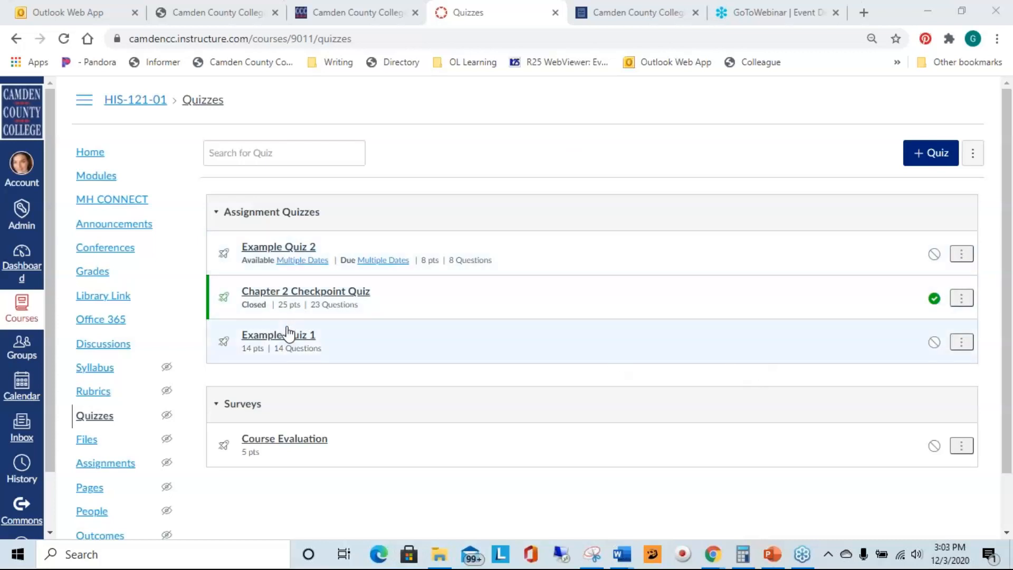
Open Example Quiz 2 from the course's quiz list for editing.
click(264, 252)
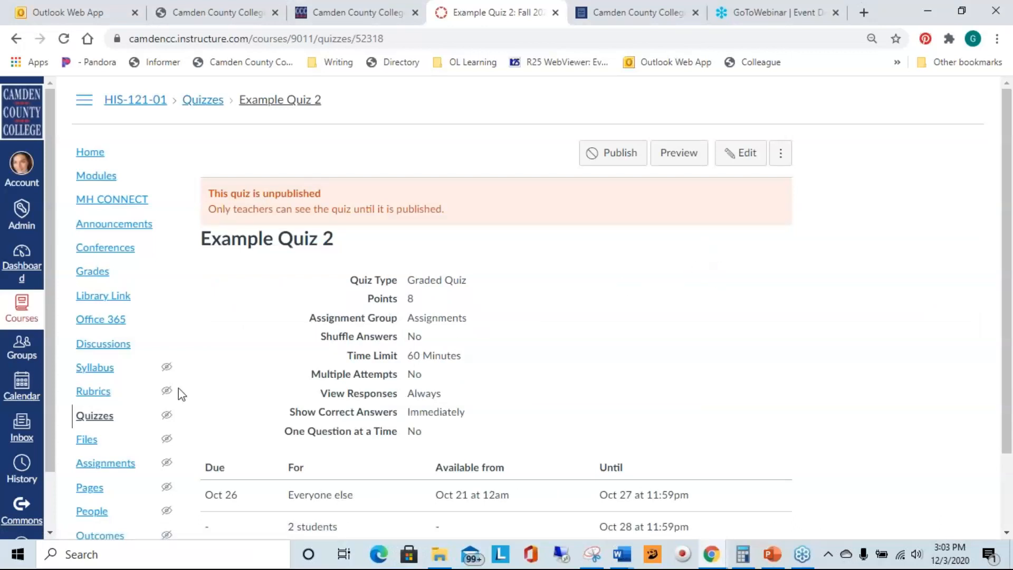
click(85, 417)
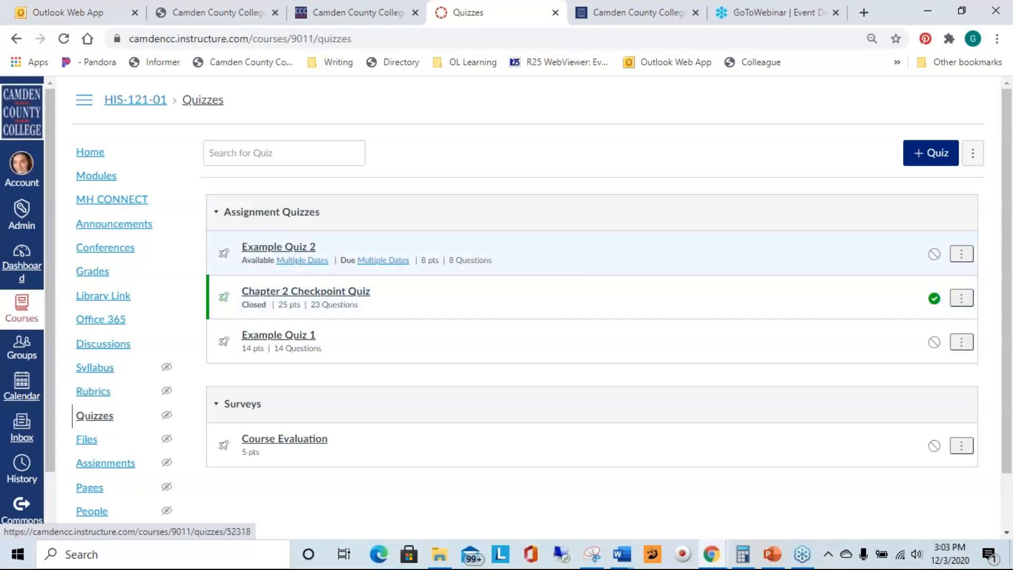
click(277, 245)
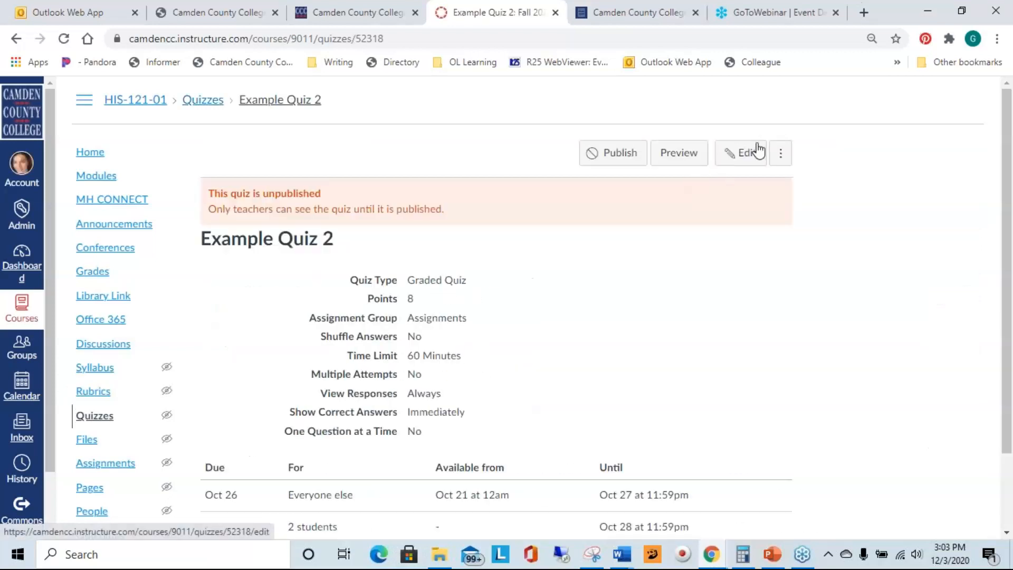
click(742, 156)
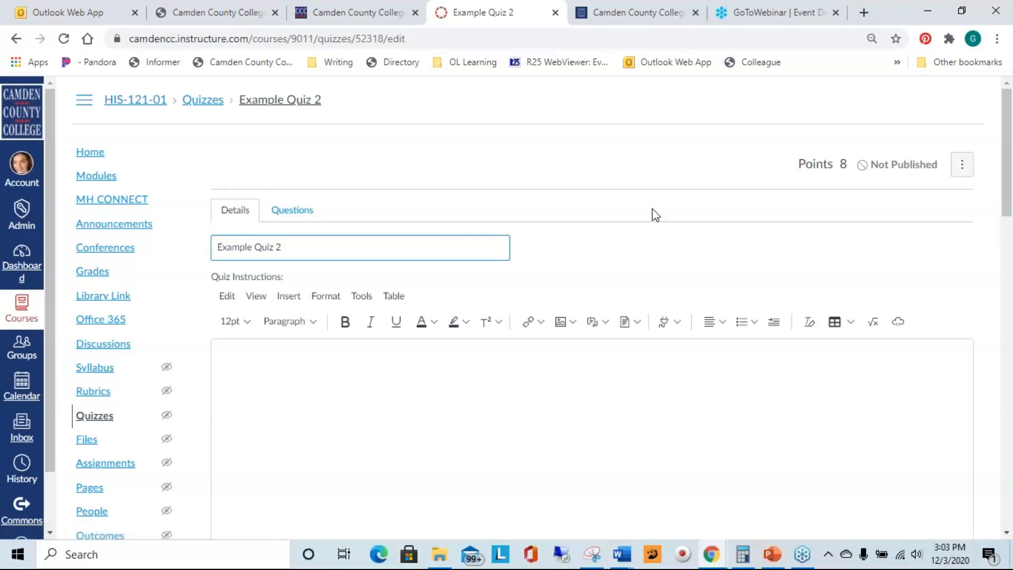
scroll(652, 208, down, 2)
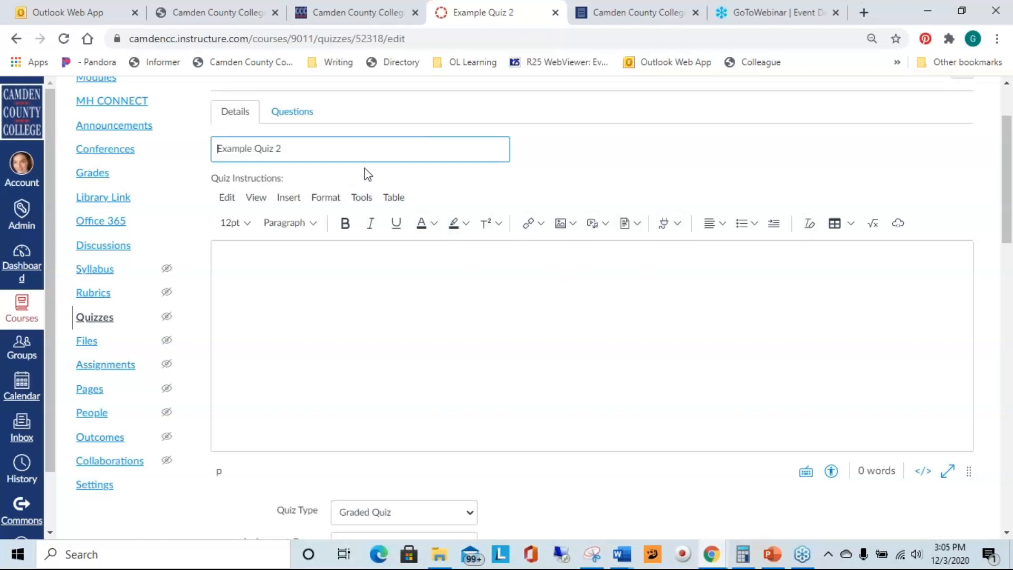
click(301, 149)
click(280, 265)
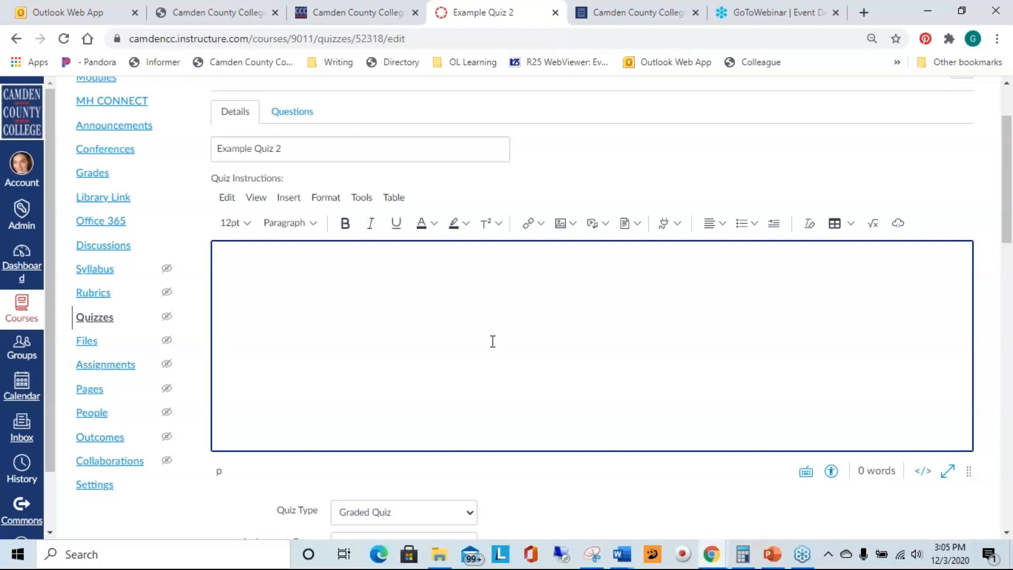
Keep the quiz type as Graded Quiz and set the assignment group to Tests.
scroll(513, 285, down, 2)
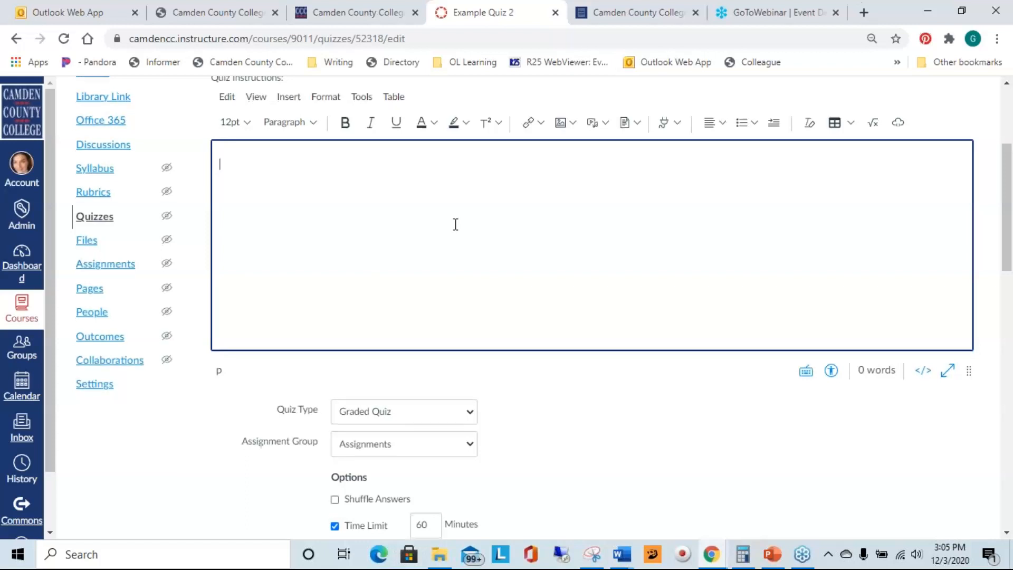
scroll(457, 216, down, 2)
scroll(458, 213, down, 2)
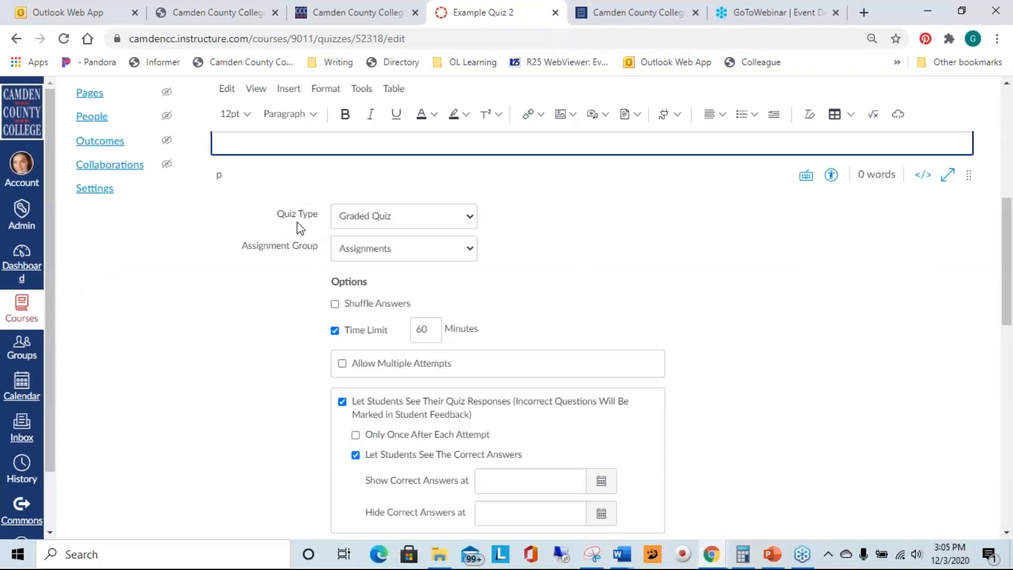
click(419, 218)
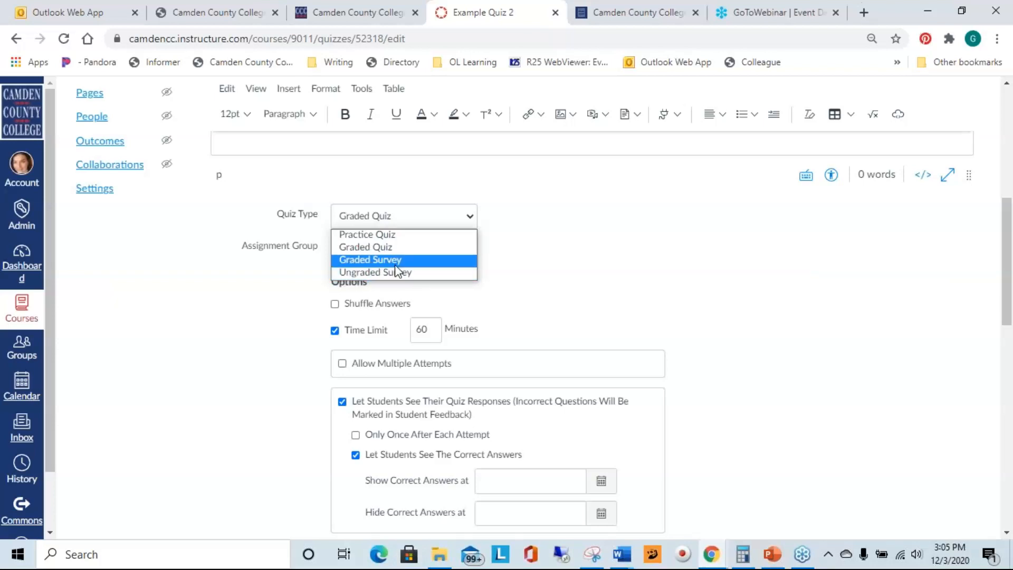
click(399, 248)
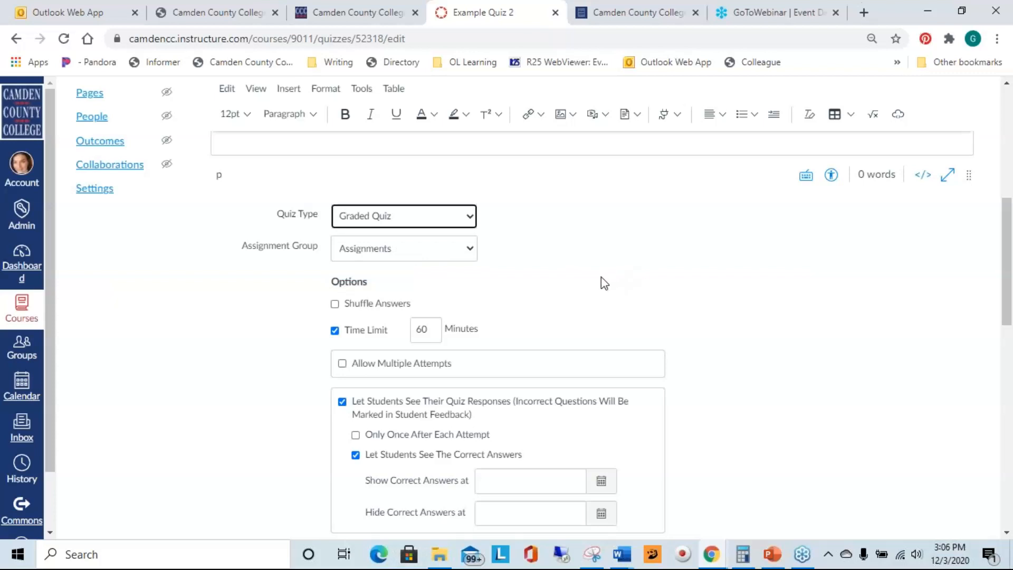
scroll(601, 276, down, 2)
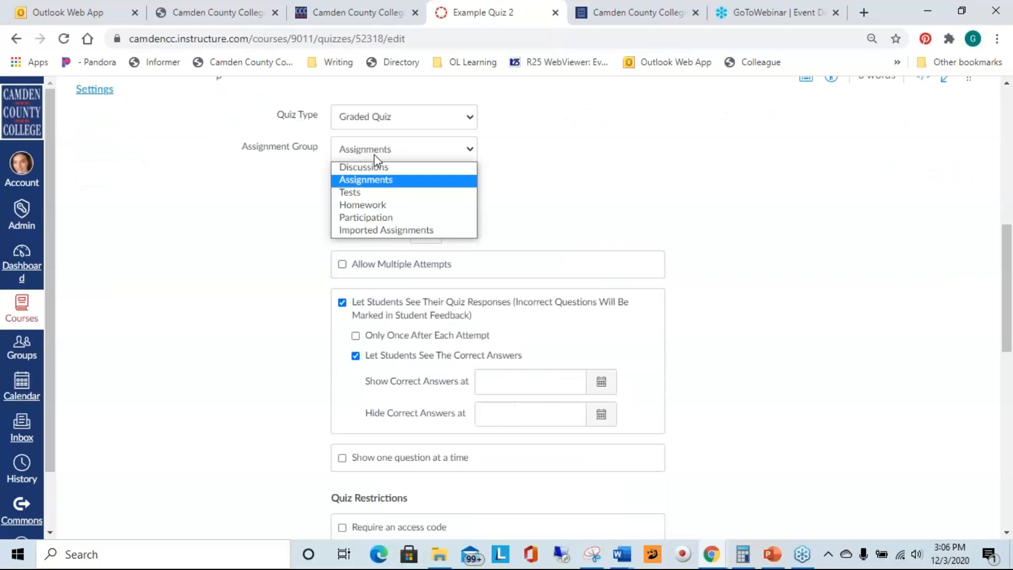
click(359, 192)
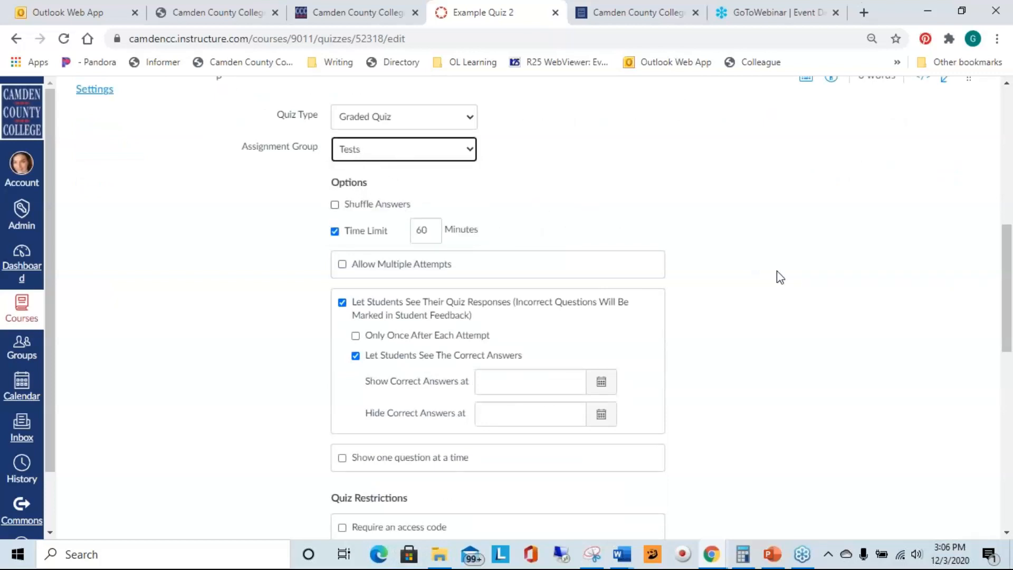
Try the Shuffle Answers option and re-enter the time limit as 60 minutes.
click(335, 204)
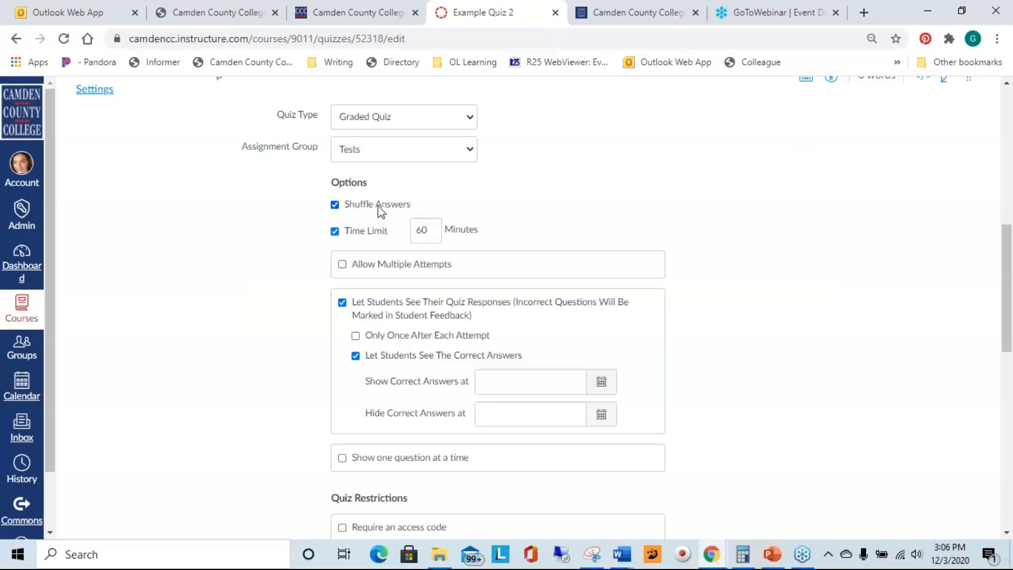
click(335, 205)
click(334, 231)
click(335, 231)
text(60)
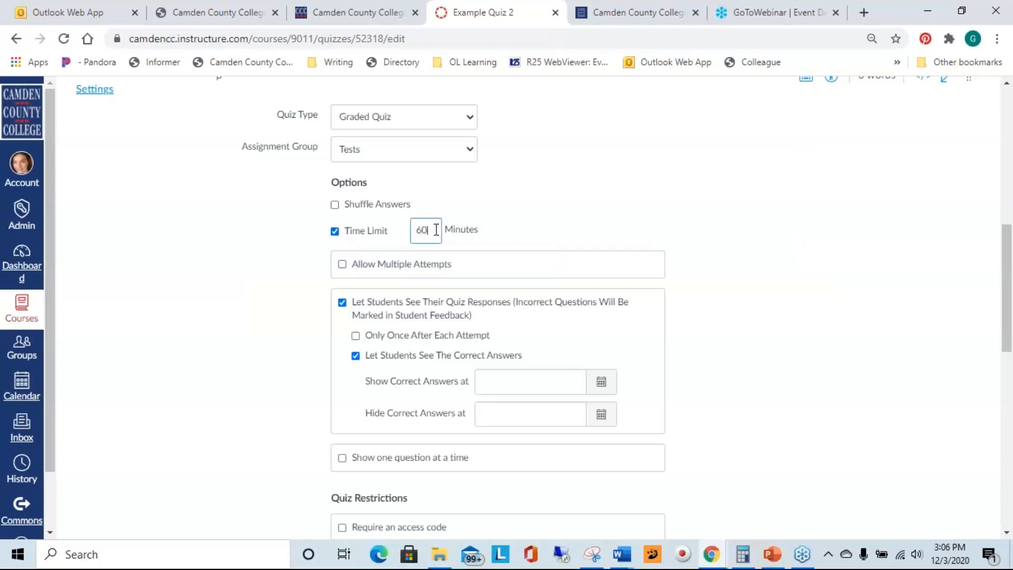
click(573, 227)
Try allowing multiple attempts with the score-to-keep choices, and try hiding the correct answers from students.
drag(1010, 268, 1009, 298)
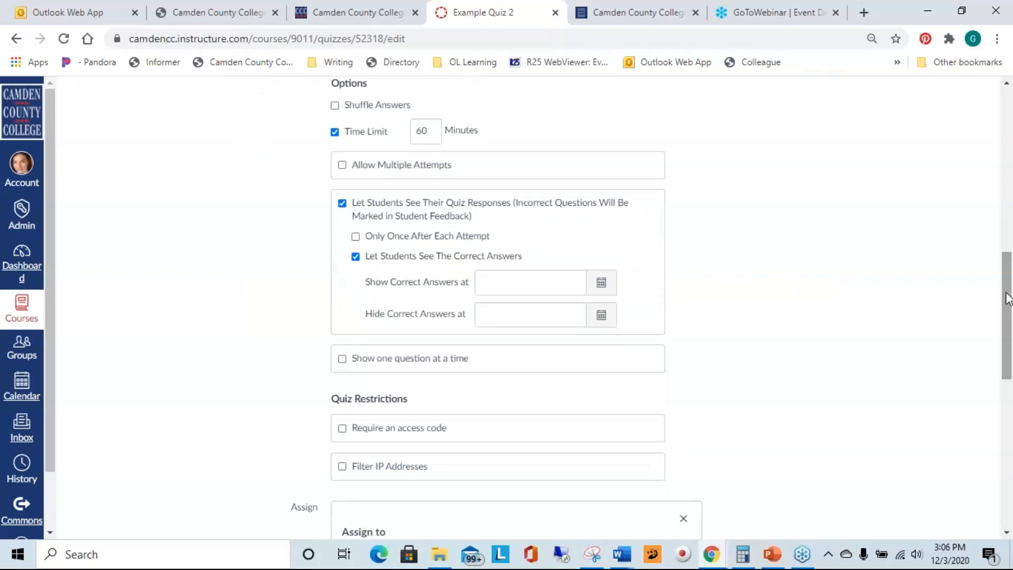
click(342, 168)
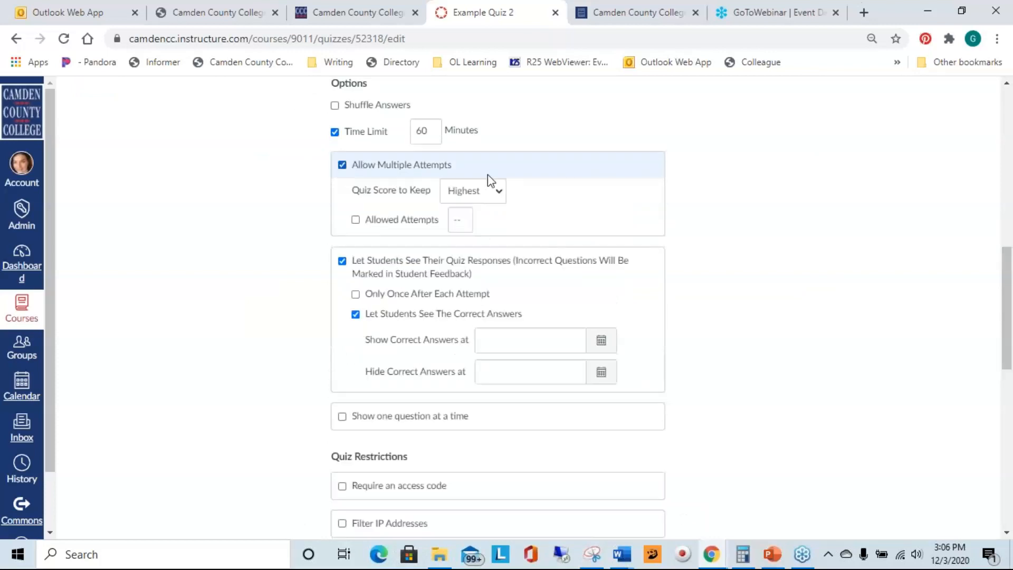
click(482, 191)
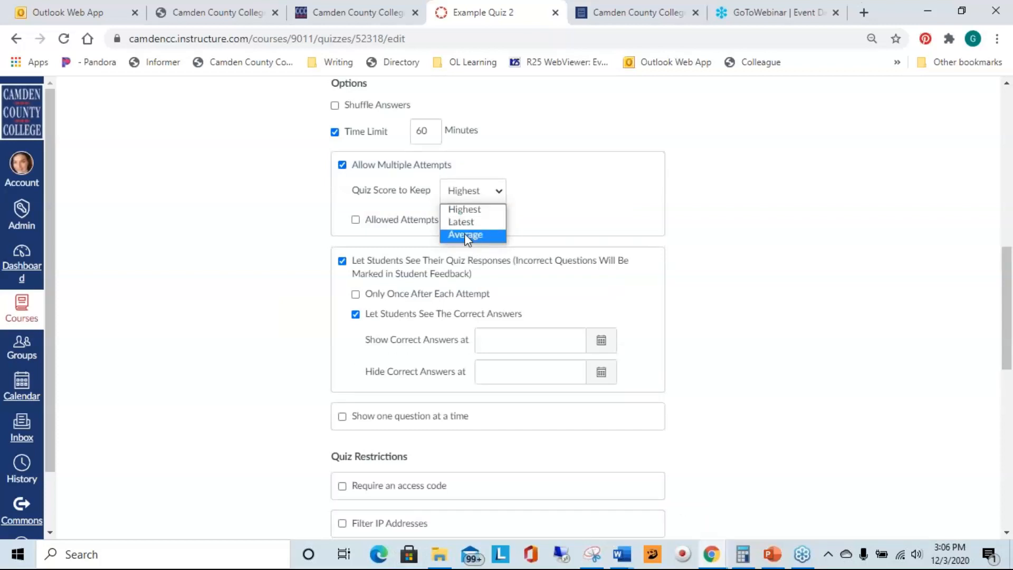
click(343, 165)
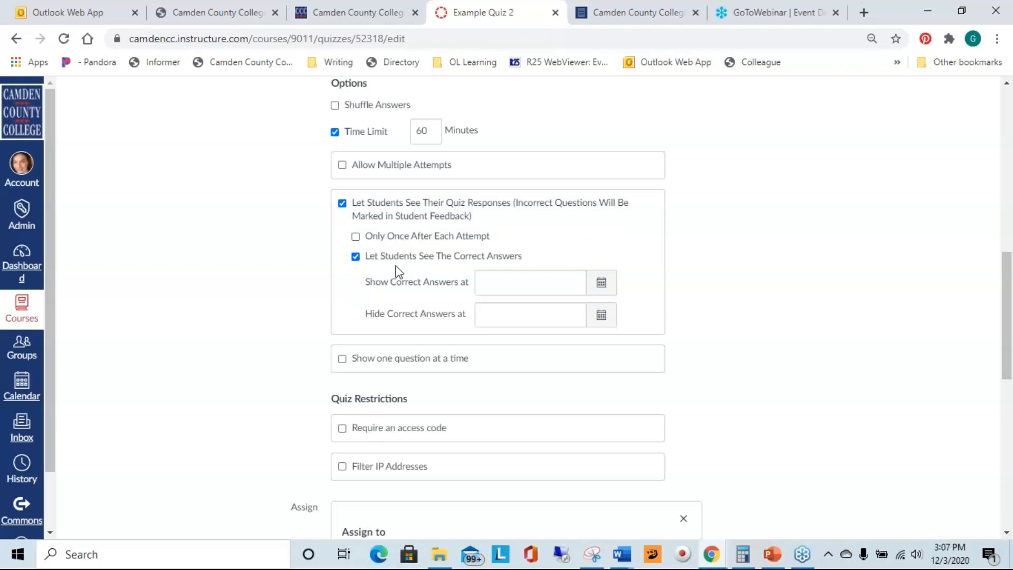
click(355, 256)
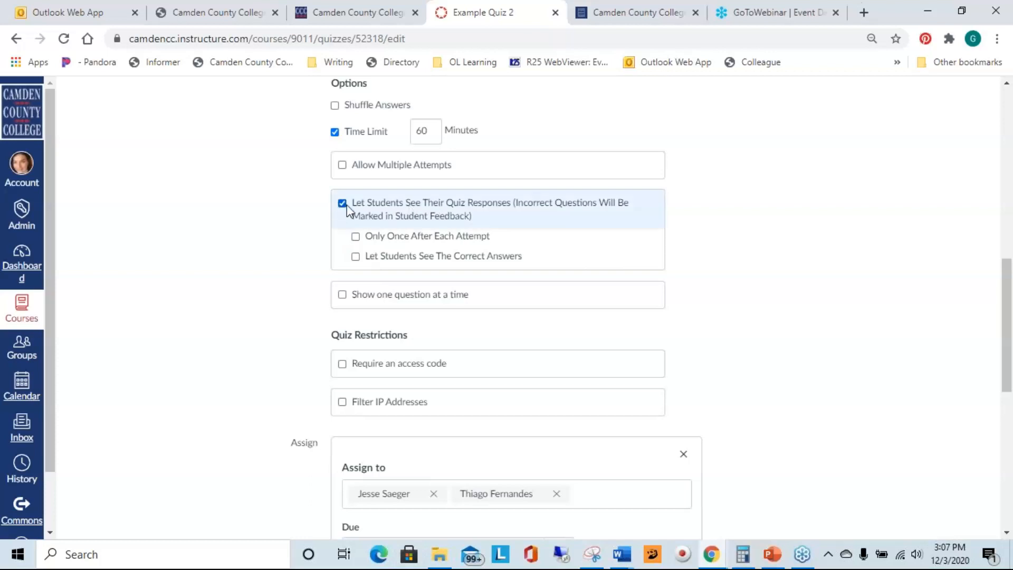
click(355, 256)
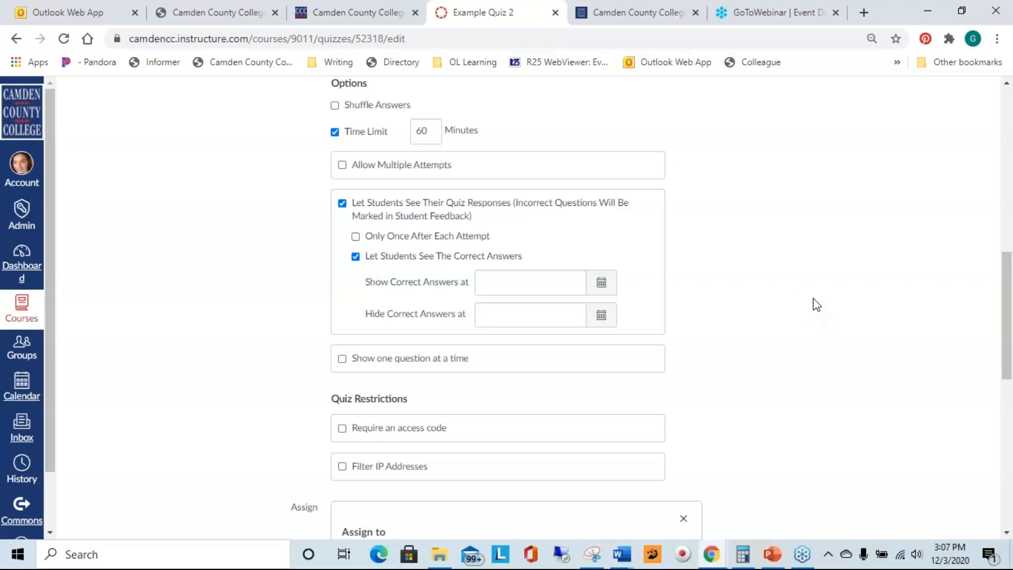
Try showing one question at a time, with questions locked after answering.
scroll(801, 319, down, 2)
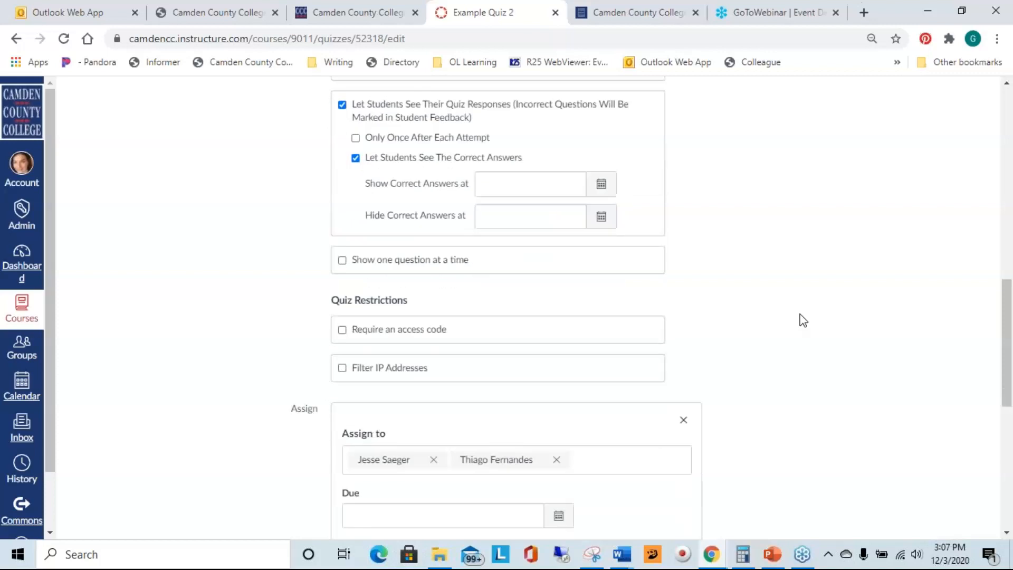
click(342, 260)
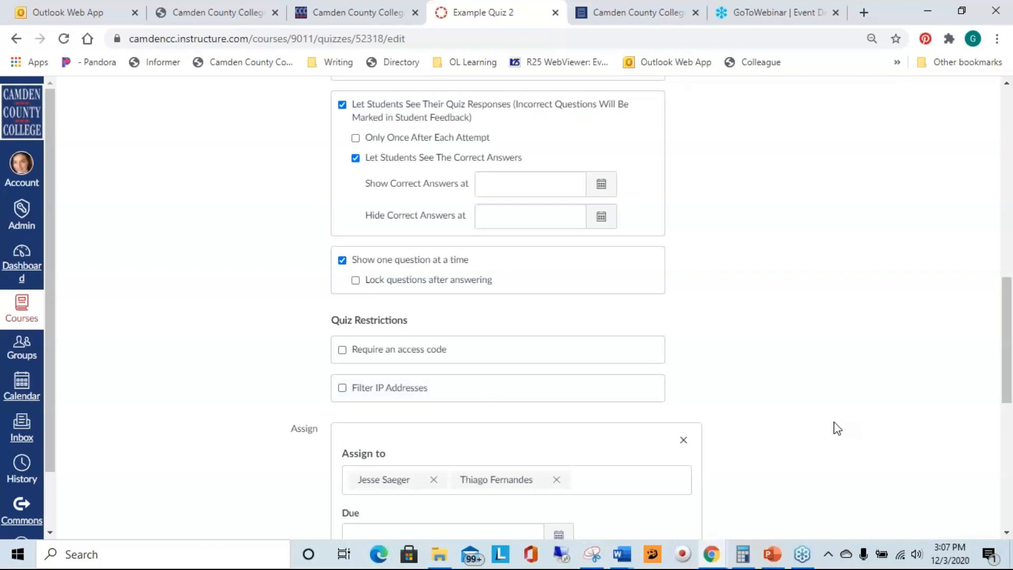
click(342, 259)
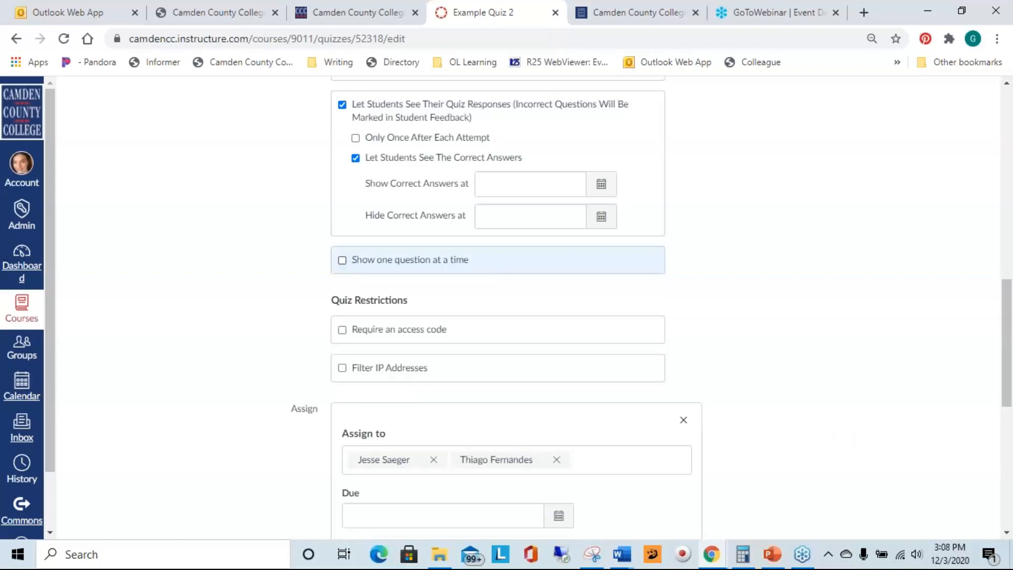
click(342, 261)
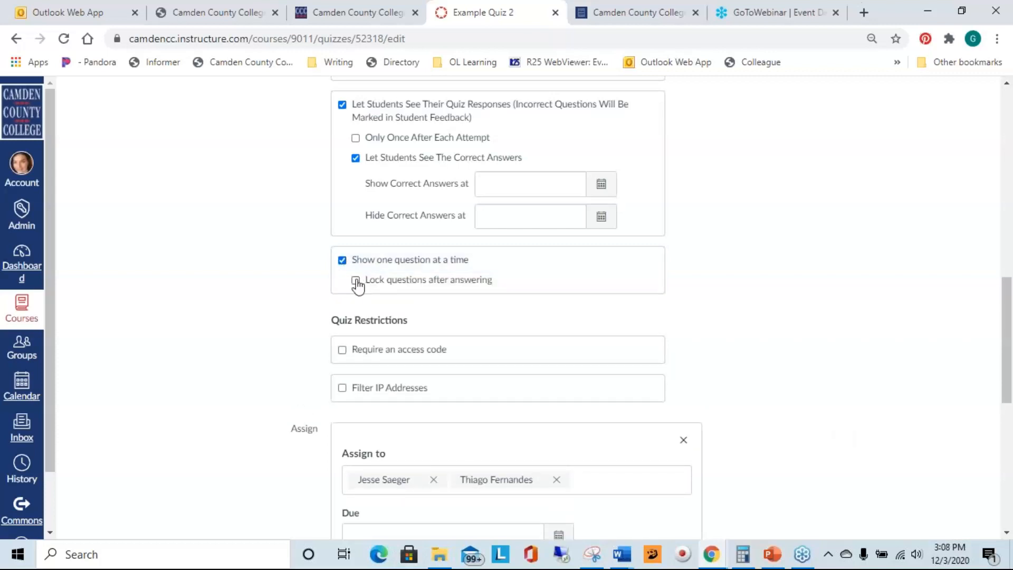
click(355, 281)
click(356, 281)
click(343, 260)
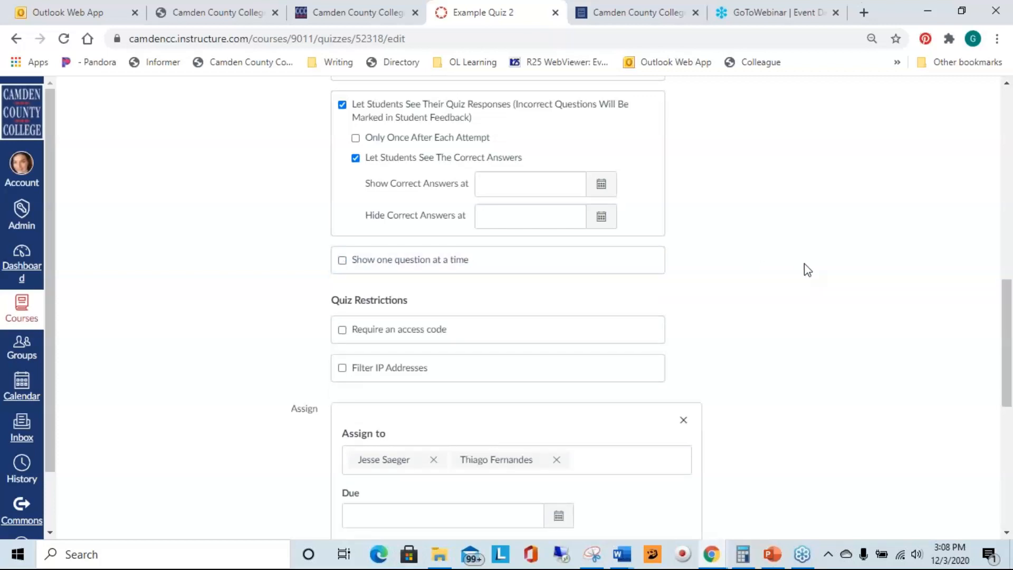
Remove the separate assignment dates for the two individual students and add a new blank assignment block below Everyone.
scroll(807, 269, down, 5)
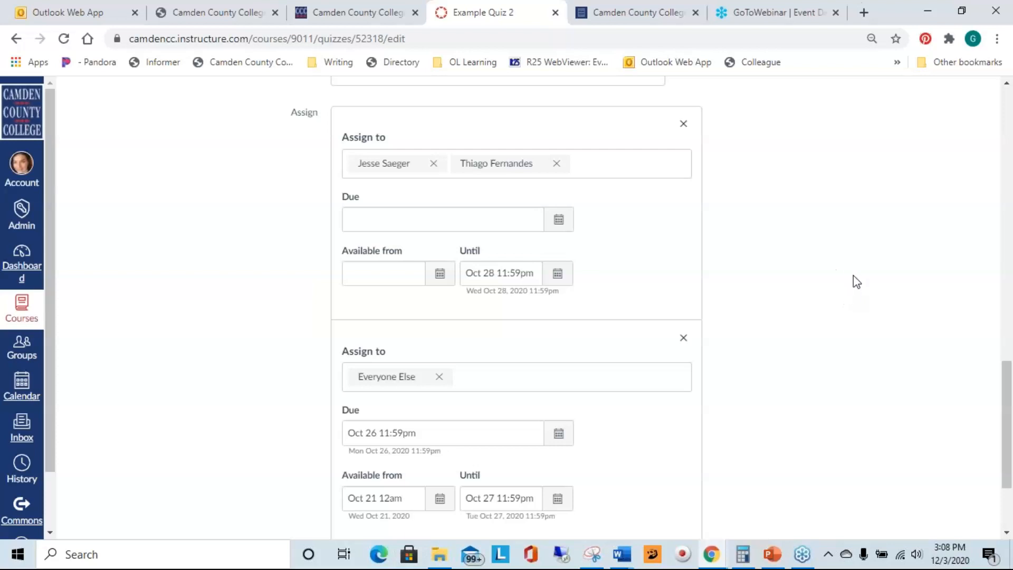
scroll(797, 278, down, 2)
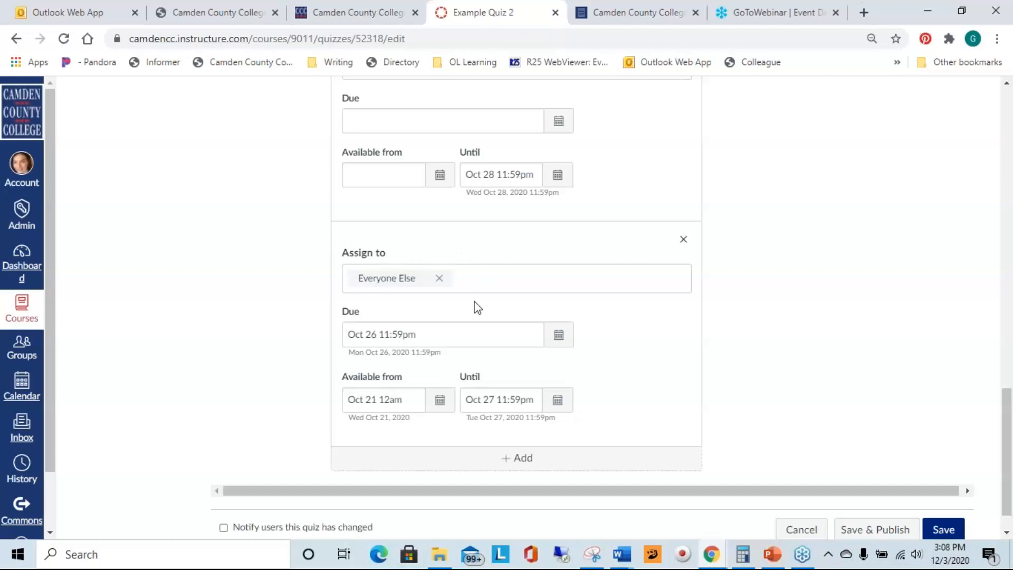
scroll(732, 179, up, 4)
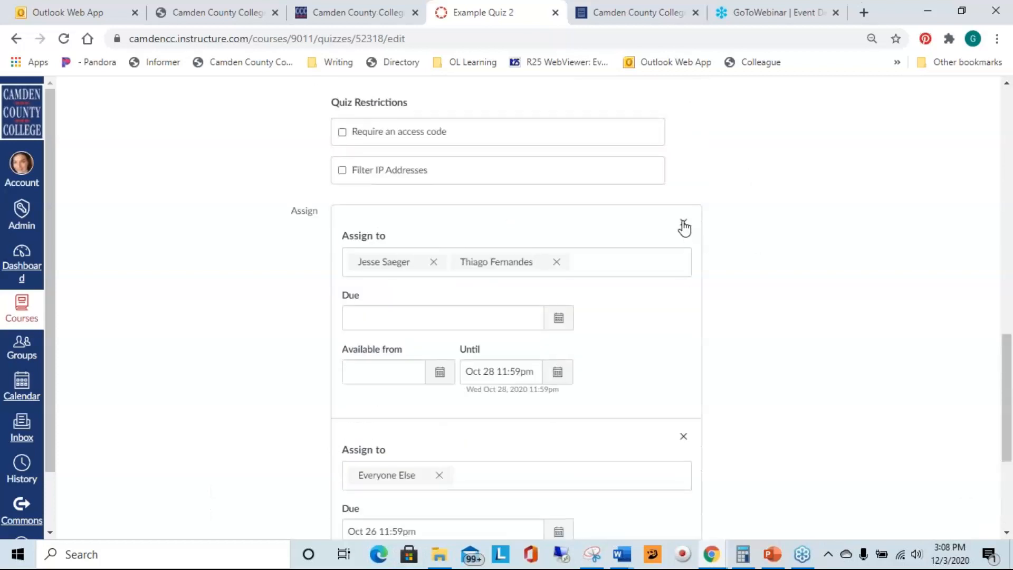
click(684, 224)
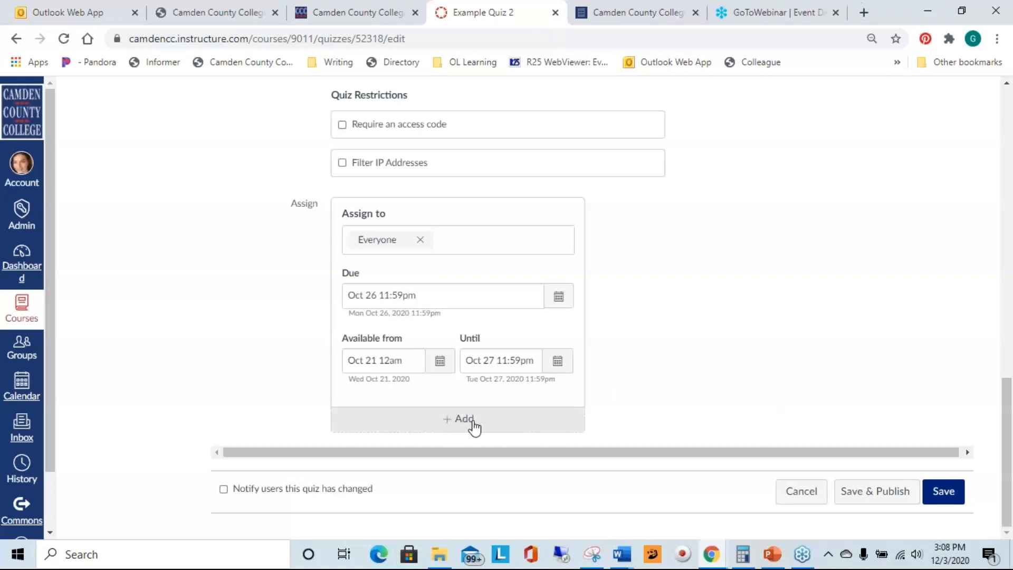
click(451, 421)
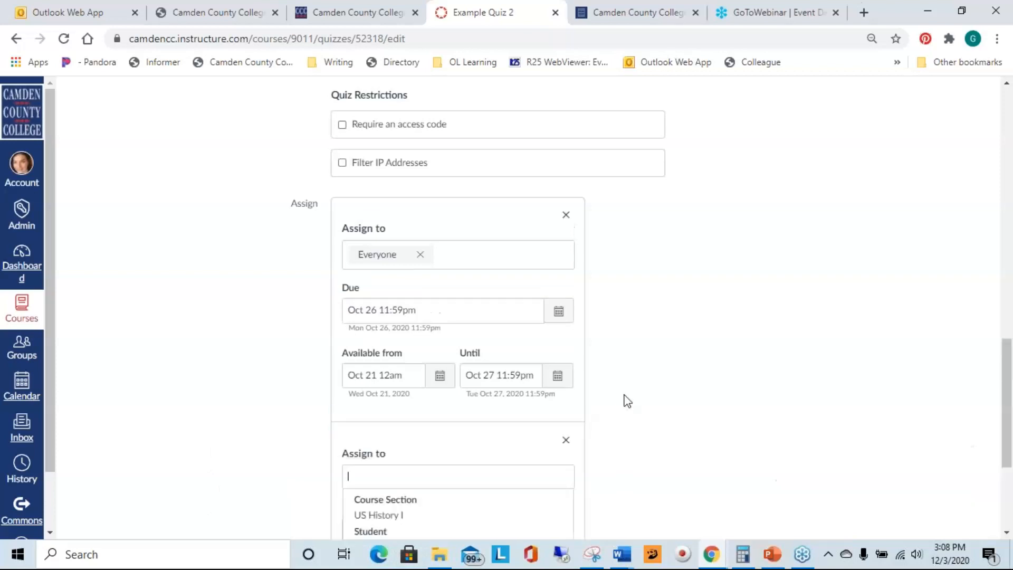
scroll(720, 386, down, 2)
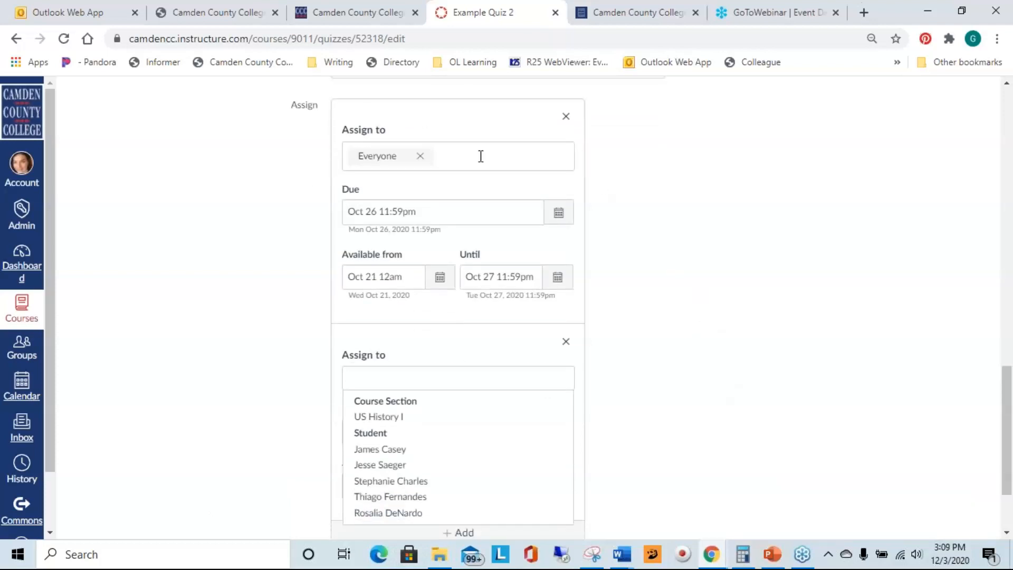
Try assigning the first set of dates to a single student instead of Everyone, then restore Everyone.
click(421, 156)
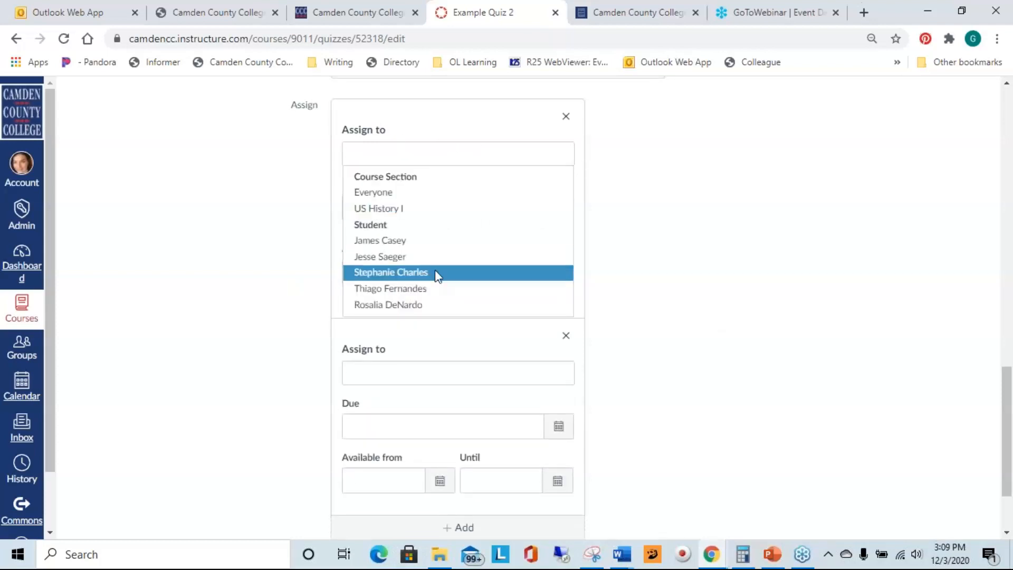
click(435, 272)
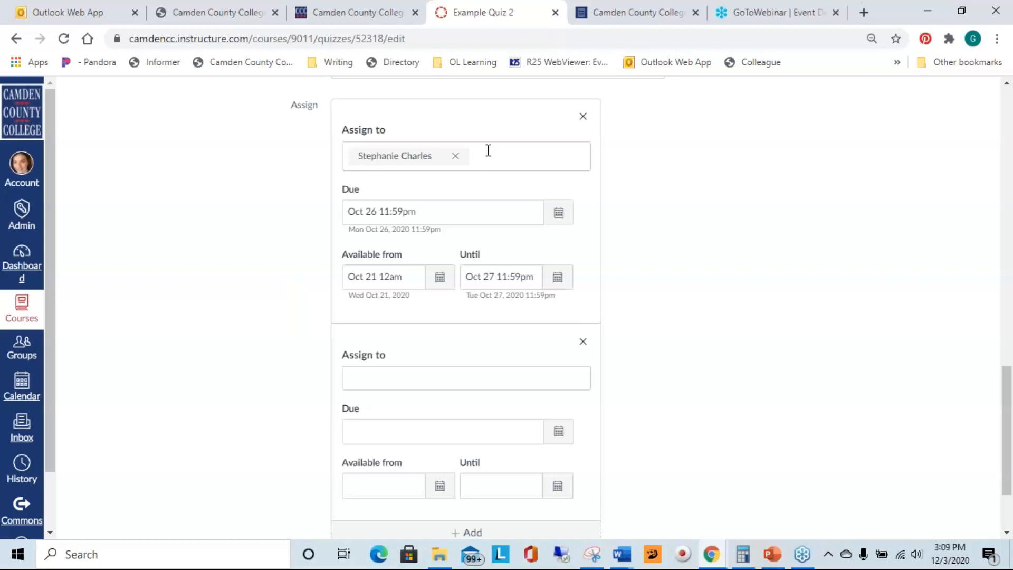
click(455, 156)
click(403, 155)
click(396, 191)
Assign the second, undated assignment block to one individual student and save the quiz without publishing it.
scroll(599, 257, down, 2)
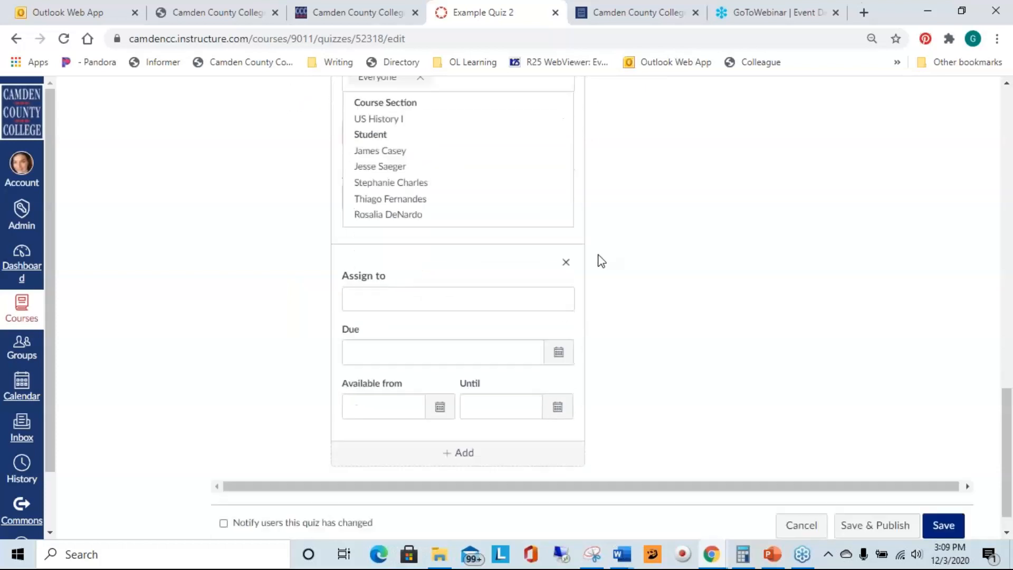
click(439, 273)
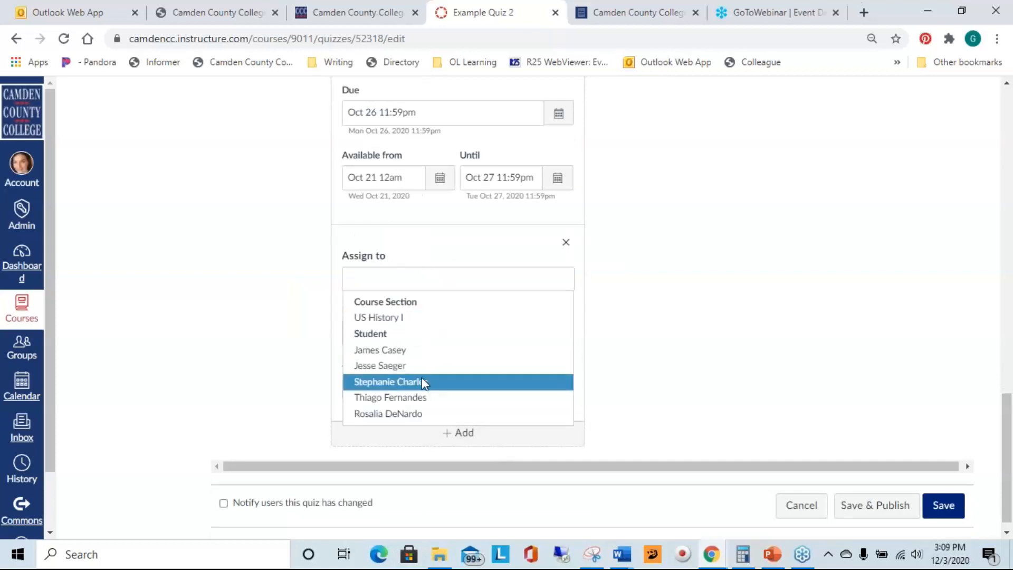
click(562, 374)
scroll(766, 346, down, 1)
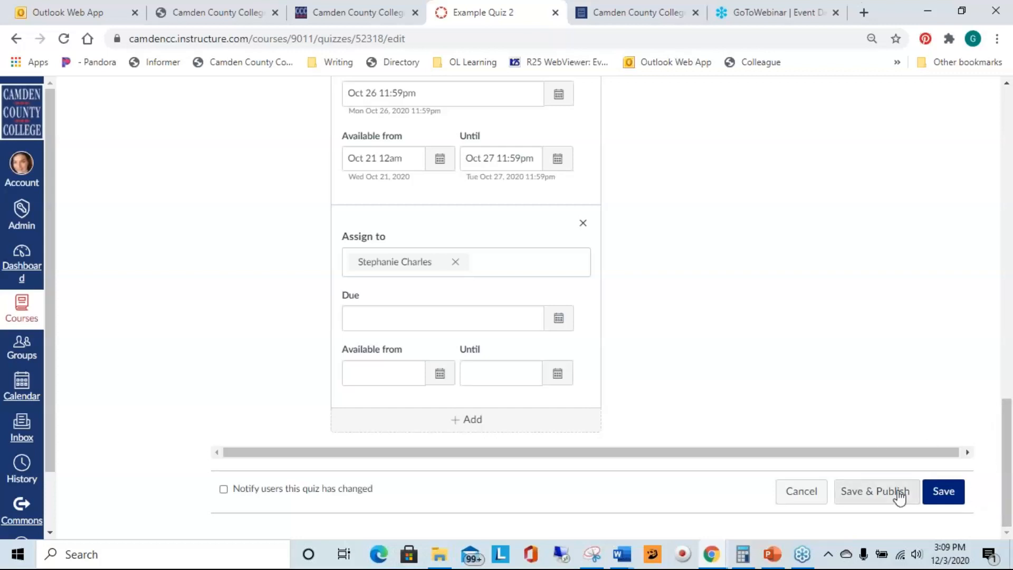
click(943, 491)
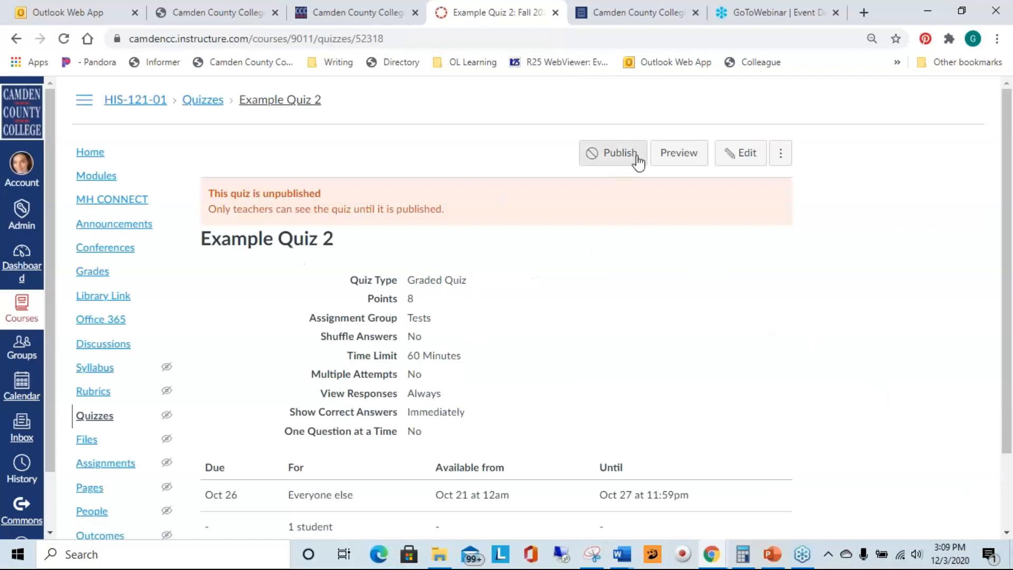
Reopen Example Quiz 2 for editing and display its list of questions.
click(737, 154)
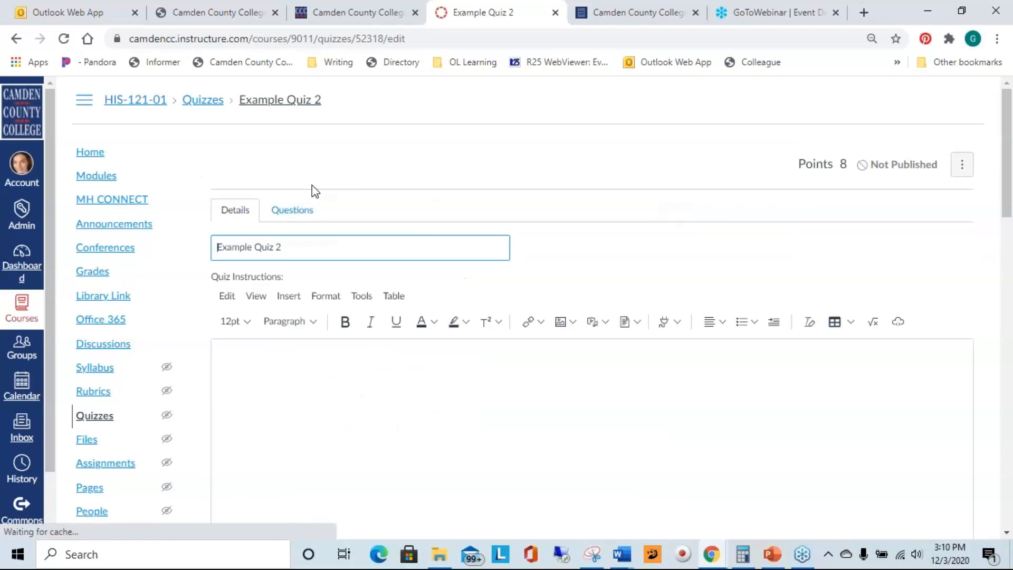
click(297, 209)
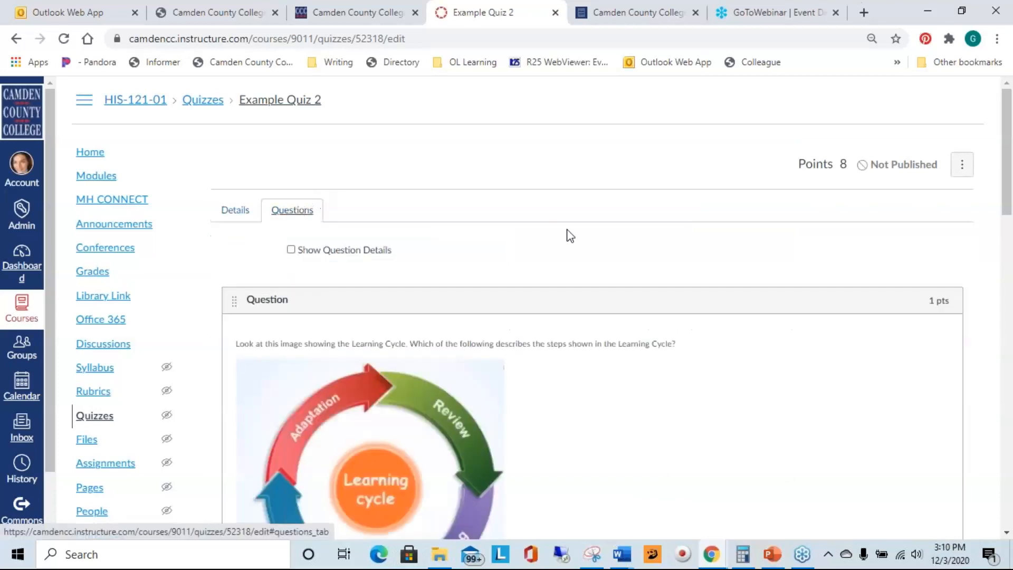
scroll(670, 235, down, 2)
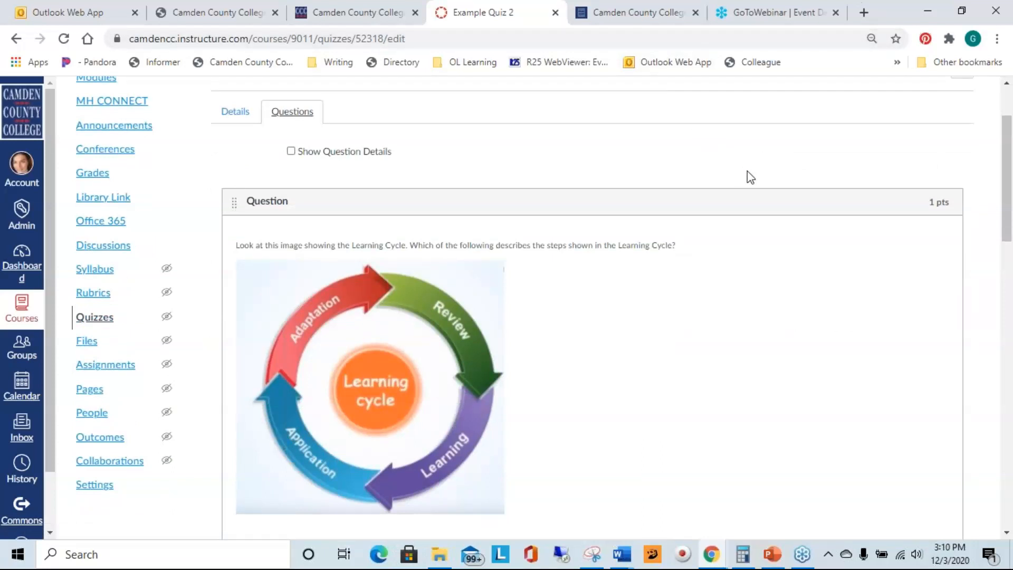
mouse_move(770, 199)
scroll(724, 206, up, 2)
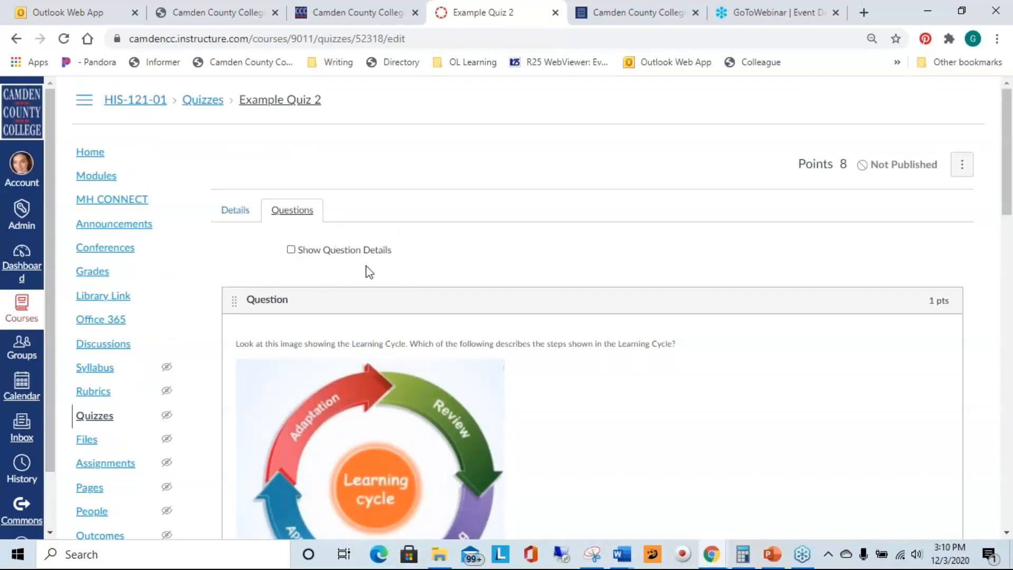
Show the question details and review the answer choices and marked correct answers throughout the quiz.
click(291, 250)
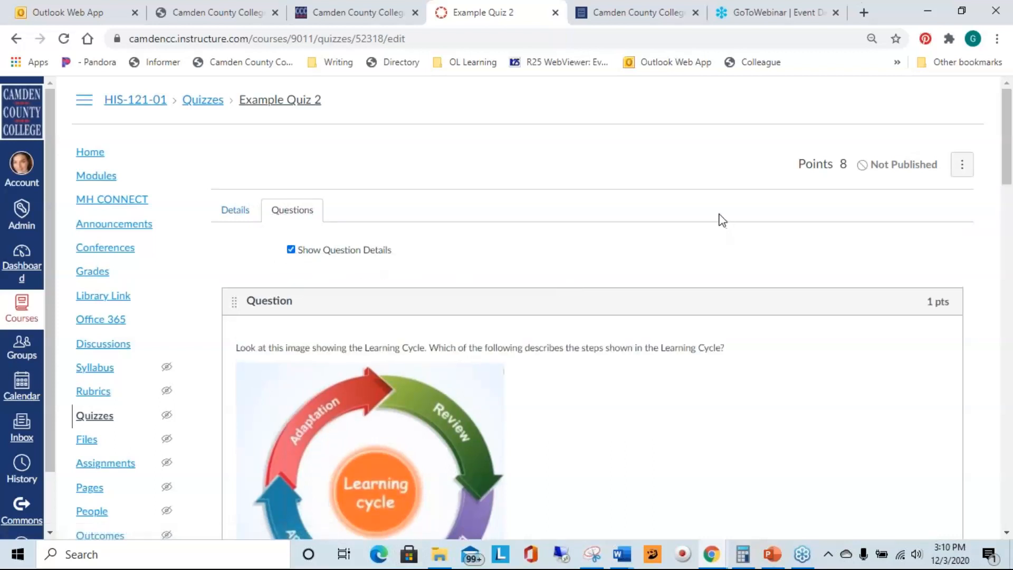
scroll(721, 219, down, 5)
scroll(718, 215, down, 7)
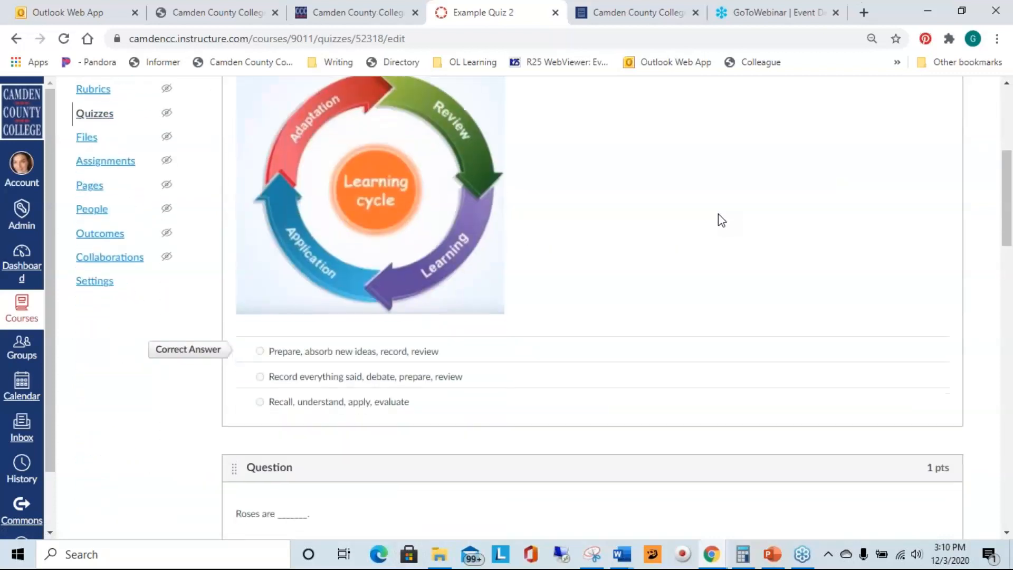
scroll(718, 214, down, 9)
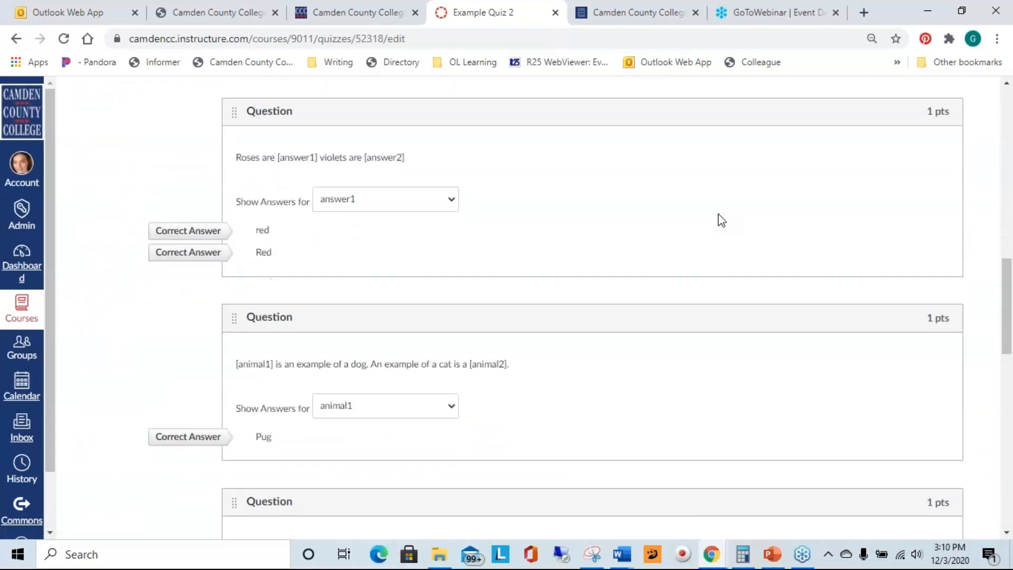
scroll(717, 214, down, 2)
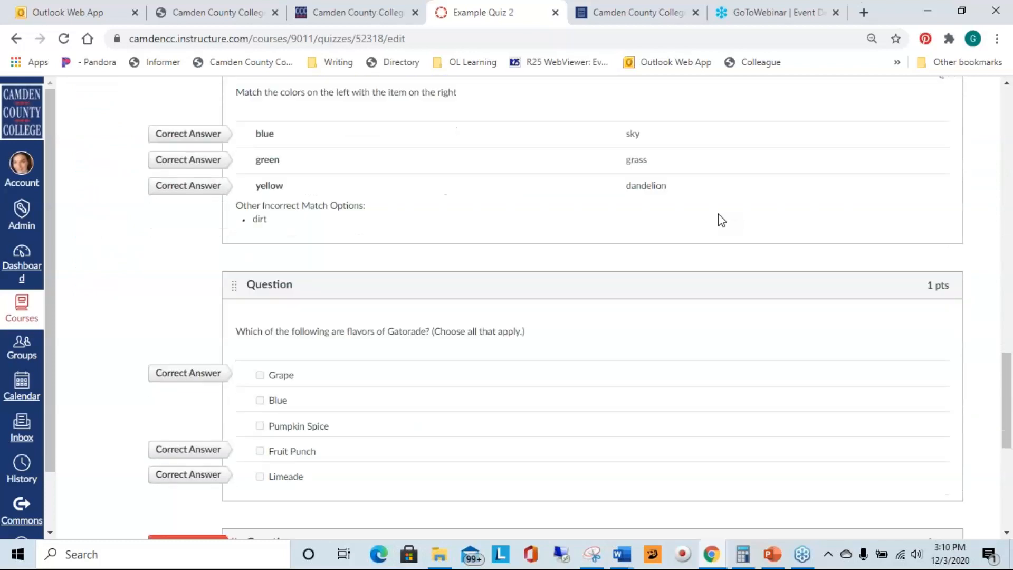
scroll(717, 213, up, 7)
scroll(718, 213, up, 8)
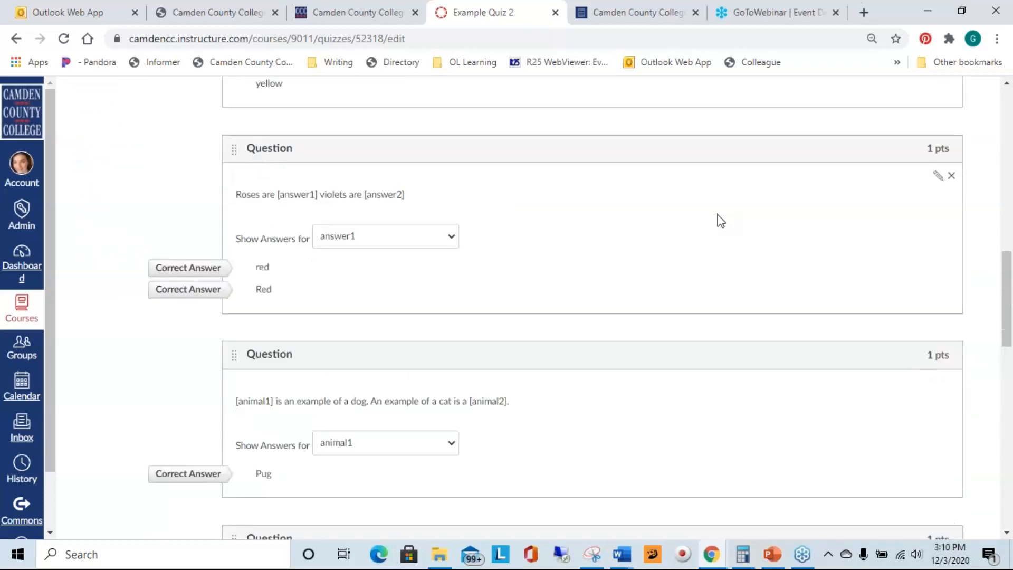
scroll(721, 221, up, 7)
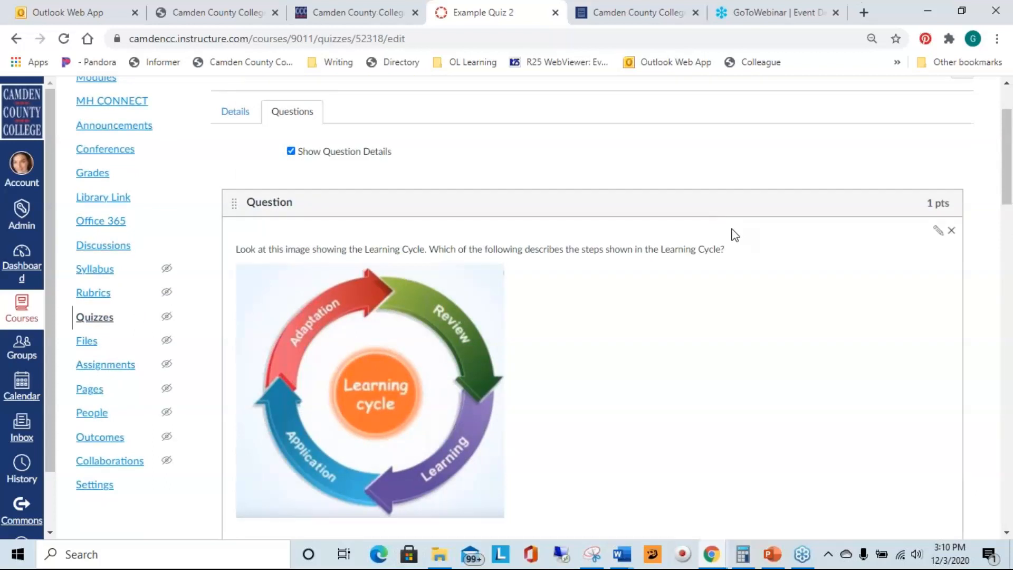
scroll(730, 233, down, 2)
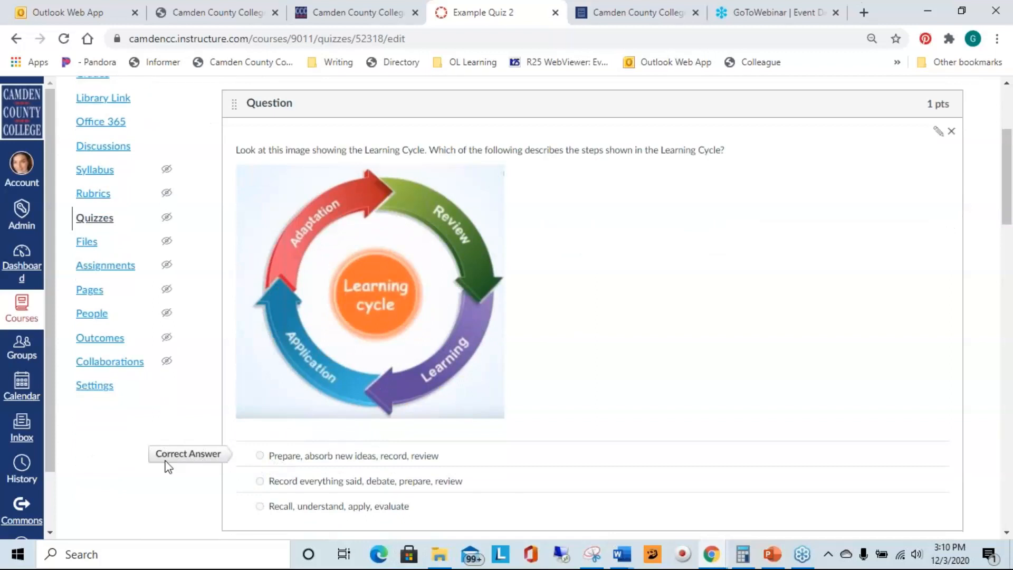
scroll(746, 382, up, 4)
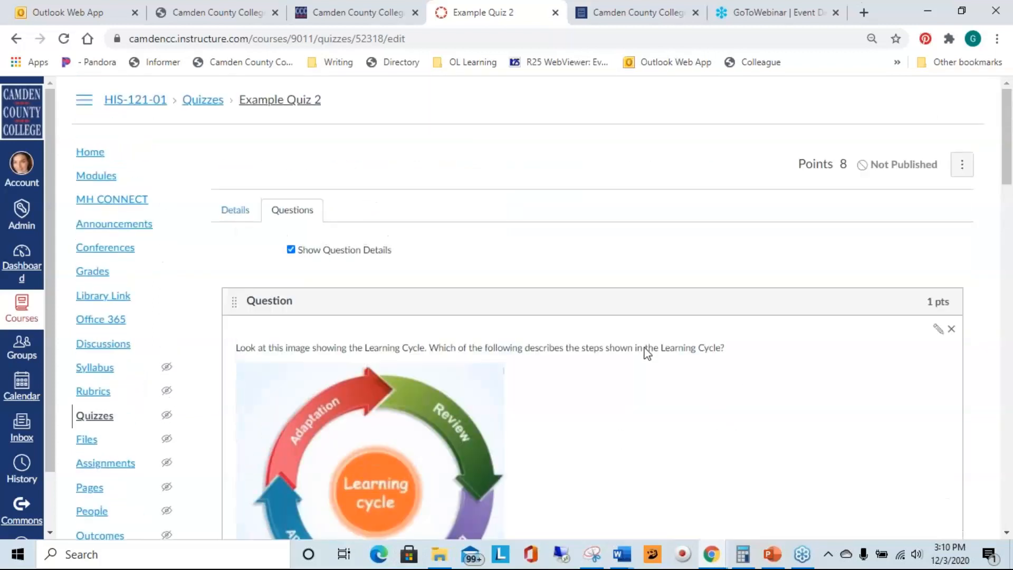
Hide the question details, show them once more for comparison, and hide them again.
click(290, 250)
scroll(650, 232, down, 2)
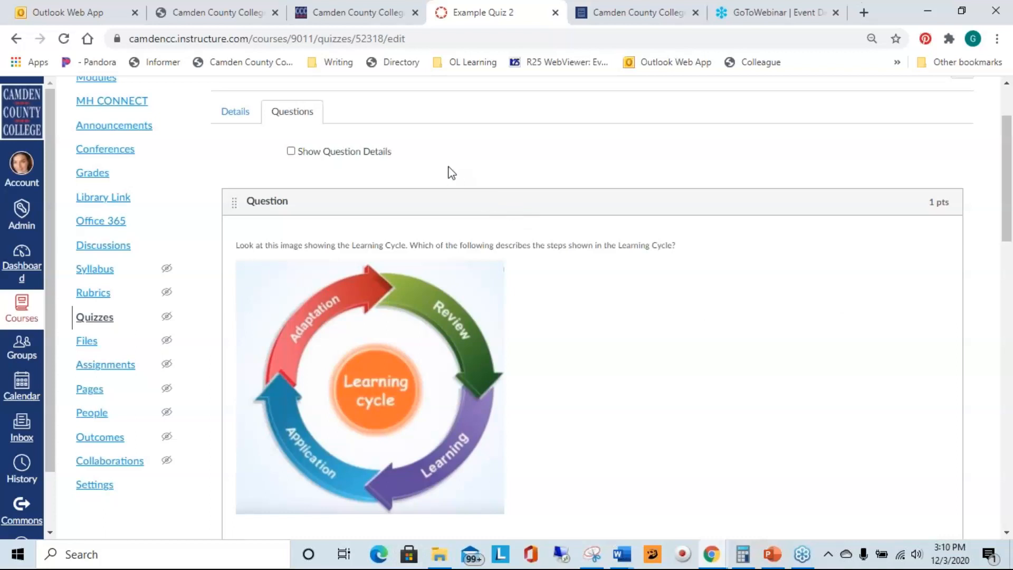
click(291, 152)
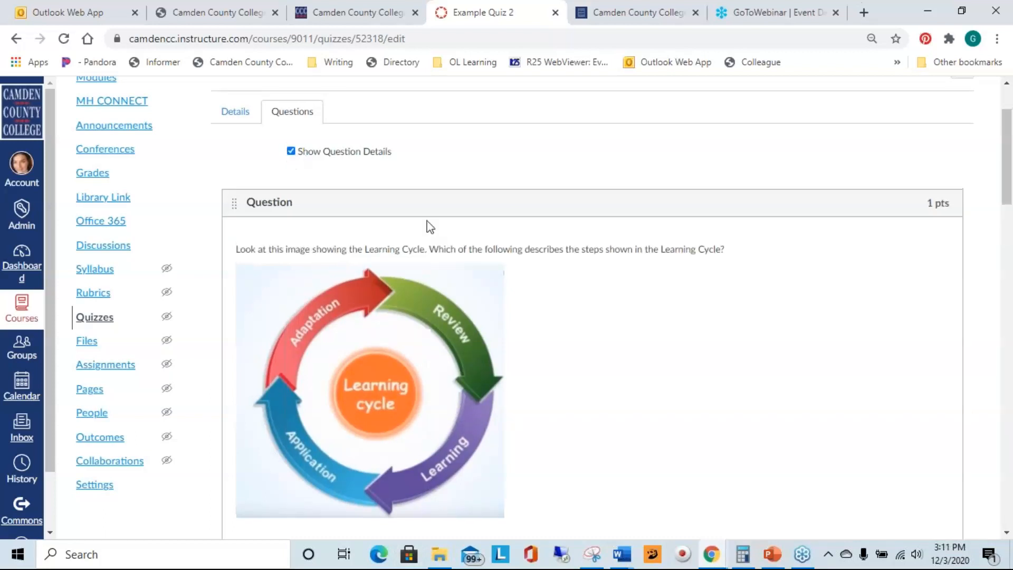
click(290, 152)
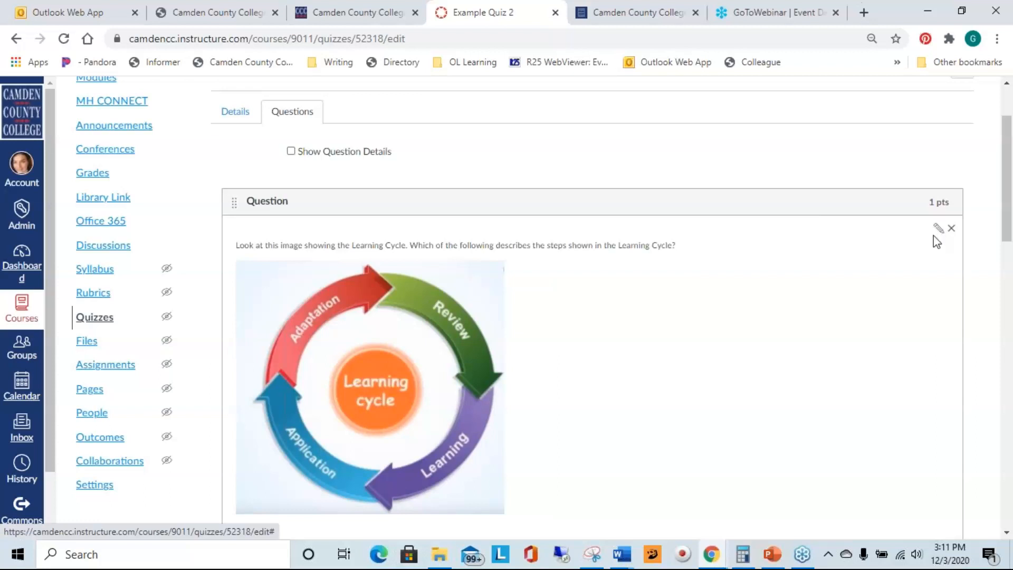
Open the fill-in-the-blank question "Roses are _______." for editing.
scroll(873, 264, down, 4)
scroll(891, 274, down, 4)
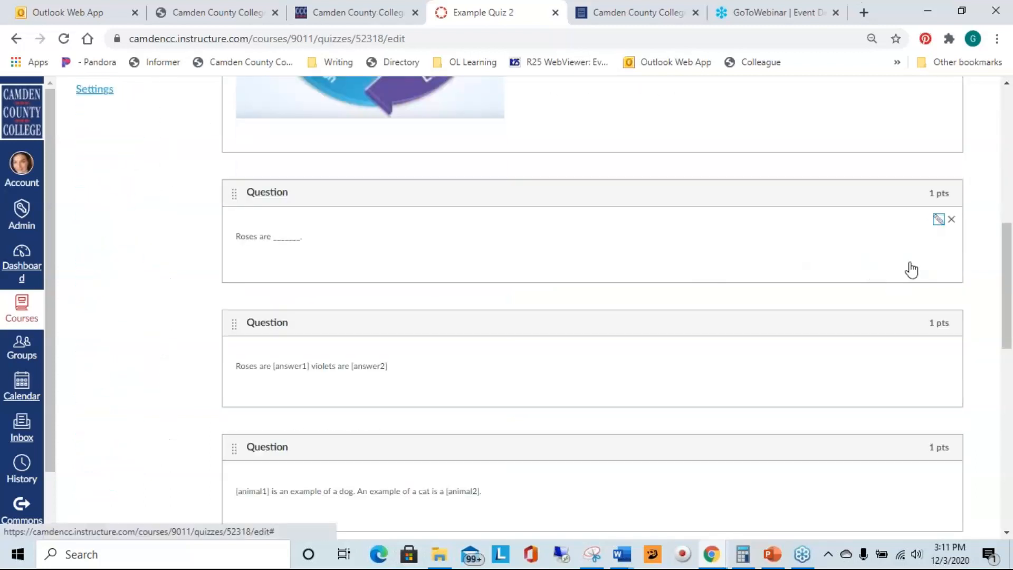
click(939, 219)
scroll(817, 301, down, 4)
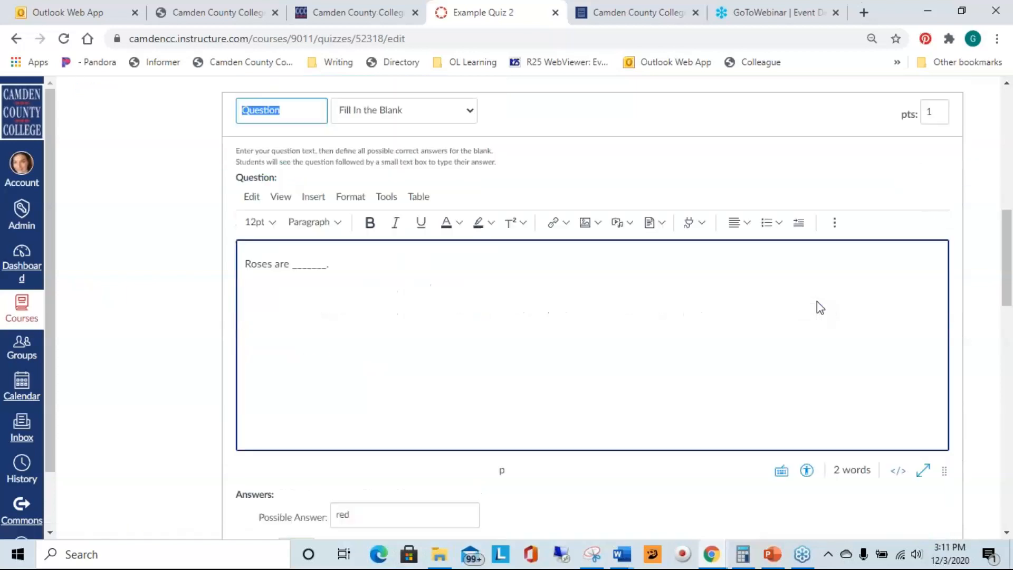
scroll(838, 298, up, 4)
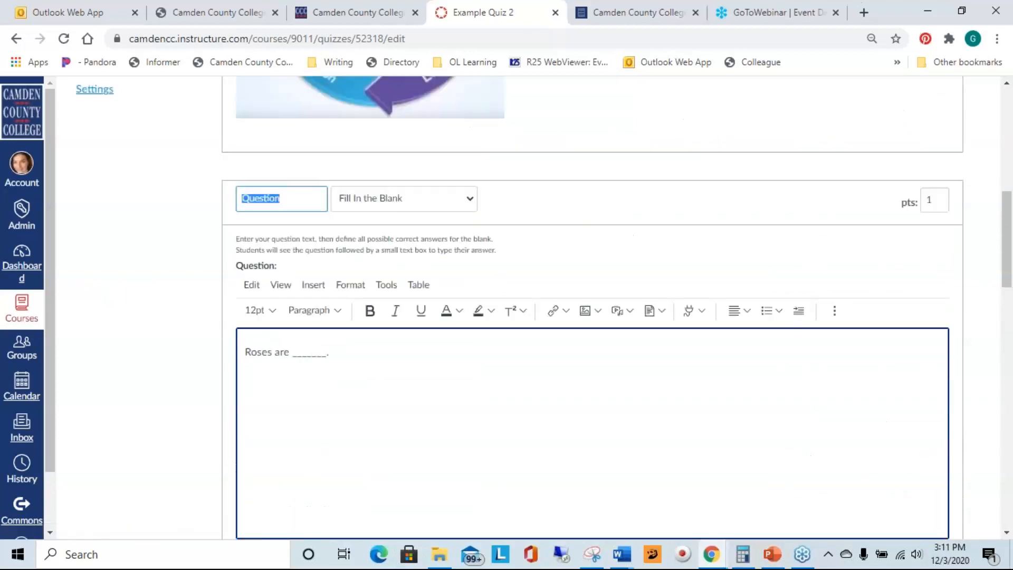
Open the Learning Cycle image question for editing, view the available question types, and keep Multiple Choice.
scroll(846, 303, up, 5)
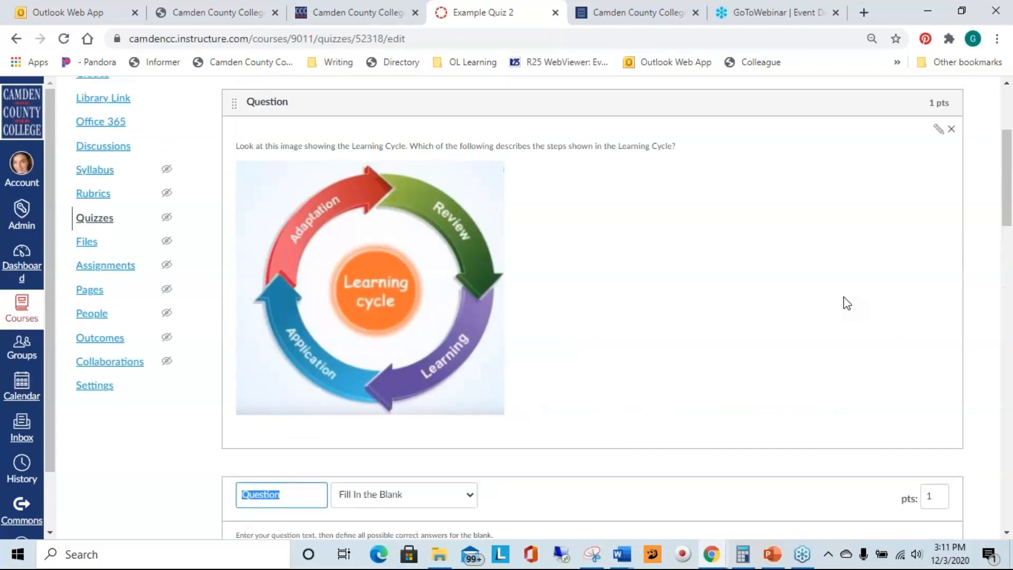
scroll(847, 301, up, 4)
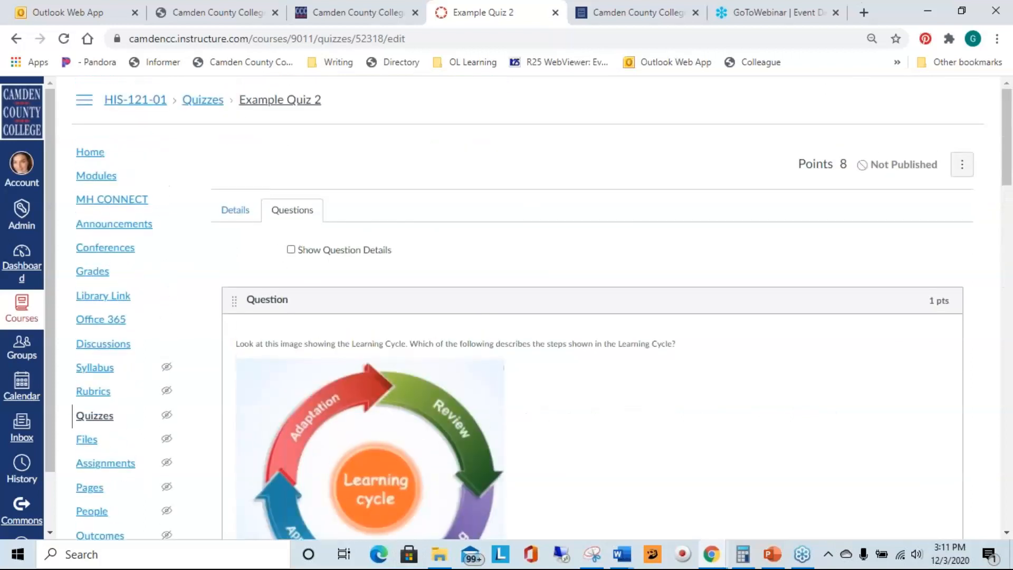
scroll(739, 295, down, 2)
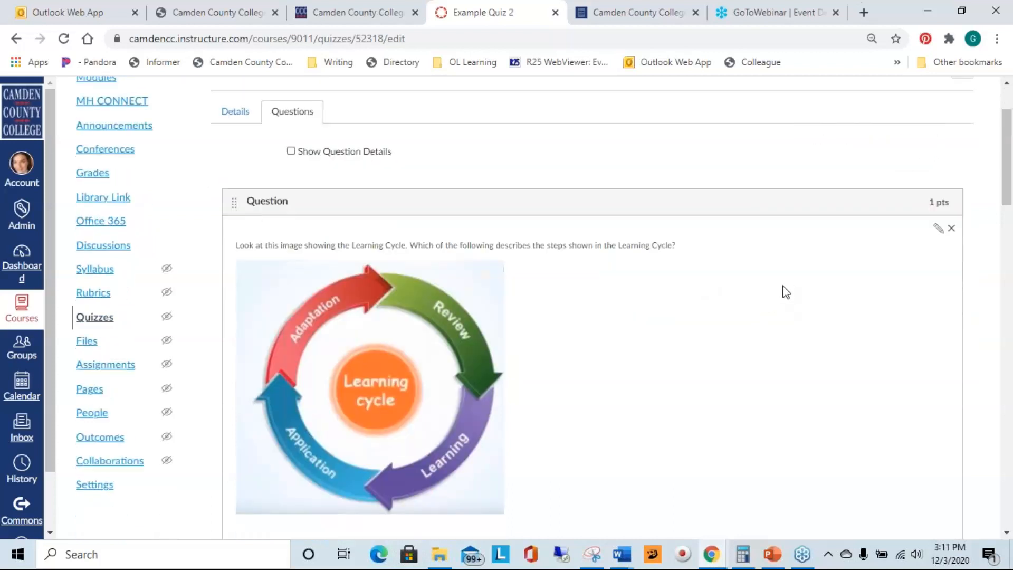
scroll(802, 285, down, 20)
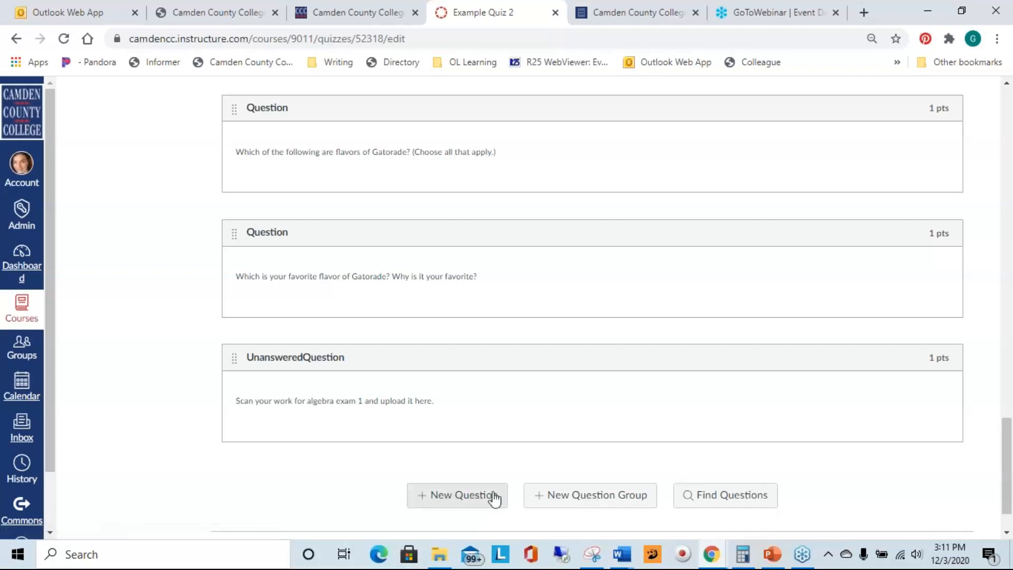
drag(1007, 453, 1011, 136)
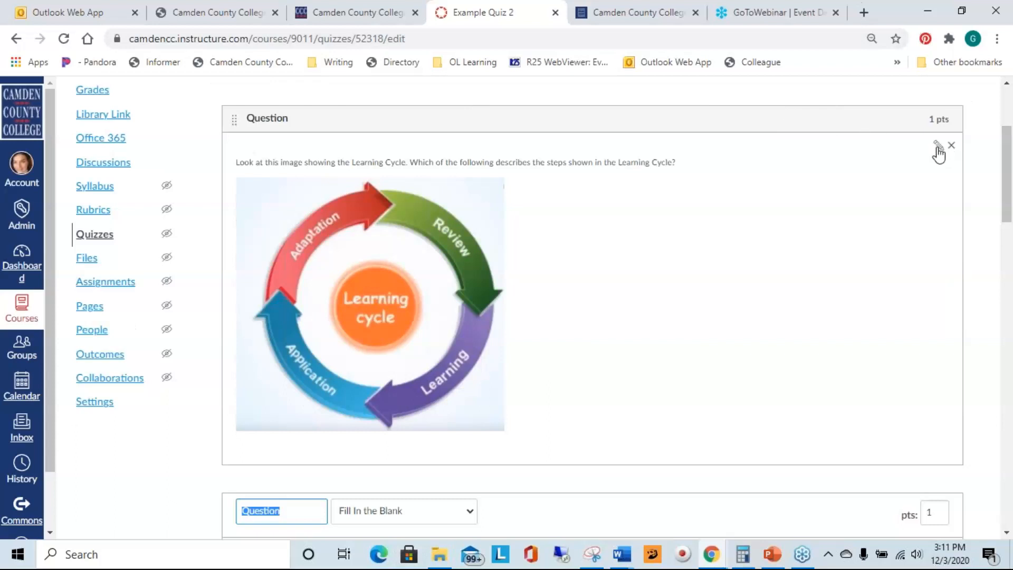
click(936, 145)
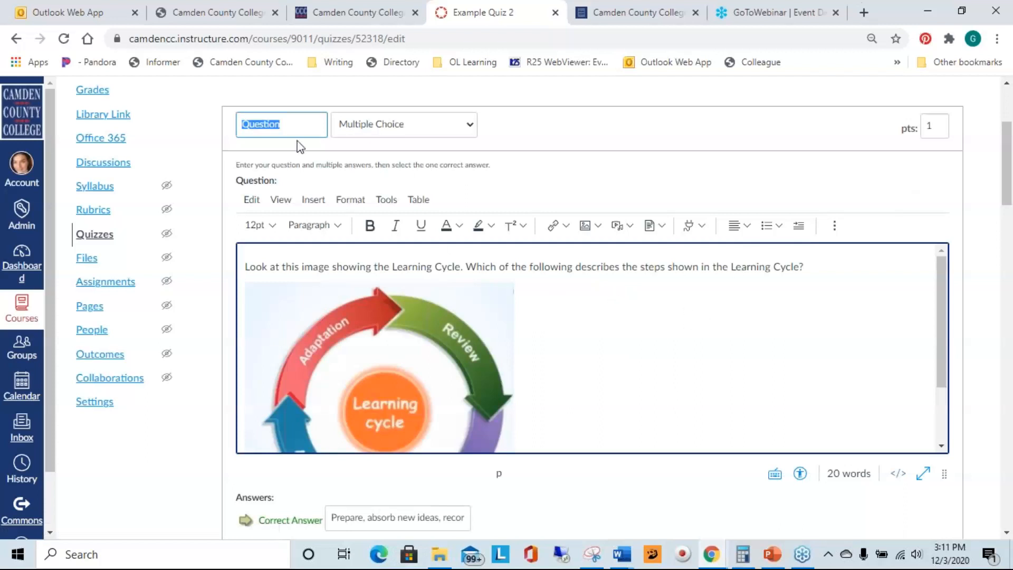
click(430, 127)
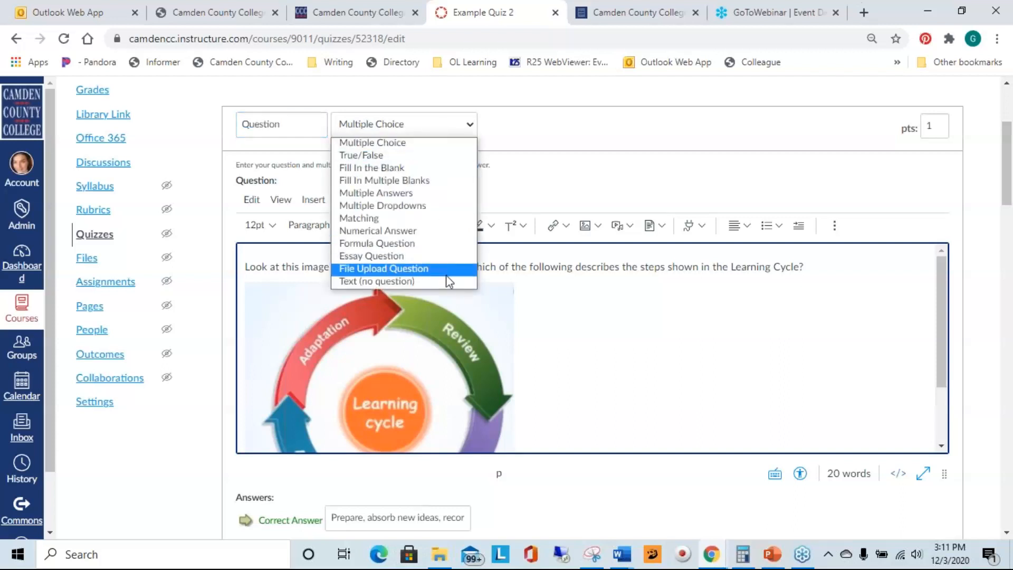
click(420, 147)
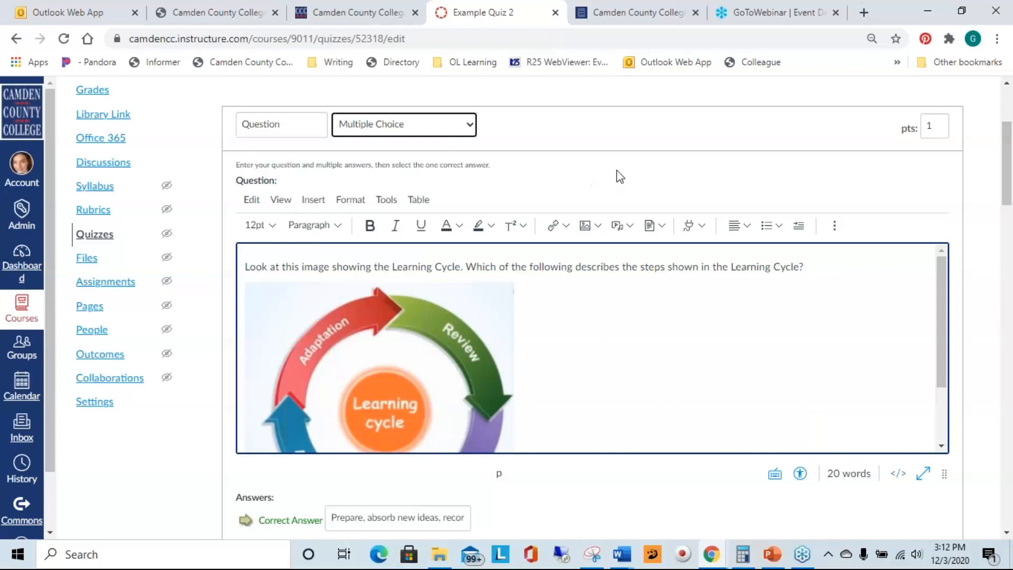
Examine the Learning Cycle question's image, its correct and possible answers, and the options for adding answers or updating the question.
scroll(622, 174, down, 2)
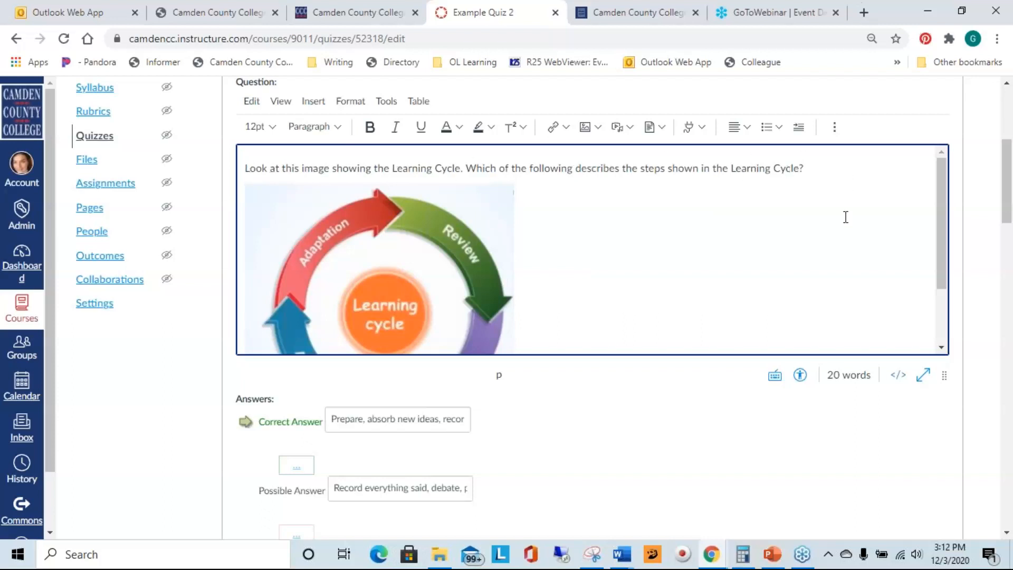
scroll(850, 212, down, 2)
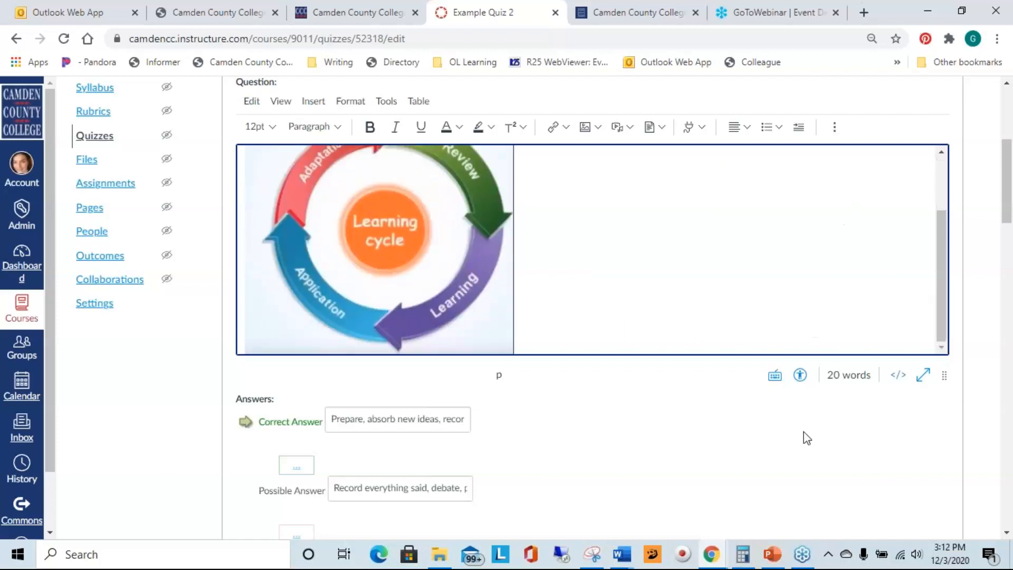
scroll(792, 428, down, 1)
scroll(779, 418, down, 5)
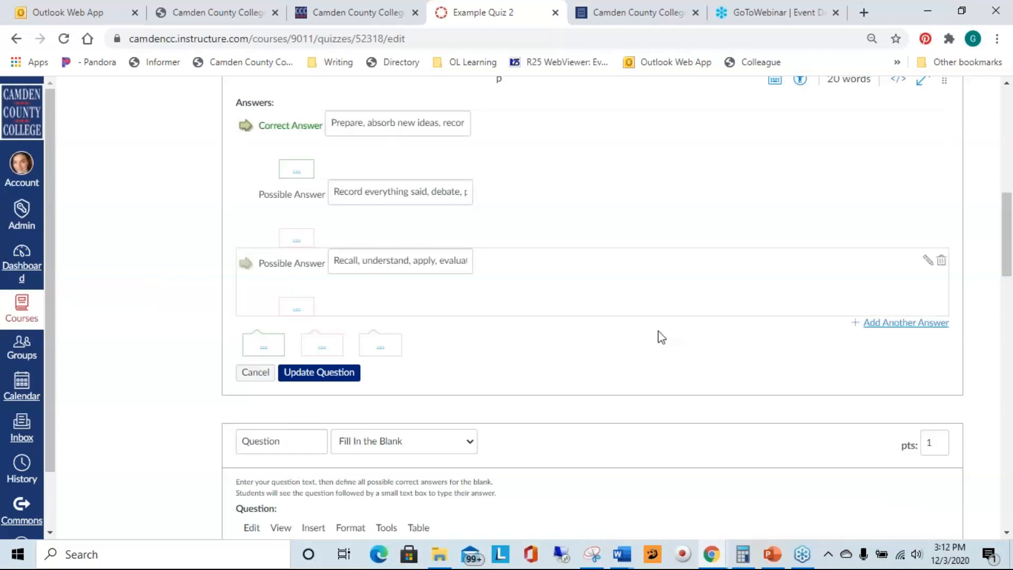
scroll(645, 331, up, 4)
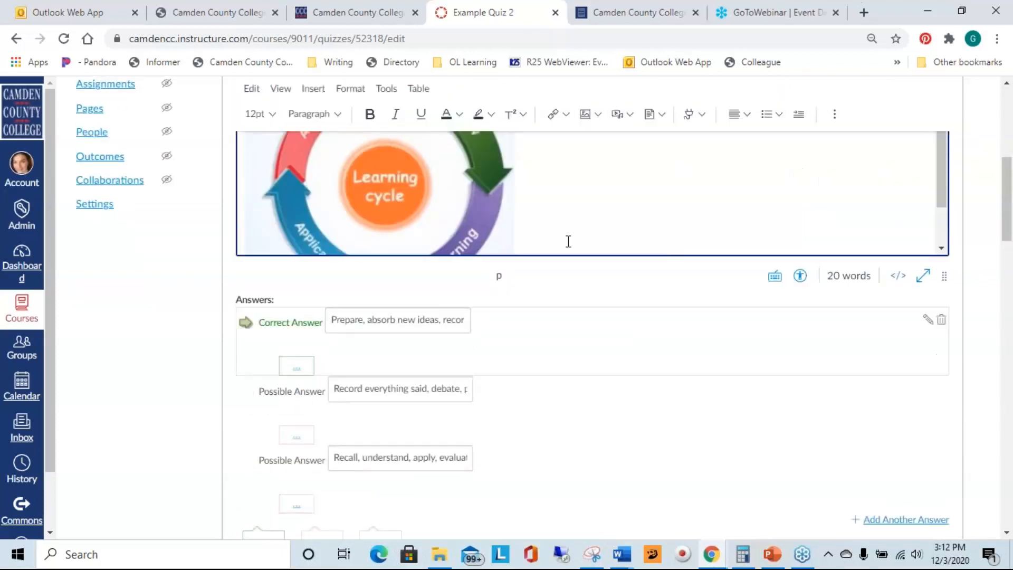
scroll(455, 180, up, 5)
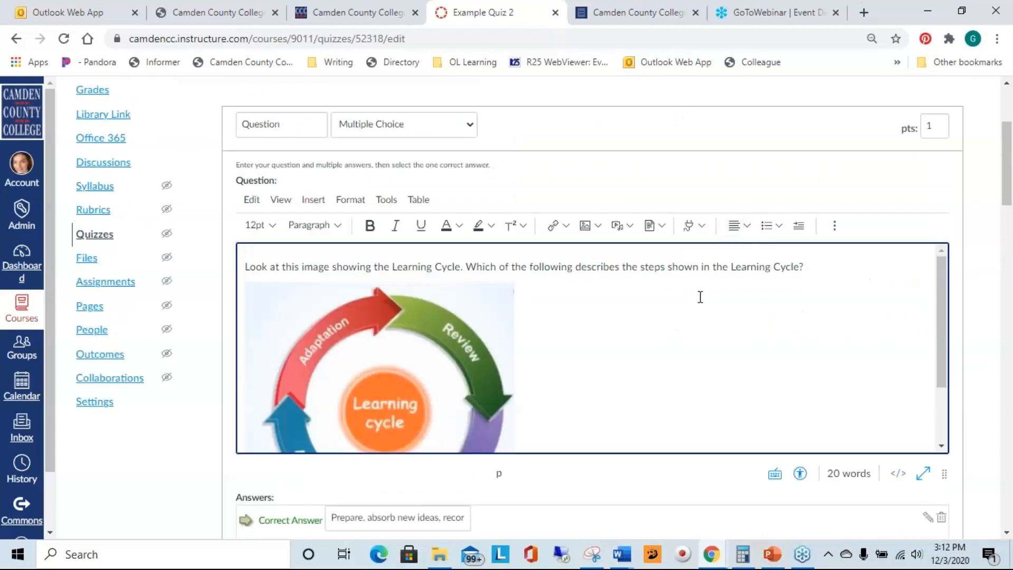
Mark the Learning Cycle question's second answer as correct for a moment, and restore the first answer as the correct one.
scroll(700, 297, down, 2)
scroll(980, 314, down, 2)
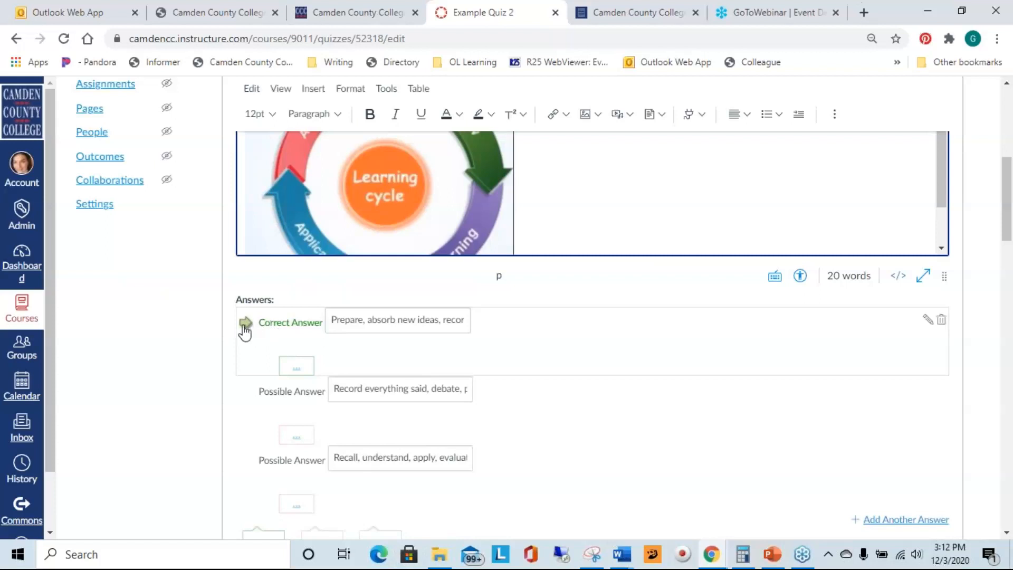
click(246, 392)
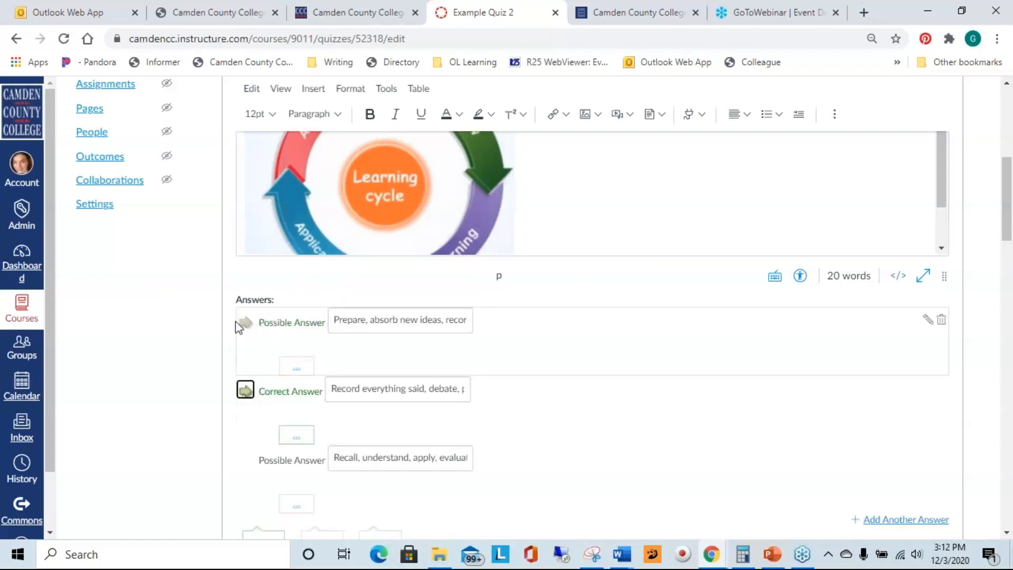
click(246, 322)
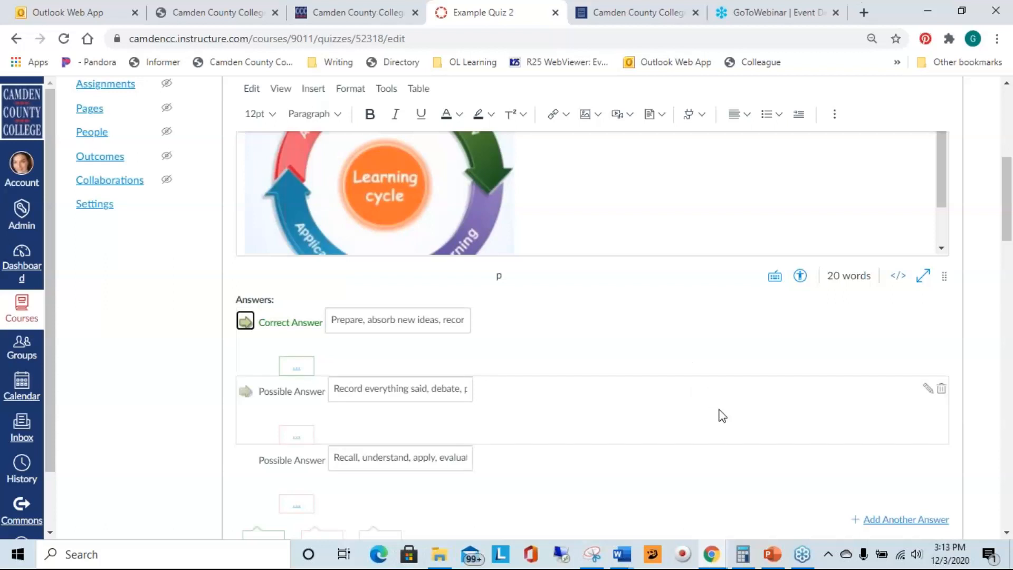
Compare the Learning Cycle question's answer choices with its question text and image.
scroll(701, 407, down, 2)
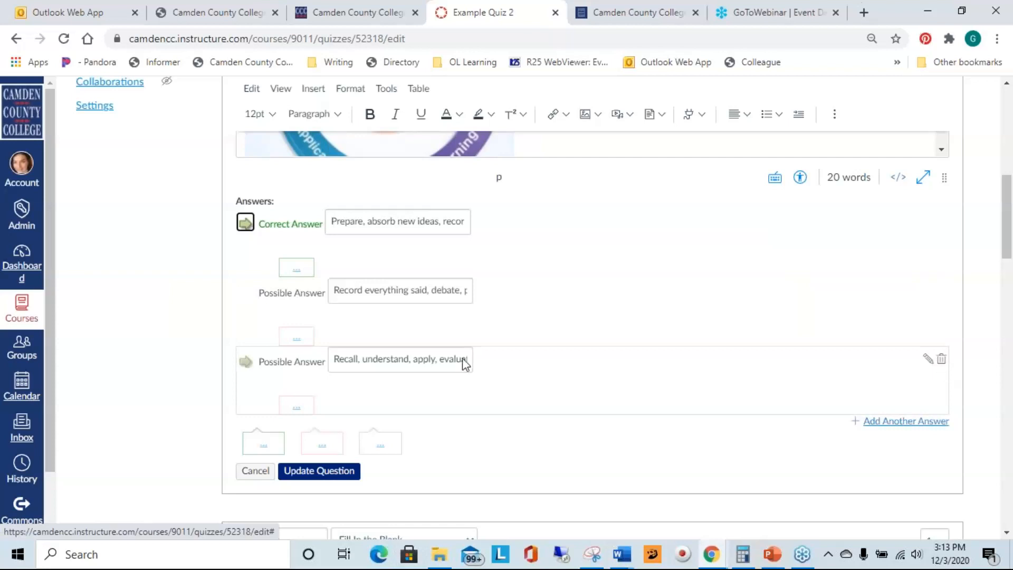
scroll(673, 394, up, 5)
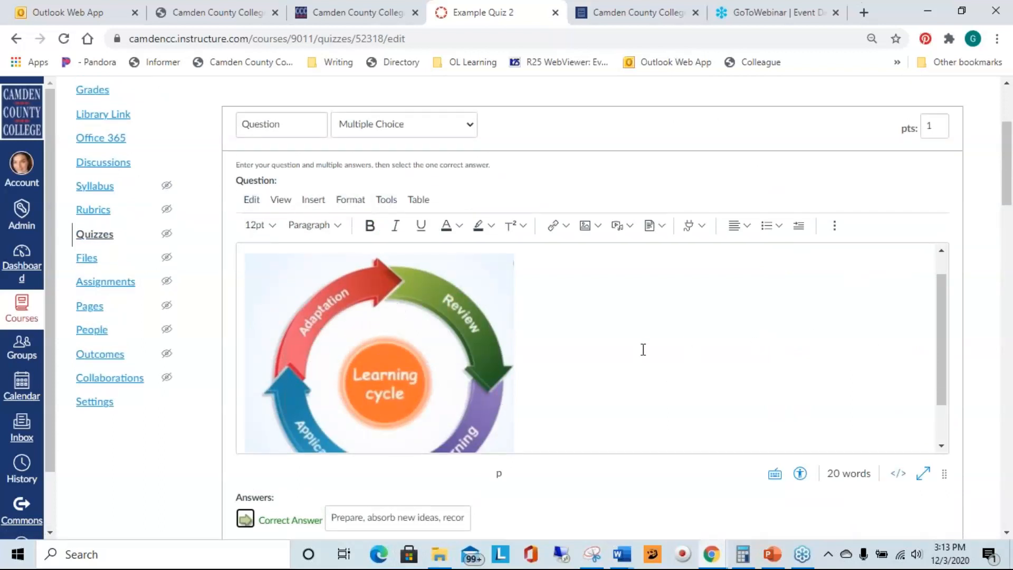
scroll(746, 343, up, 1)
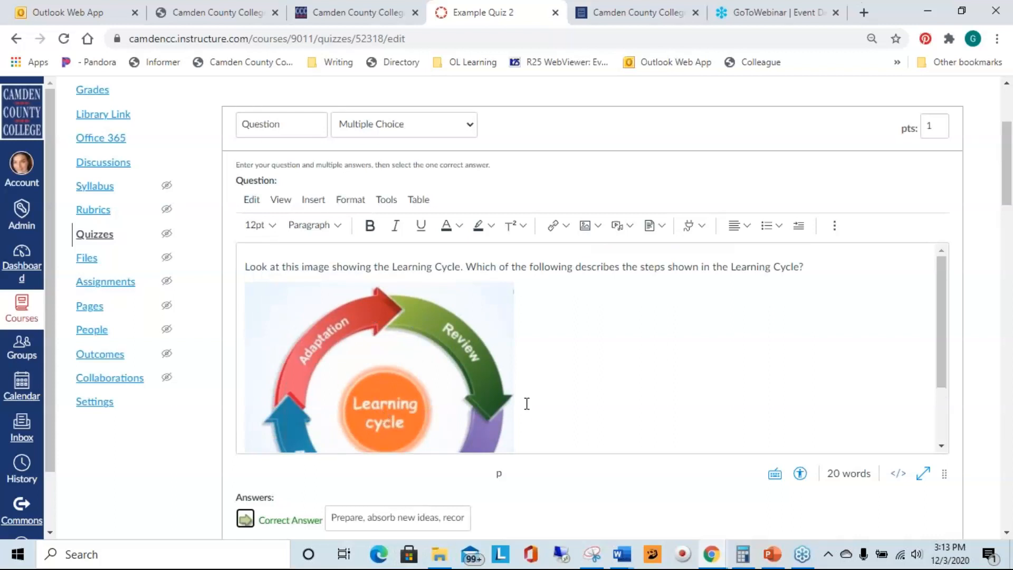
scroll(741, 323, down, 3)
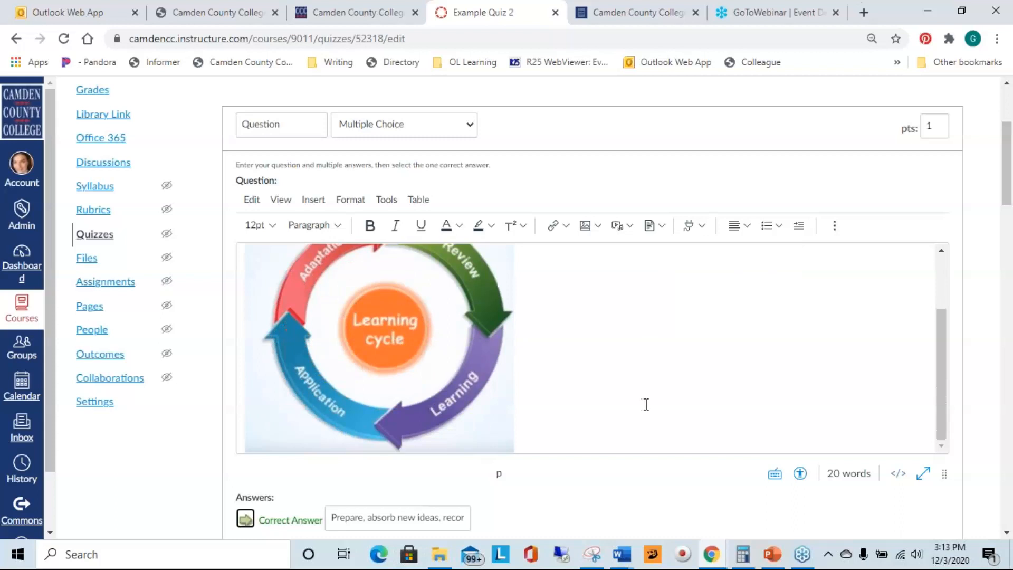
scroll(646, 404, up, 3)
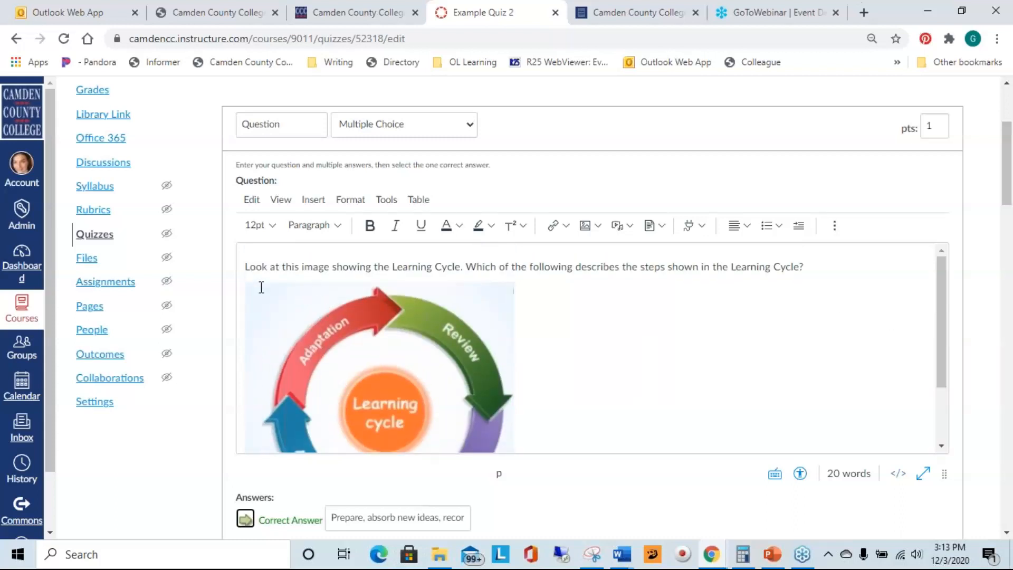
Upload the "Add button" picture from the Saved Pictures folder and insert it below the Learning Cycle image in the question.
click(943, 315)
scroll(672, 385, down, 3)
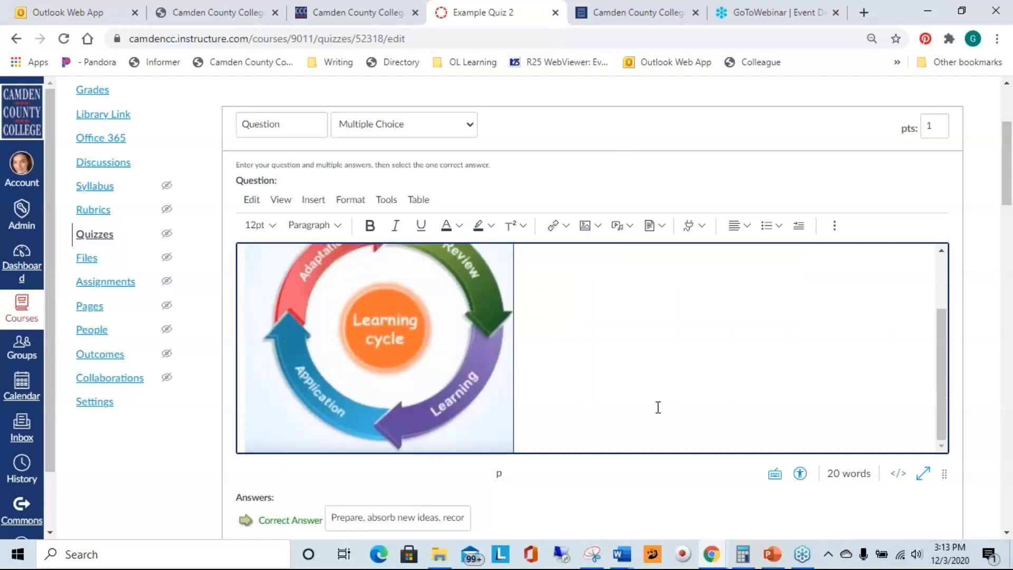
scroll(658, 407, down, 2)
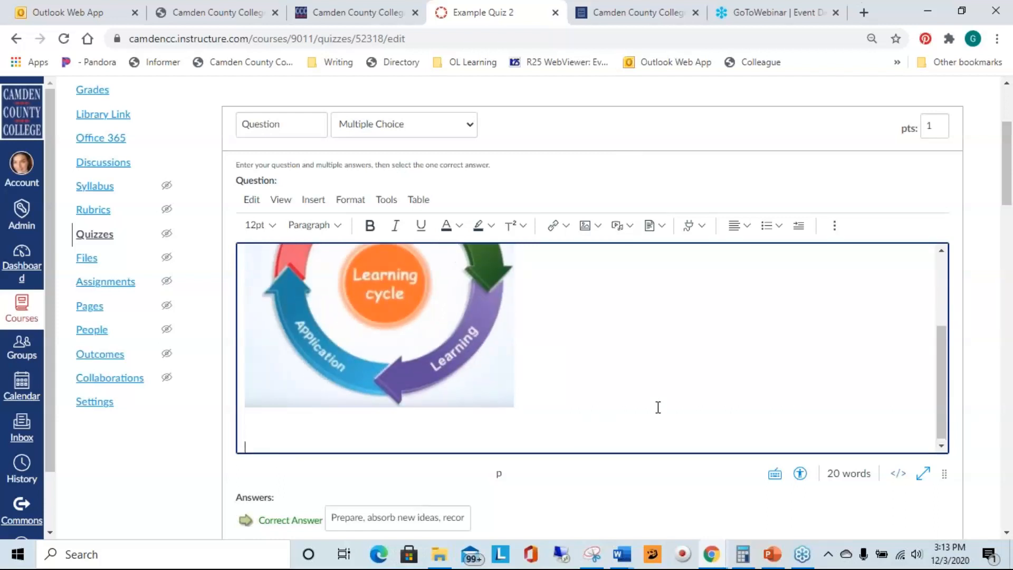
key(Up)
click(599, 228)
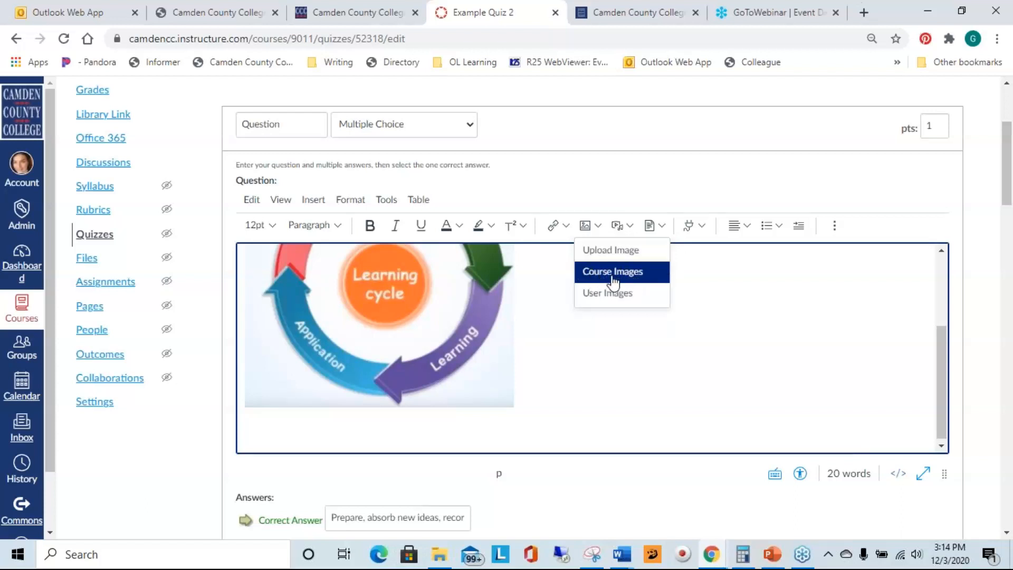
click(610, 251)
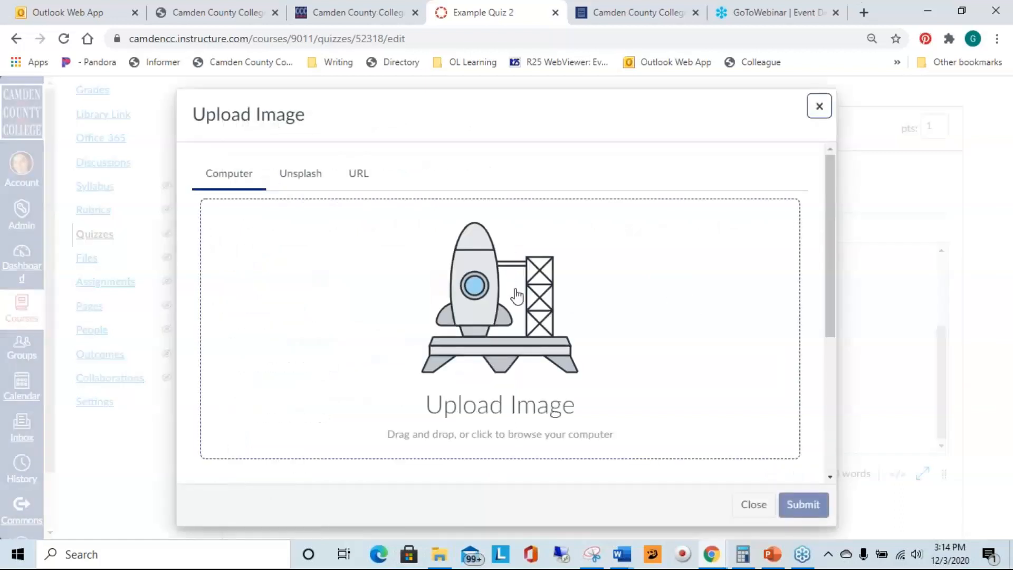
click(532, 332)
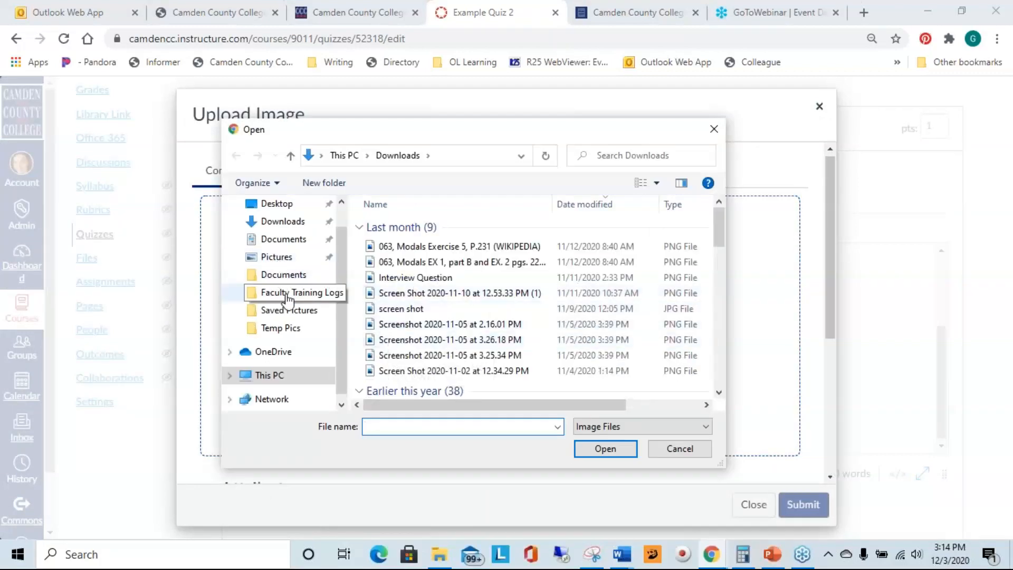
click(288, 311)
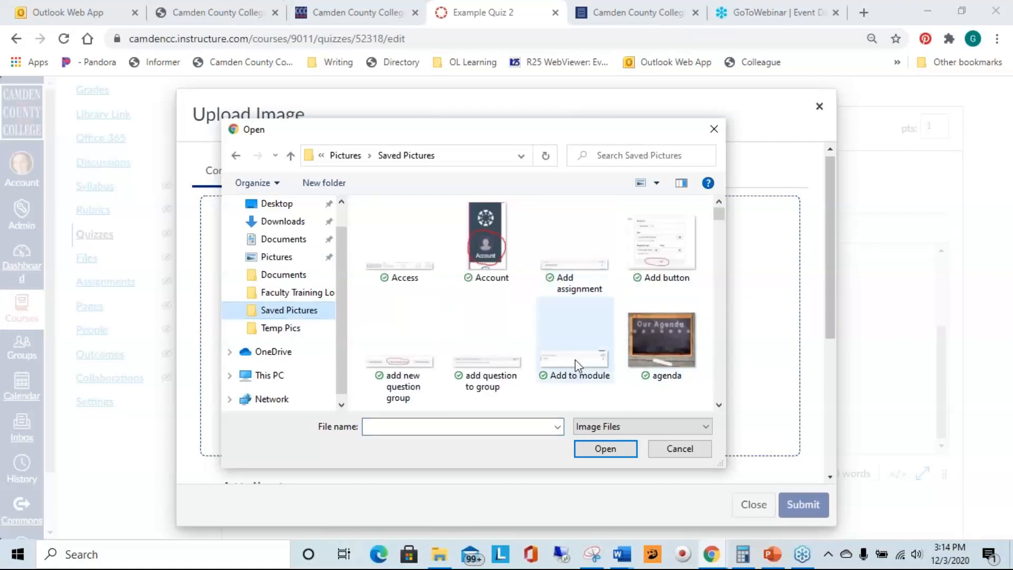
double_click(661, 242)
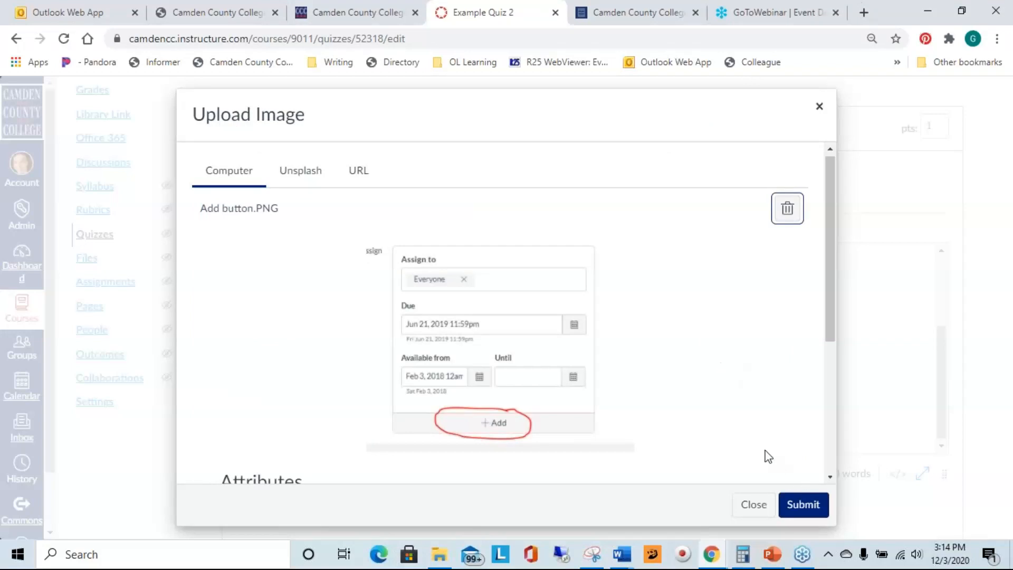
click(804, 505)
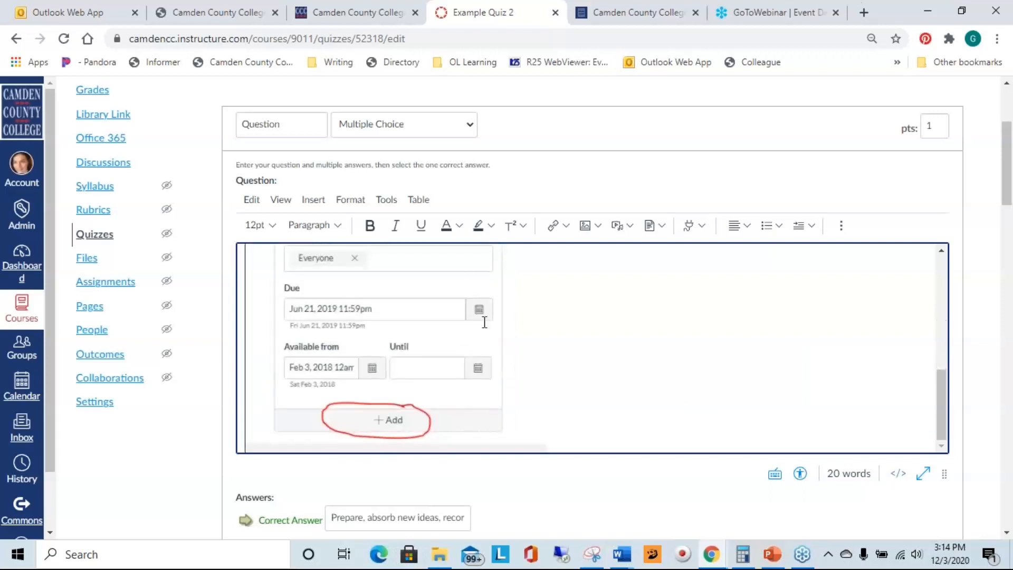
Delete the inserted "Add button" picture from the Learning Cycle question.
scroll(739, 446, up, 4)
scroll(739, 446, down, 2)
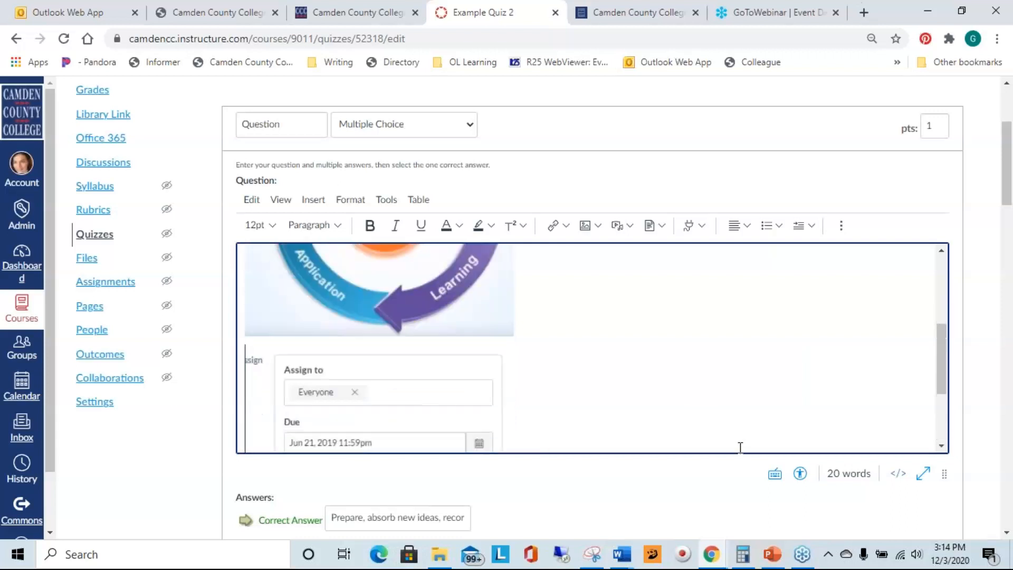
click(565, 384)
scroll(579, 391, down, 2)
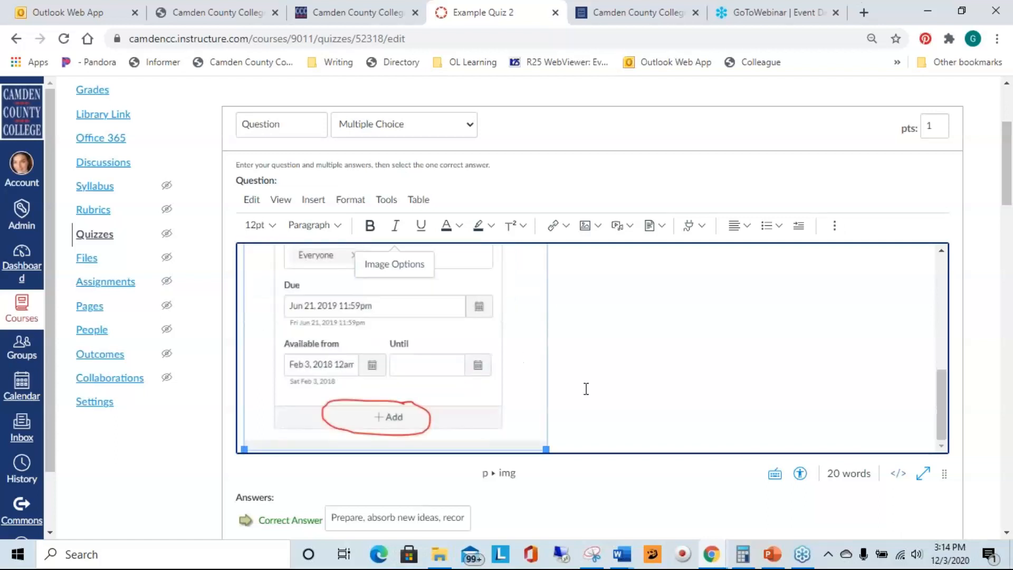
key(Delete)
Update the Learning Cycle multiple-choice question to close its editor.
scroll(611, 394, up, 3)
scroll(637, 443, down, 7)
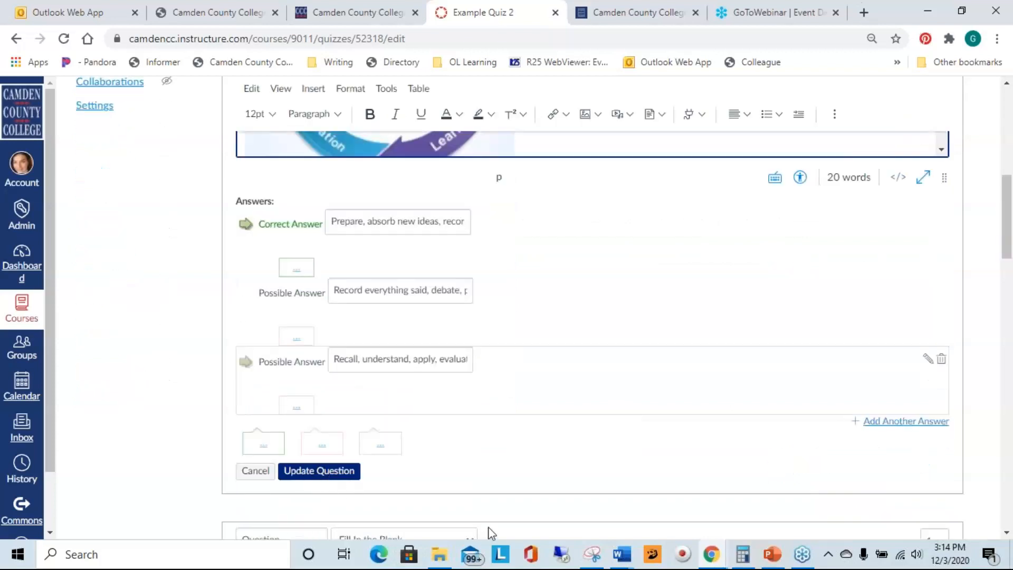
scroll(488, 527, up, 4)
scroll(489, 521, down, 4)
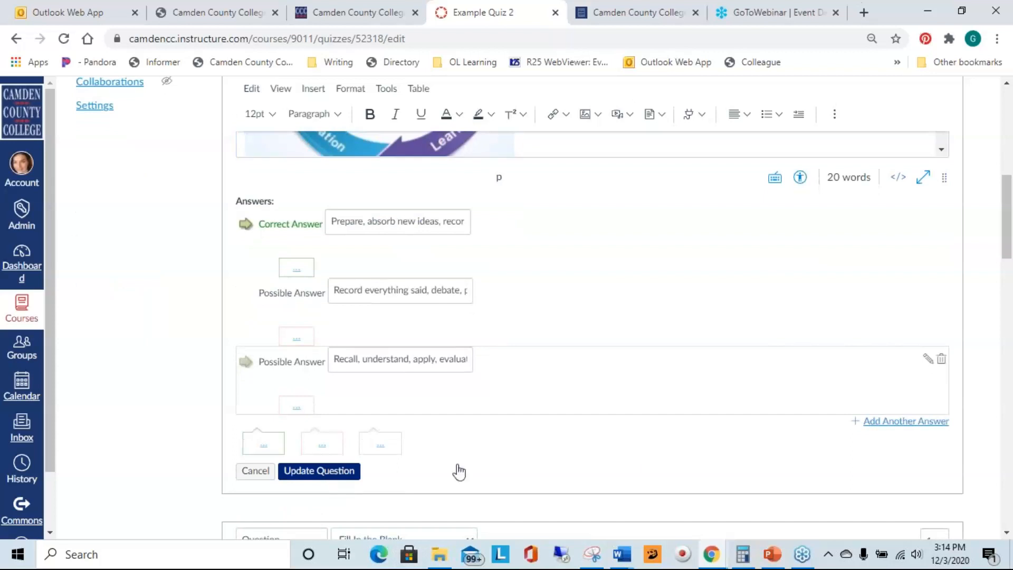
scroll(736, 472, down, 5)
scroll(817, 488, up, 10)
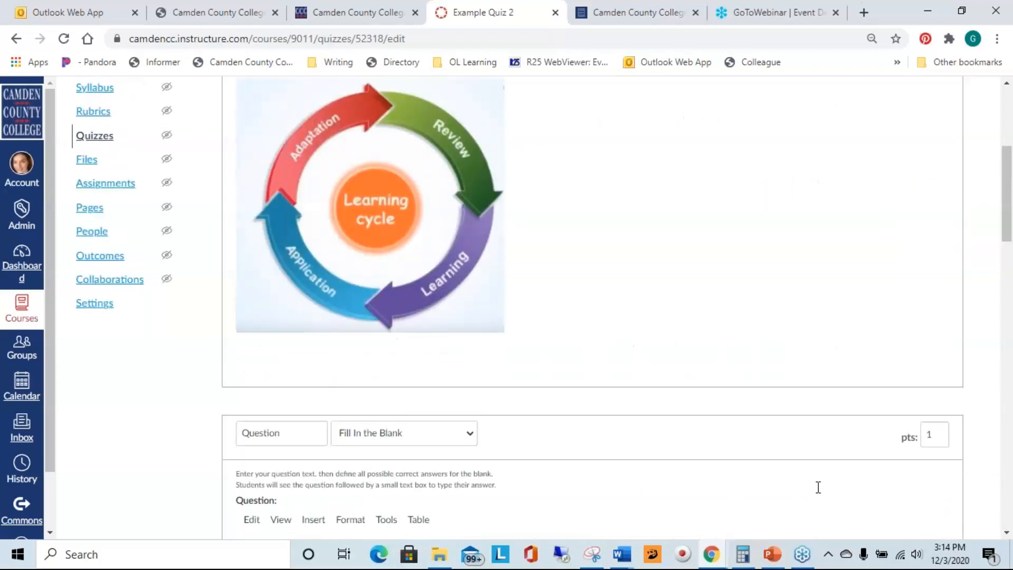
Review the text and possible answers of the fill-in-the-blank question "Roses are _______." and update the question.
scroll(829, 426, down, 2)
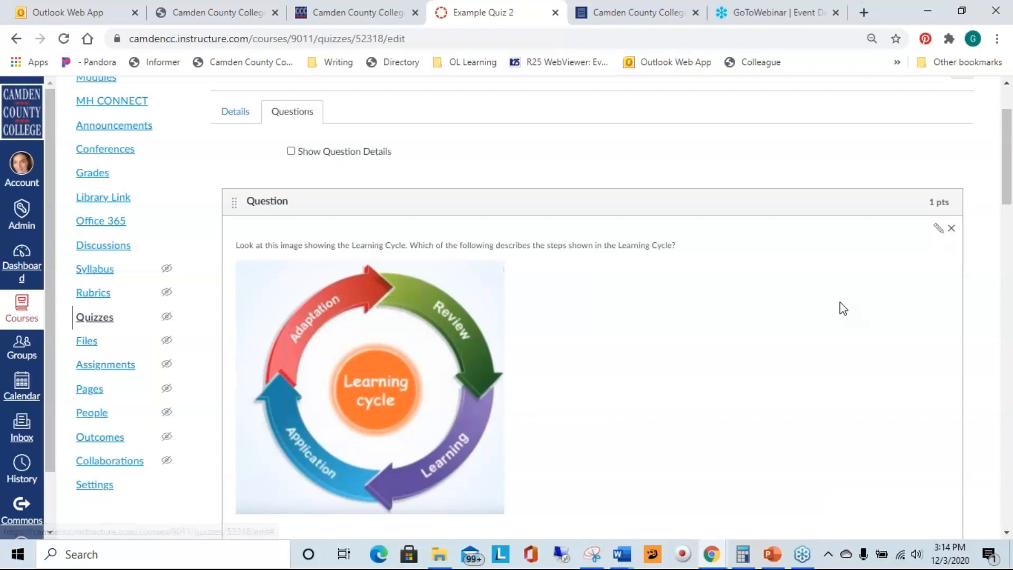
scroll(841, 306, down, 2)
scroll(841, 306, down, 2)
click(1012, 67)
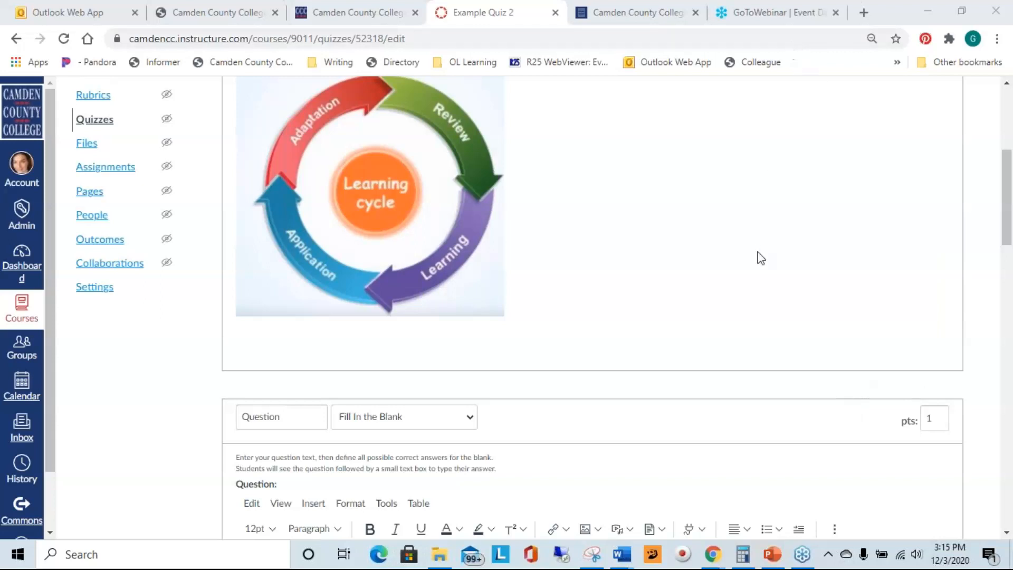
scroll(762, 266, down, 7)
scroll(761, 272, up, 2)
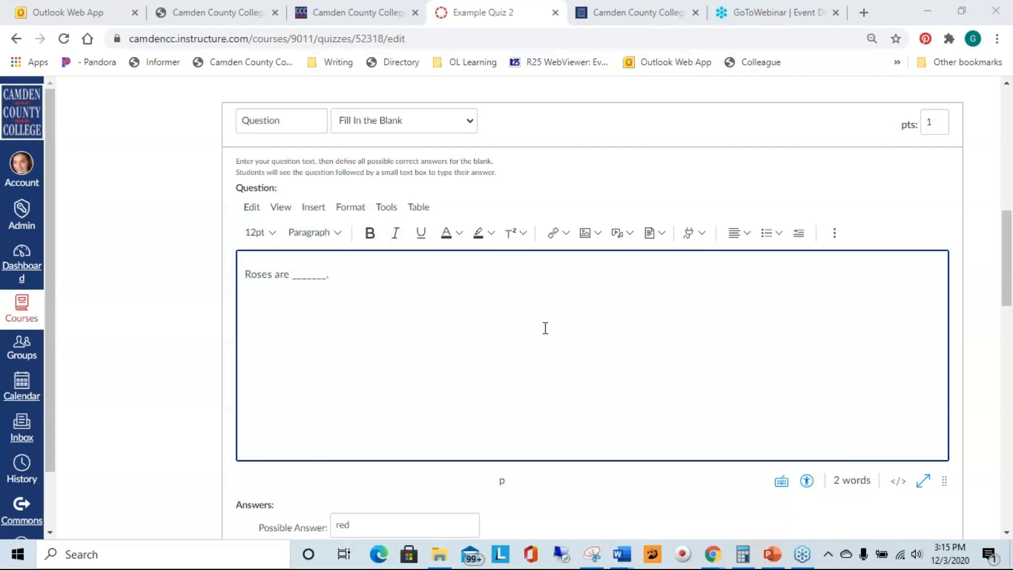
scroll(633, 315, down, 4)
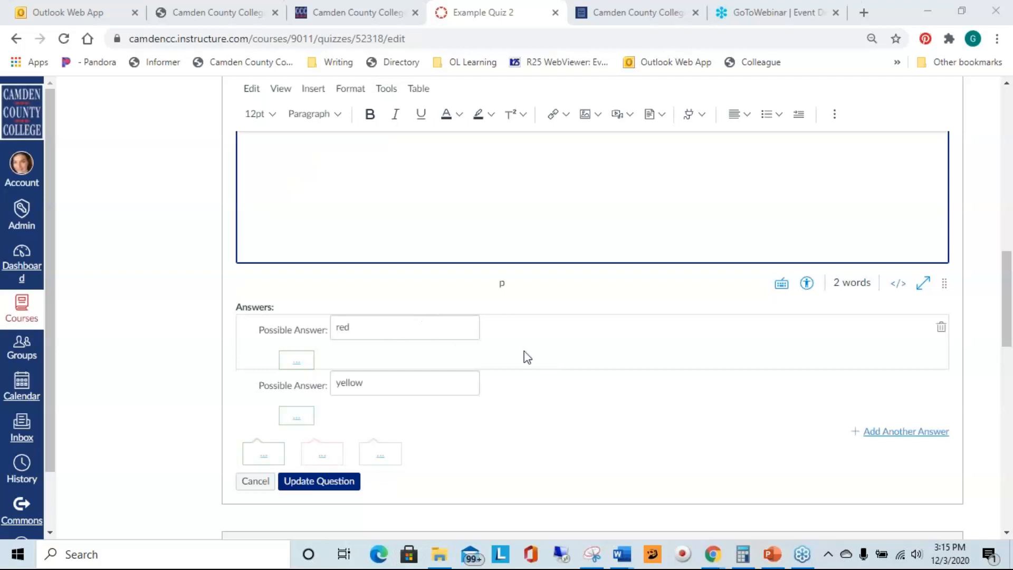
scroll(681, 372, up, 2)
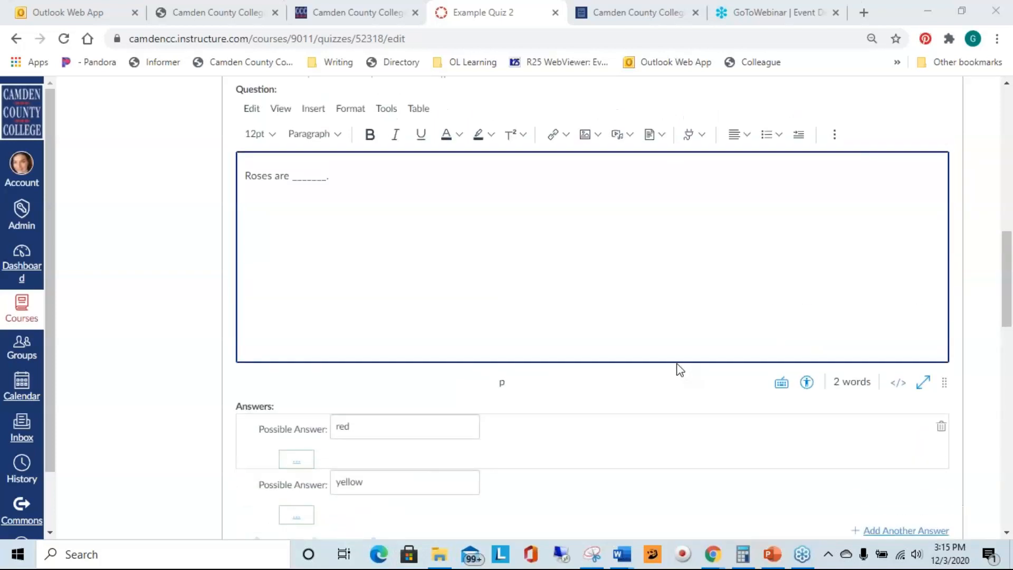
scroll(679, 370, down, 2)
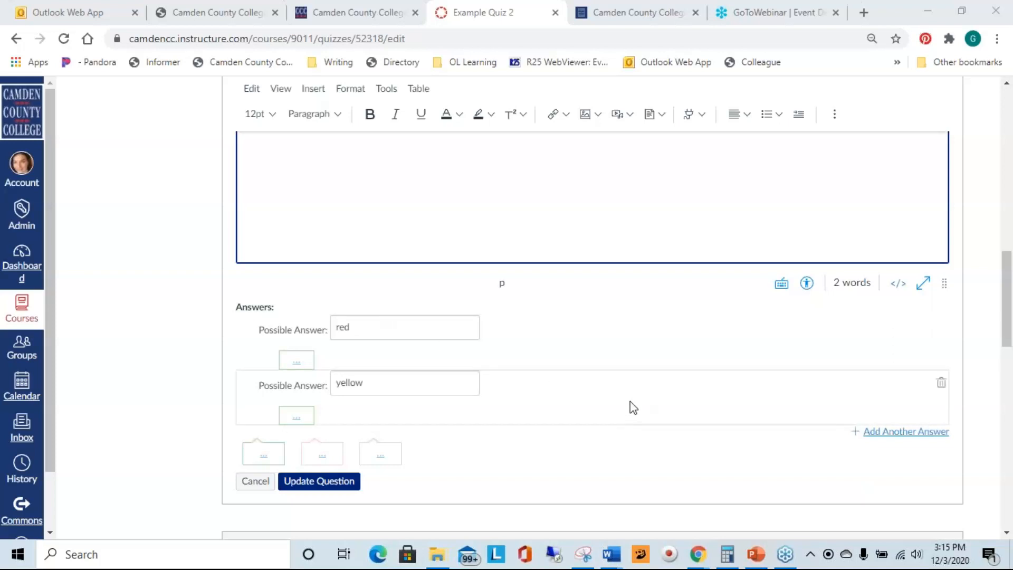
click(357, 482)
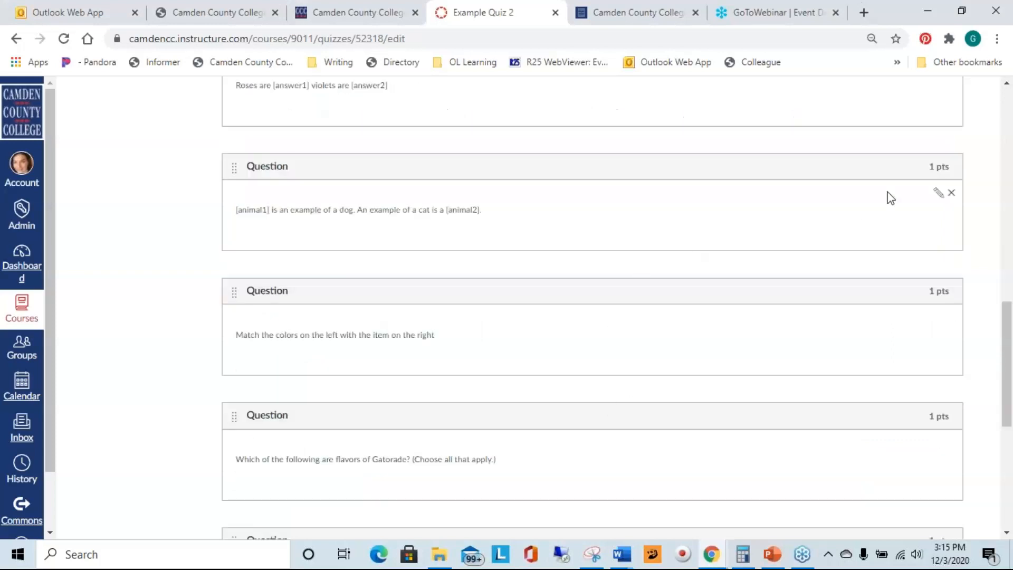
Open the Multiple Dropdowns question about dog and cat examples for editing and review its possible answers for animal1.
click(939, 195)
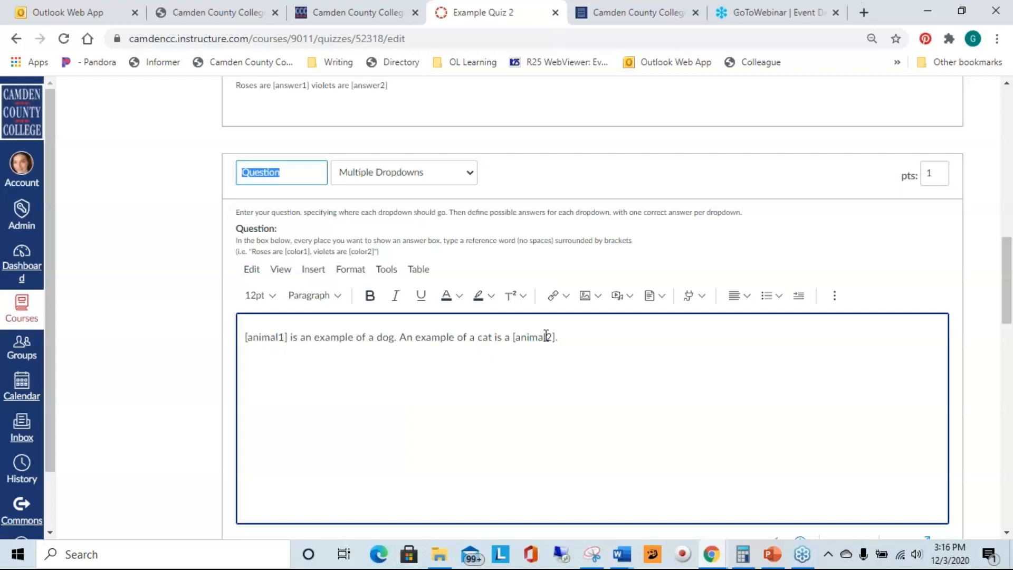
scroll(675, 369, down, 2)
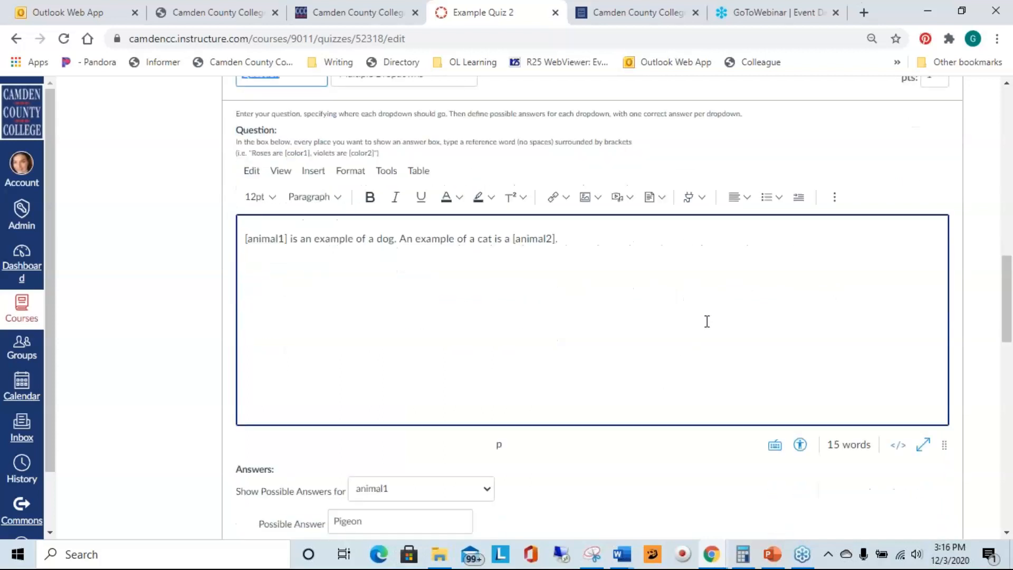
scroll(680, 287, down, 2)
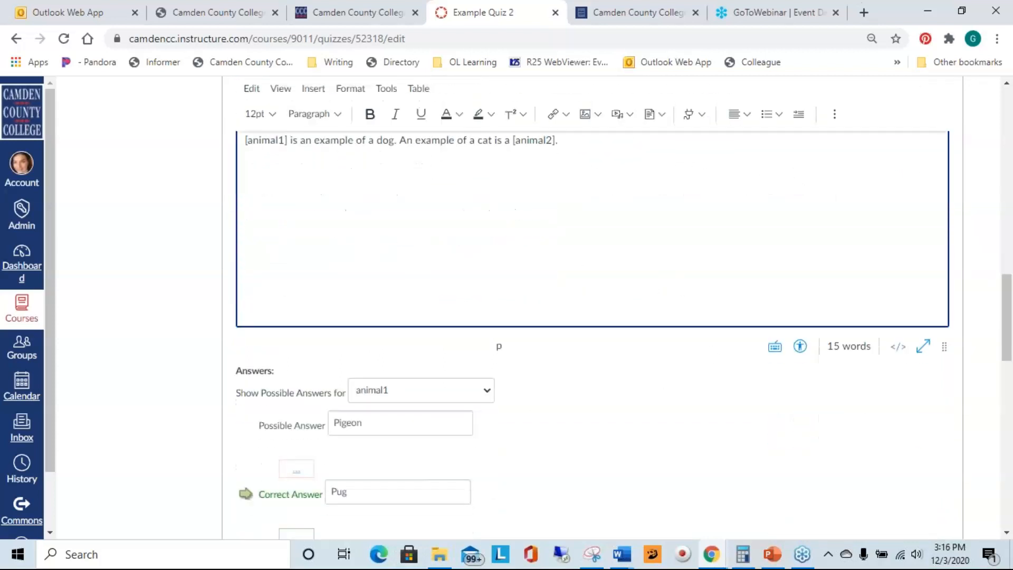
scroll(718, 437, down, 2)
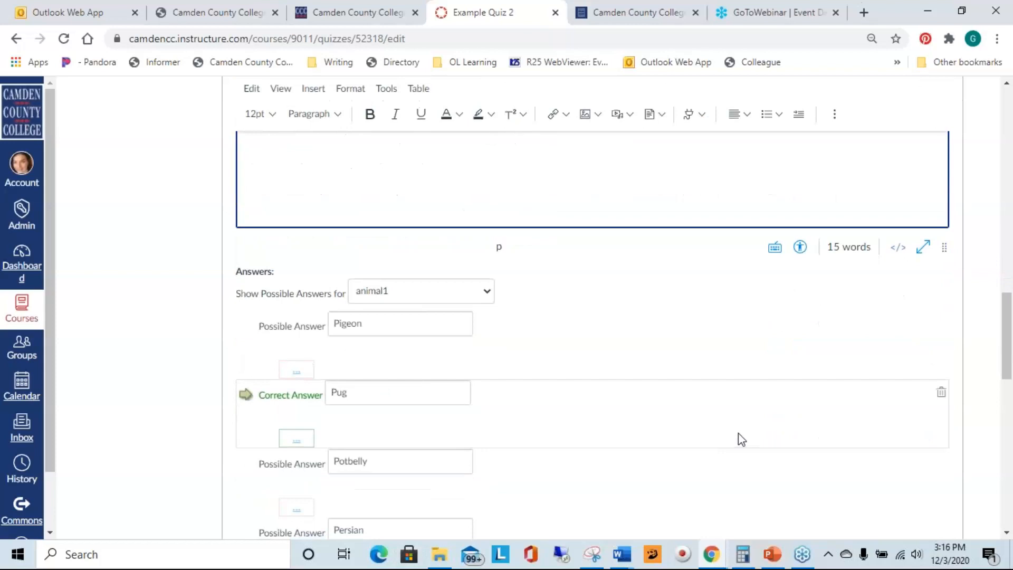
scroll(656, 325, down, 2)
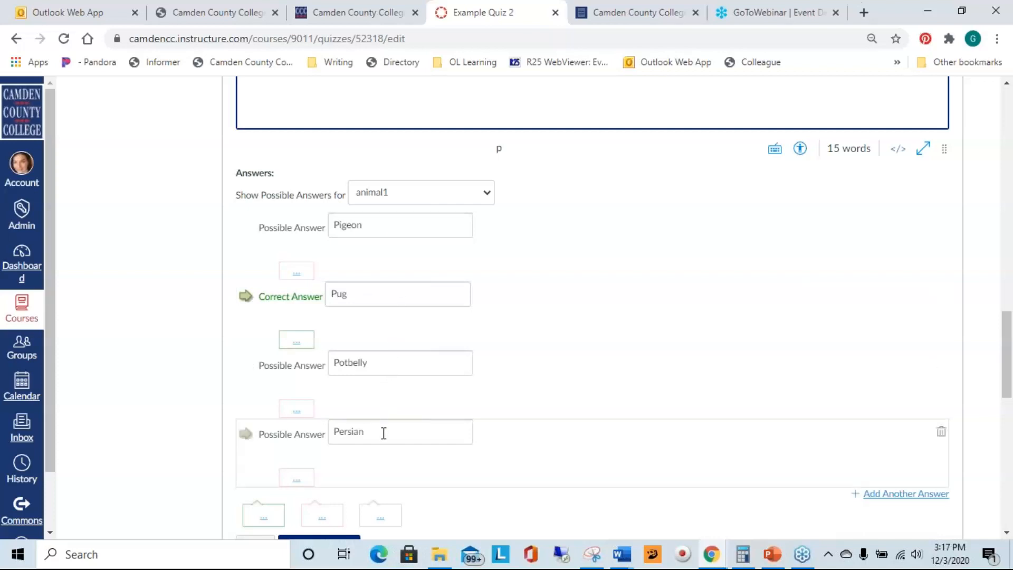
Show the possible answers for animal2, and switch the answer list back to animal1.
click(437, 194)
click(420, 225)
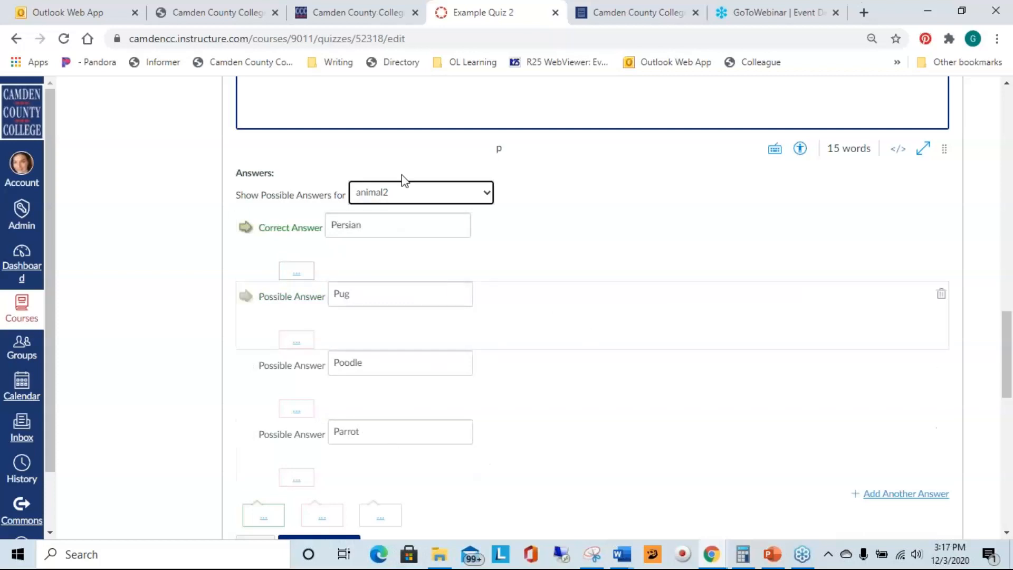
click(458, 193)
click(434, 216)
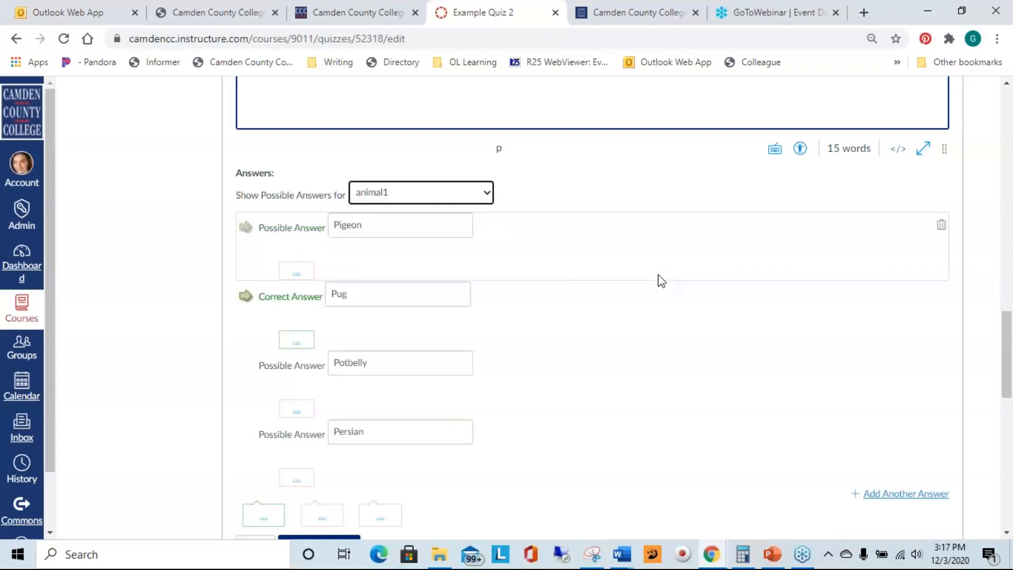
Review the animal1 answers and question text of the Multiple Dropdowns question, and update the question.
scroll(654, 281, up, 2)
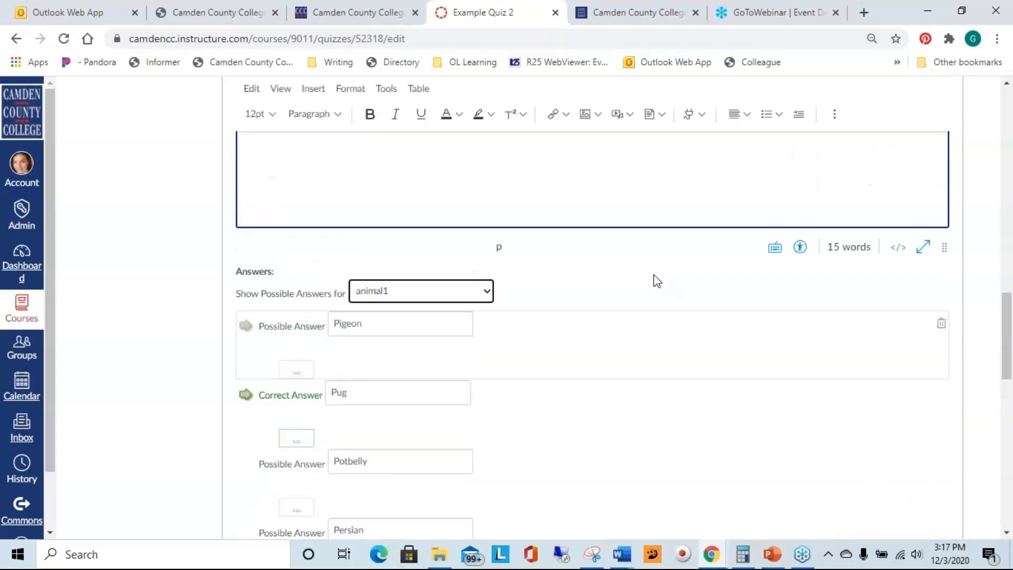
scroll(654, 280, down, 4)
scroll(654, 274, down, 4)
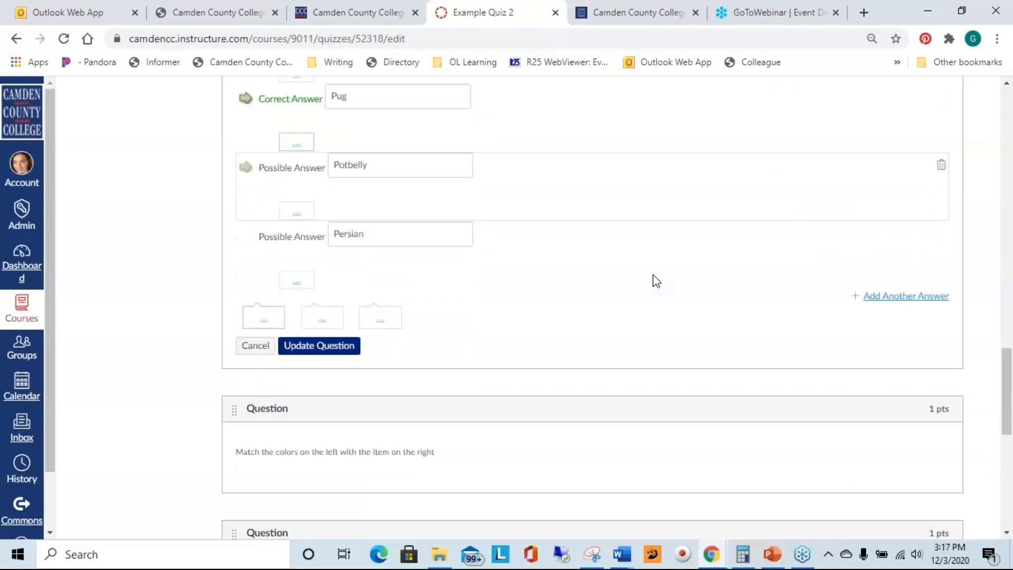
scroll(645, 279, up, 12)
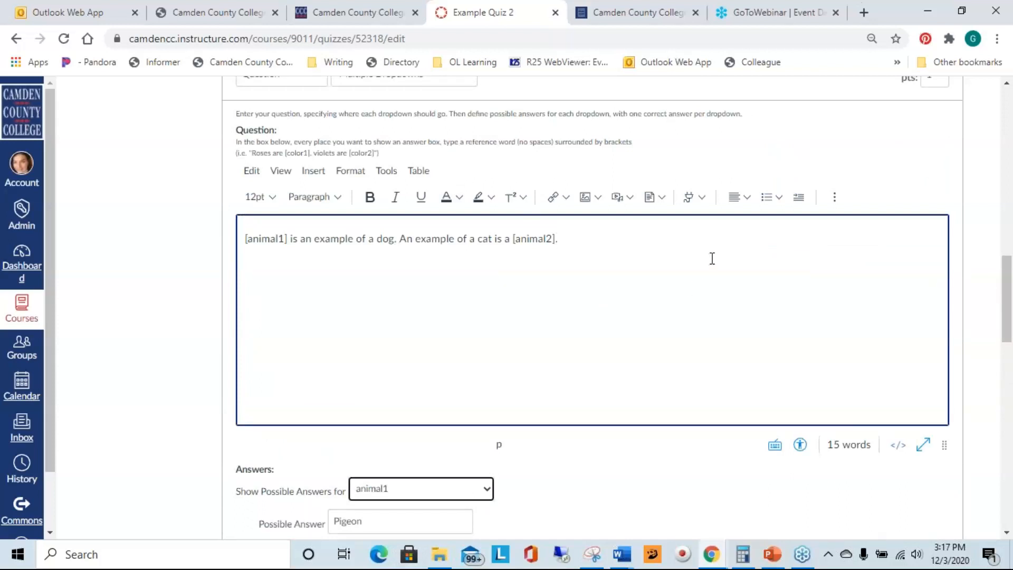
scroll(712, 258, down, 10)
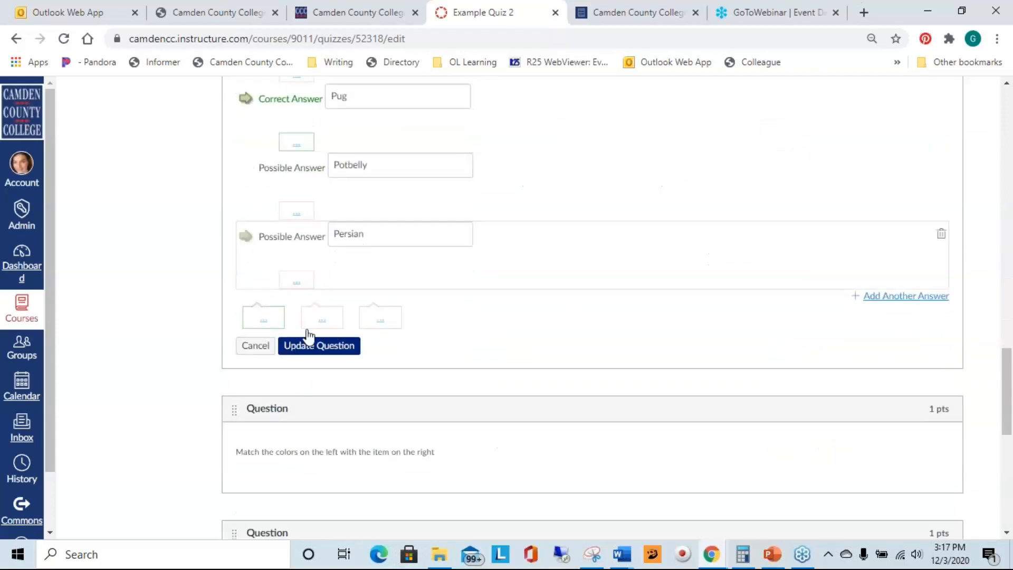
click(310, 347)
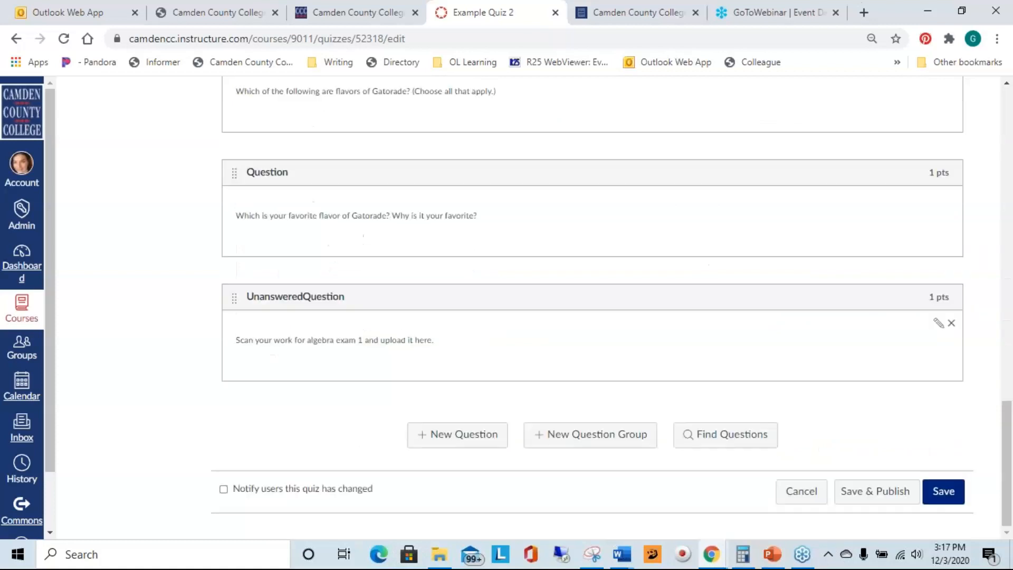
Open the Matching question about colors for editing and review its text, its answer pairs and the additional match possibilities.
scroll(577, 305, up, 8)
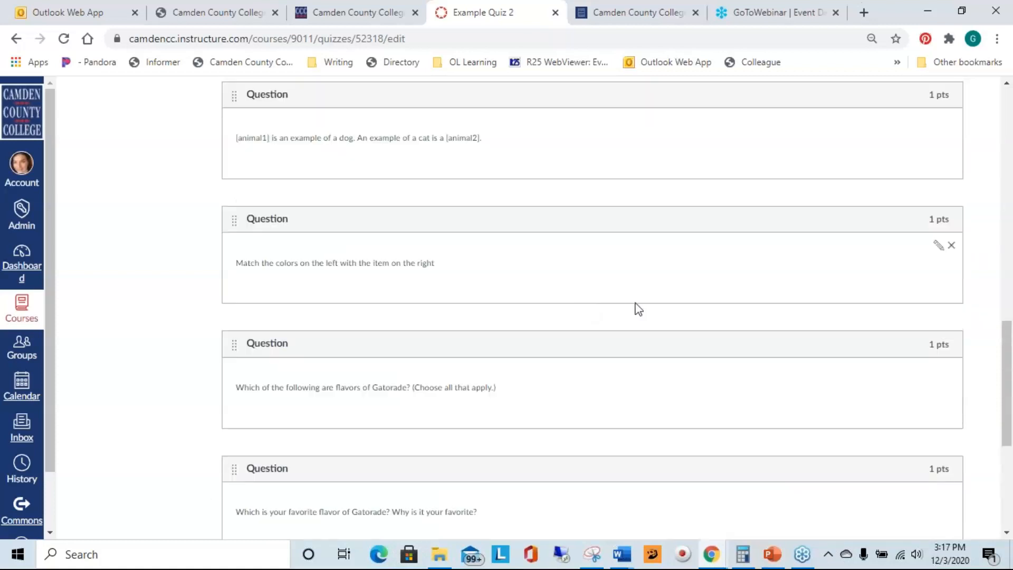
scroll(274, 315, down, 2)
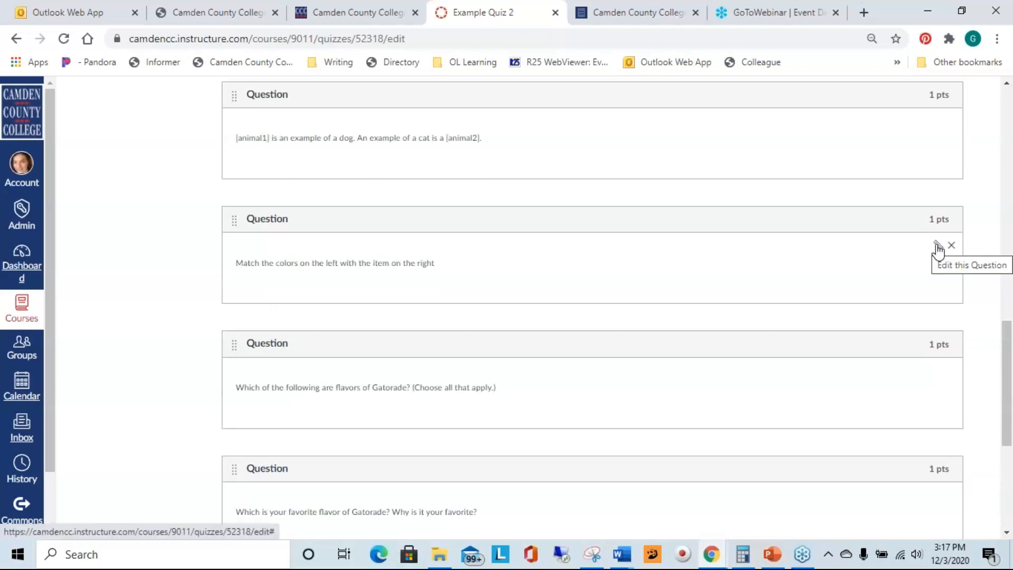
click(938, 246)
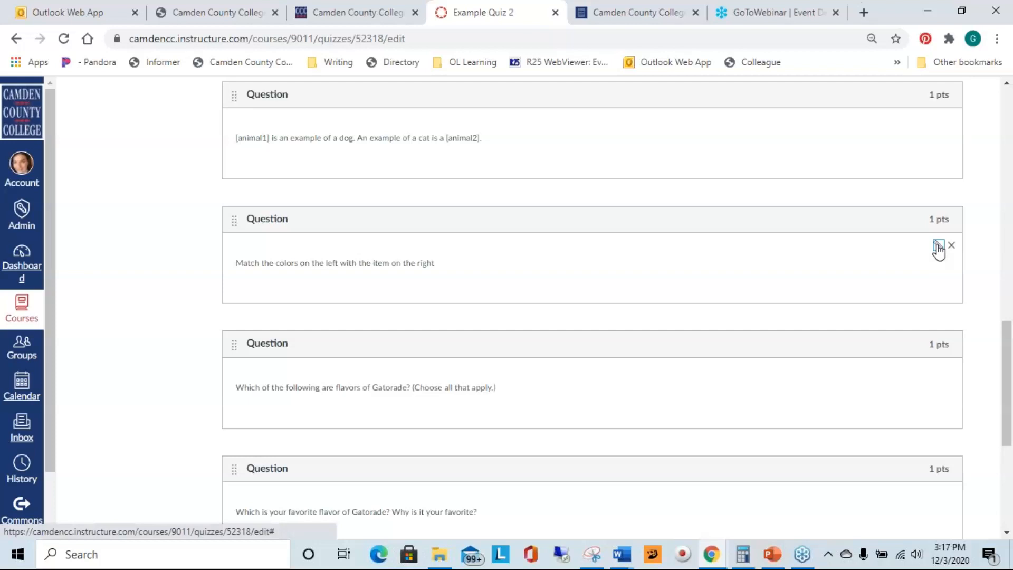
click(937, 246)
scroll(830, 243, down, 2)
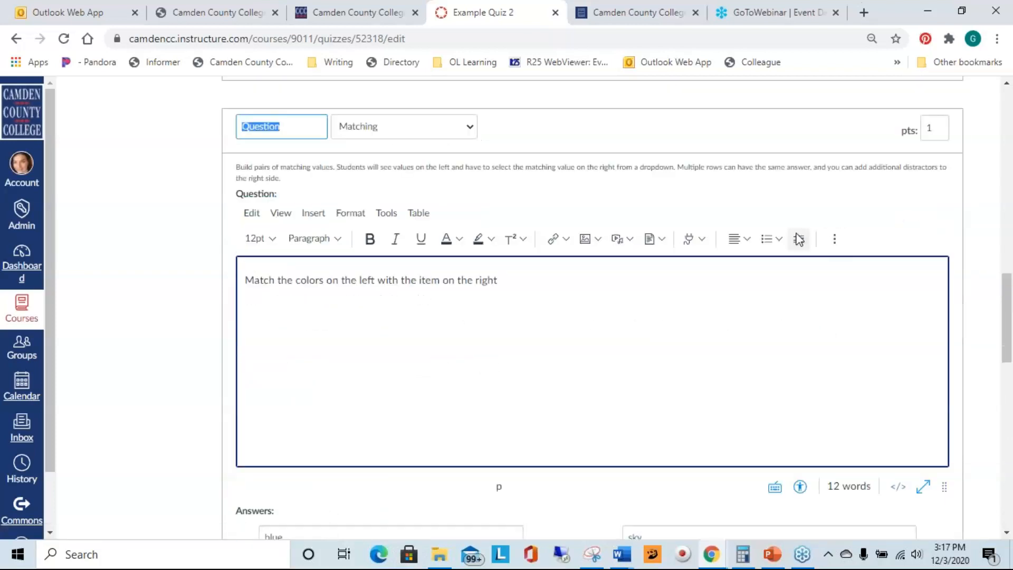
scroll(401, 280, down, 2)
scroll(659, 245, down, 2)
scroll(628, 235, up, 2)
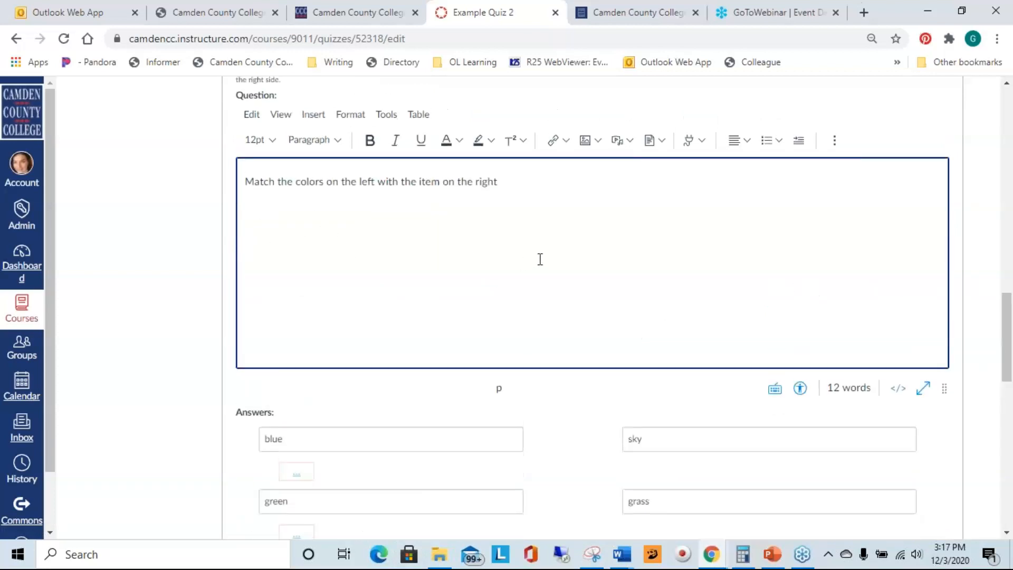
scroll(585, 245, down, 2)
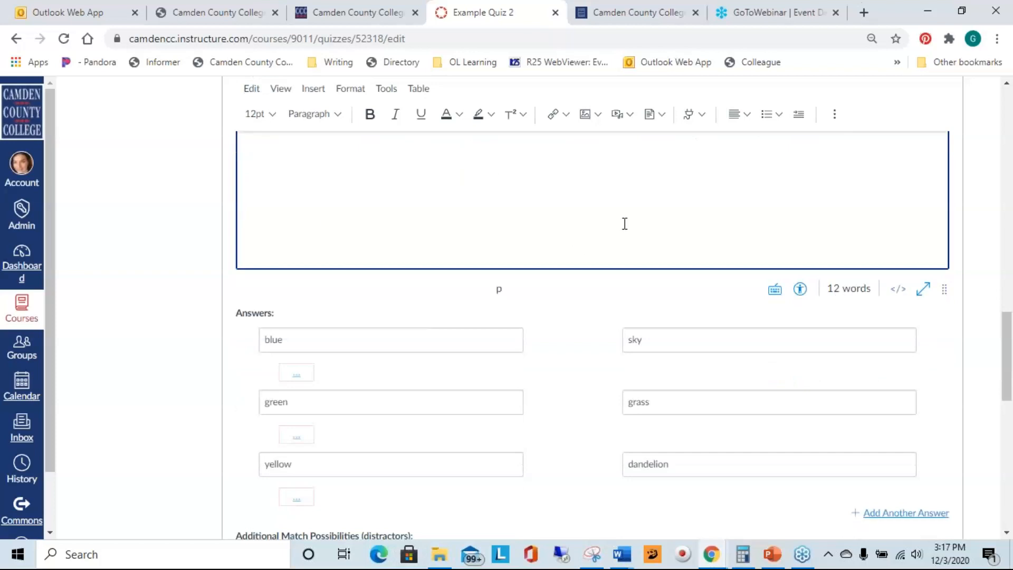
scroll(624, 224, down, 2)
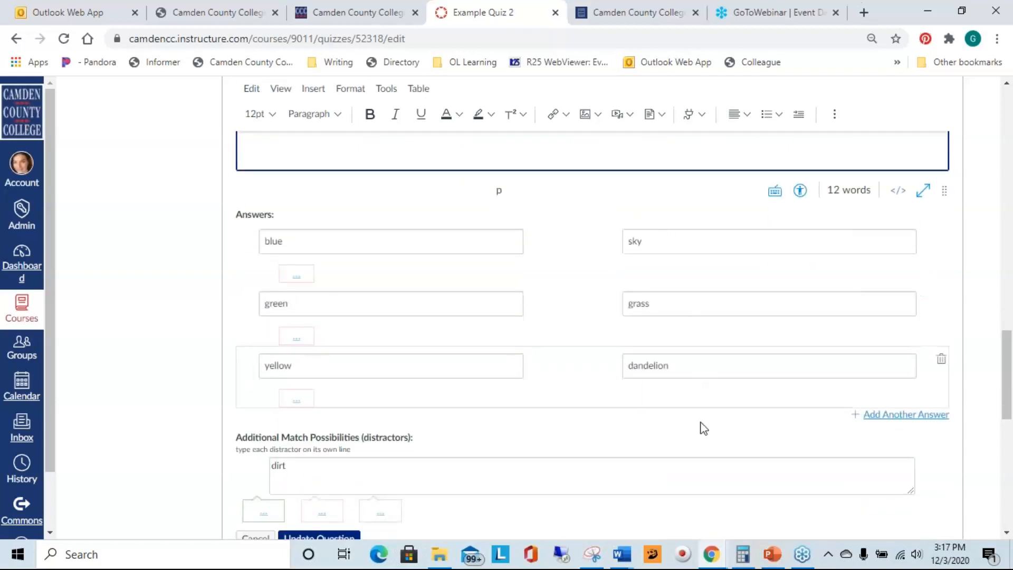
Add another blank answer pair to the Matching question and delete that pair again.
click(893, 416)
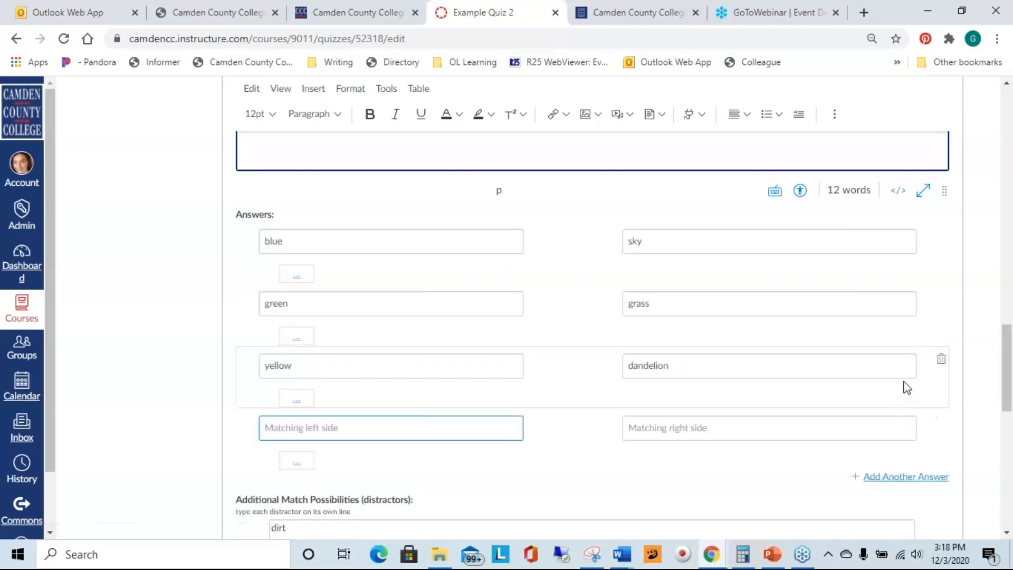
scroll(398, 362, down, 2)
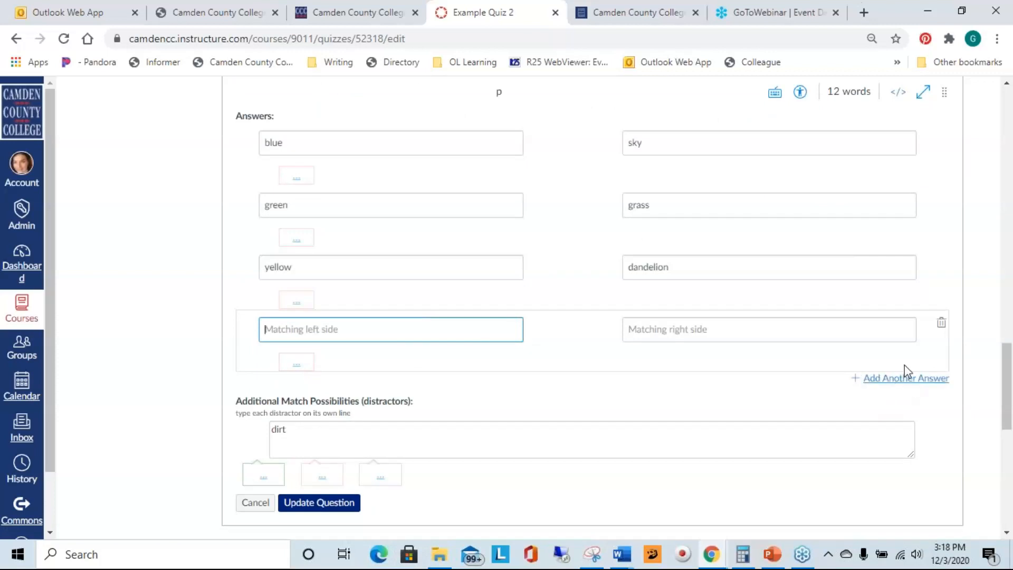
click(941, 323)
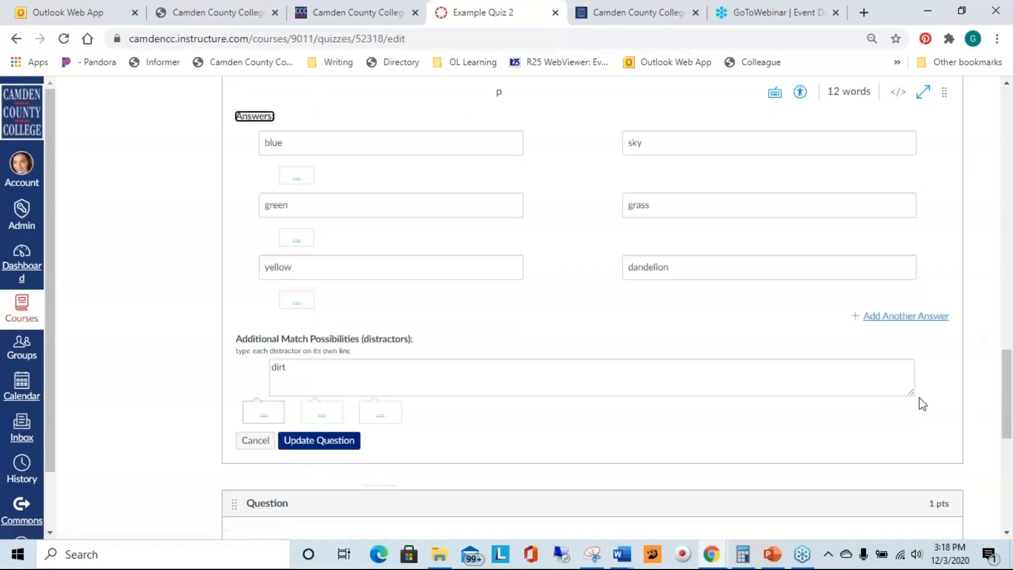
Review the distractor "dirt" against the answer pairs of the Matching question, and update the question.
click(330, 368)
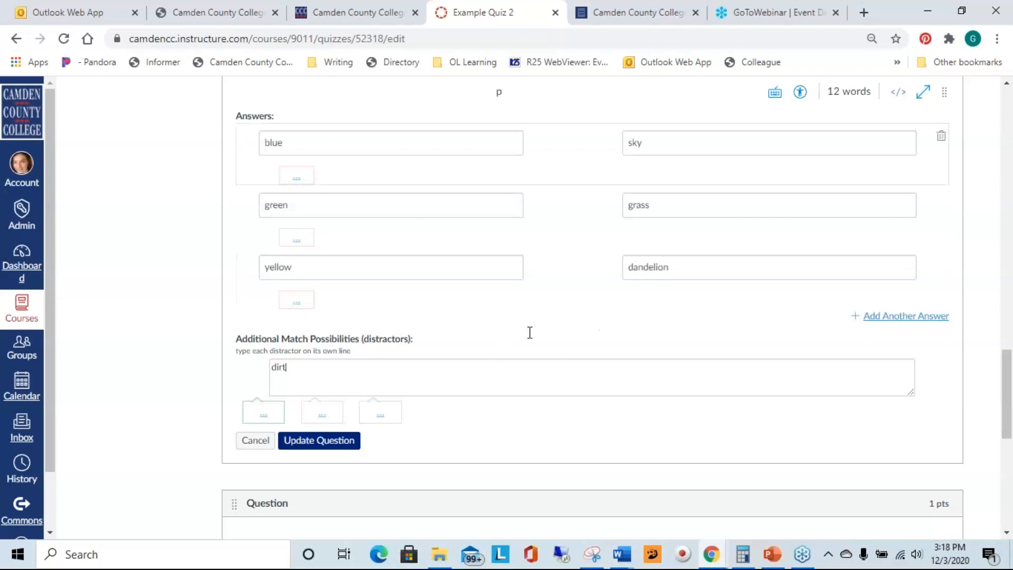
scroll(529, 332, down, 2)
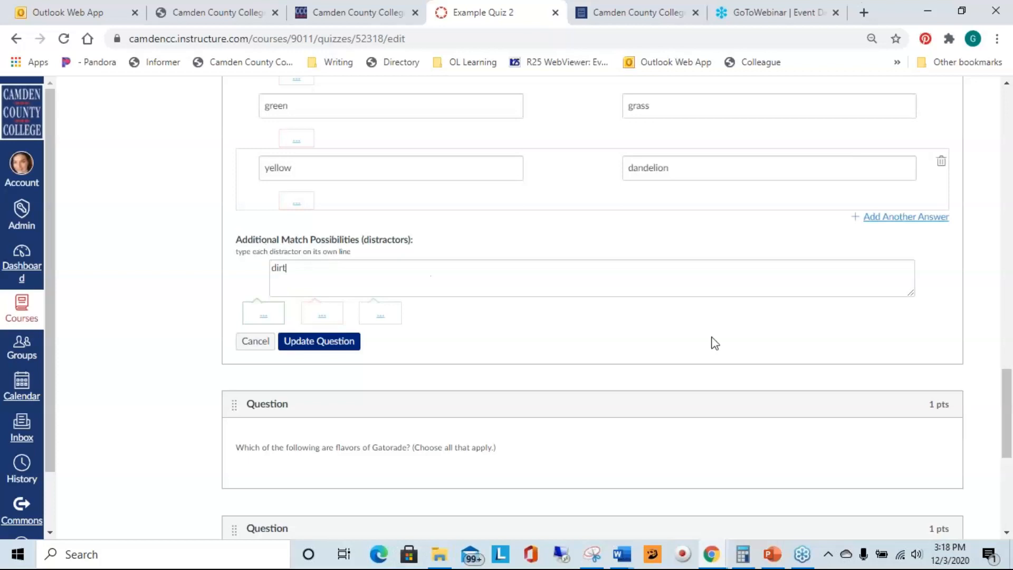
scroll(570, 354, up, 2)
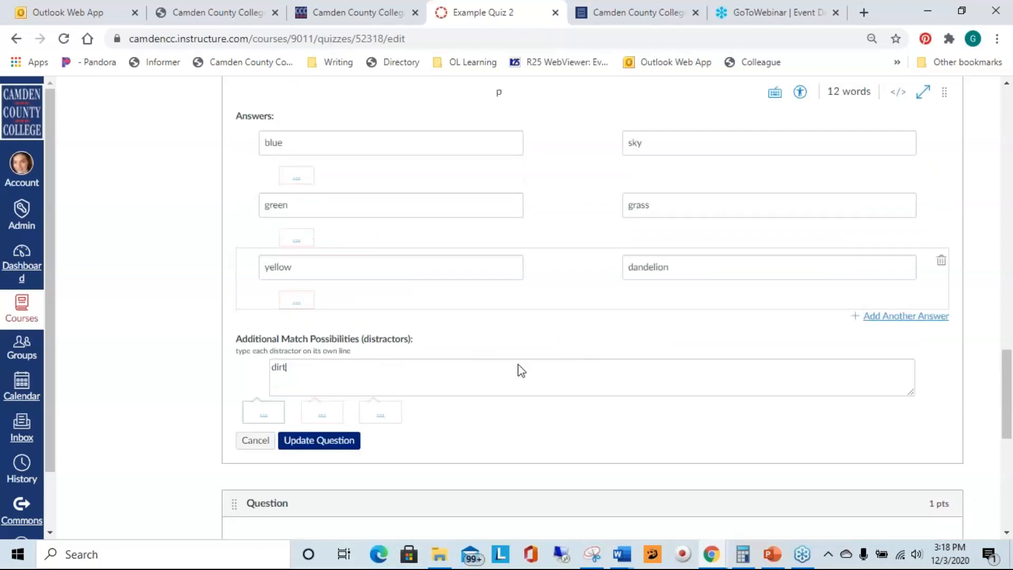
click(322, 442)
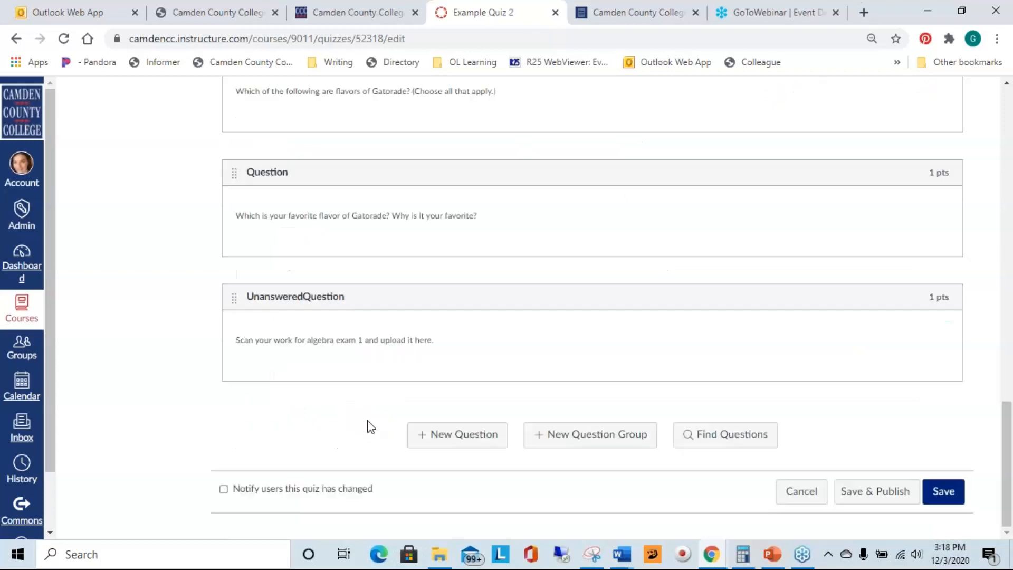
Open the Multiple Answers question "Which of the following are flavors of Gatorade?" for editing.
scroll(386, 413, up, 4)
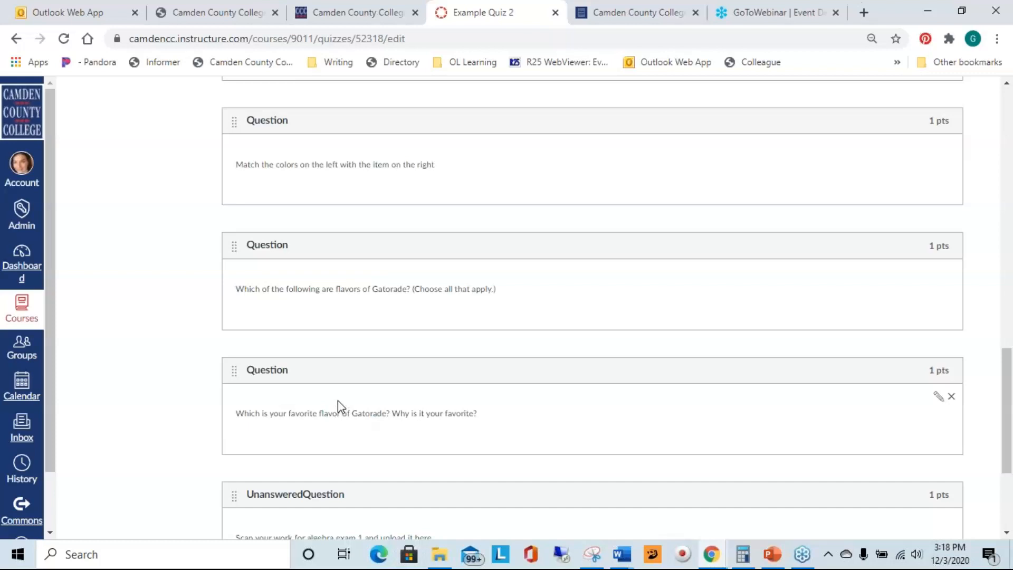
scroll(338, 402, up, 2)
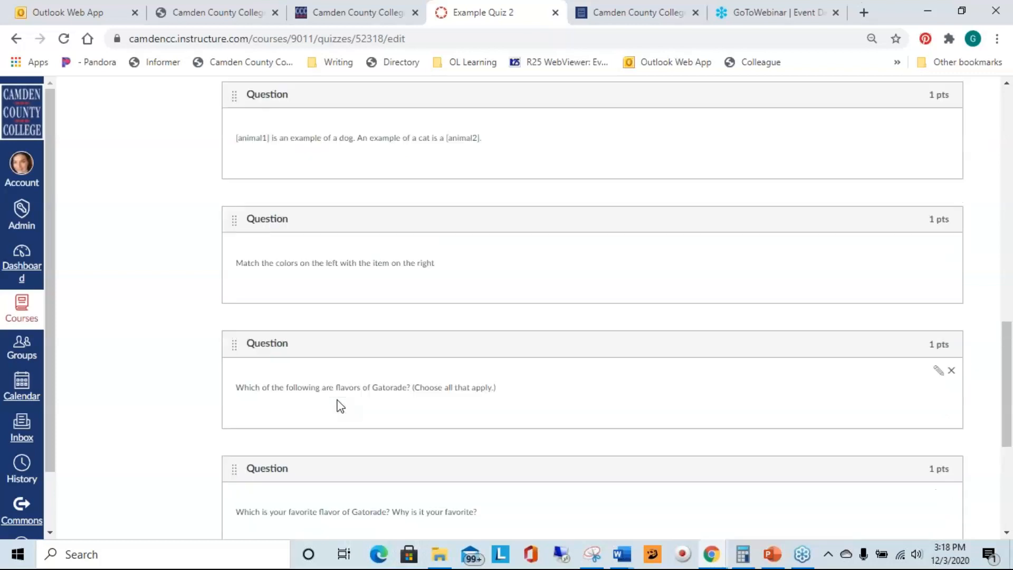
scroll(340, 404, up, 2)
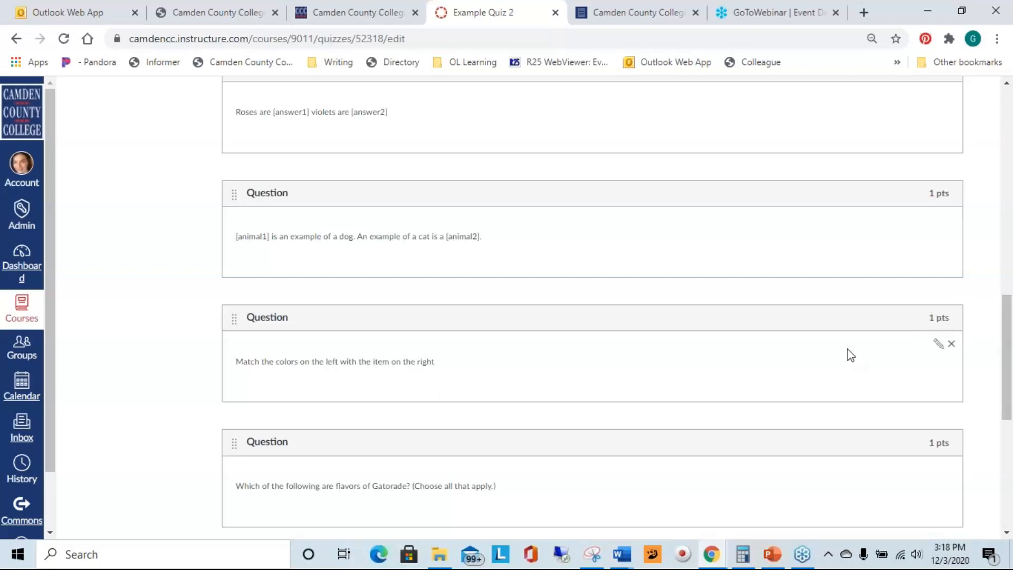
scroll(800, 351, down, 4)
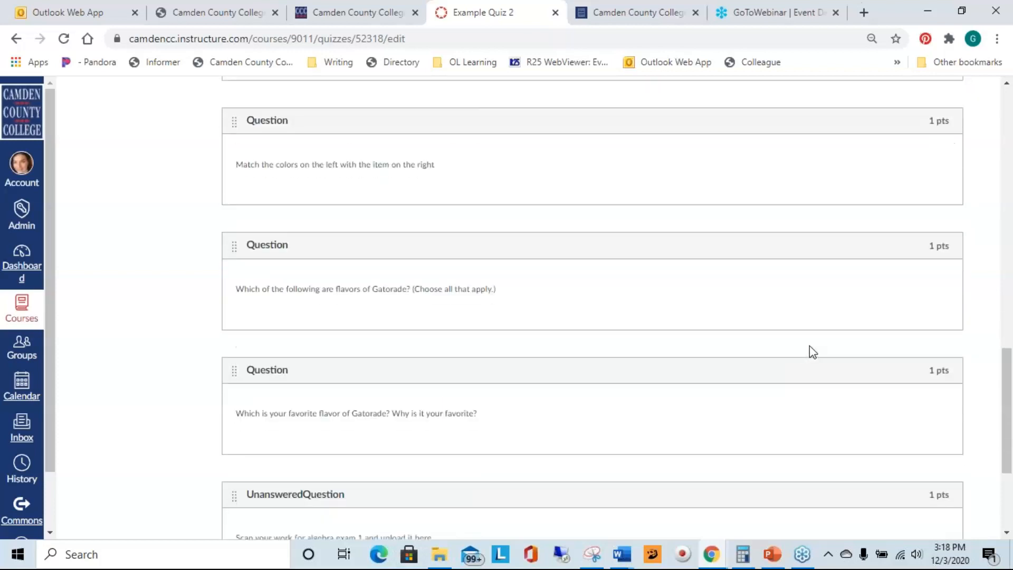
scroll(820, 347, down, 2)
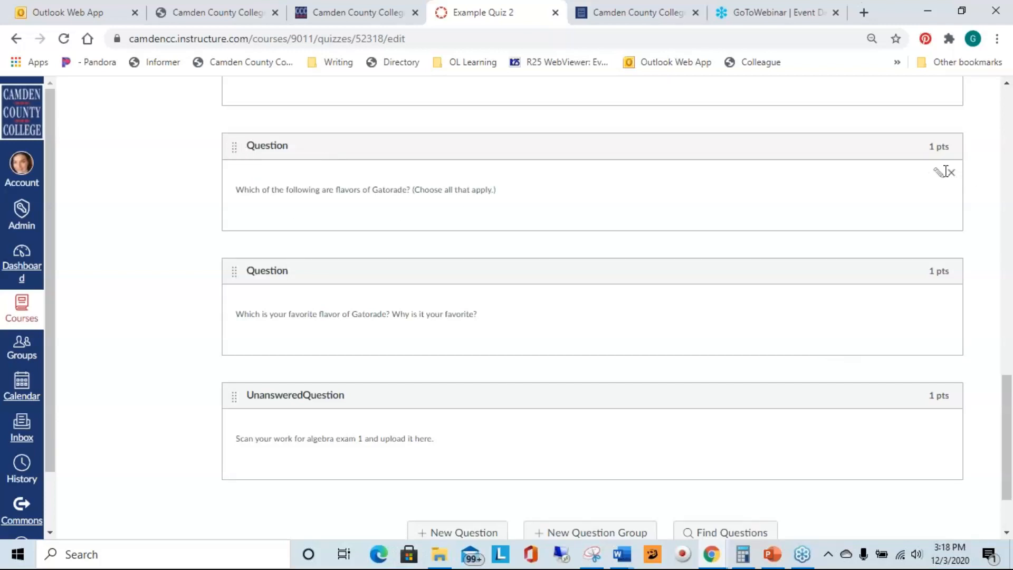
click(615, 199)
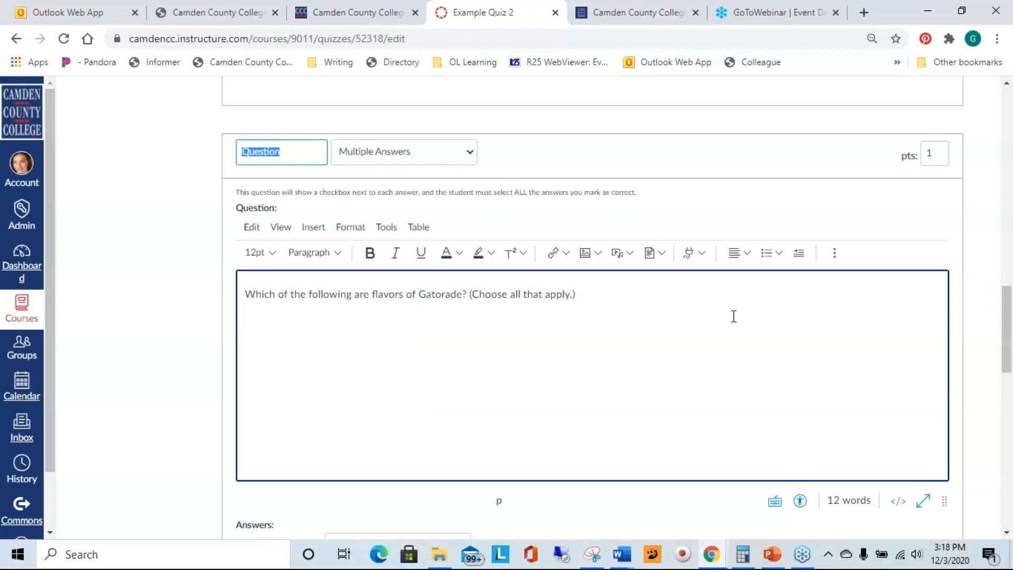
Review the correct and possible answers of the Gatorade flavors Multiple Answers question, and update the question.
scroll(726, 298, down, 3)
scroll(445, 289, down, 3)
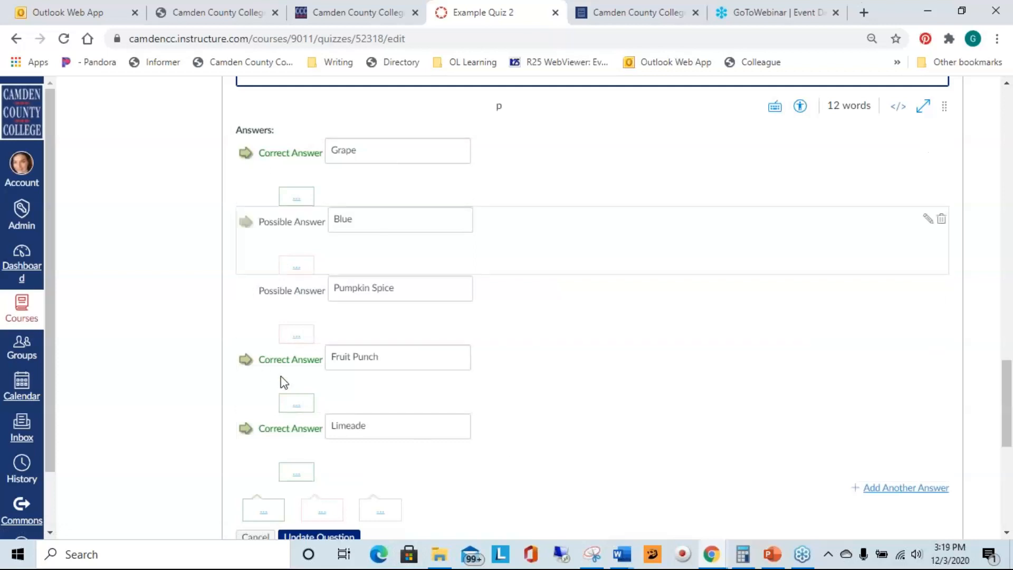
scroll(784, 373, up, 2)
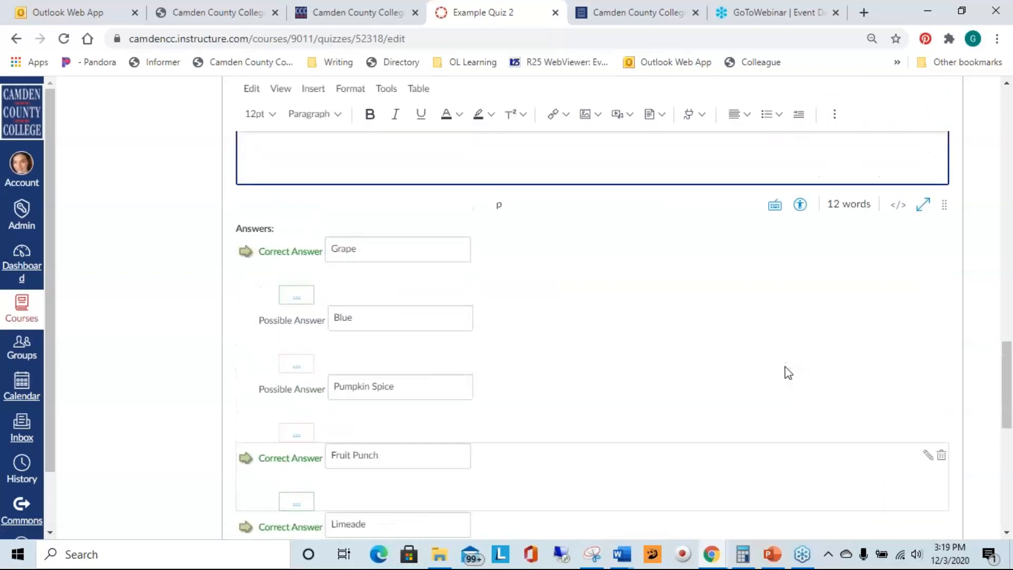
scroll(635, 337, up, 2)
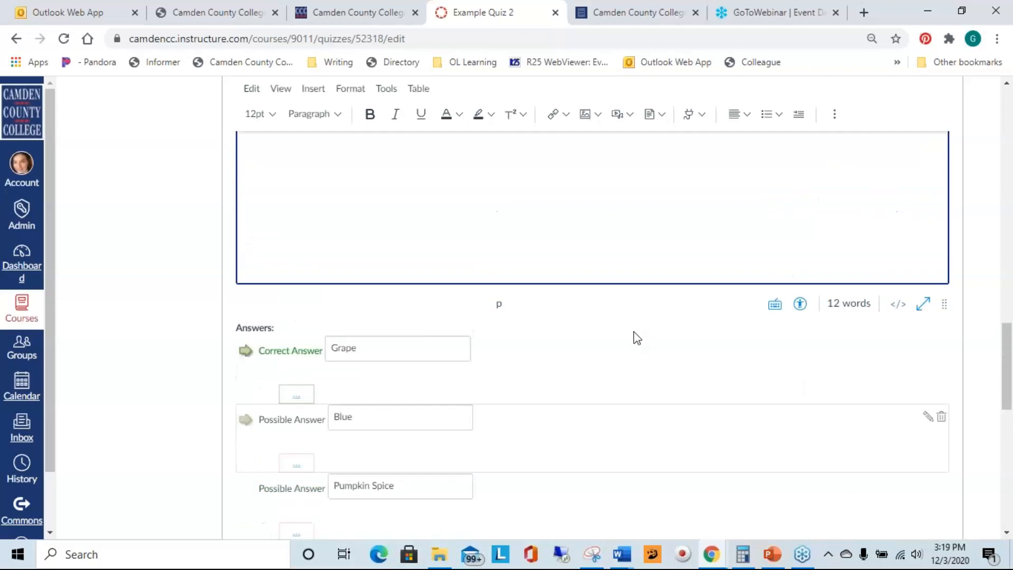
scroll(635, 329, down, 8)
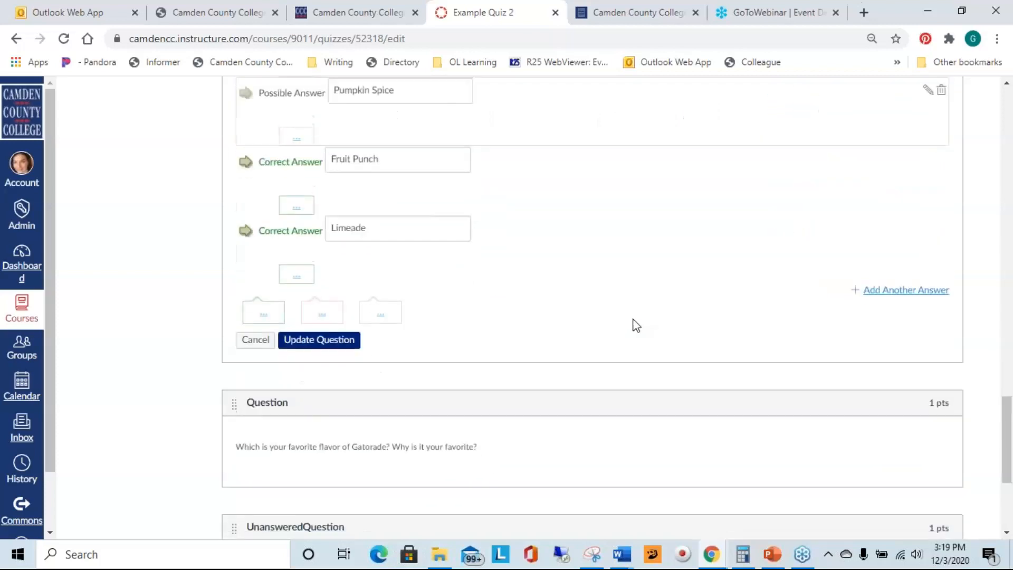
click(343, 341)
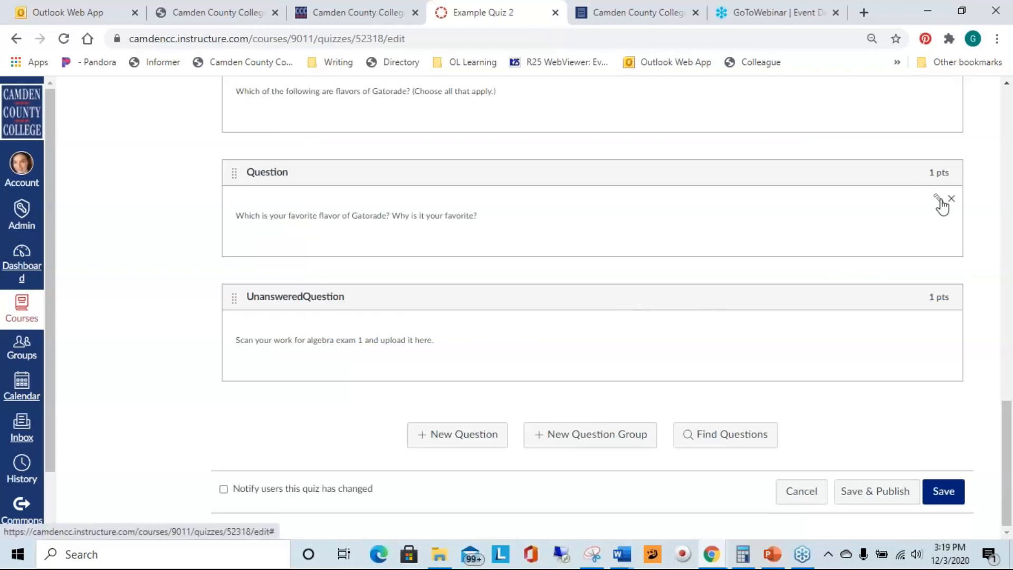
Open the Essay Question about the favorite Gatorade flavor for editing and review its text and points value.
click(939, 200)
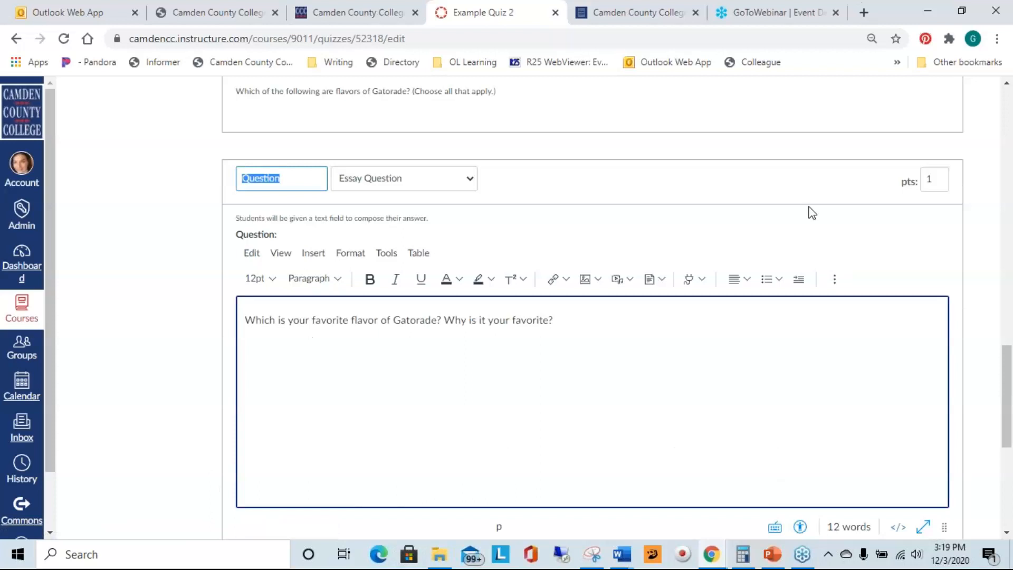
scroll(812, 213, down, 2)
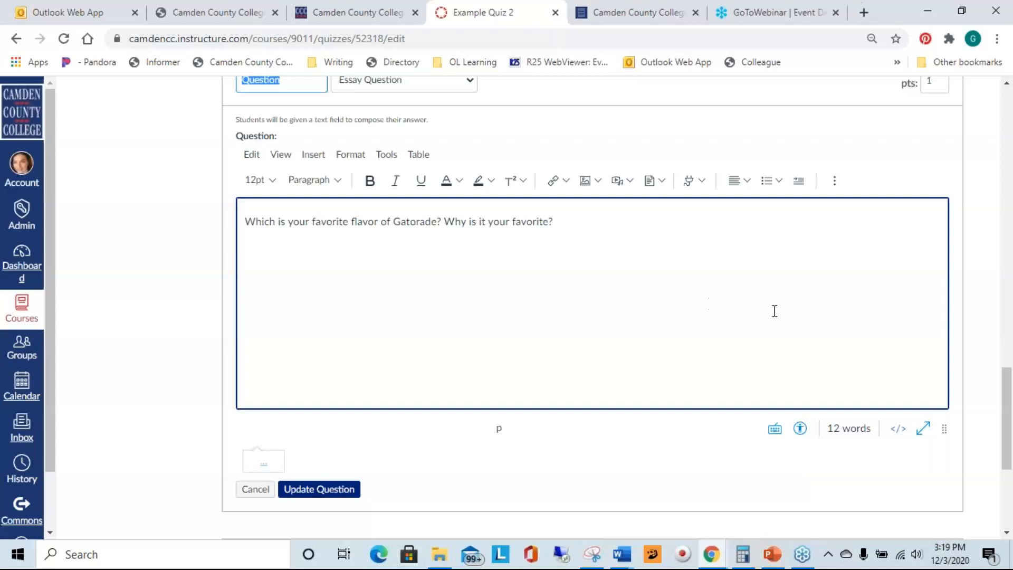
scroll(776, 310, up, 2)
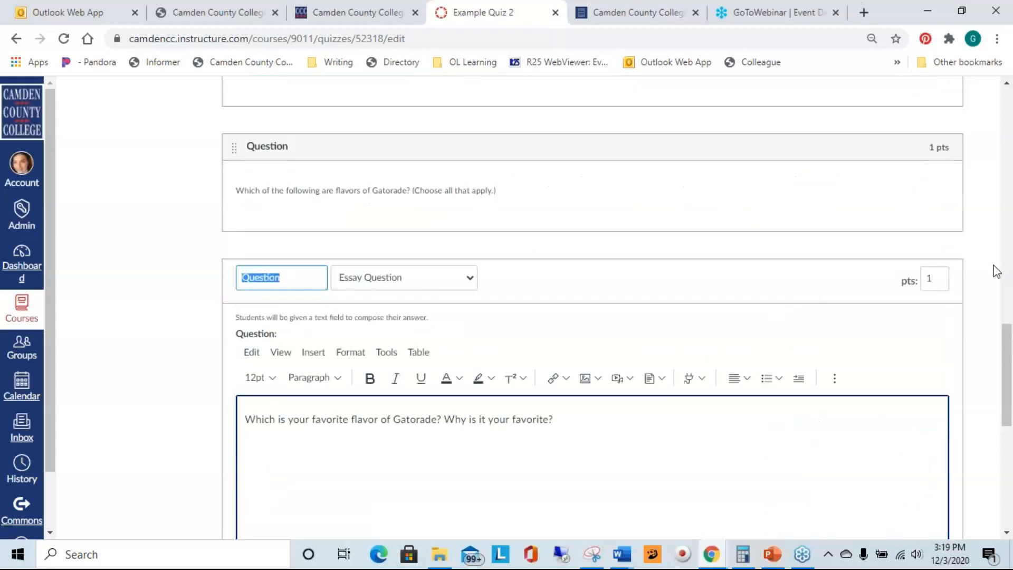
click(940, 273)
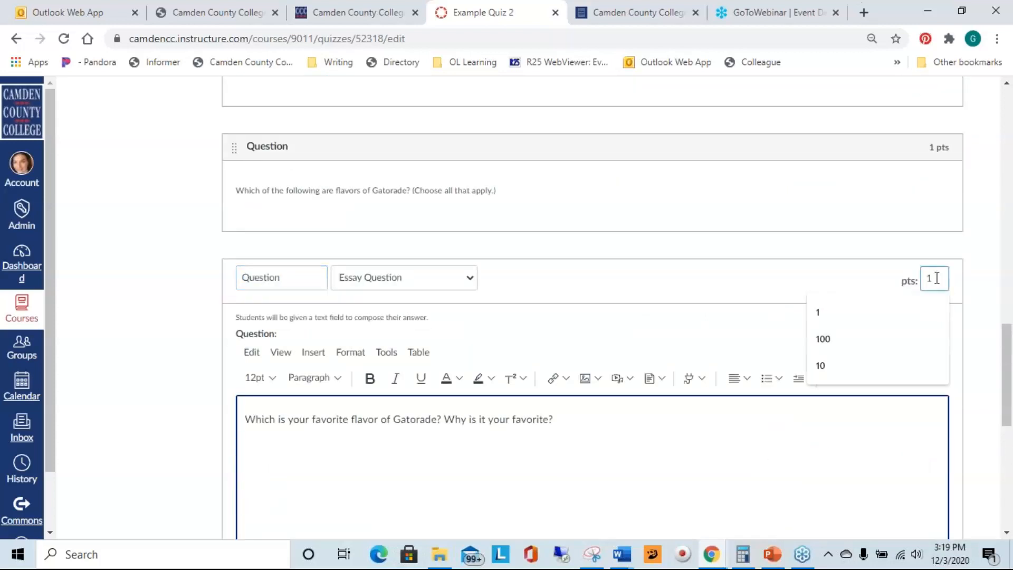
click(870, 283)
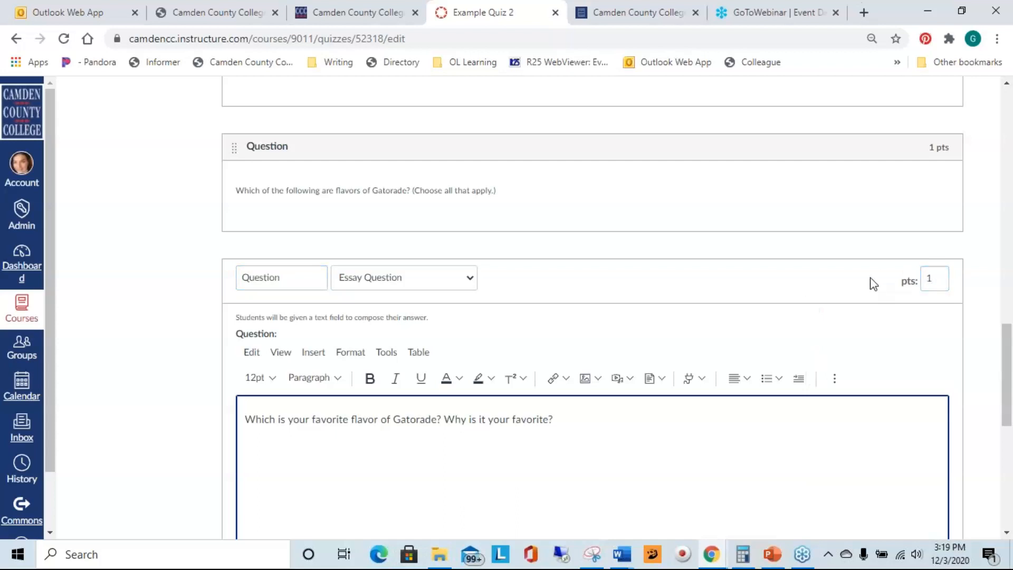
Set the essay question about the favorite Gatorade flavor to 5 points and update the question.
double_click(926, 279)
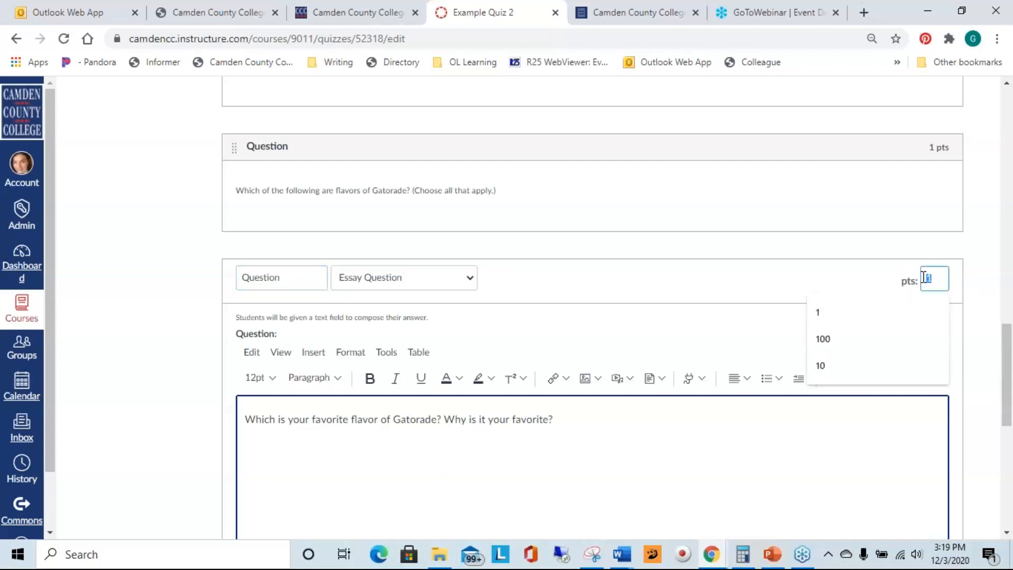
text(5)
click(828, 283)
scroll(828, 284, down, 3)
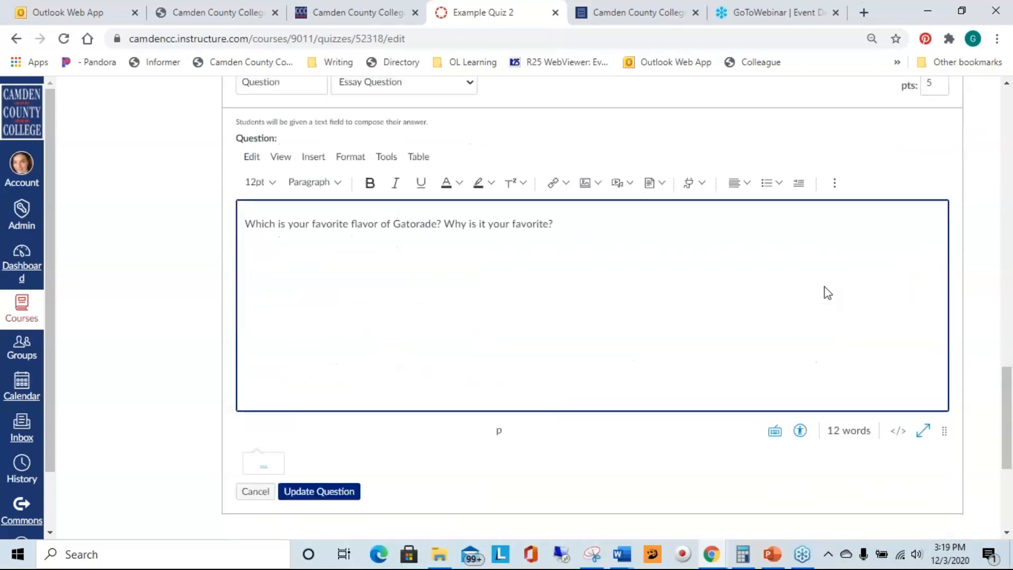
click(318, 488)
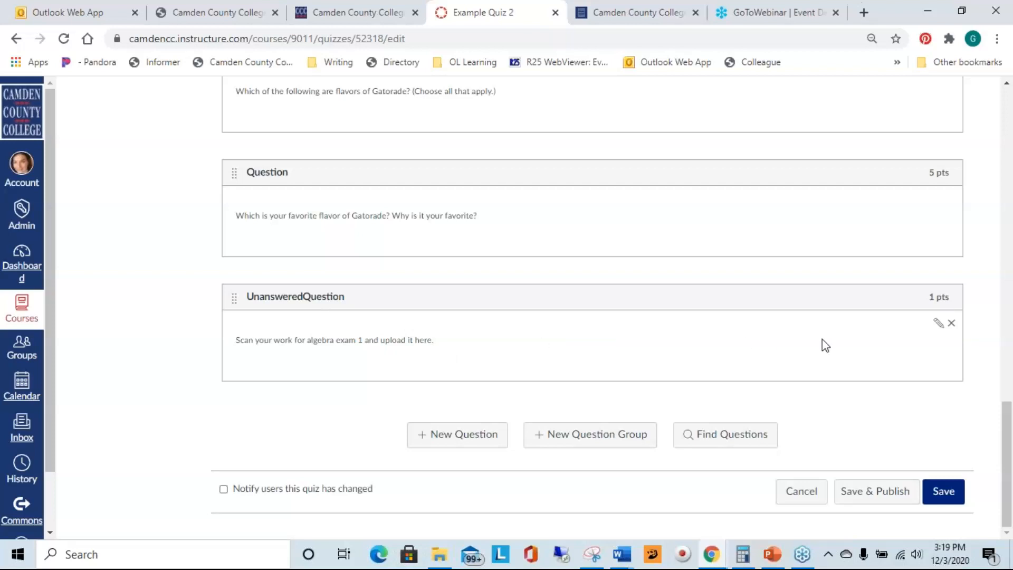
Open the File Upload question about the algebra exam 1 scan, review its text and settings, and update the question.
click(939, 325)
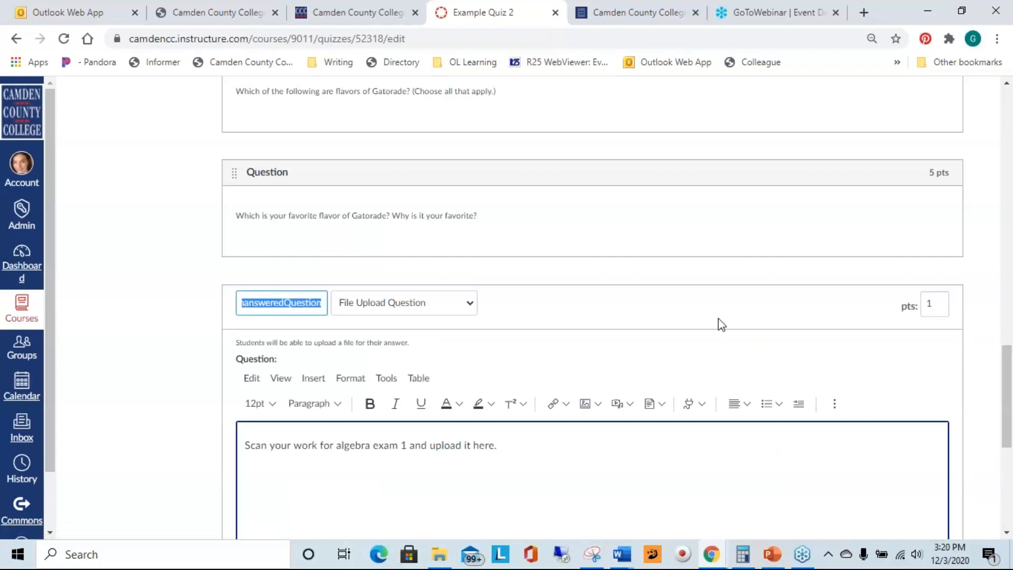
scroll(717, 318, down, 5)
scroll(722, 320, up, 3)
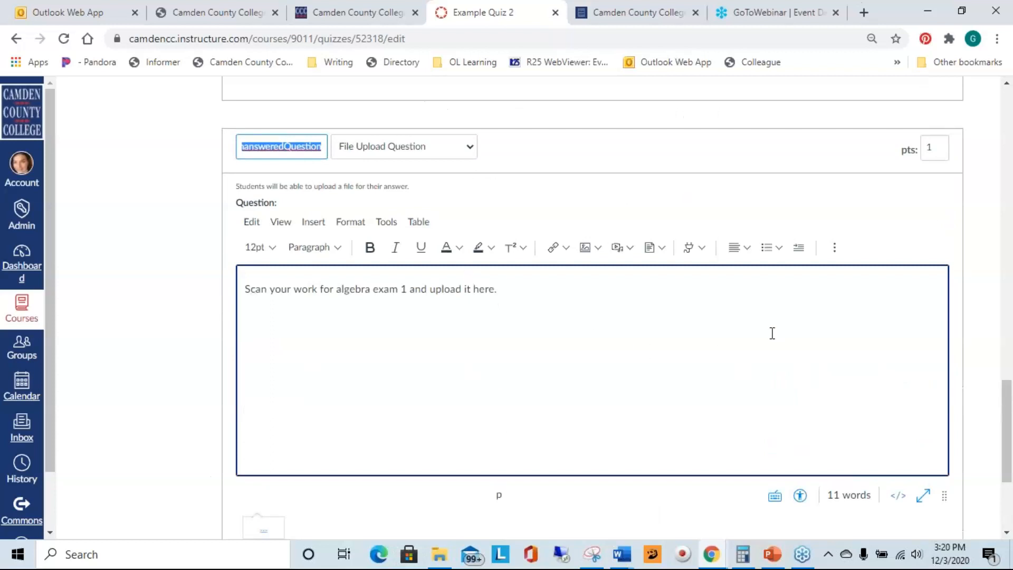
scroll(639, 351, down, 3)
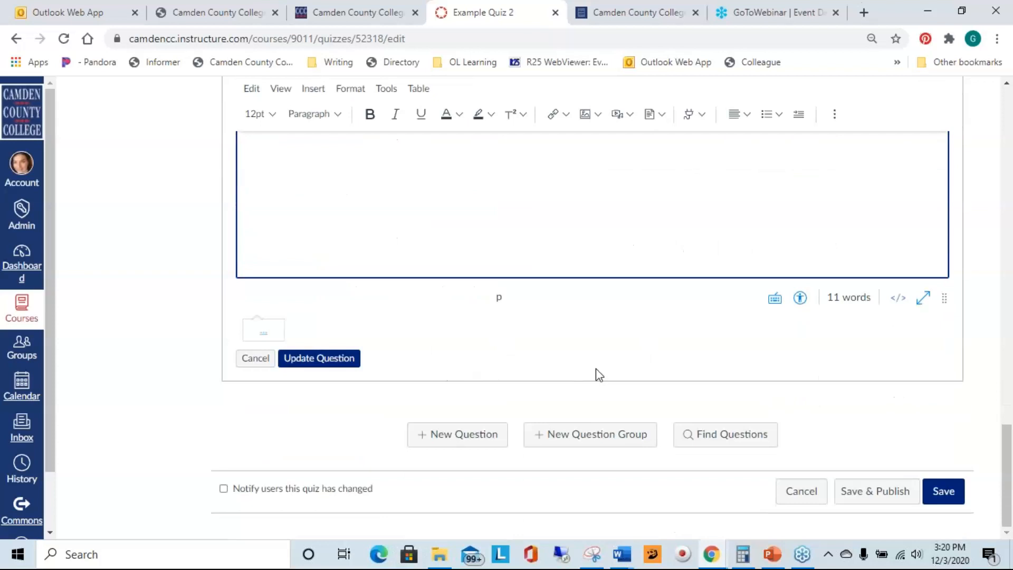
scroll(596, 368, up, 2)
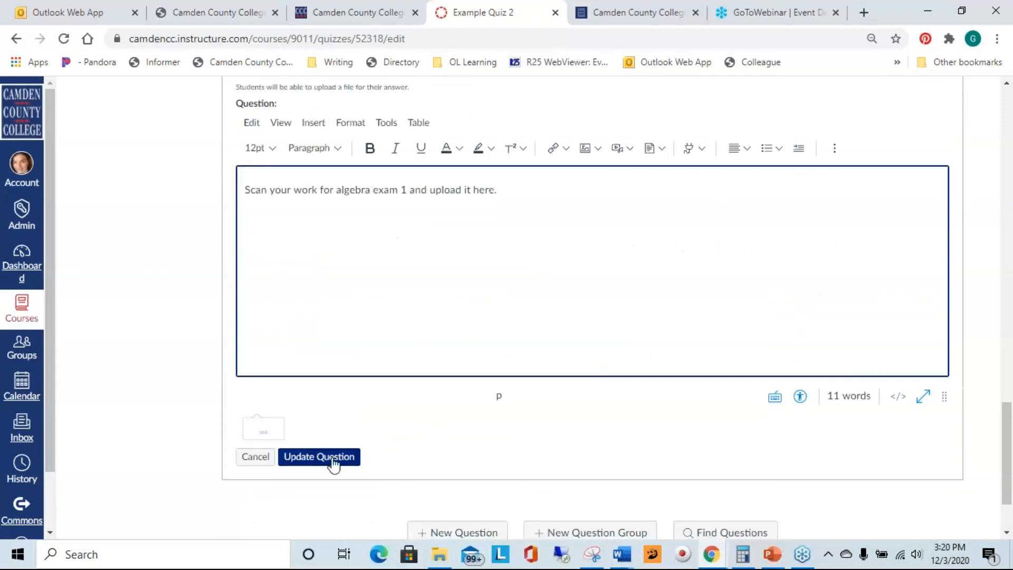
scroll(608, 432, up, 2)
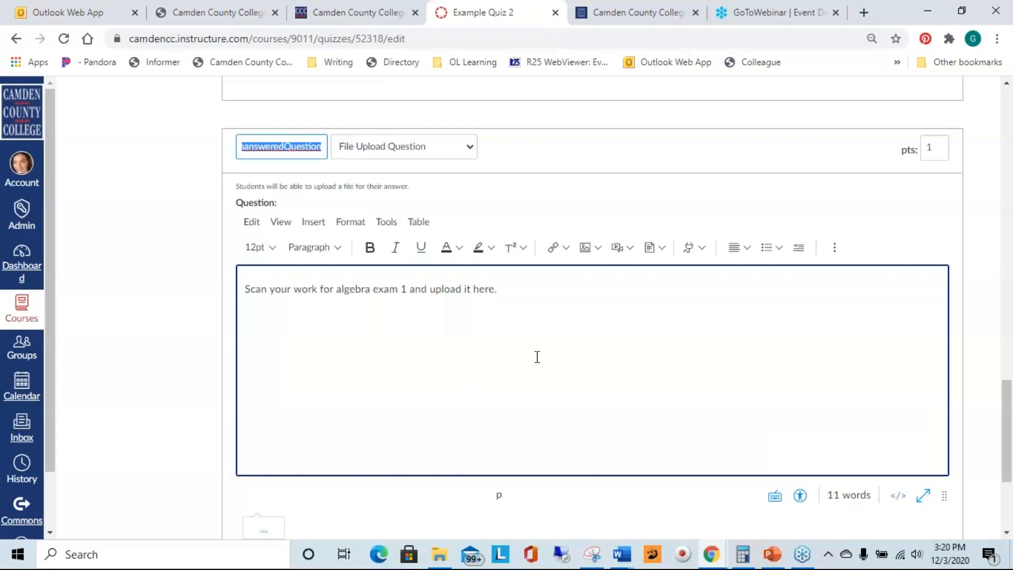
scroll(582, 330, down, 2)
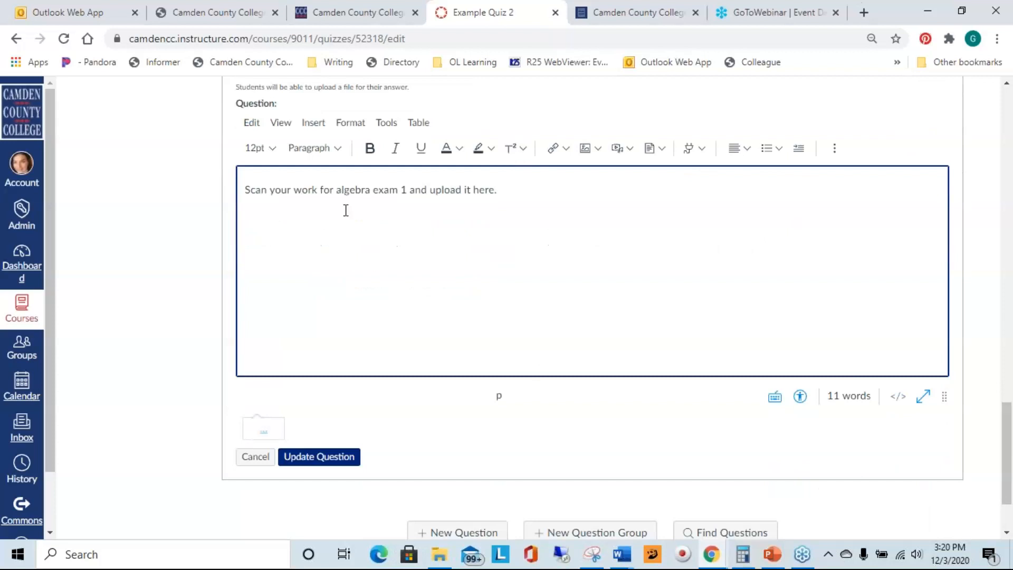
click(319, 456)
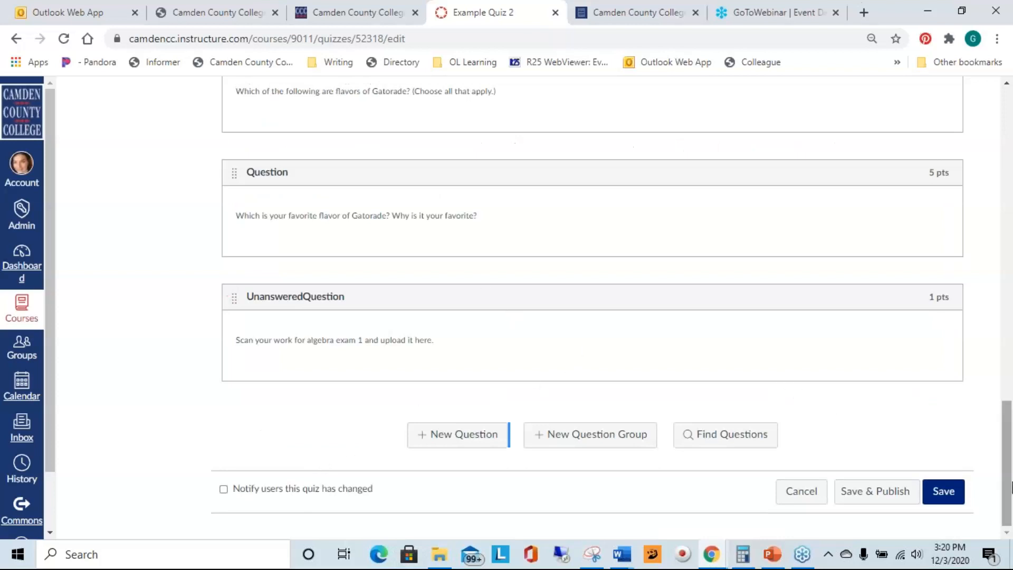
Leave Example Quiz 2 for the course's quiz list and open the questions of Example Quiz 1 for editing.
scroll(1008, 454, up, 2)
drag(1008, 453, 1008, 199)
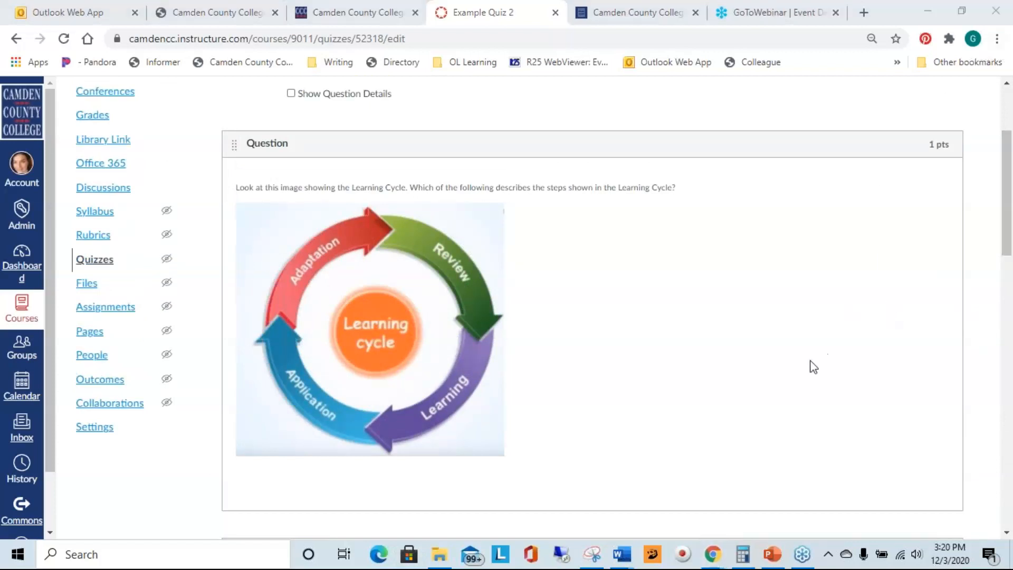
mouse_move(714, 355)
scroll(666, 237, up, 2)
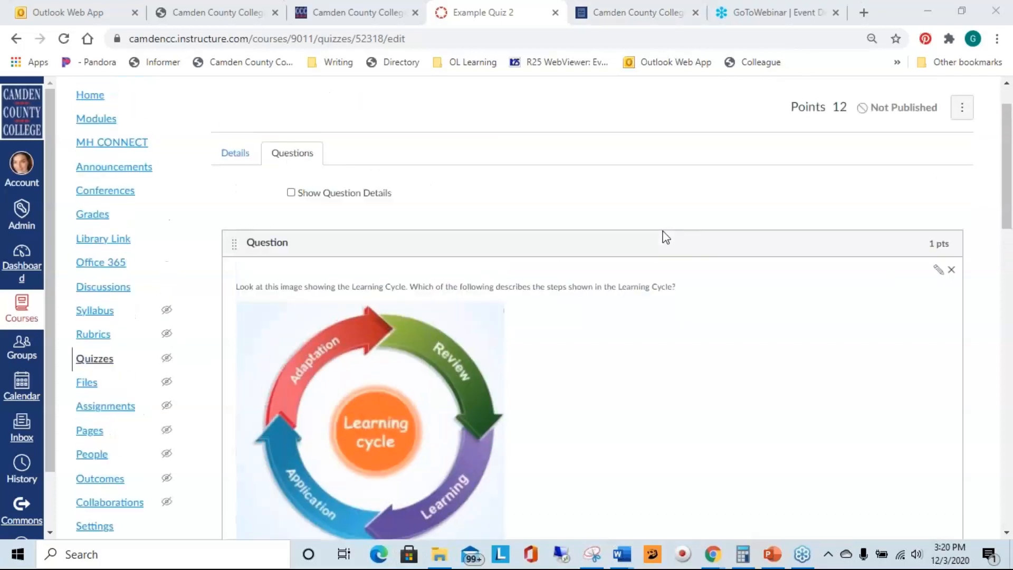
click(95, 359)
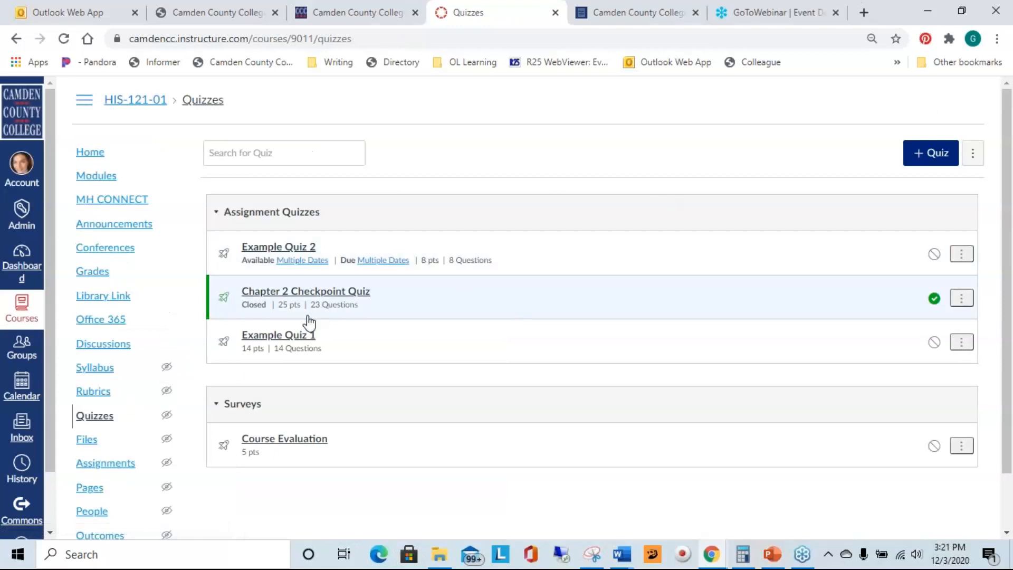
click(284, 342)
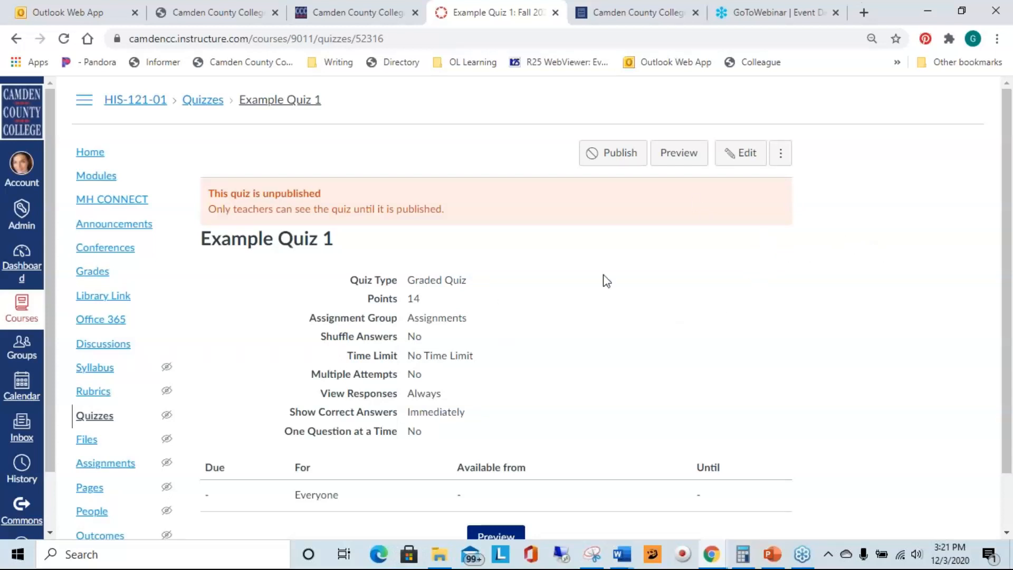
click(745, 158)
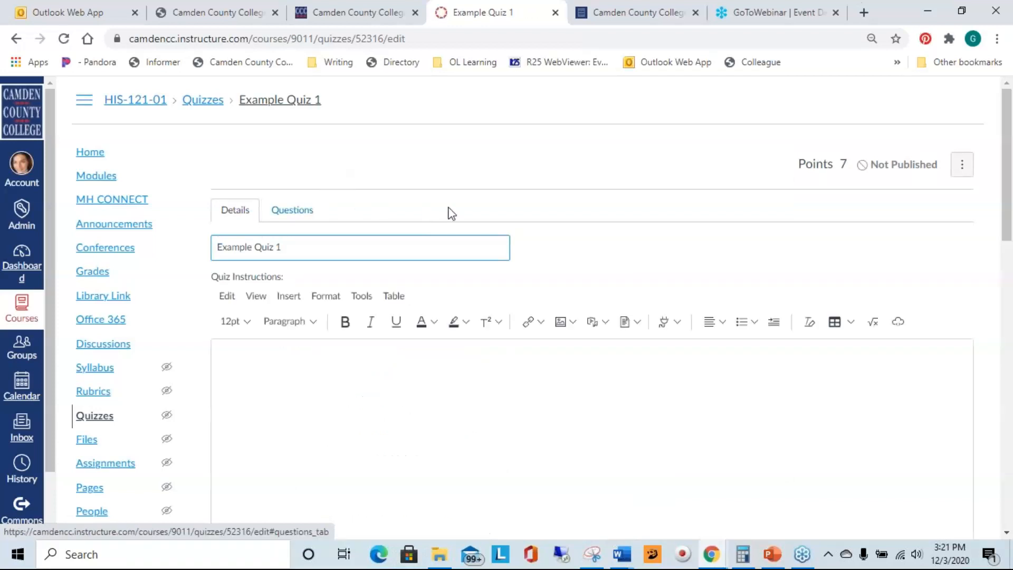
click(282, 213)
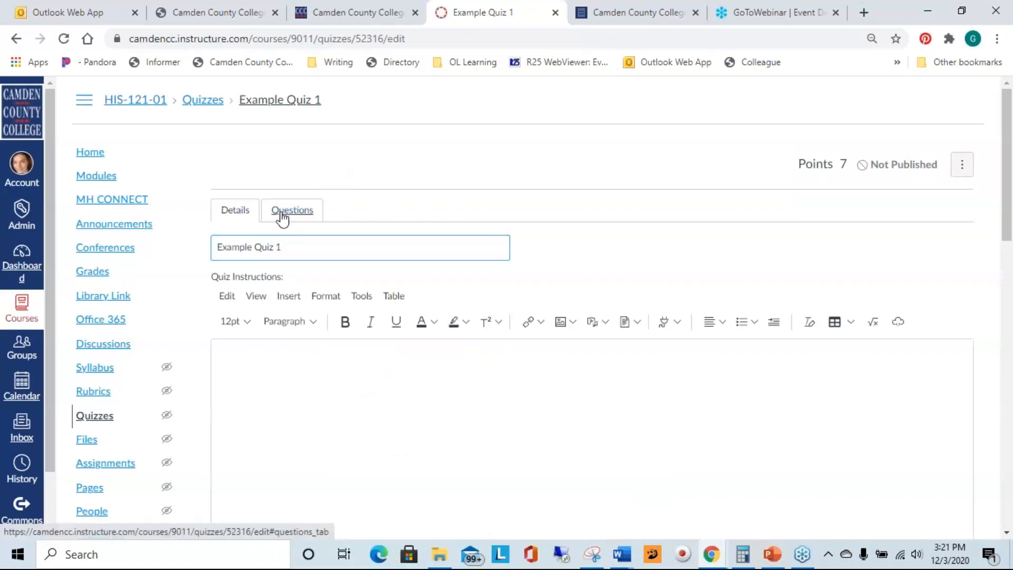
Add a blank question of a type without answer choices at the end of Example Quiz 1.
scroll(525, 204, down, 13)
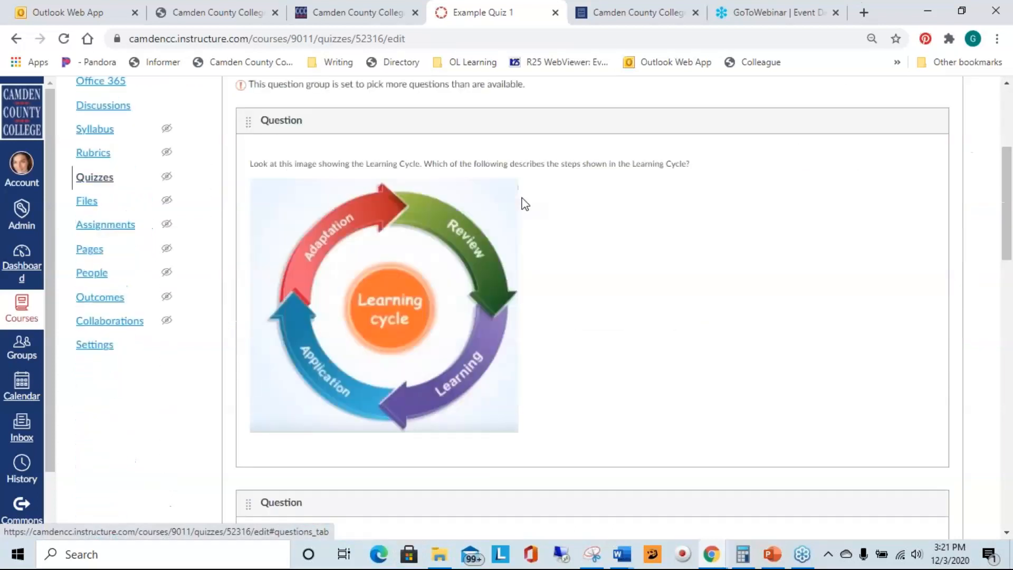
scroll(530, 203, down, 6)
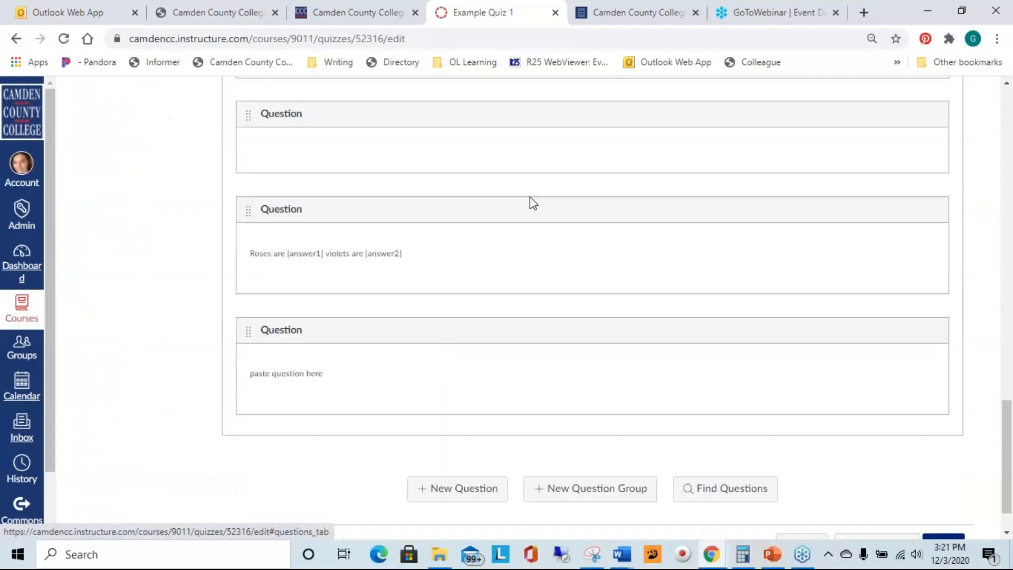
click(462, 437)
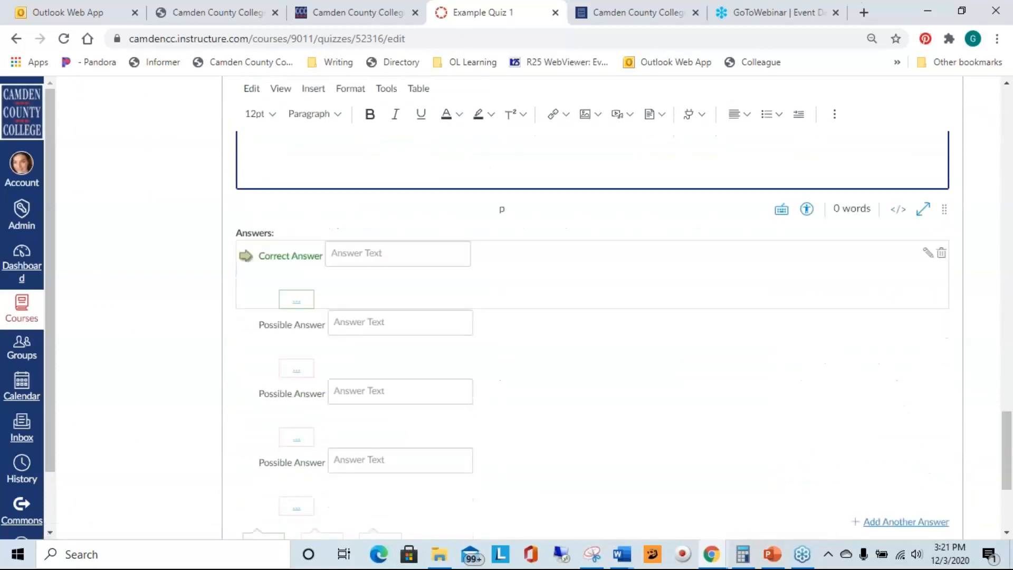
scroll(580, 327, up, 8)
click(443, 327)
click(390, 460)
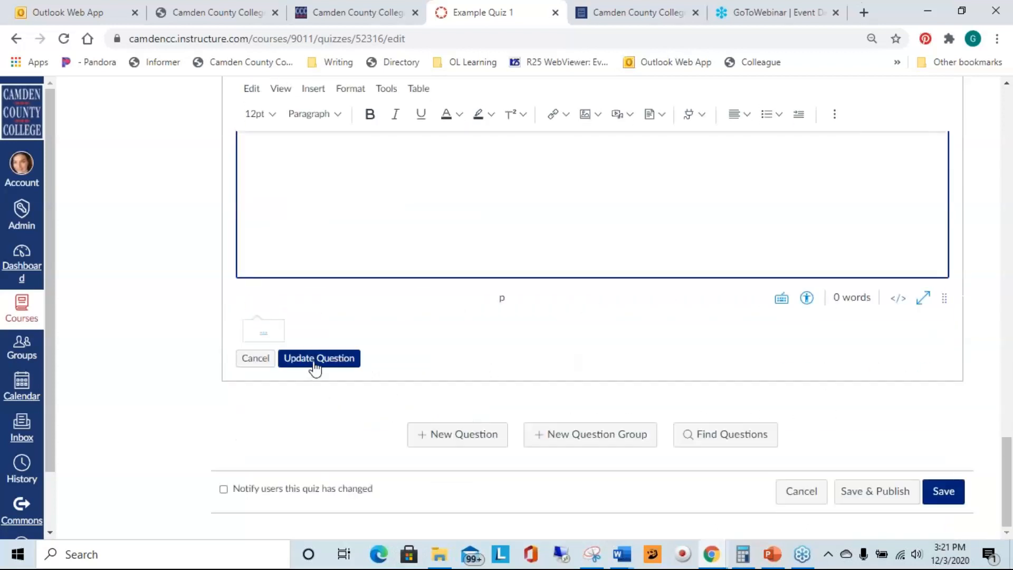
click(312, 360)
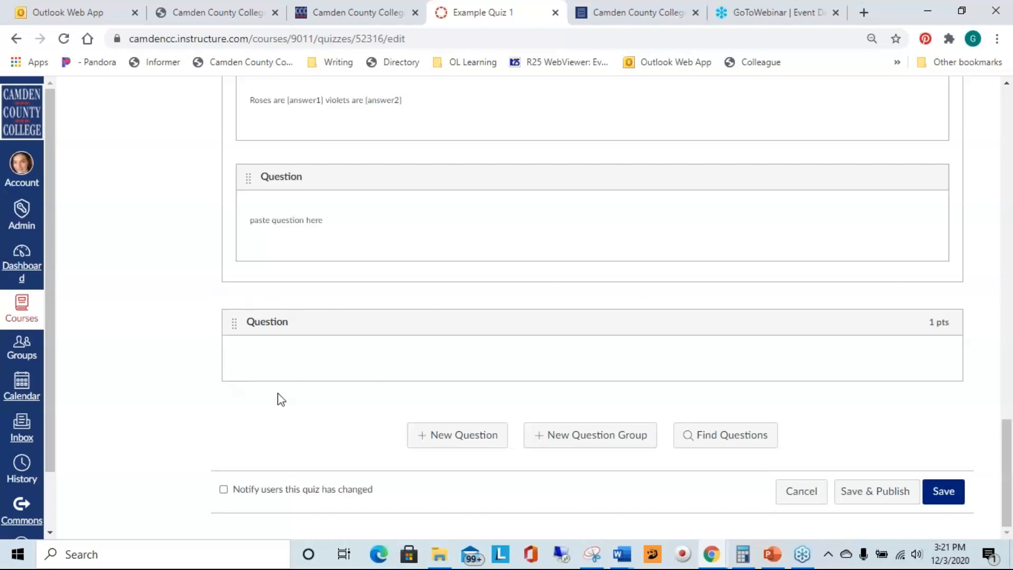
Examine the Chapter 1.1 and Chapter 1.2 question groups, their pick settings and the questions they contain.
scroll(409, 354, up, 3)
scroll(408, 353, up, 3)
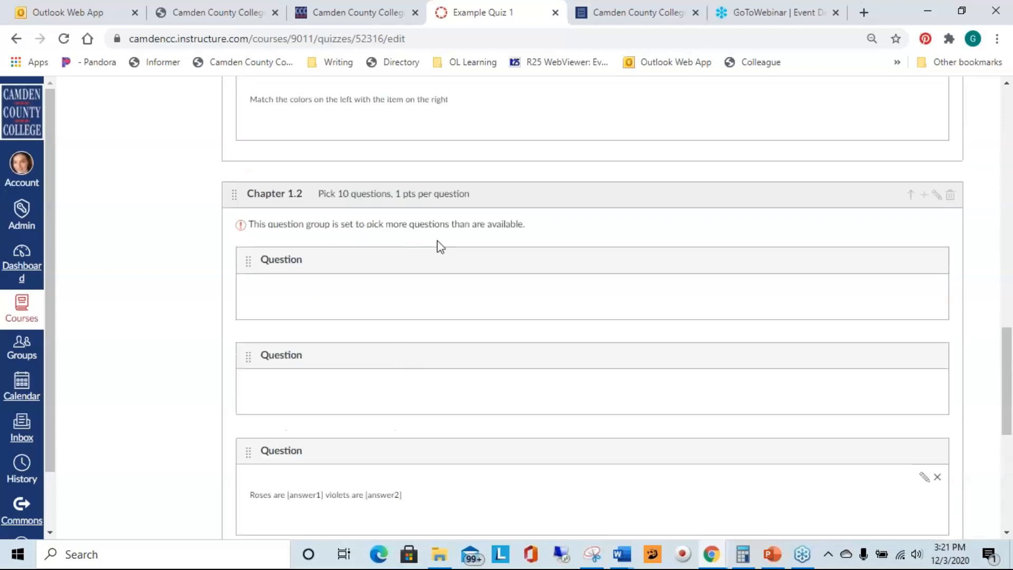
scroll(491, 287, up, 7)
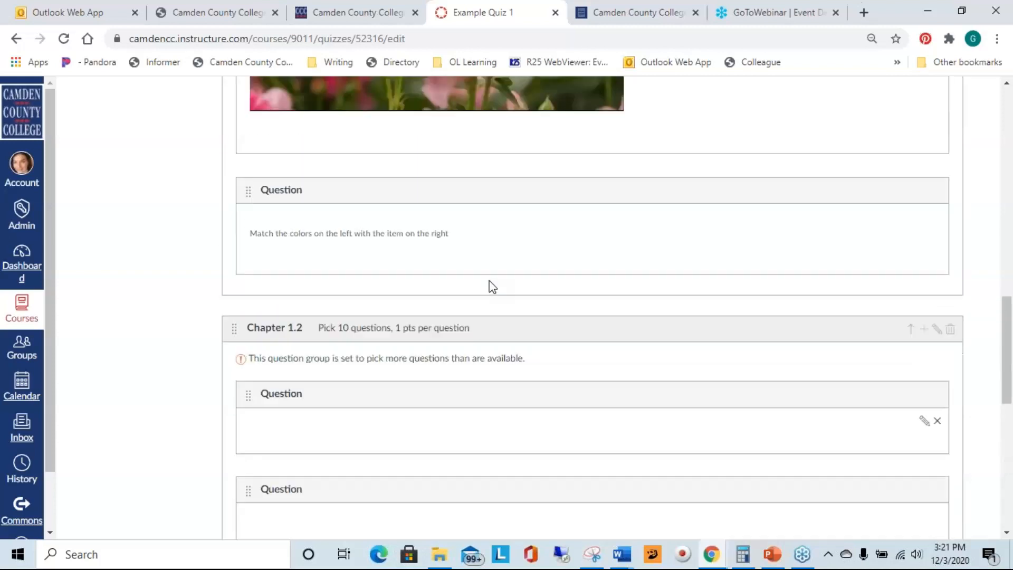
scroll(501, 295, up, 3)
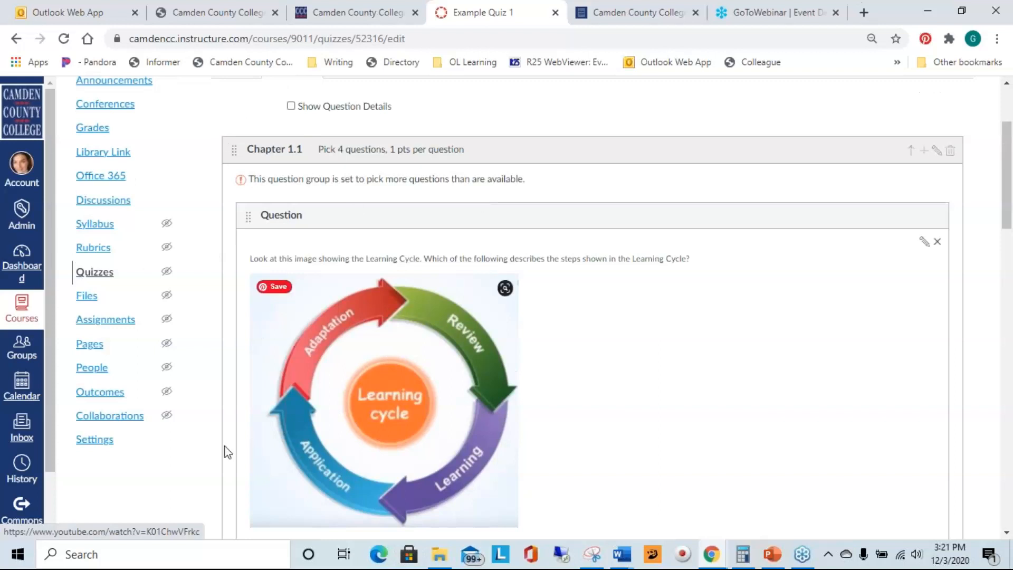
scroll(261, 444, down, 3)
scroll(259, 110, down, 2)
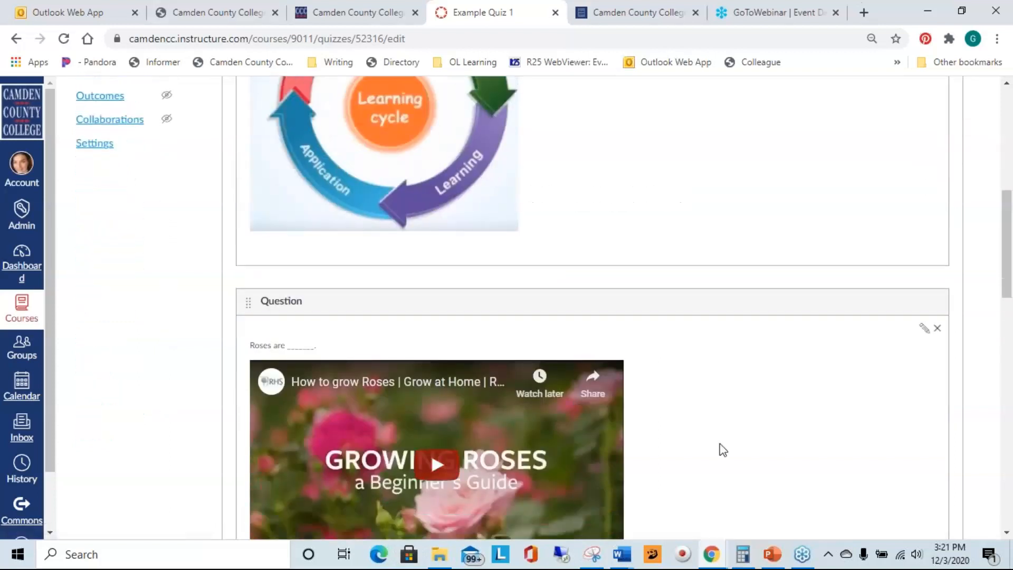
scroll(721, 448, up, 5)
scroll(791, 435, up, 2)
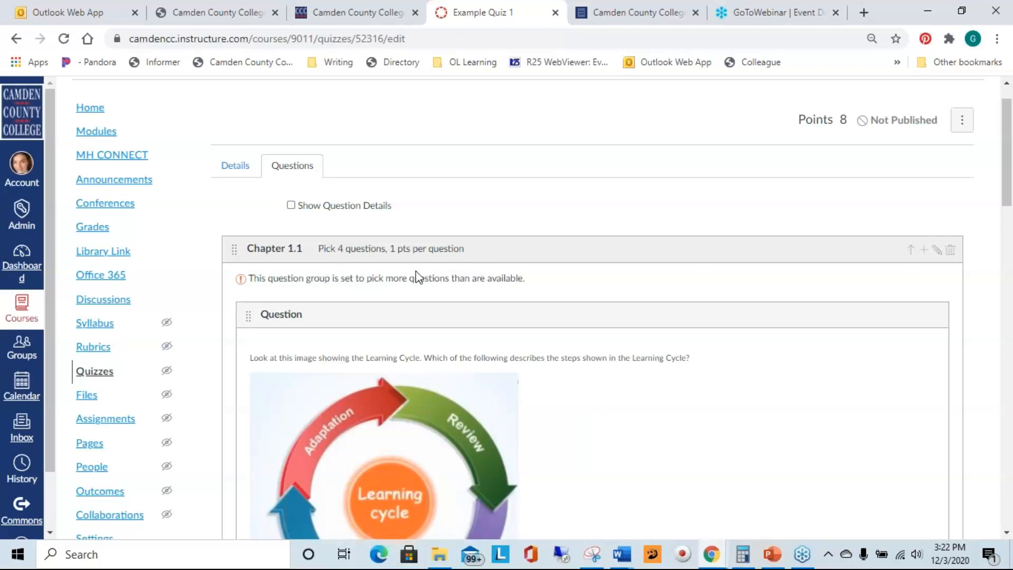
Set the Chapter 1.1 question group to 2 points per question and update the group.
click(935, 249)
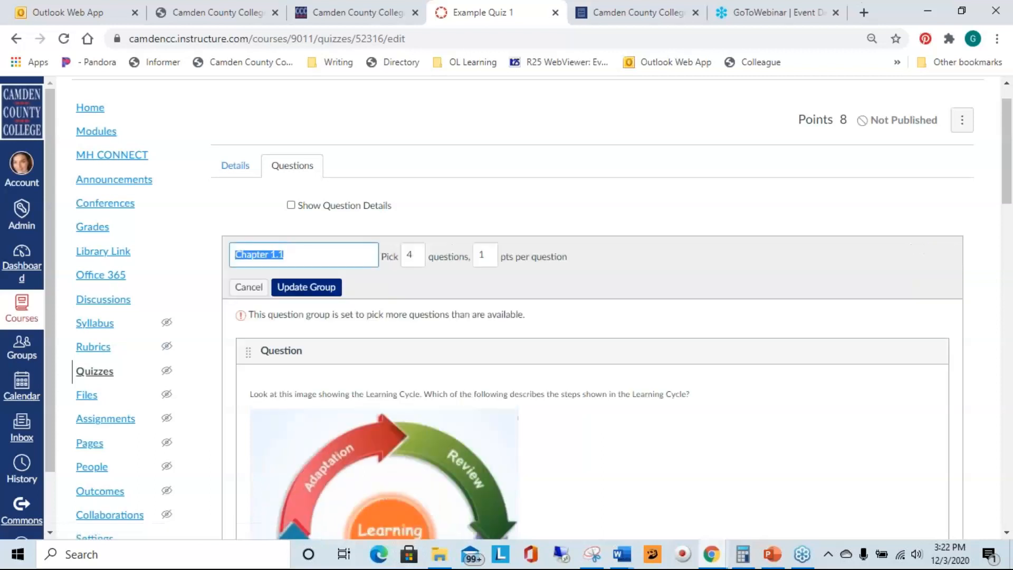
click(419, 255)
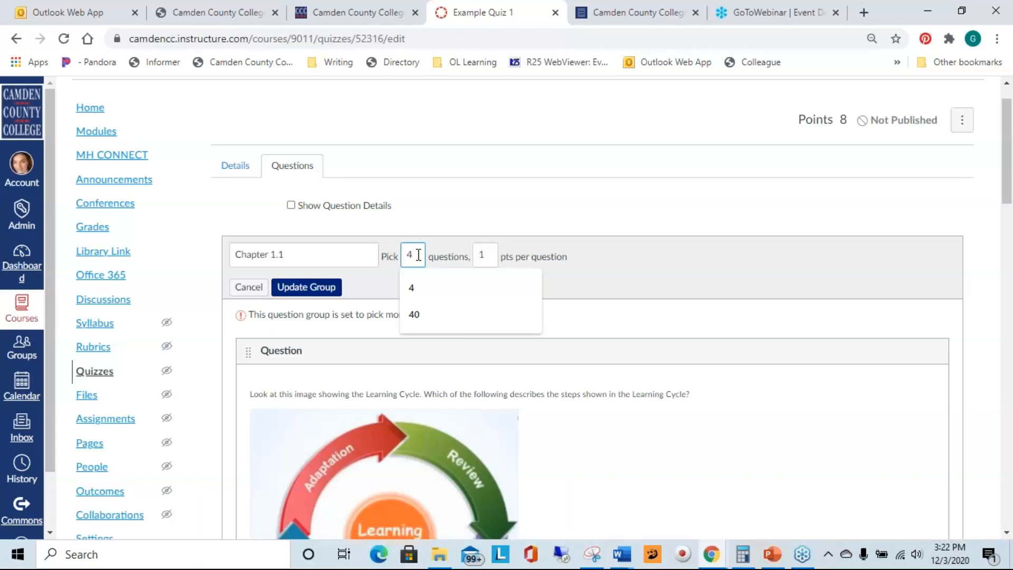
click(488, 255)
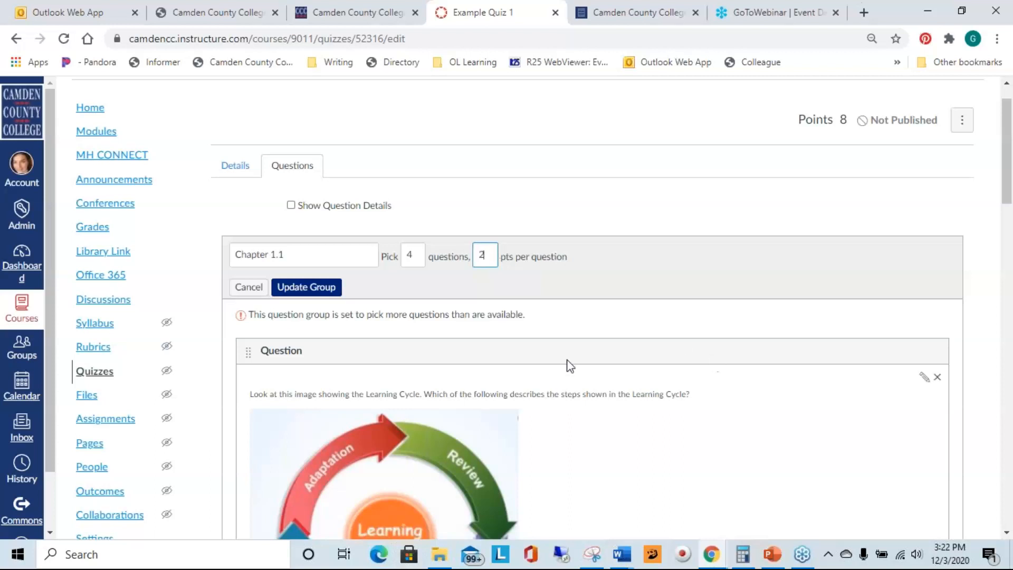
click(578, 300)
click(327, 287)
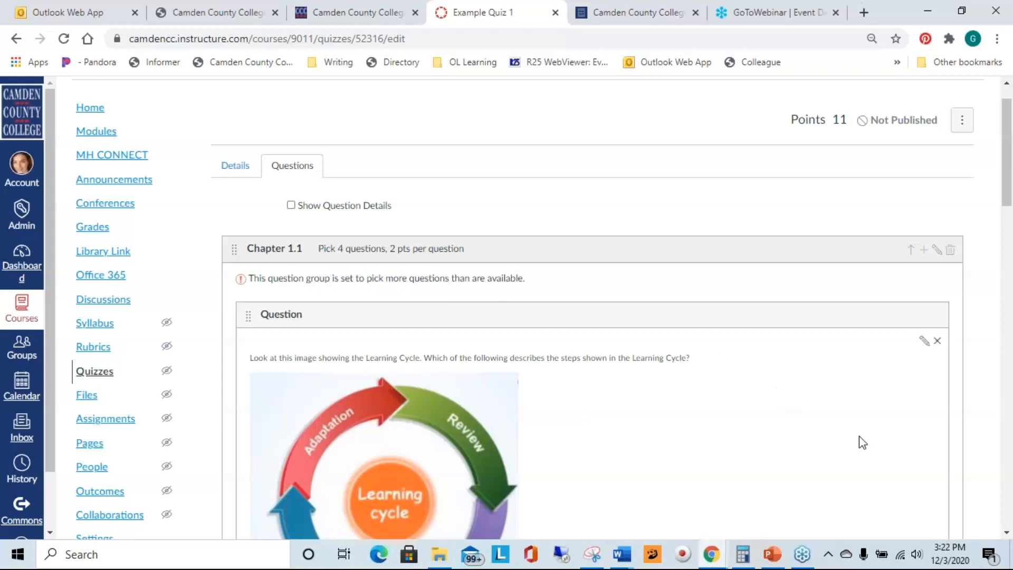
Start a new question group at the end of Example Quiz 1 and name it Group 3.
scroll(848, 428, down, 1)
scroll(847, 424, down, 2)
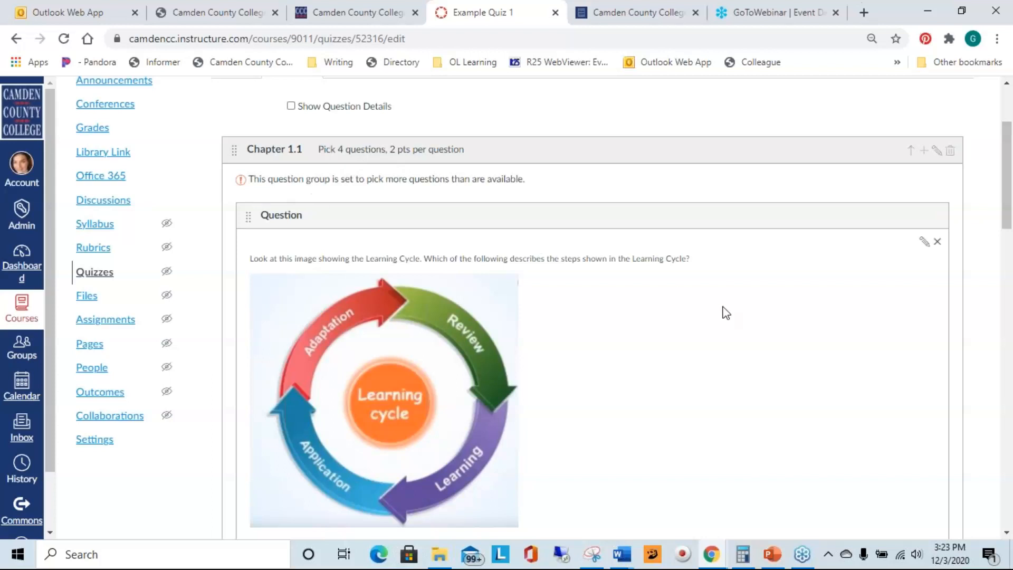
scroll(727, 301, down, 14)
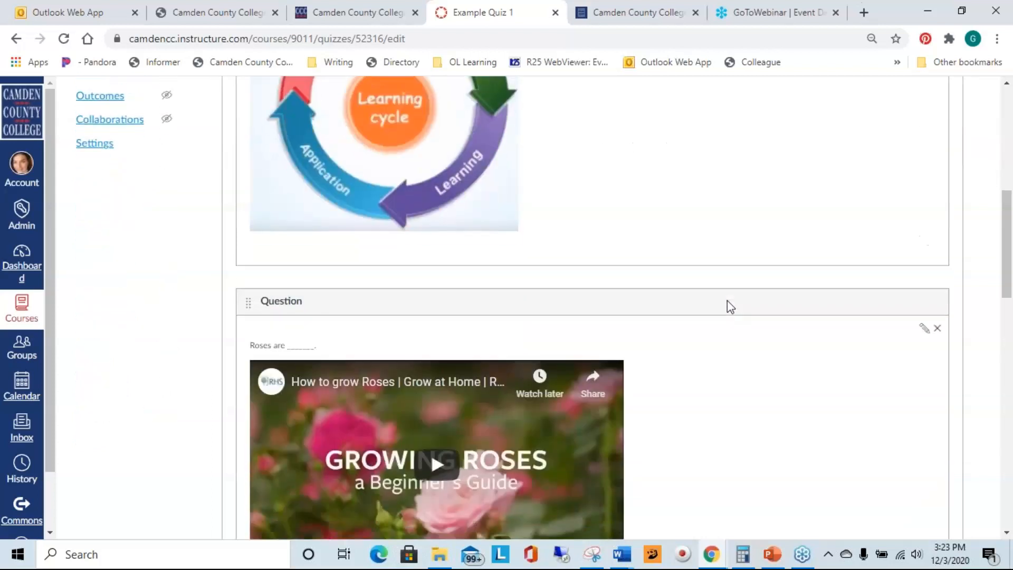
scroll(727, 299, down, 10)
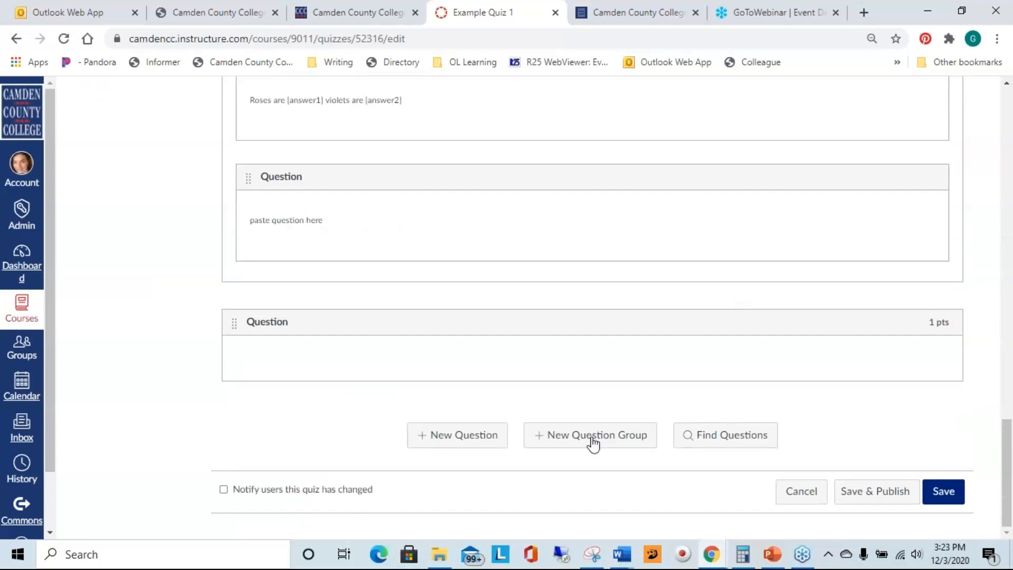
click(562, 436)
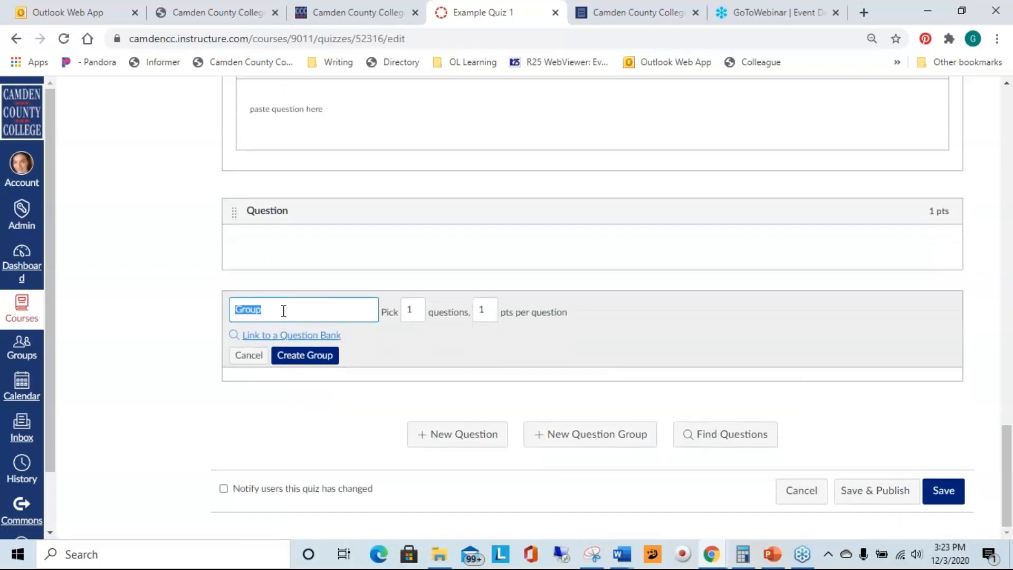
click(268, 308)
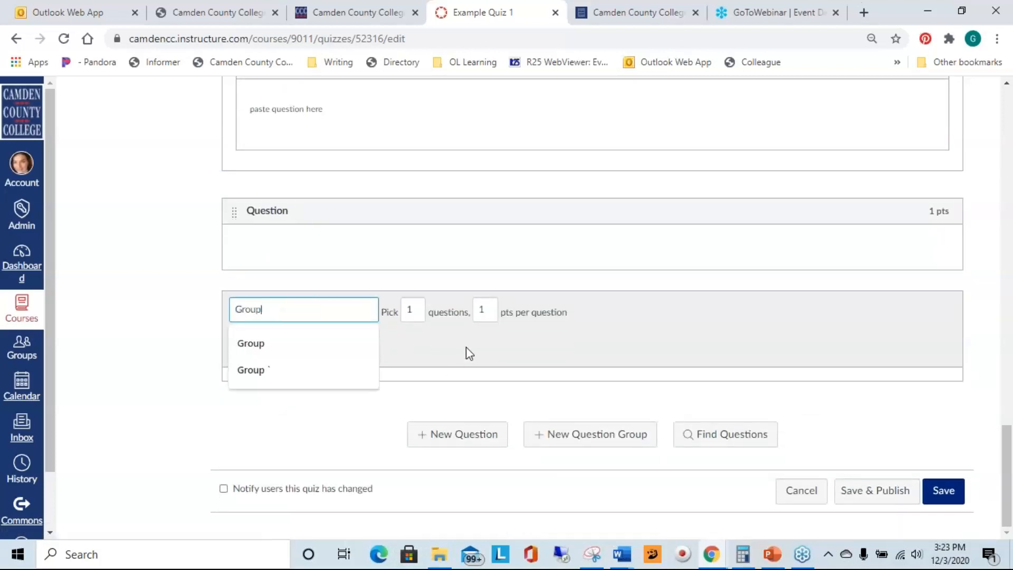
click(465, 351)
click(284, 312)
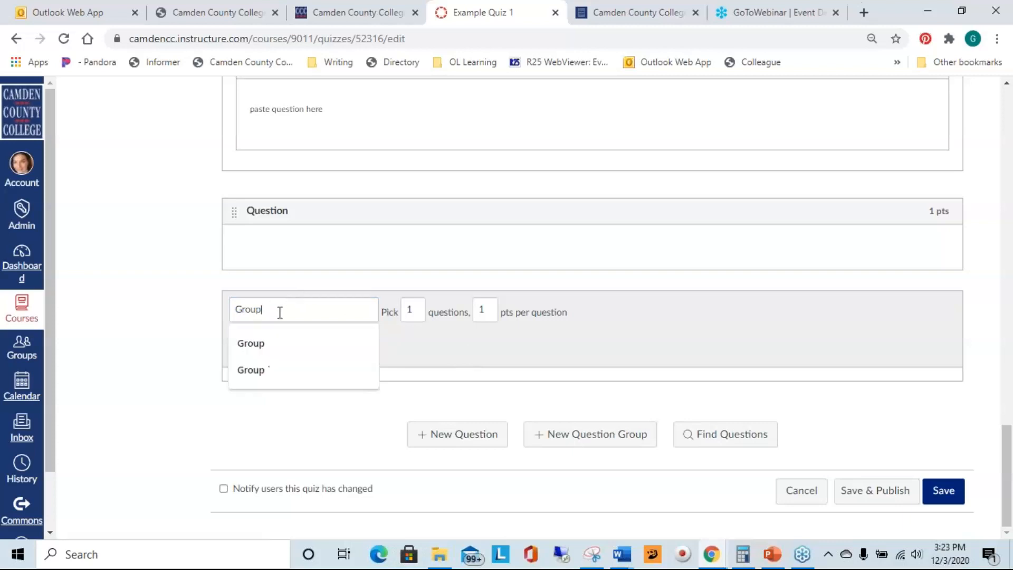
text(3)
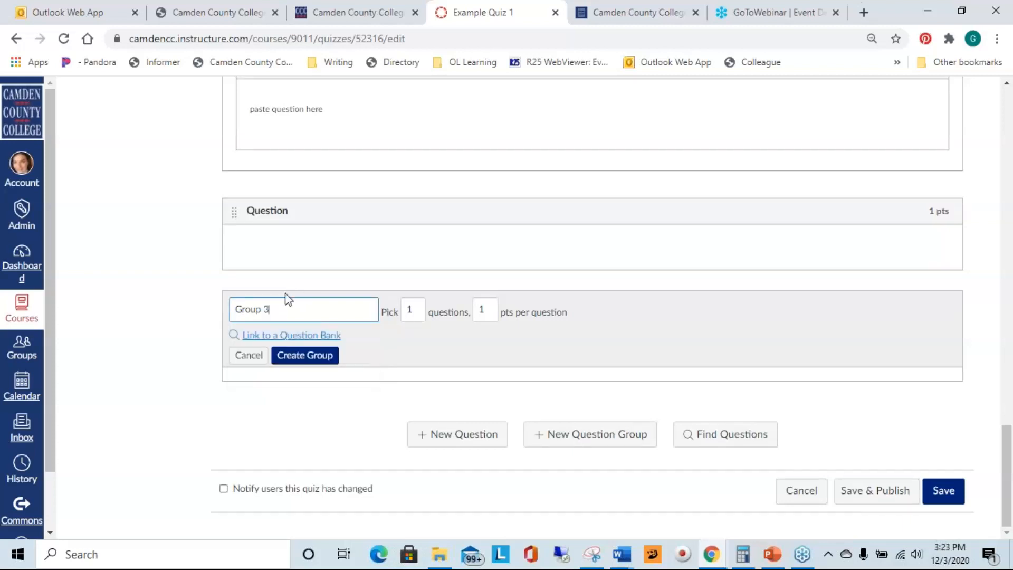
Set Group 3 to pick 3 questions at 2 points per question and create the group.
click(590, 353)
double_click(409, 306)
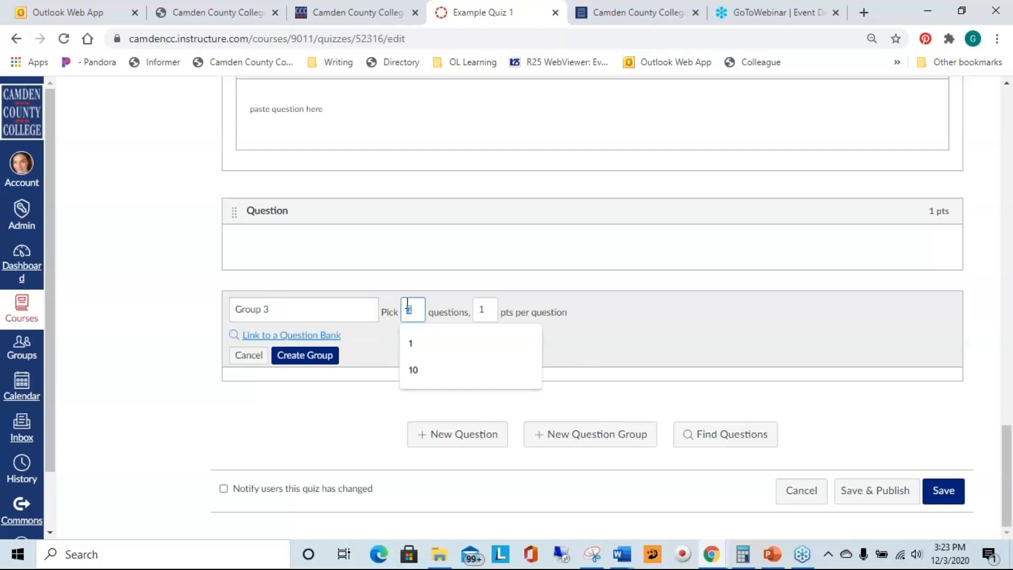
text(3)
double_click(478, 309)
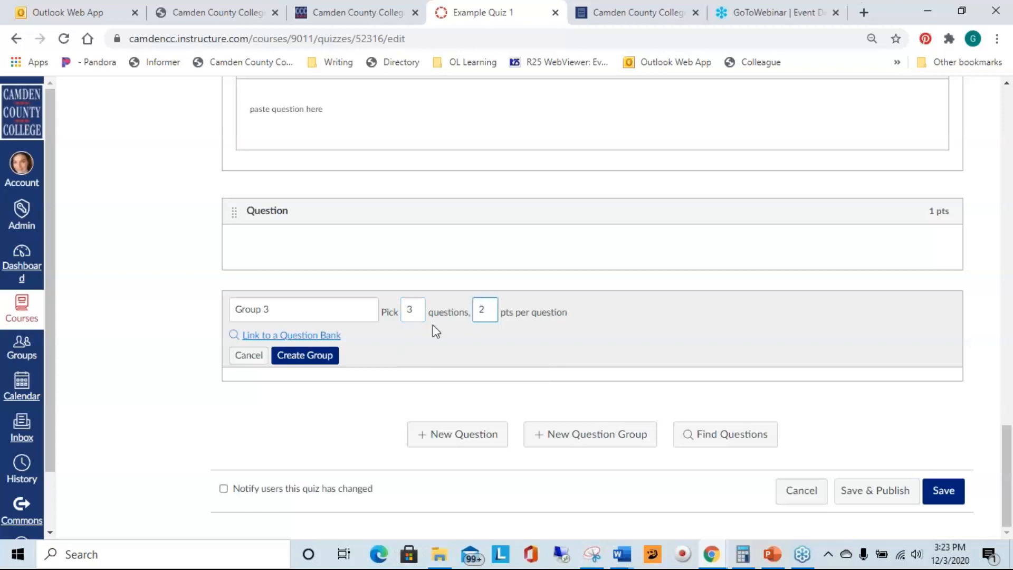
click(321, 357)
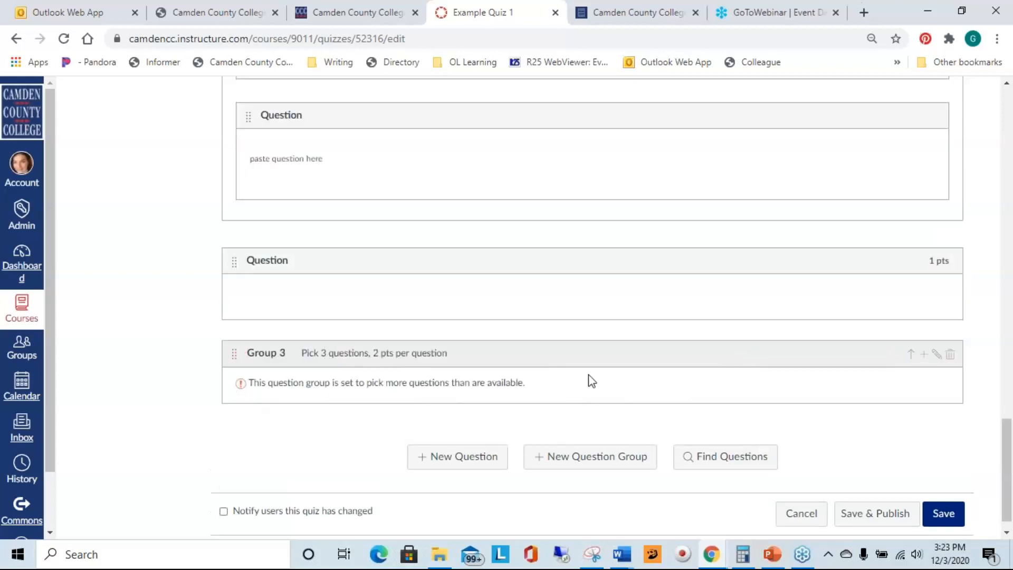
scroll(694, 369, down, 1)
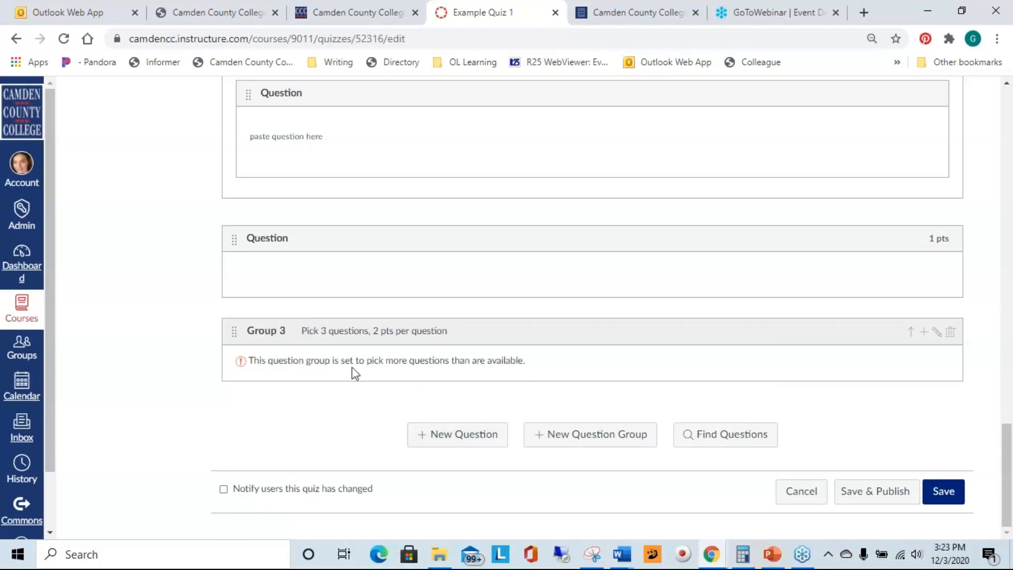
click(451, 440)
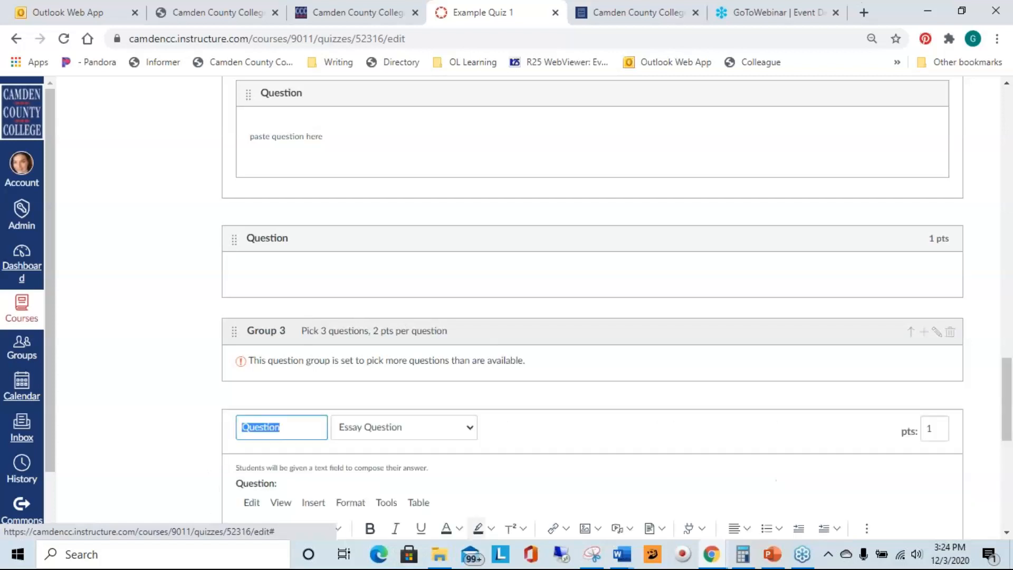
scroll(840, 450, down, 7)
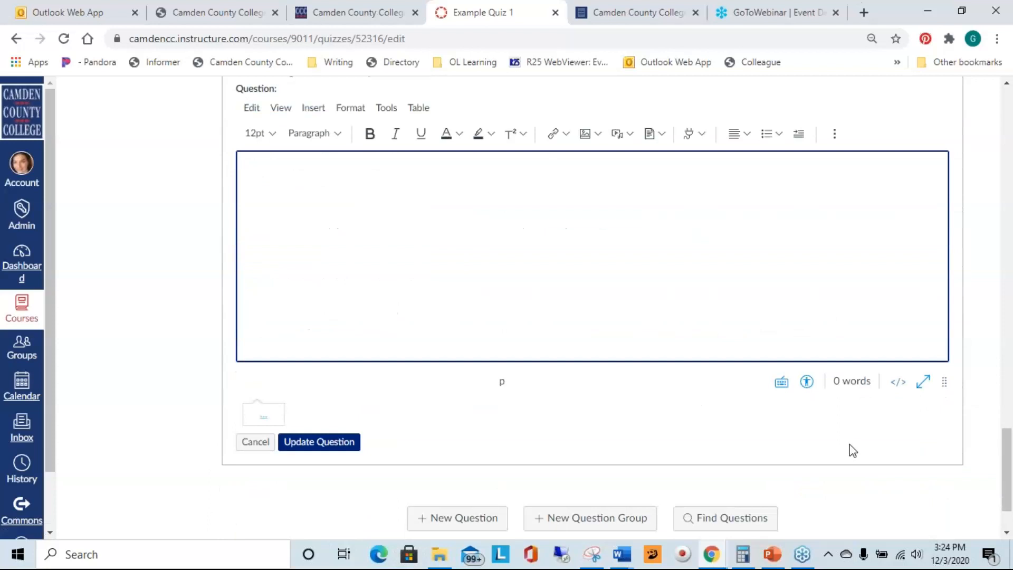
scroll(839, 450, up, 2)
scroll(358, 458, down, 2)
click(249, 444)
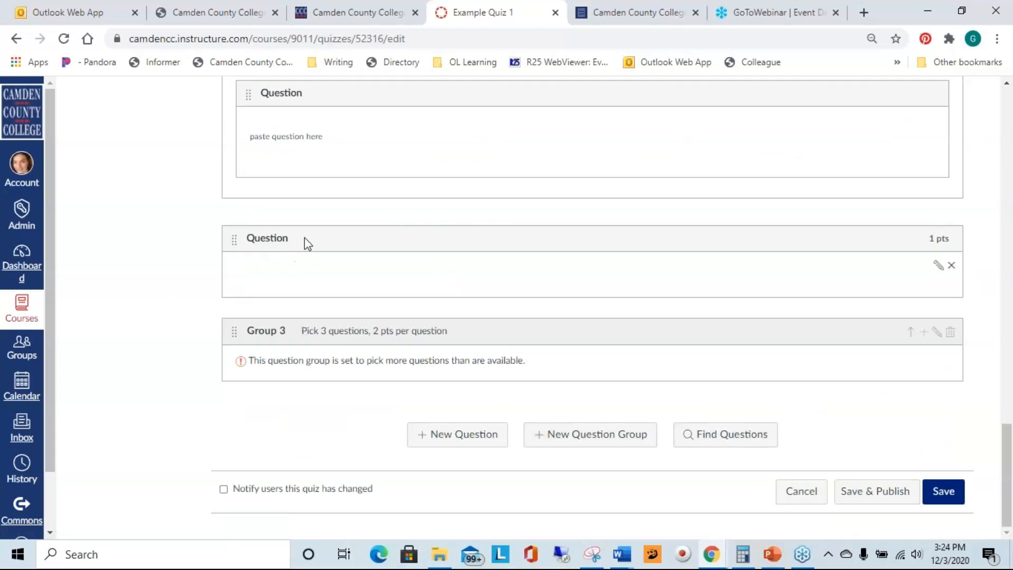
Move the standalone blank question into the Chapter 1.2 question group, after its last question.
drag(233, 241, 224, 197)
scroll(728, 364, down, 10)
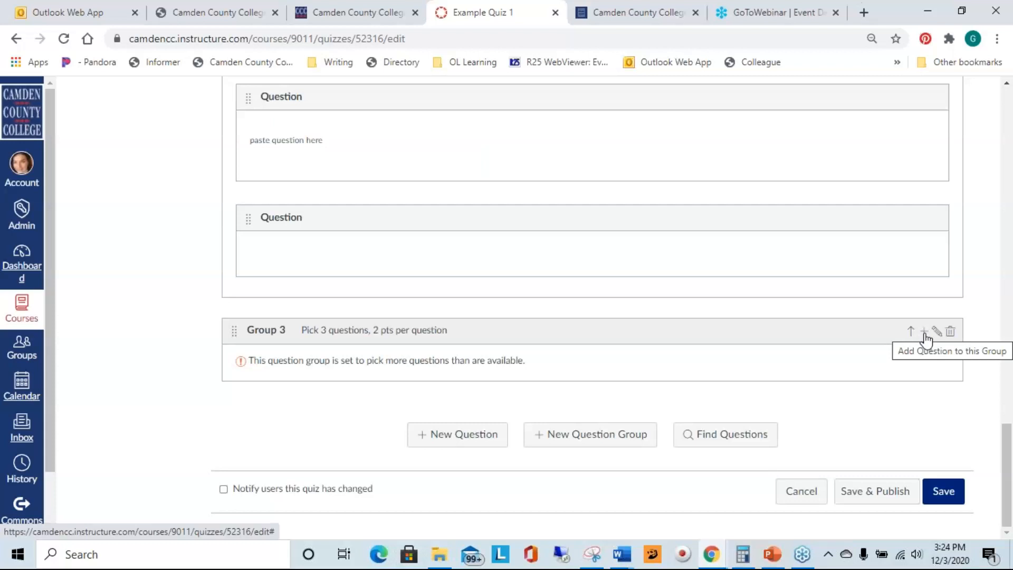
Start adding a new question inside Group 3, leaving its type as Essay Question.
click(924, 334)
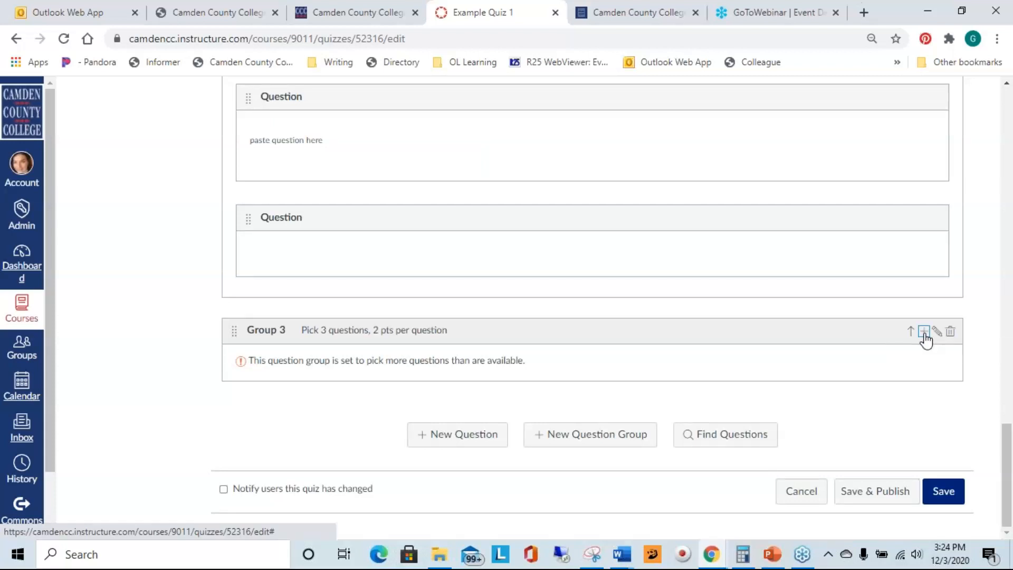
scroll(847, 356, down, 4)
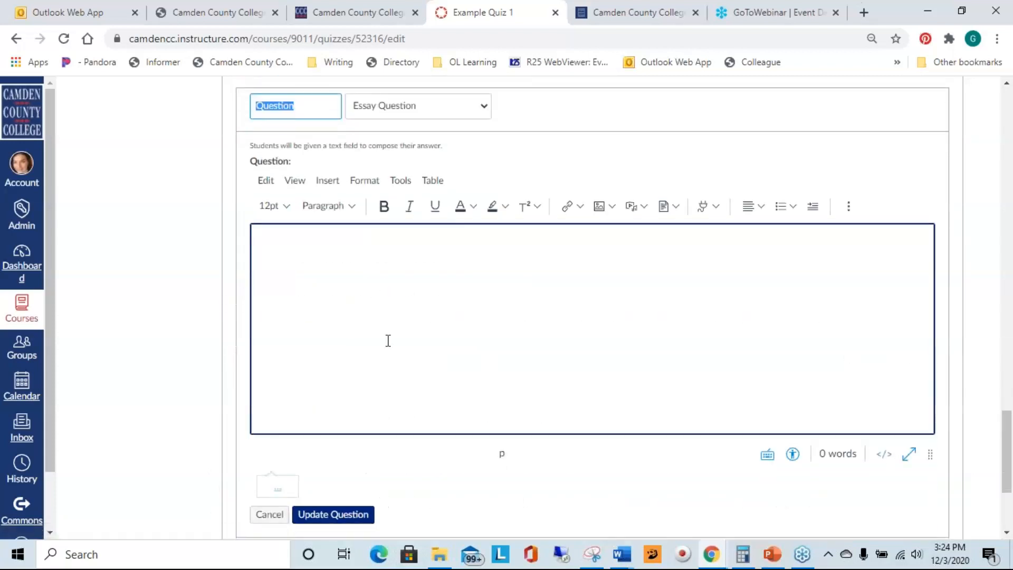
scroll(616, 369, up, 2)
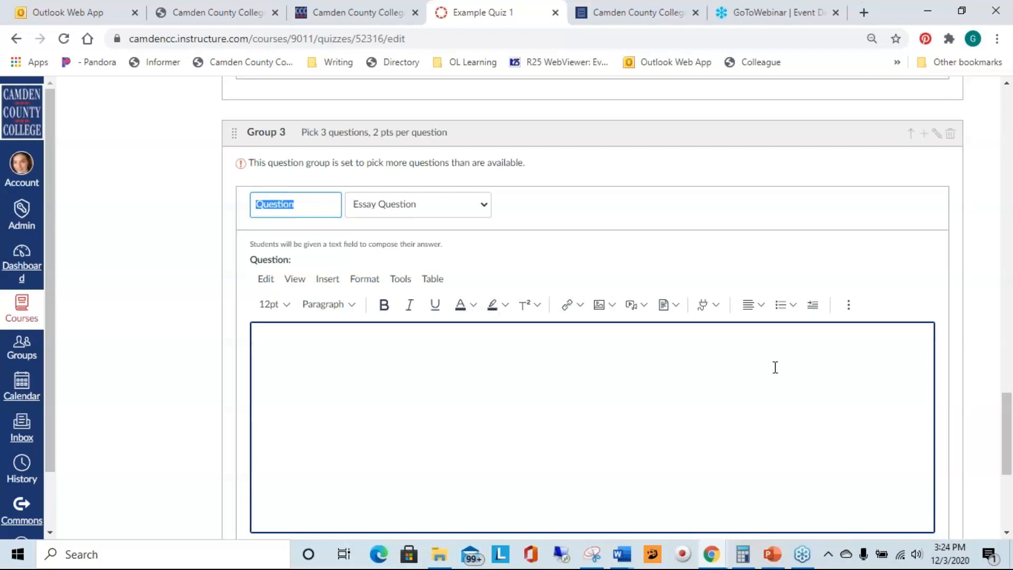
scroll(774, 367, down, 4)
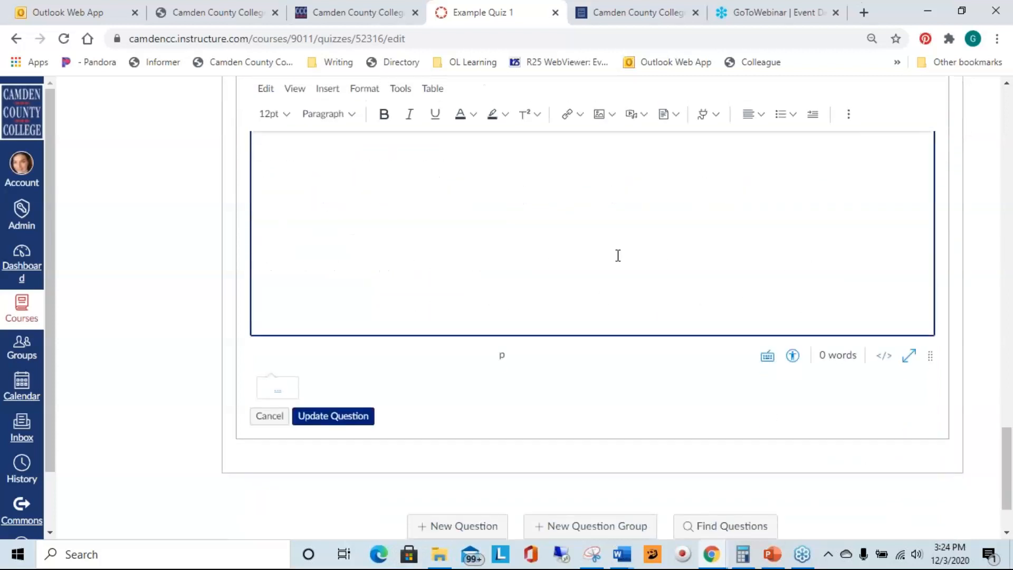
scroll(633, 295, up, 2)
scroll(654, 315, up, 2)
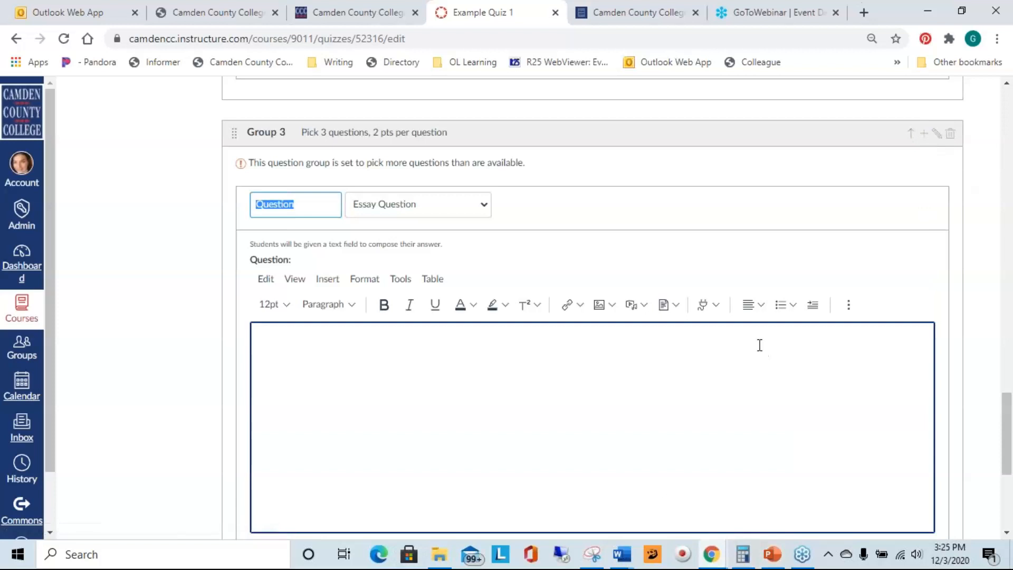
Move the blank last question of the Chapter 1.2 group into Group 3, above the question being added.
scroll(880, 345, down, 3)
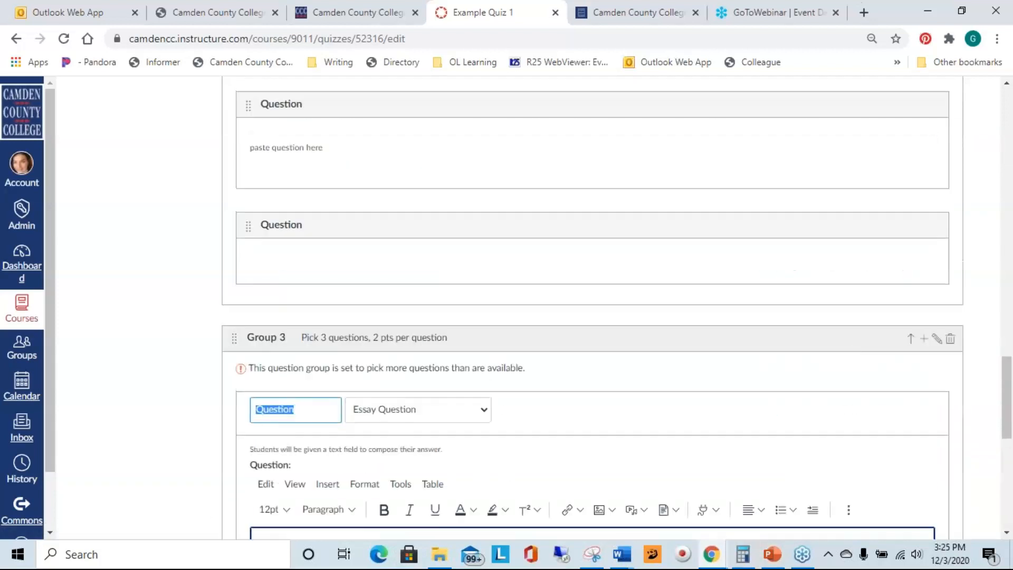
drag(249, 227, 290, 399)
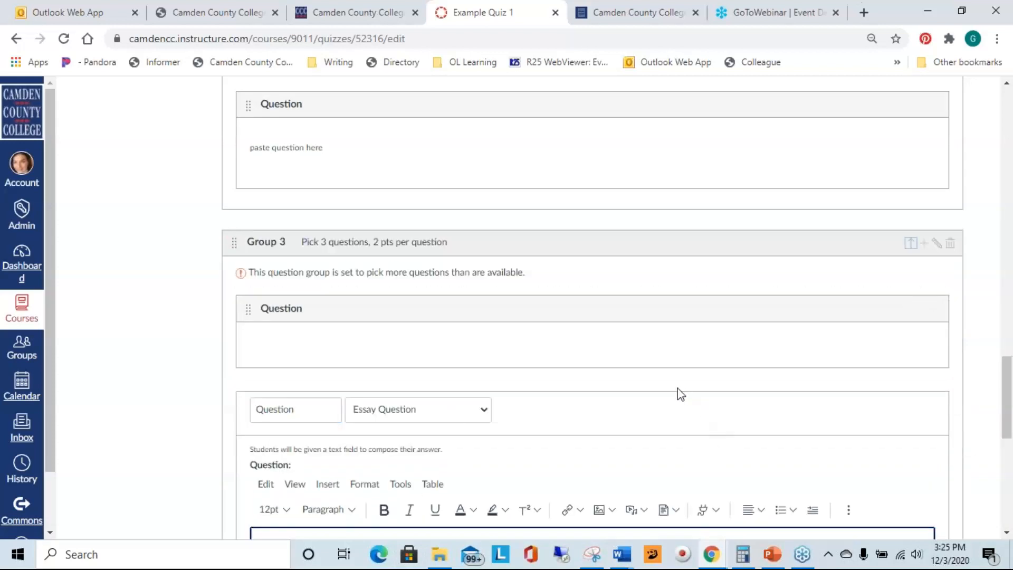
Review which questions sit in Group 3, Chapter 1.2 and the end of Chapter 1.1.
scroll(726, 434, up, 4)
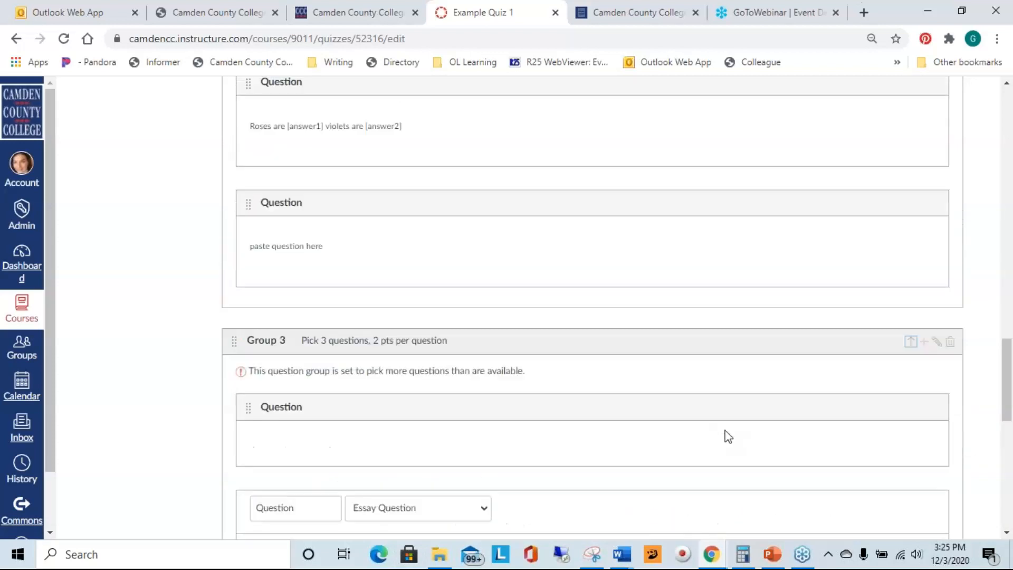
scroll(726, 427, up, 4)
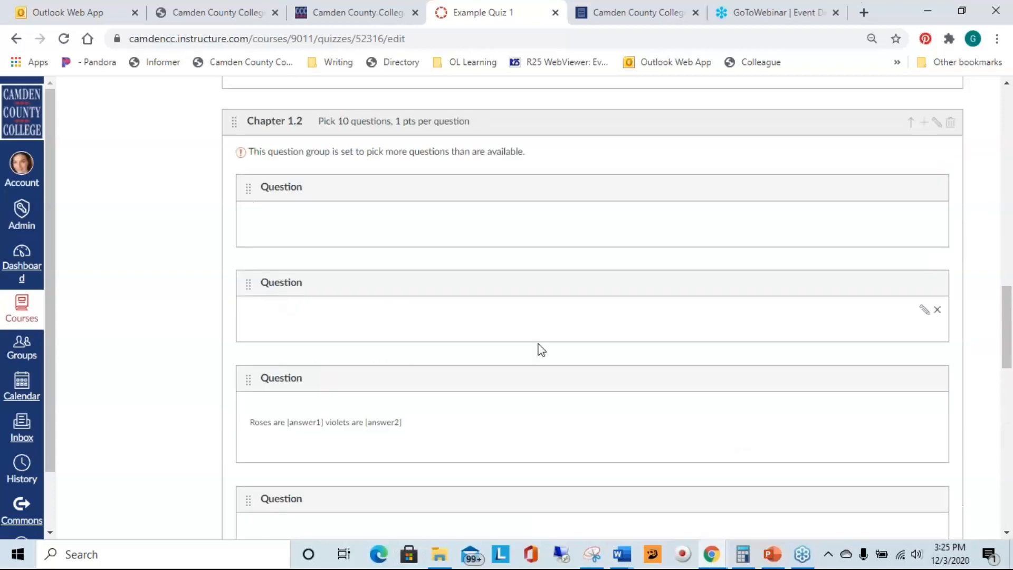
scroll(539, 348, down, 4)
scroll(405, 348, down, 4)
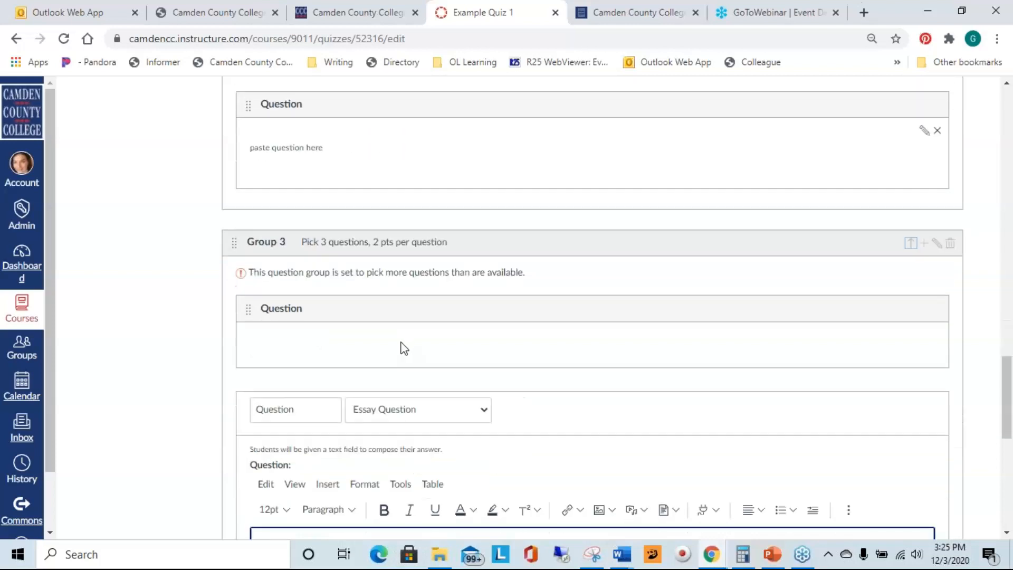
scroll(579, 378, down, 4)
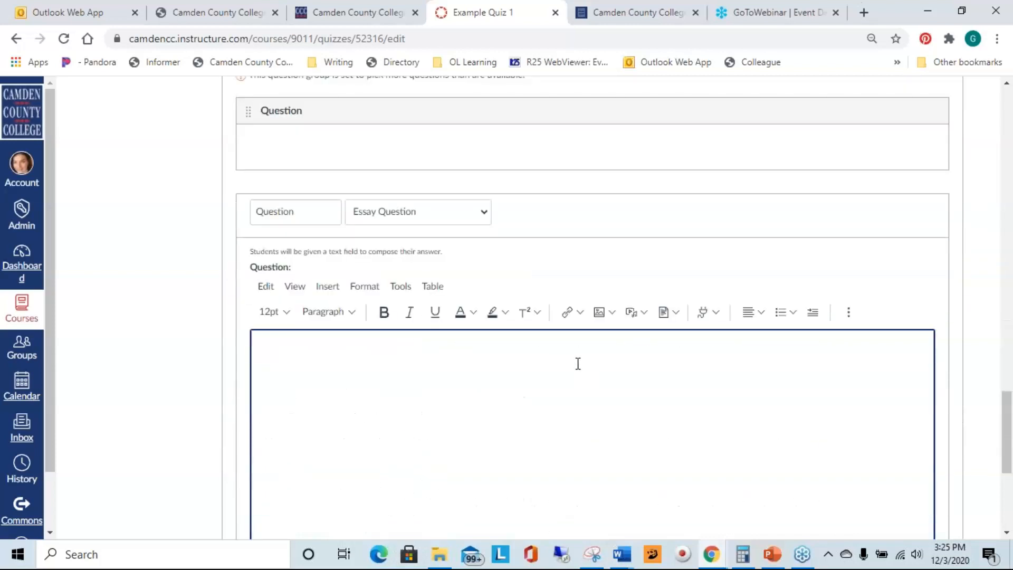
scroll(727, 385, up, 15)
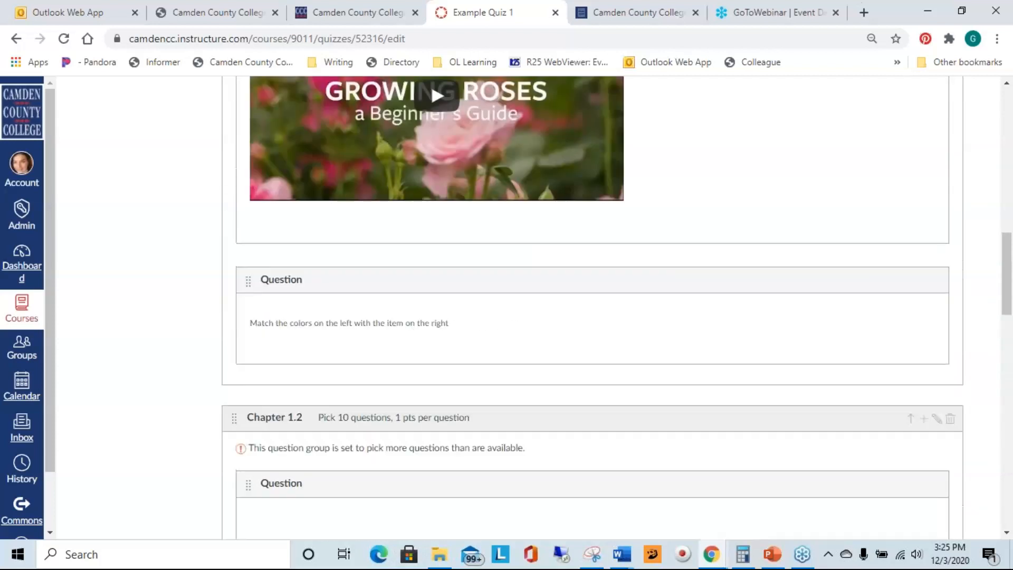
scroll(906, 284, down, 4)
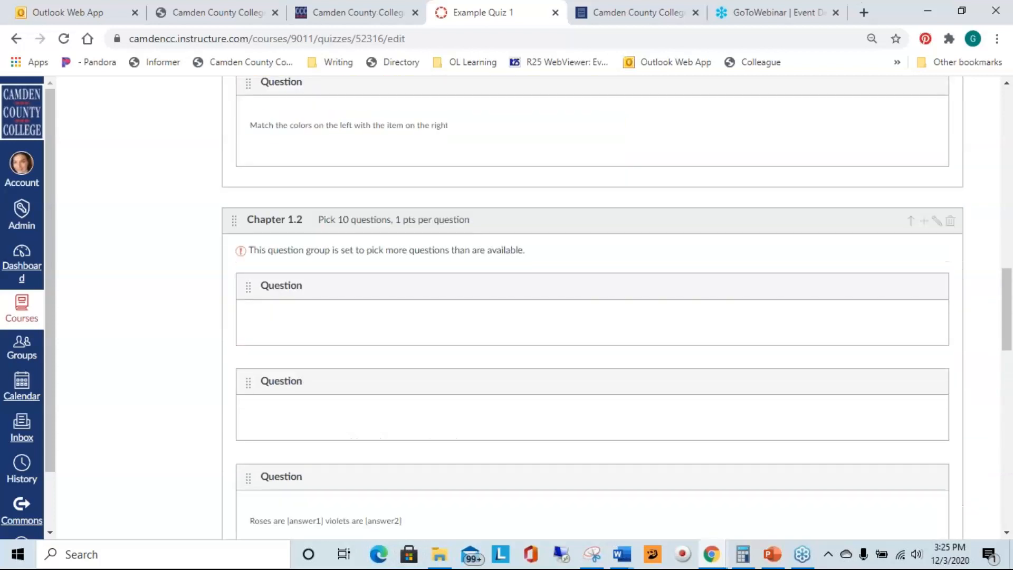
click(936, 222)
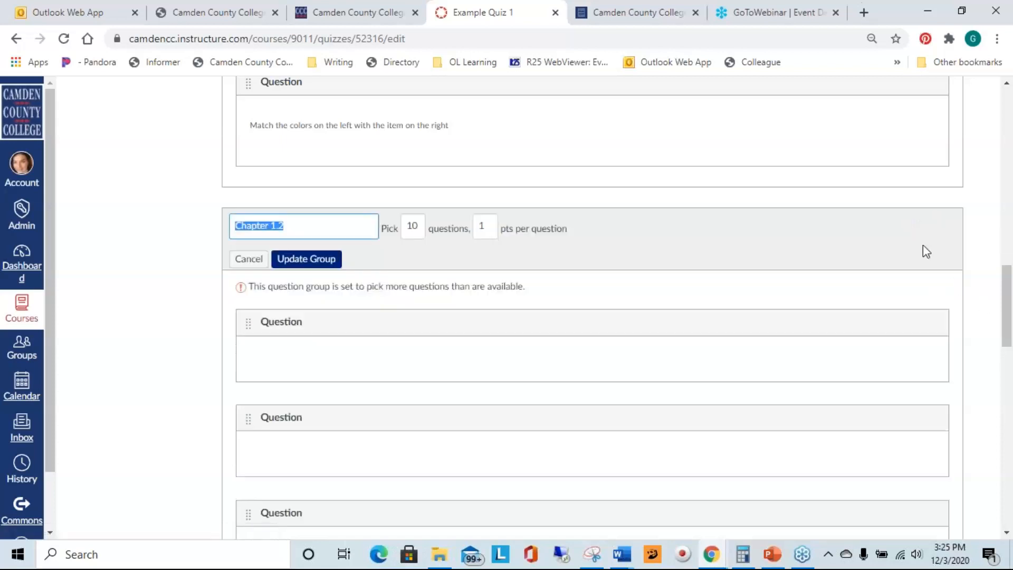
scroll(787, 262, down, 3)
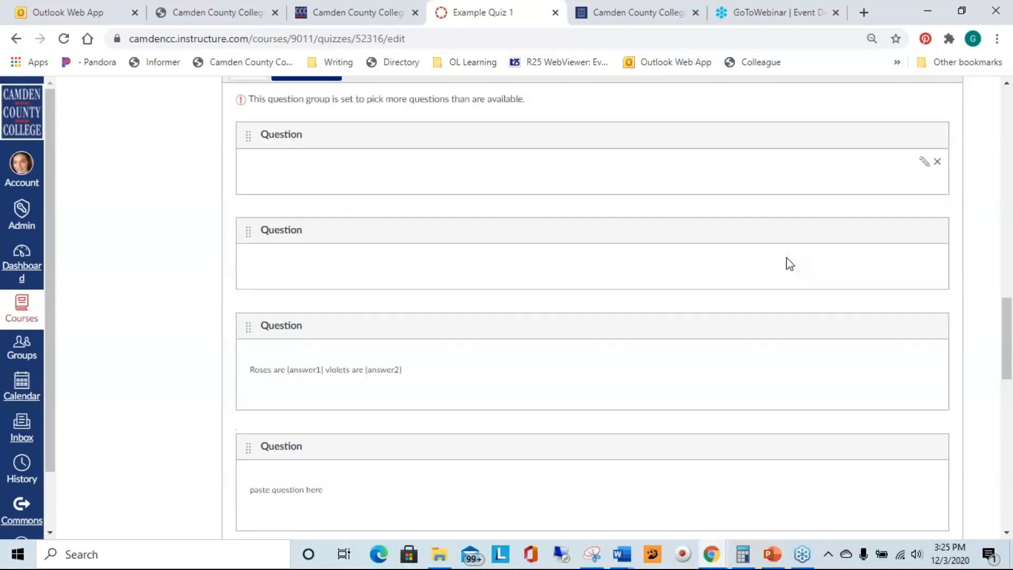
scroll(787, 259, up, 3)
click(244, 259)
Open the "Roses are [answer1] violets are [answer2]" question in the Chapter 1.2 group for editing.
scroll(889, 289, down, 2)
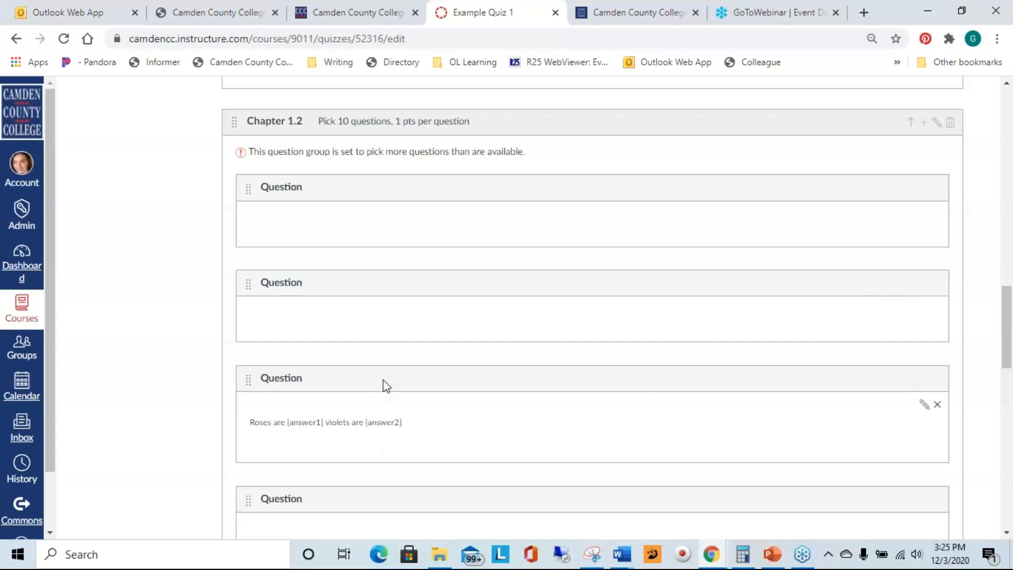
click(924, 405)
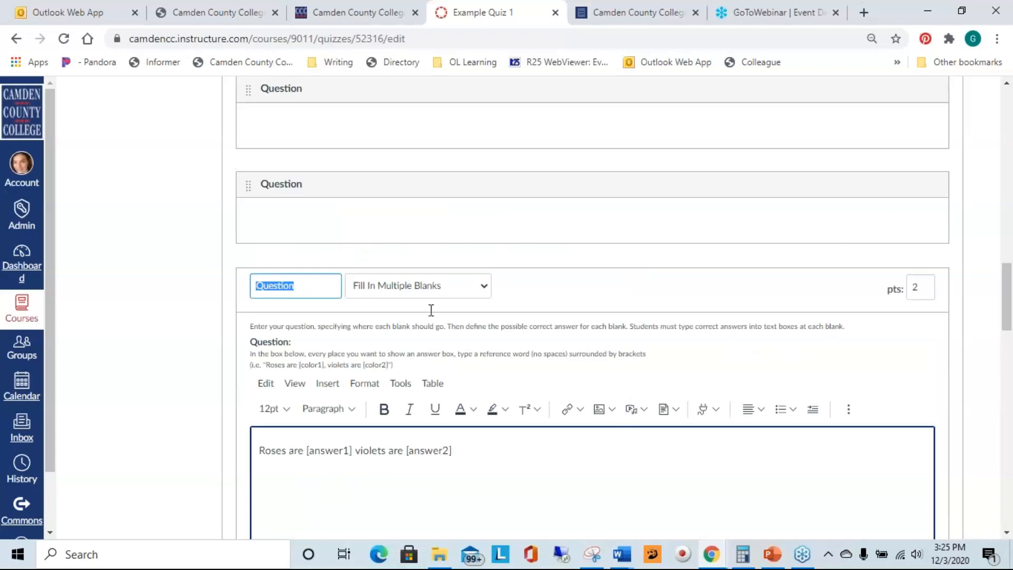
drag(1009, 316, 1010, 513)
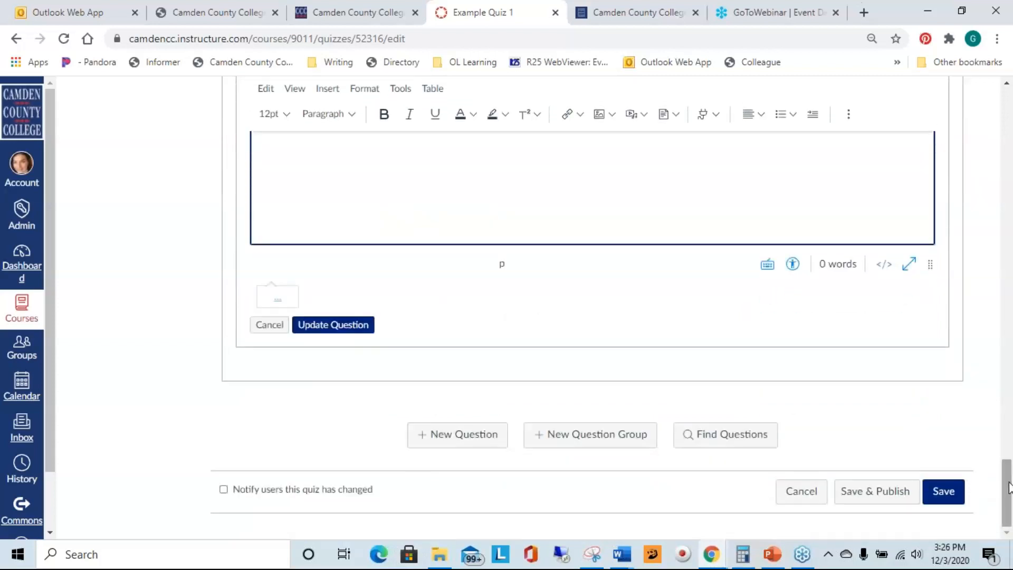
Look back through the quiz's questions, from the essay question being added up to the start of the Chapter 1.1 group.
scroll(1008, 475, up, 10)
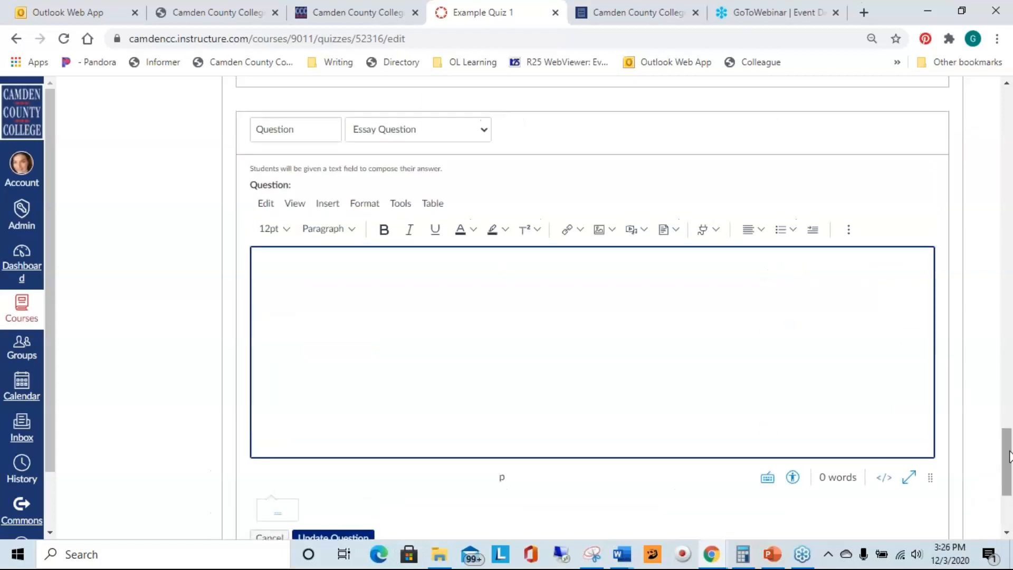
scroll(1008, 456, up, 15)
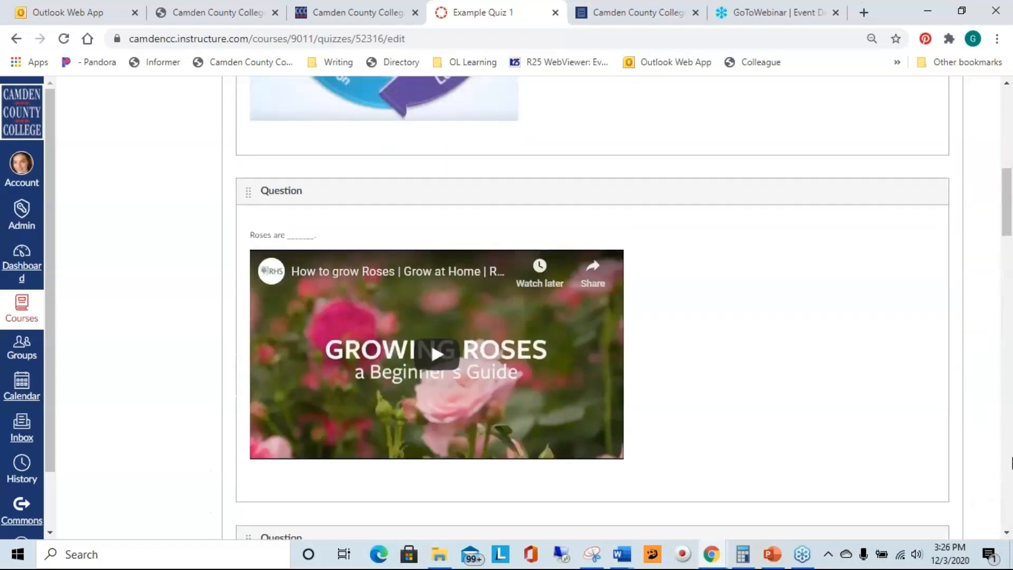
scroll(1011, 464, up, 10)
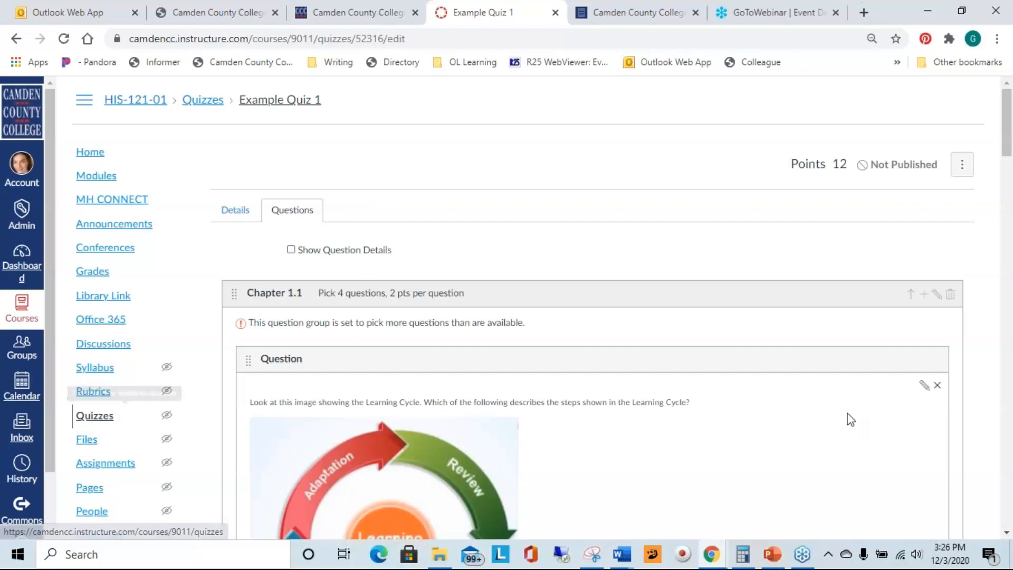
scroll(844, 419, down, 2)
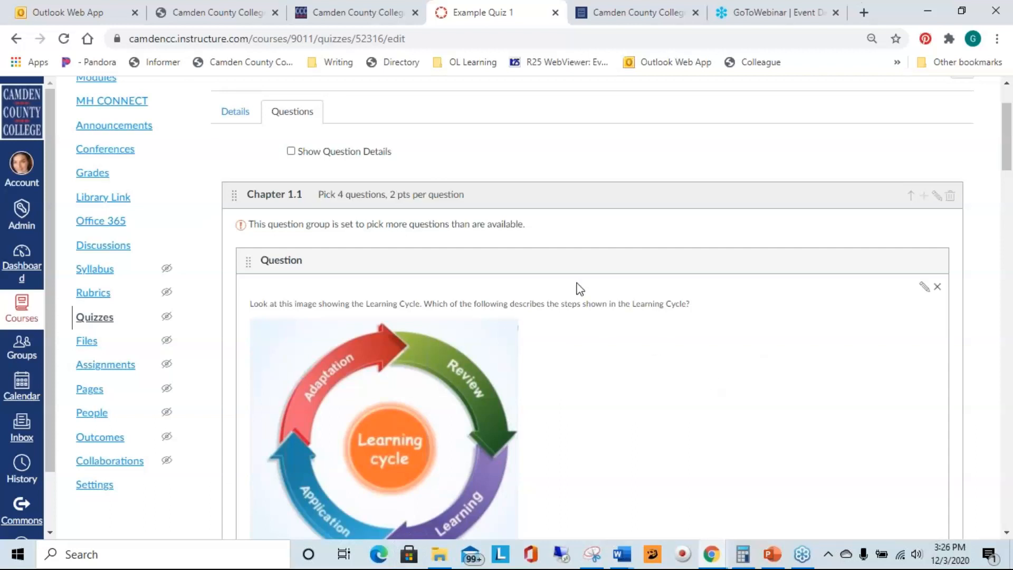
scroll(577, 286, down, 2)
scroll(606, 378, down, 5)
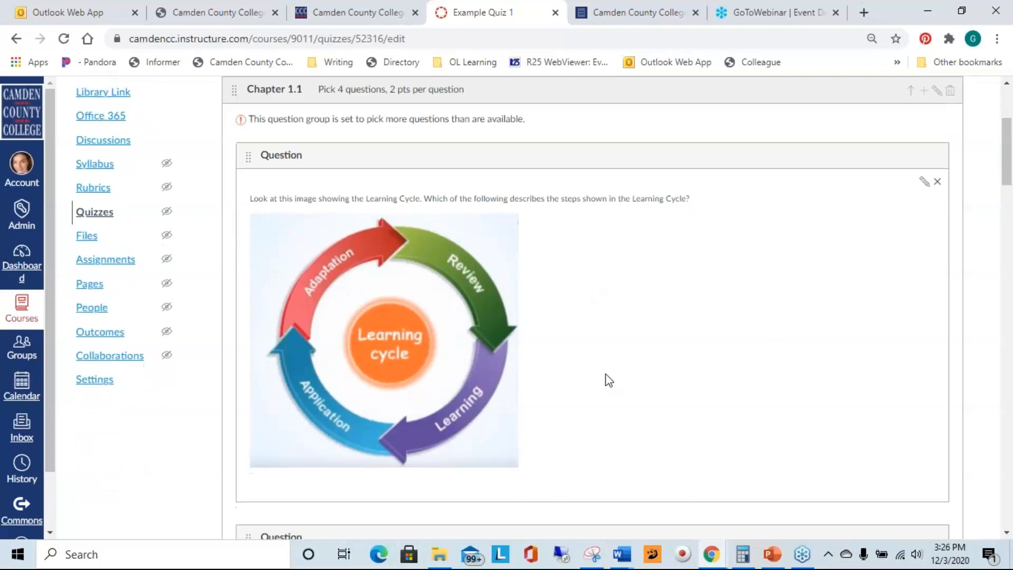
scroll(605, 374, up, 8)
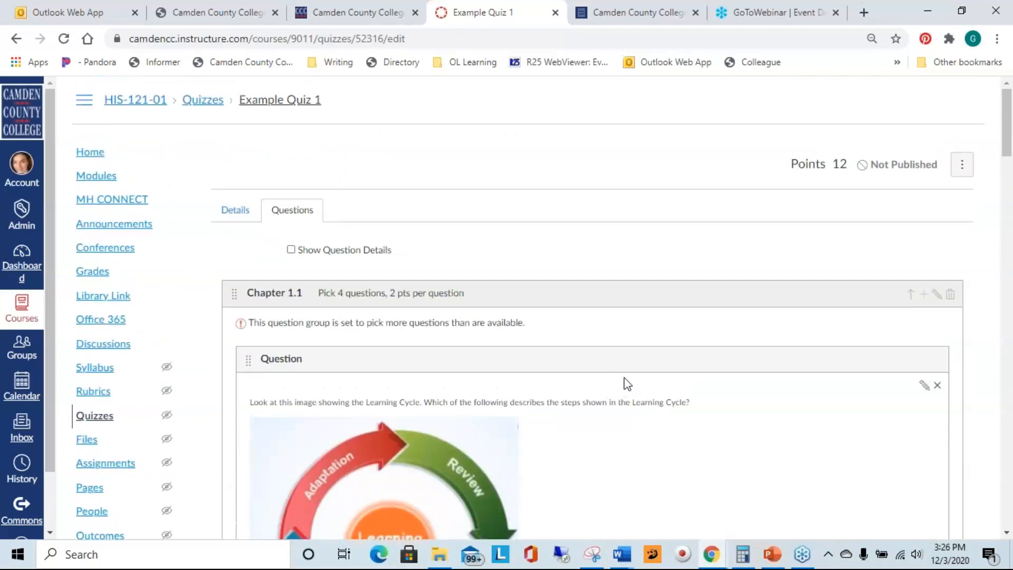
scroll(626, 383, down, 2)
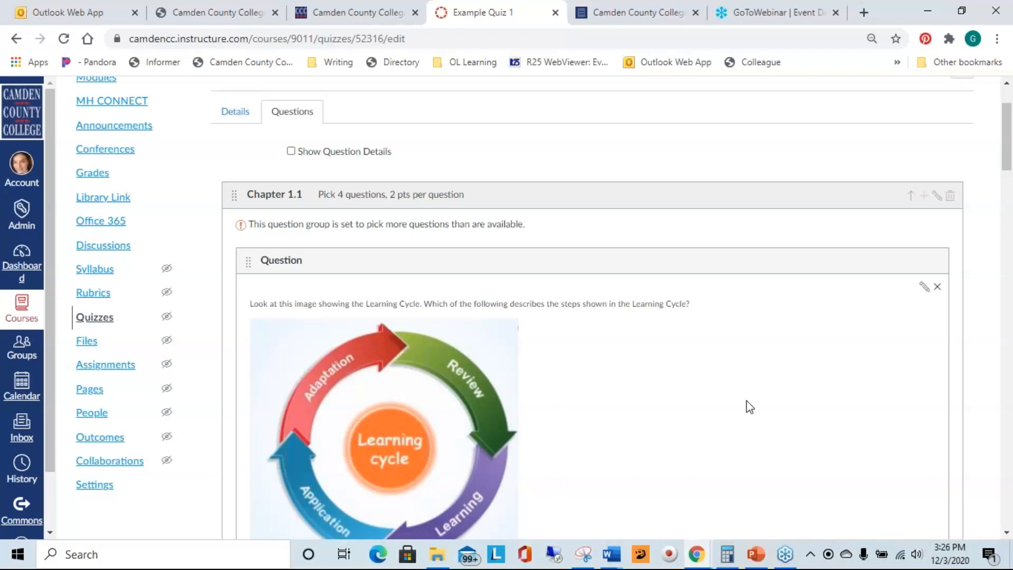
Leave the quiz editor and open the management page for the course's question banks.
click(95, 318)
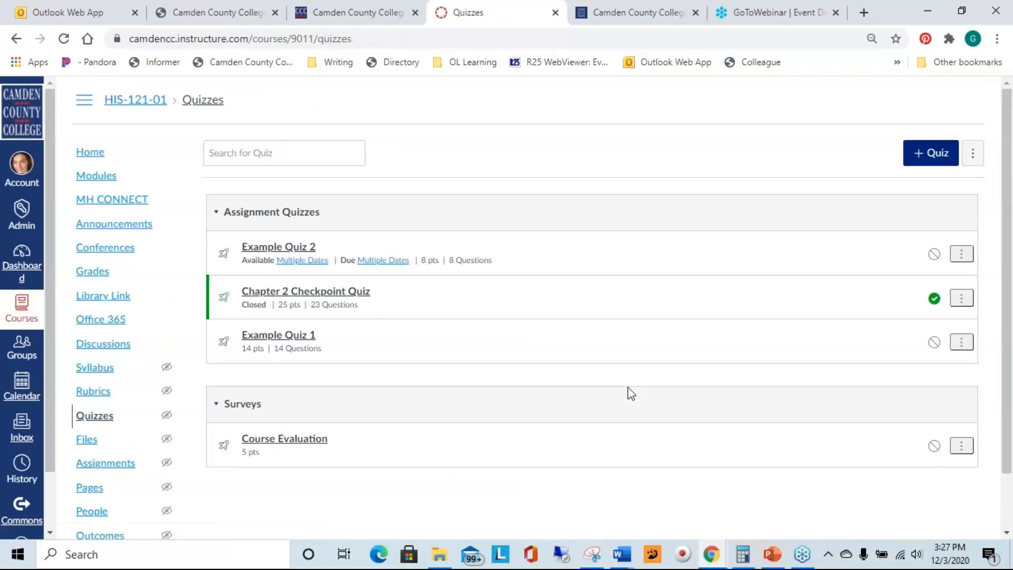
click(973, 158)
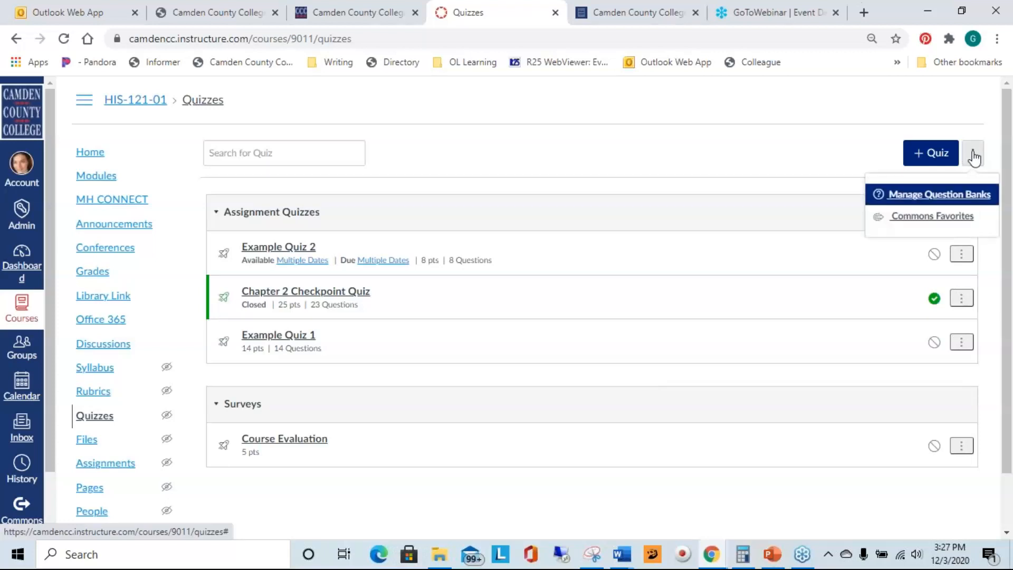
click(933, 197)
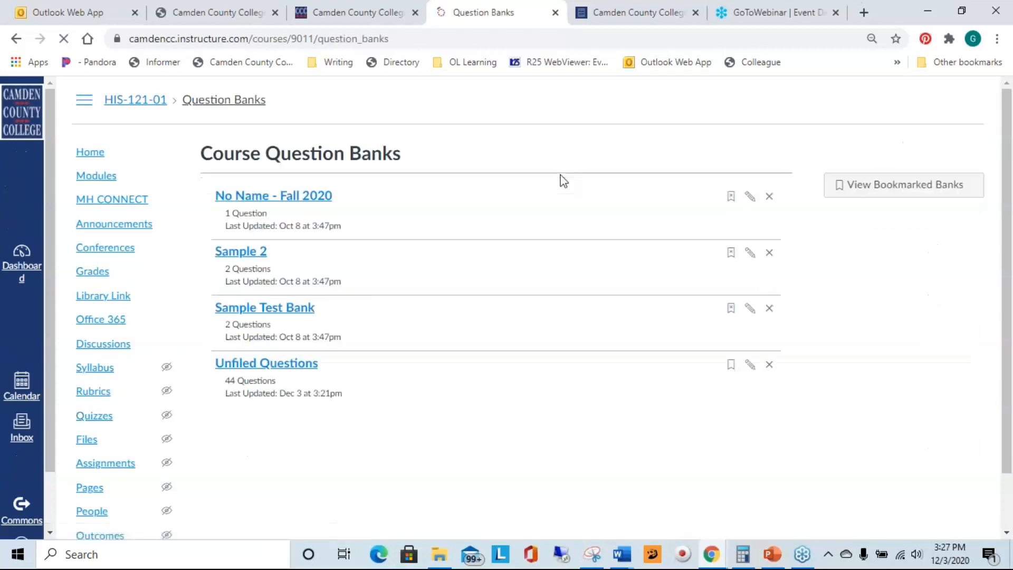
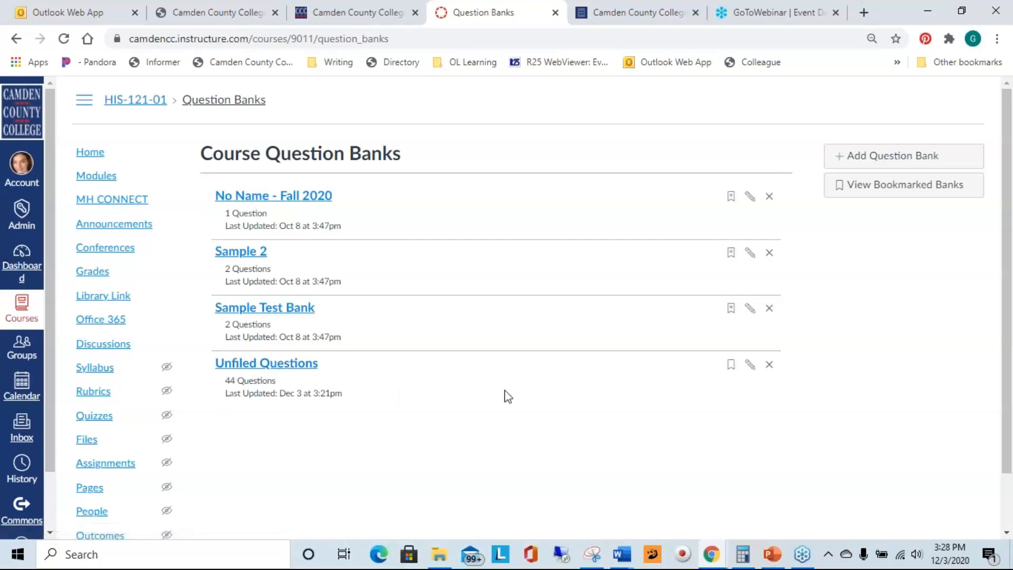
click(882, 160)
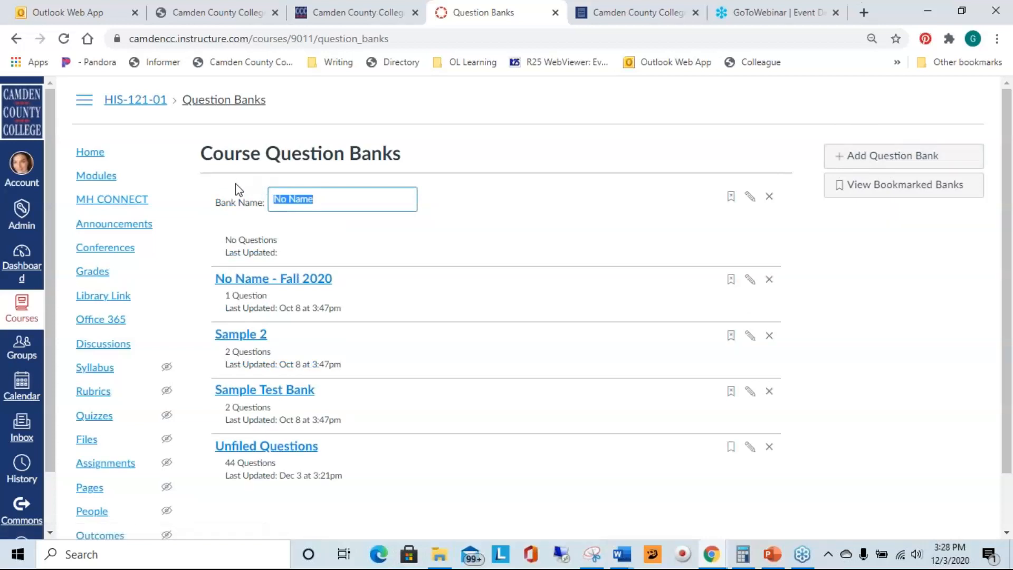
text(Chapter 1)
key(Escape)
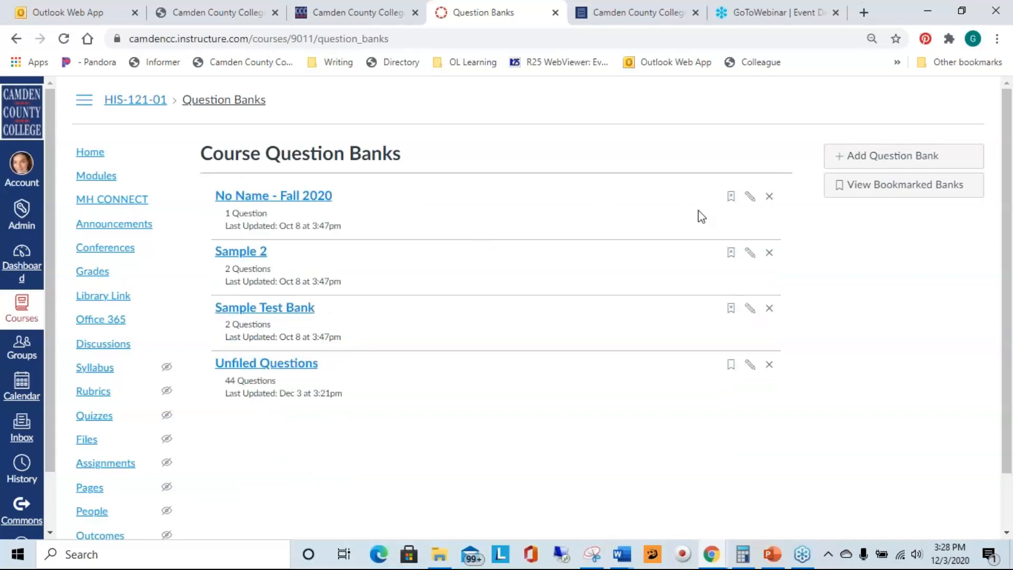
scroll(642, 253, down, 1)
scroll(642, 253, up, 1)
Add a course question bank named "Chapter 1".
click(869, 158)
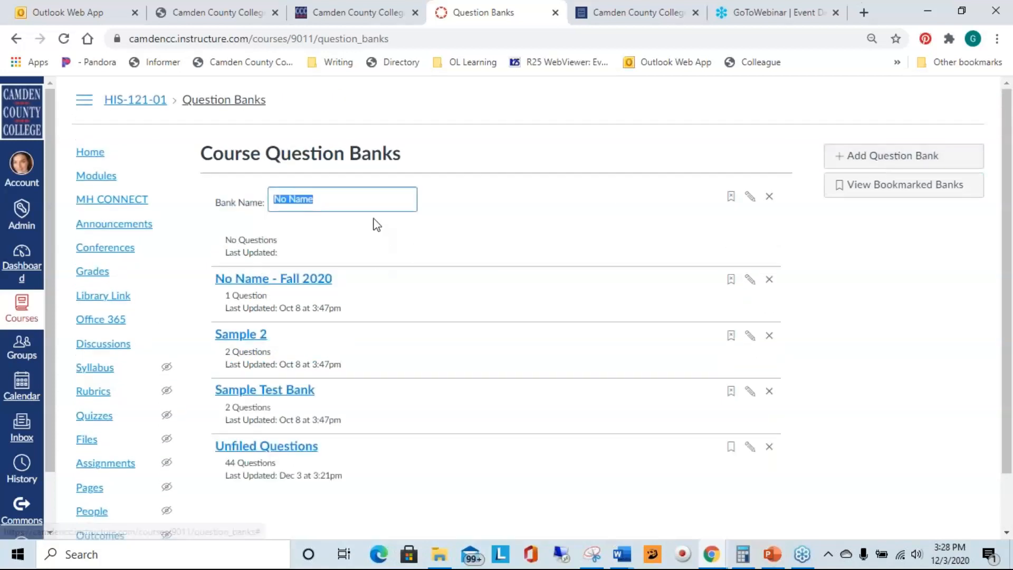
text(C)
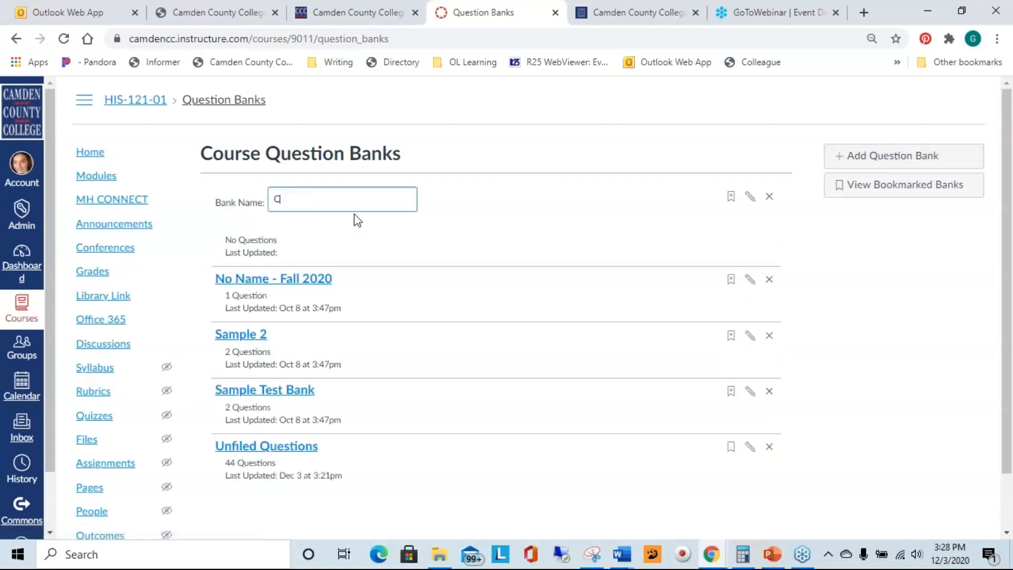
text(hapter 1)
key(Return)
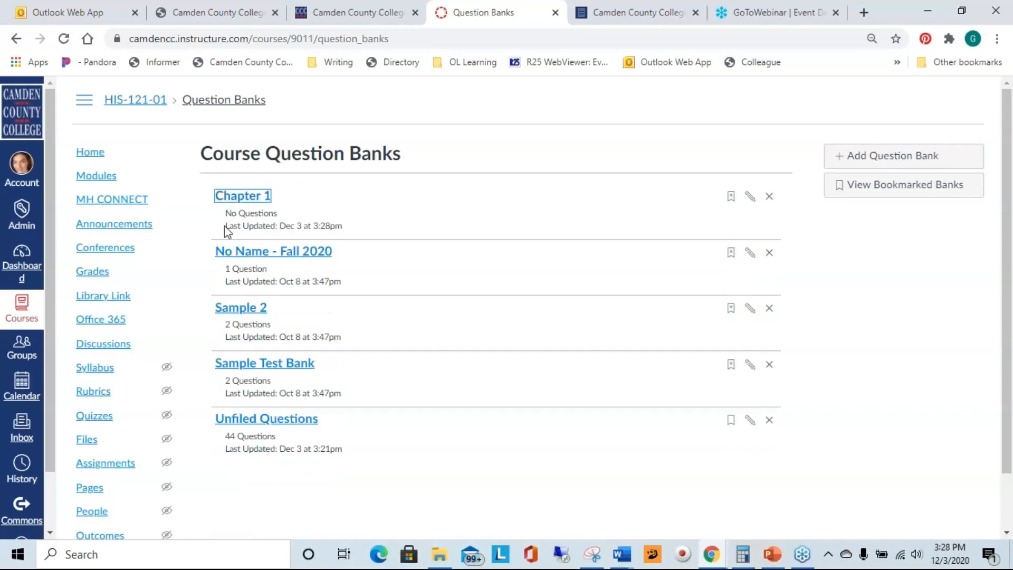
Open the Chapter 1 question bank and start a new question in it of type Multiple Choice.
click(249, 199)
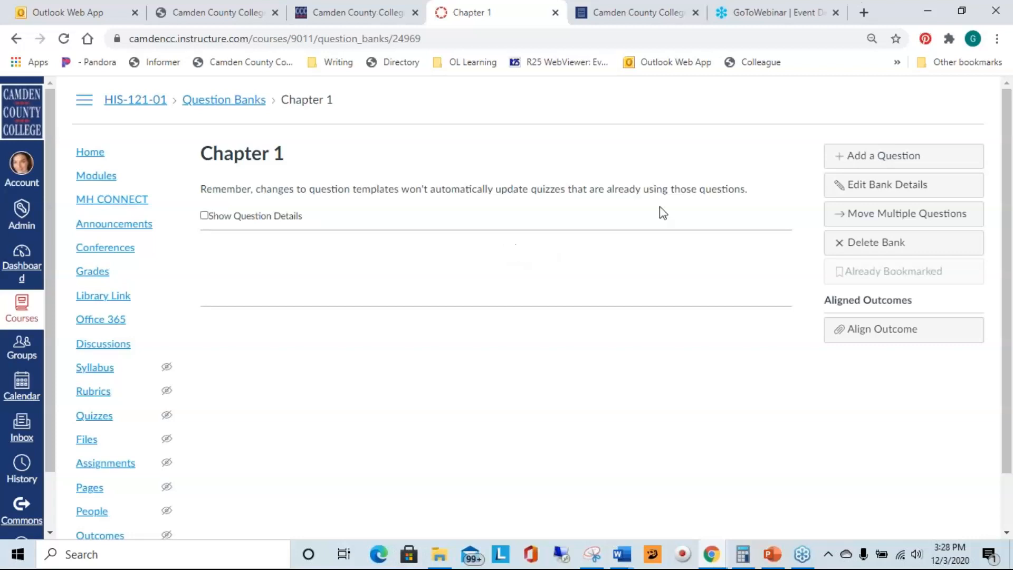
click(853, 156)
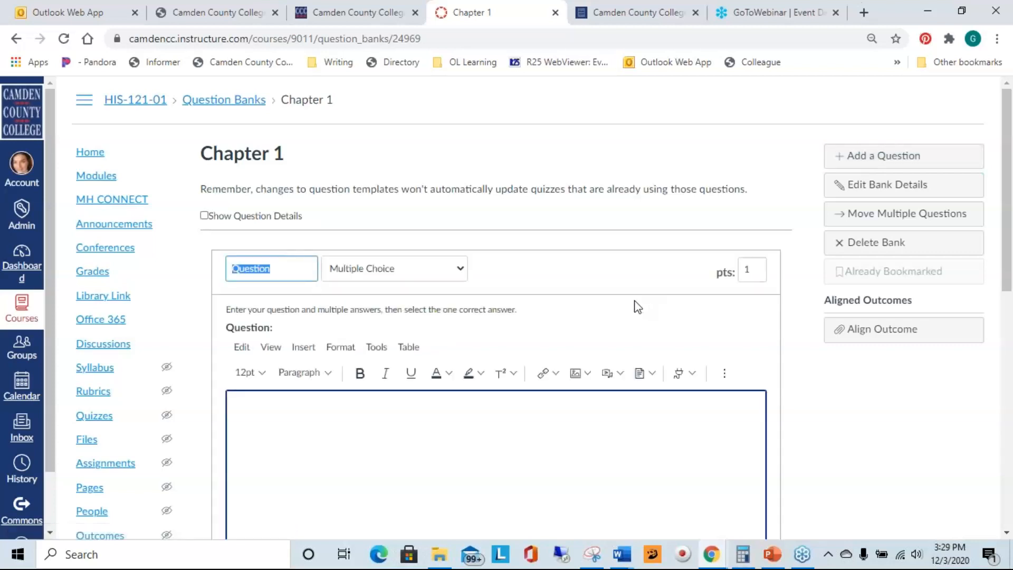
scroll(644, 306, down, 3)
scroll(459, 264, up, 2)
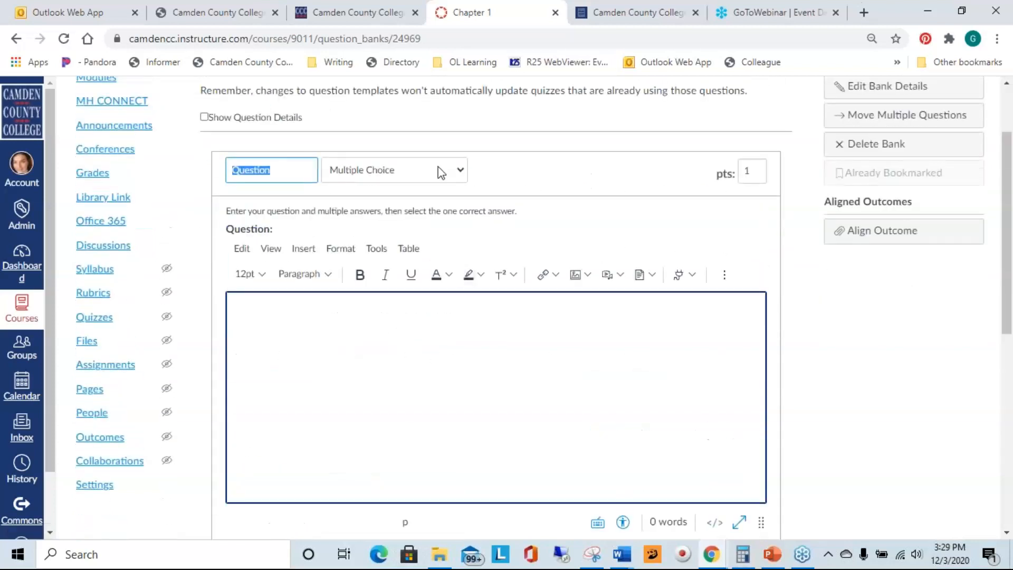
click(407, 168)
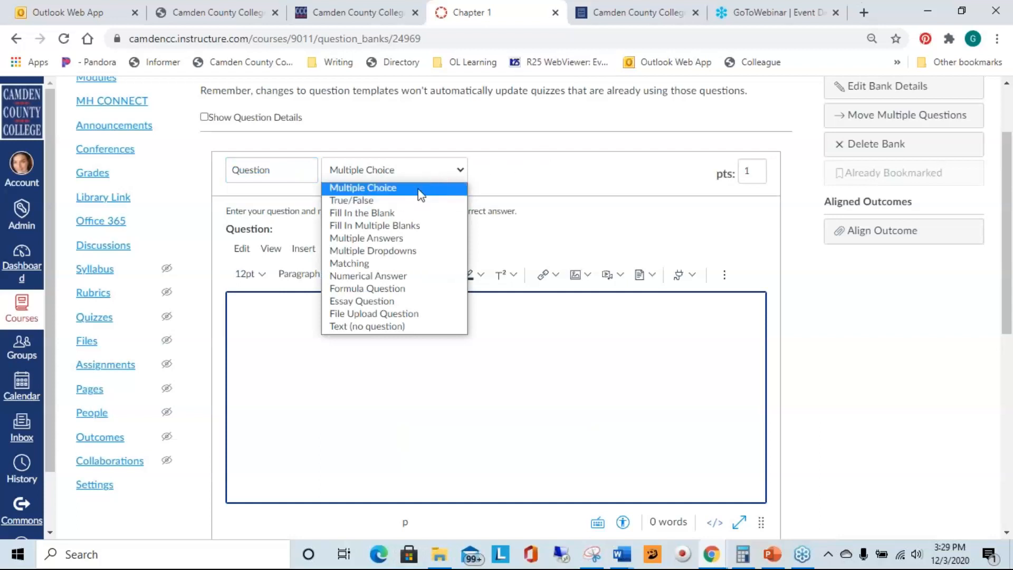
click(418, 188)
Enter "Type question here" as the question text, leave the answers blank and save the question to the bank.
scroll(339, 362, down, 6)
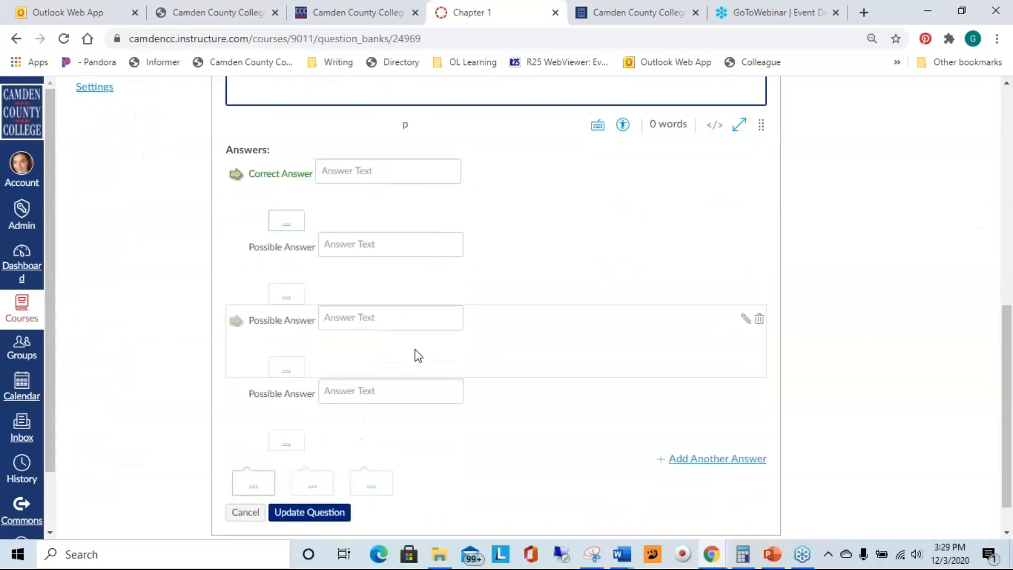
scroll(415, 350, down, 1)
scroll(425, 328, up, 1)
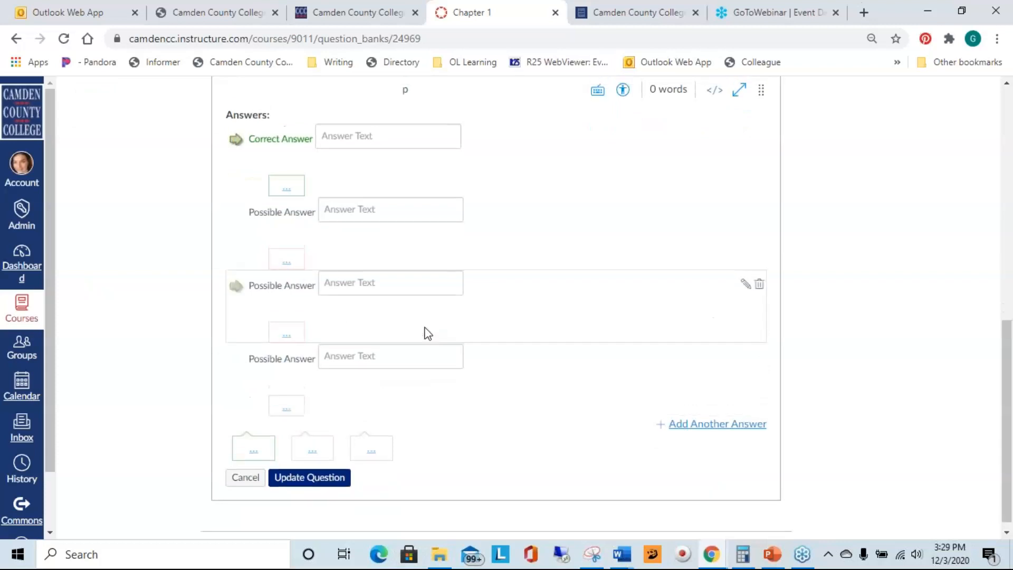
scroll(427, 334, up, 6)
click(343, 308)
text(Type question here)
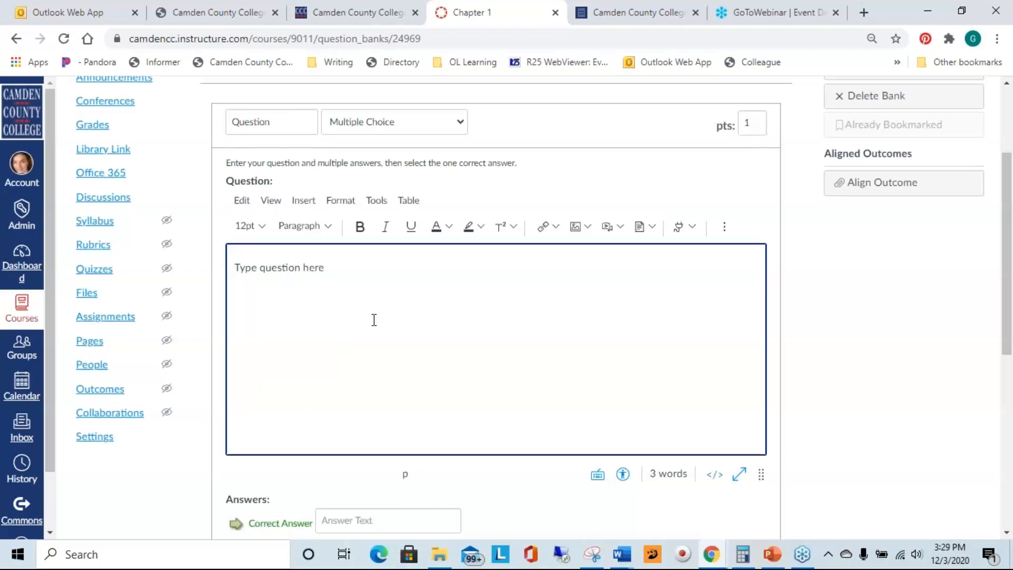
scroll(403, 284, down, 6)
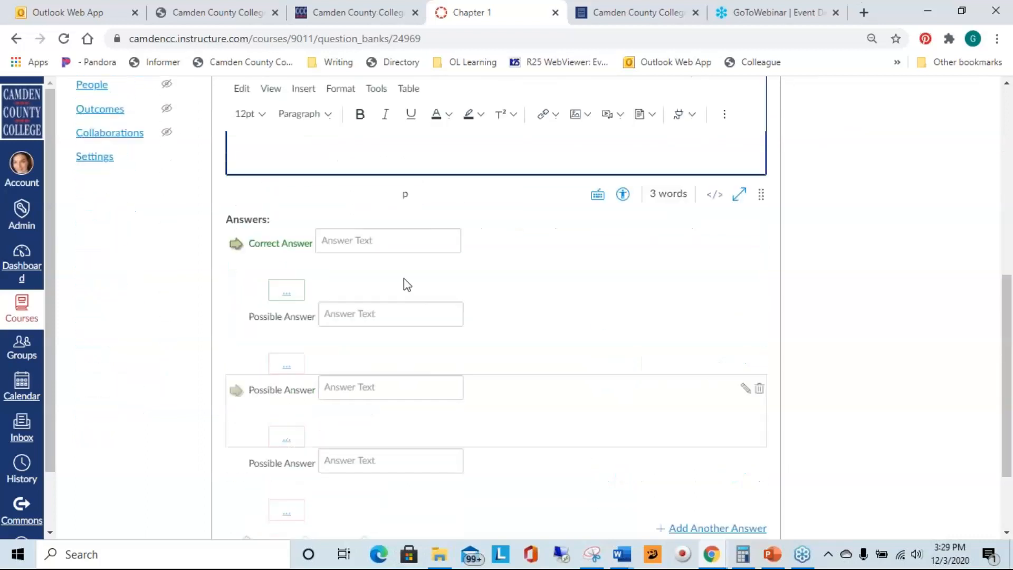
click(328, 474)
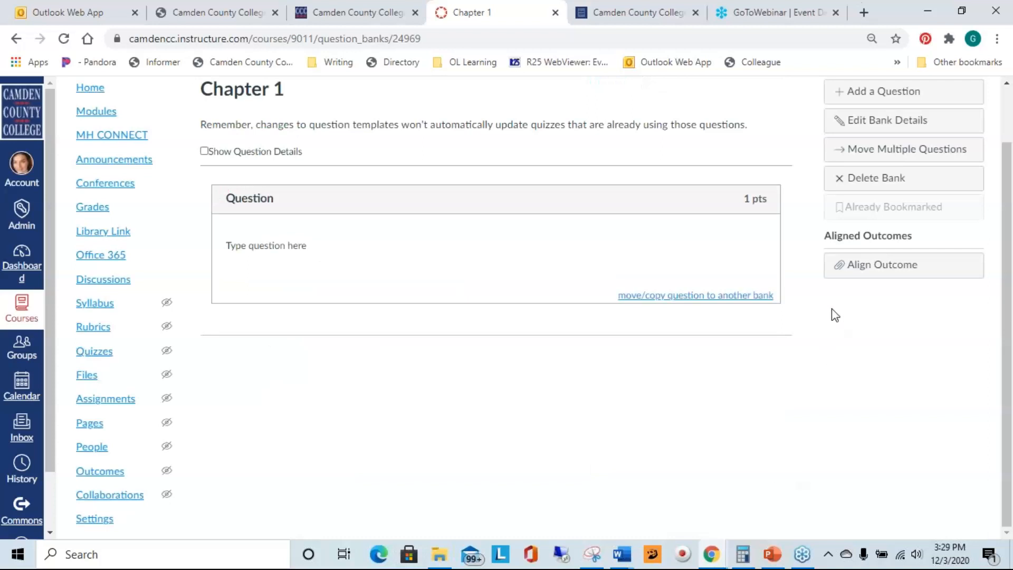
Add a second Multiple Choice question to the Chapter 1 bank, leaving its text and answers blank, and save it.
scroll(832, 313, up, 2)
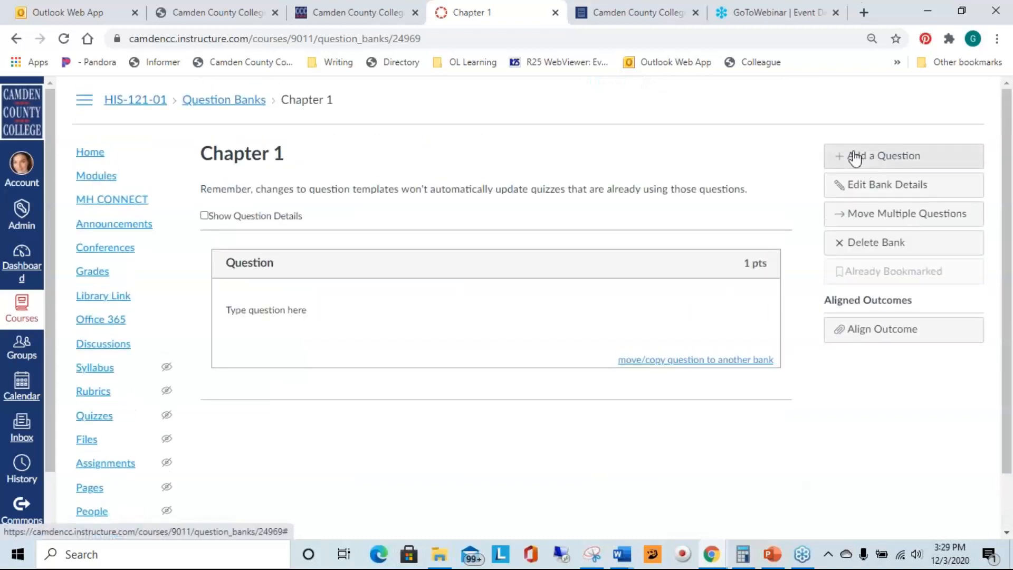
click(855, 157)
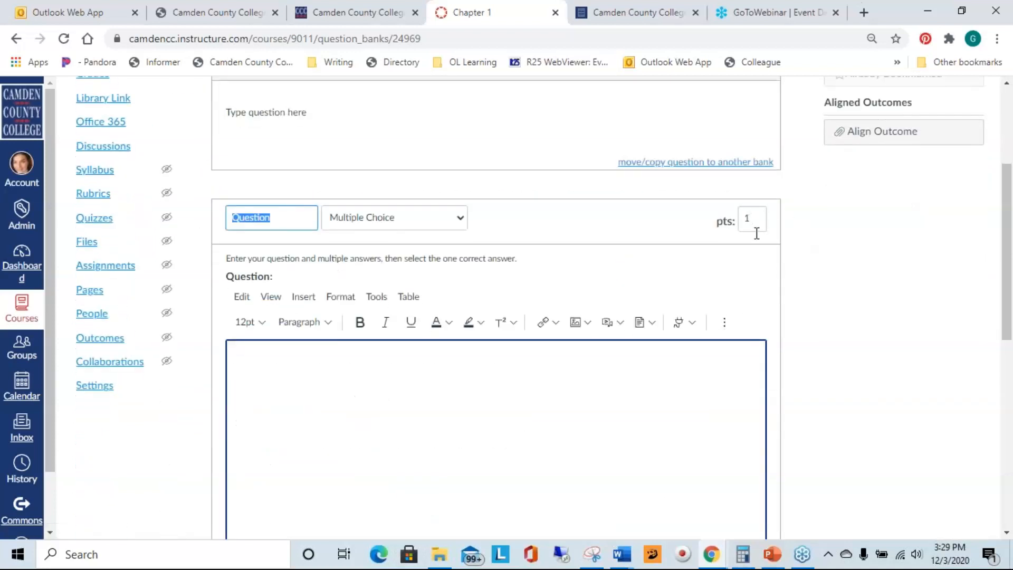
scroll(475, 344, down, 2)
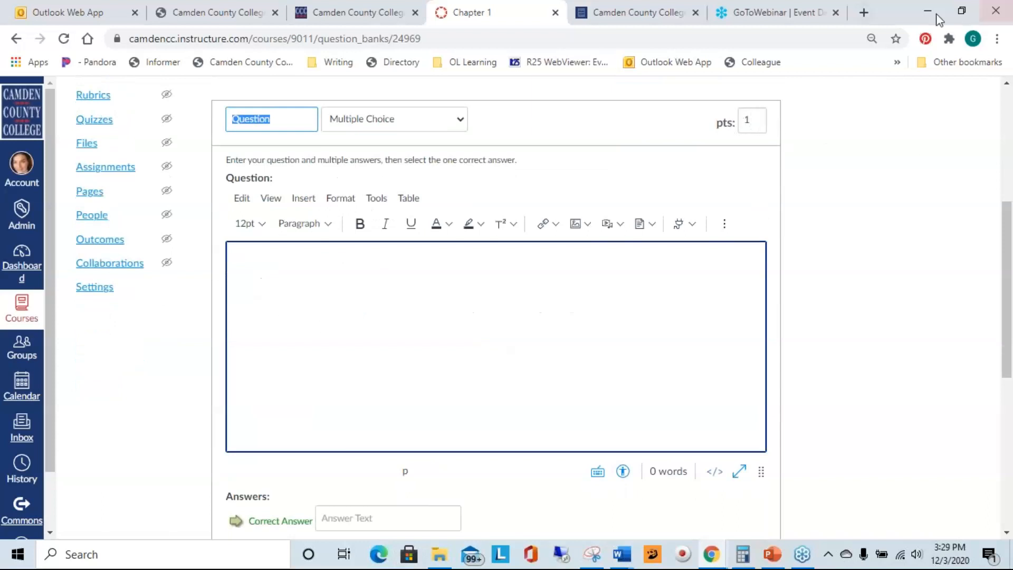
scroll(456, 331, down, 4)
scroll(491, 331, up, 5)
scroll(497, 332, down, 7)
scroll(496, 332, down, 2)
click(302, 470)
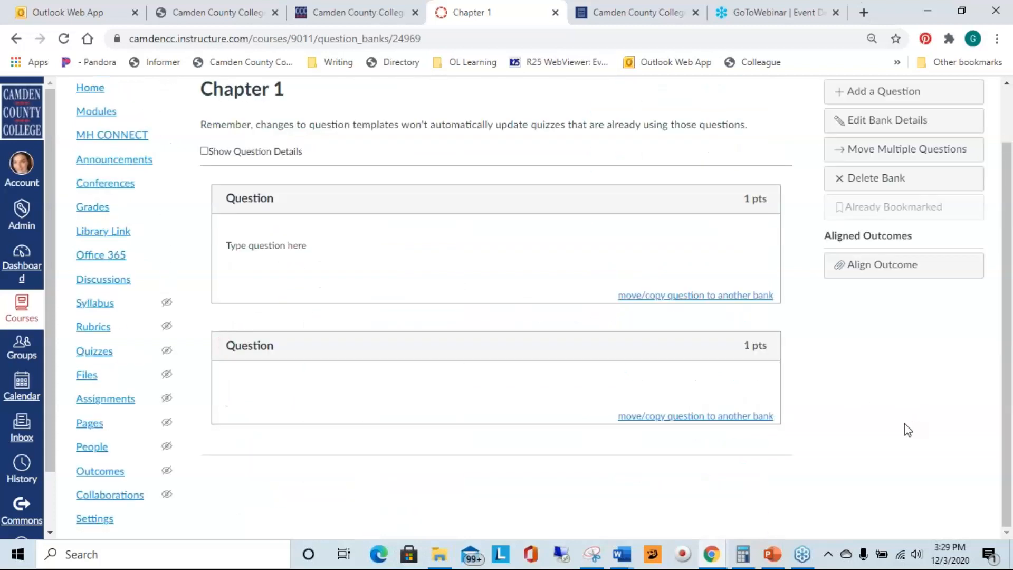
Return to the course's quizzes and open Example Quiz 1.
scroll(894, 419, up, 1)
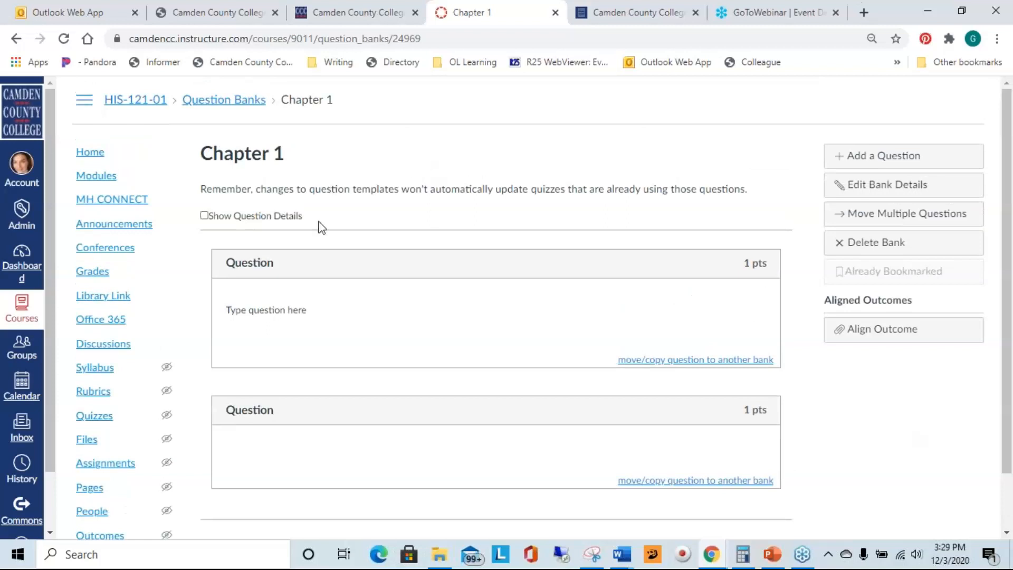
click(98, 420)
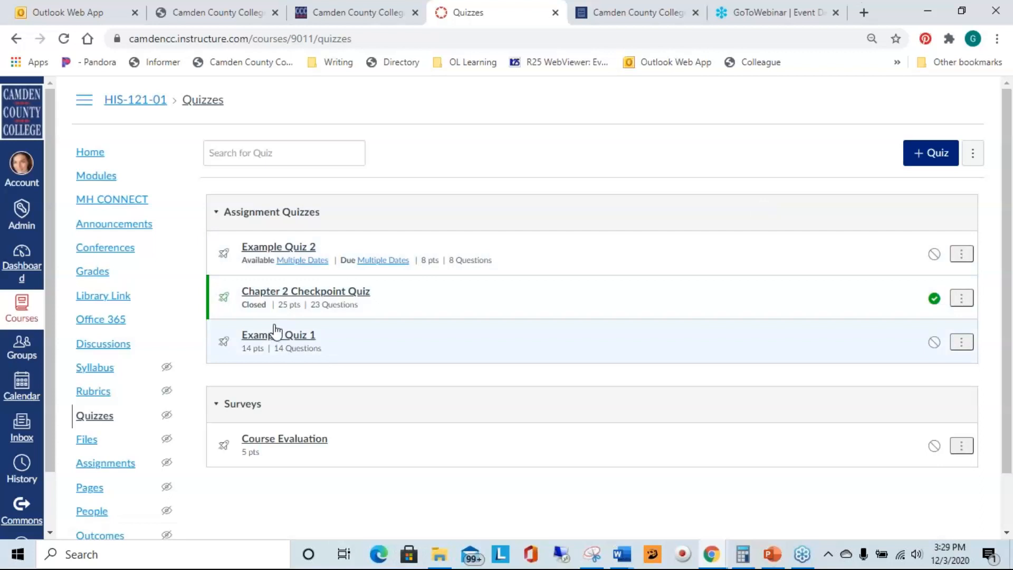
click(275, 338)
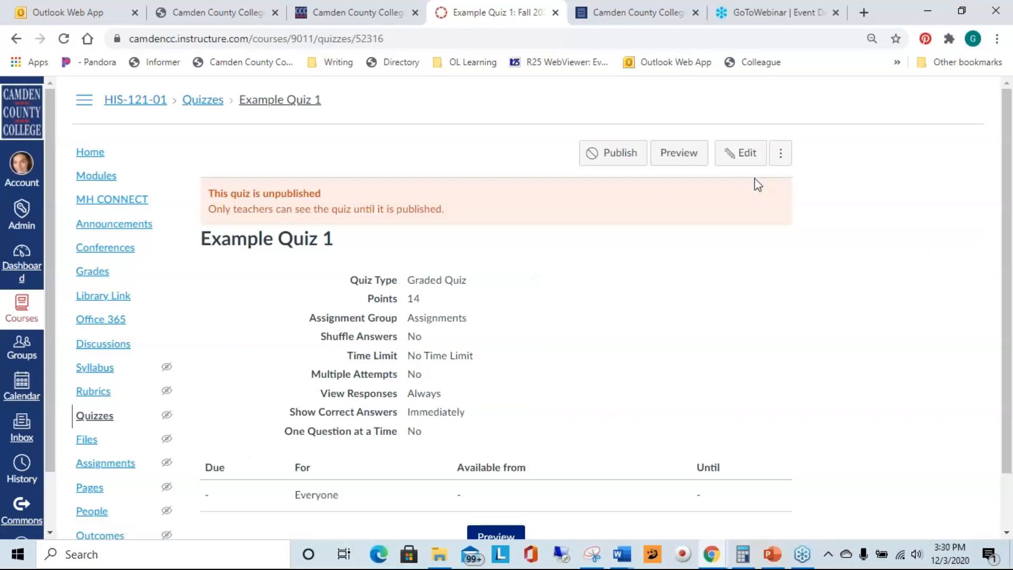
Edit Example Quiz 1's questions and start a new question group linked to the Chapter 1 question bank.
click(741, 153)
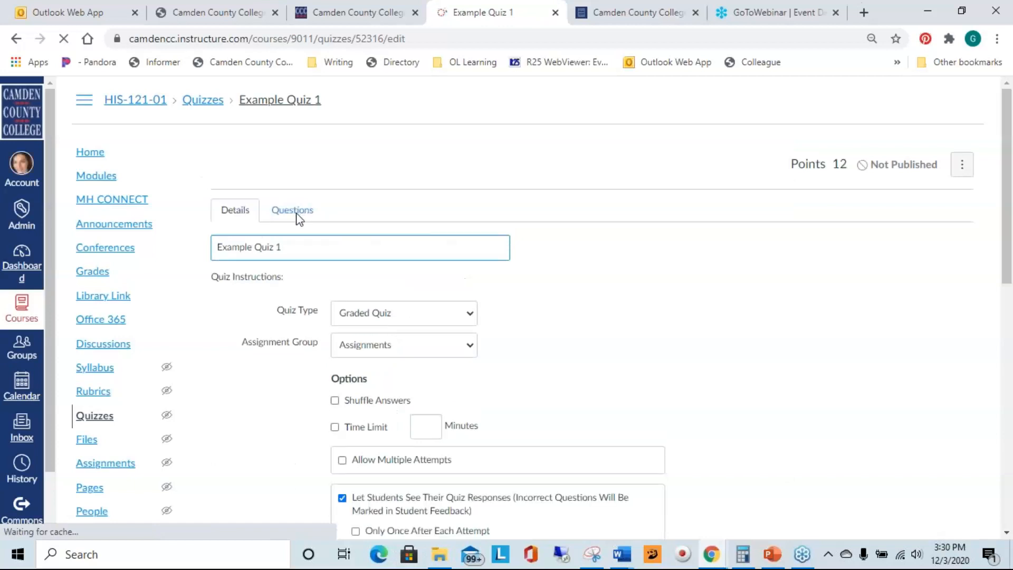
click(294, 212)
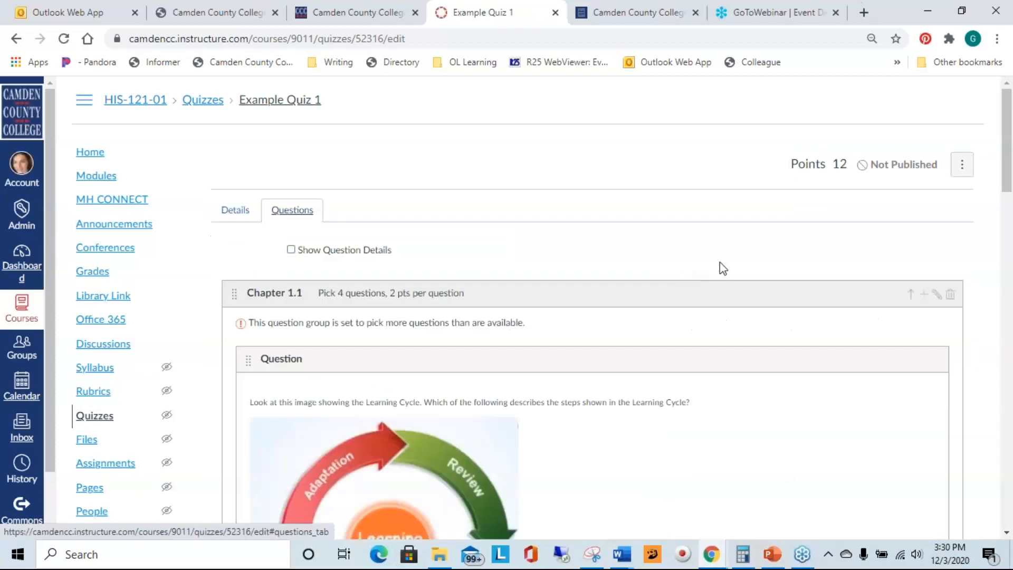
scroll(719, 262, down, 15)
scroll(725, 270, down, 10)
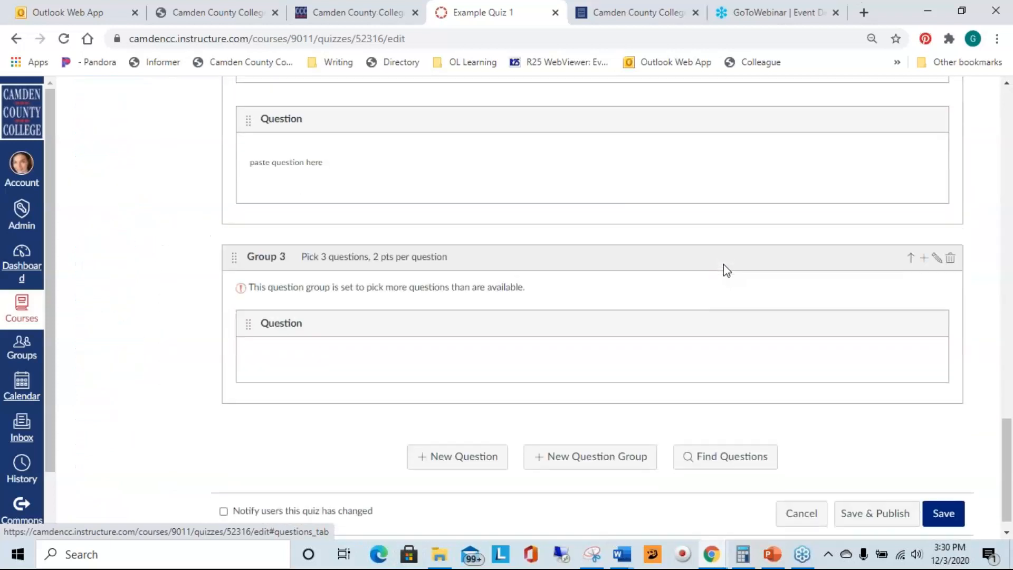
scroll(723, 264, down, 1)
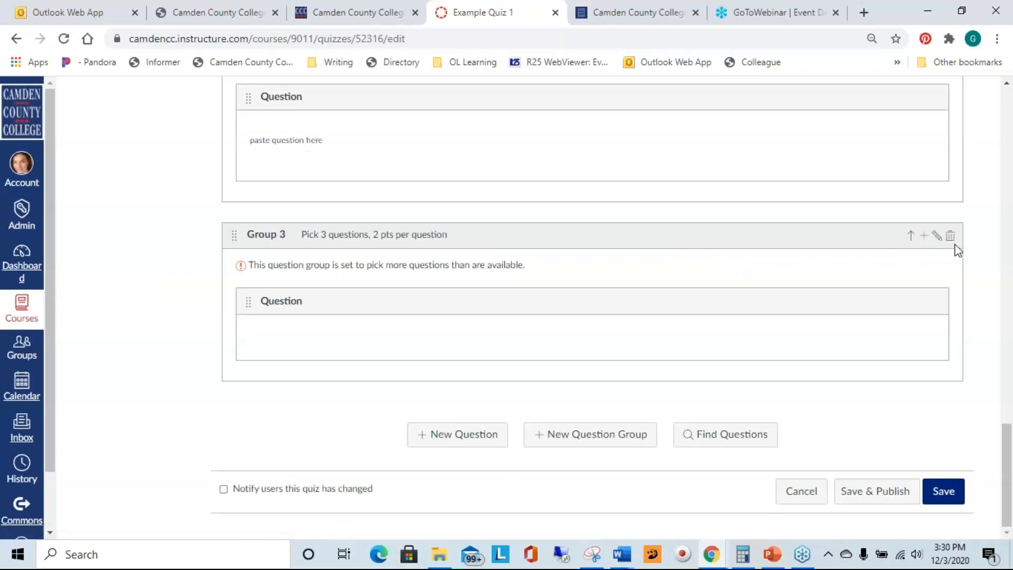
click(558, 438)
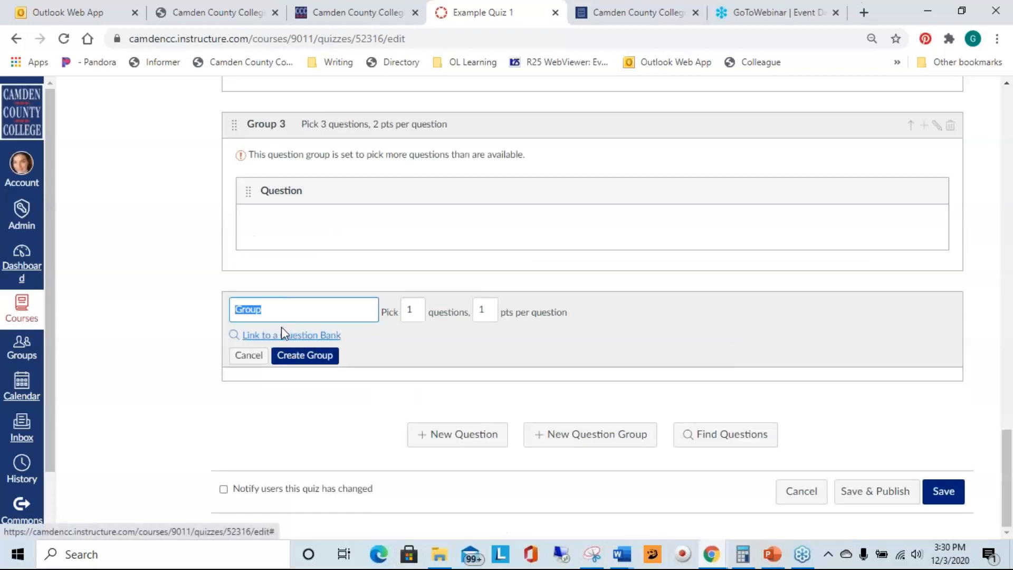
click(322, 336)
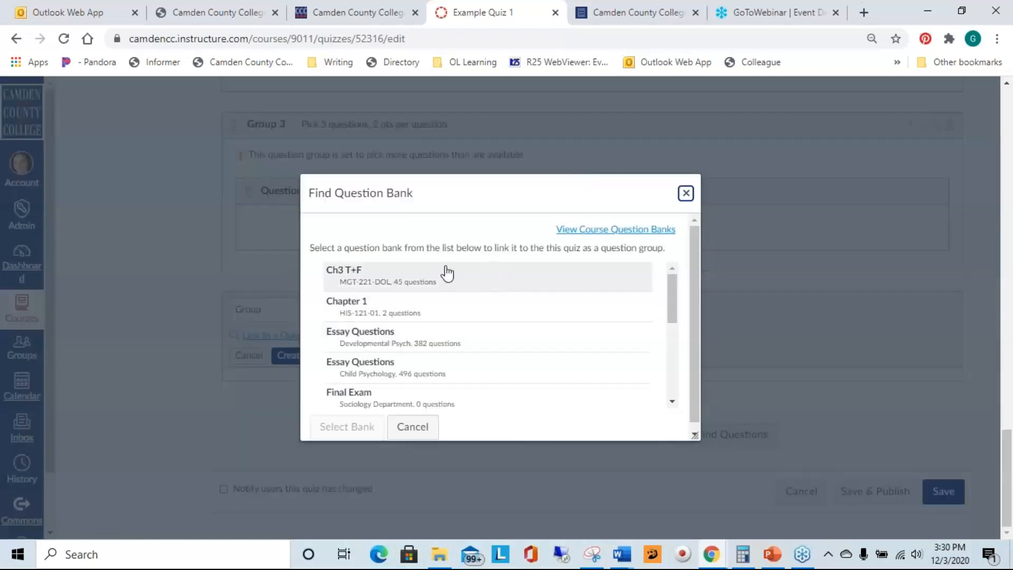
click(362, 310)
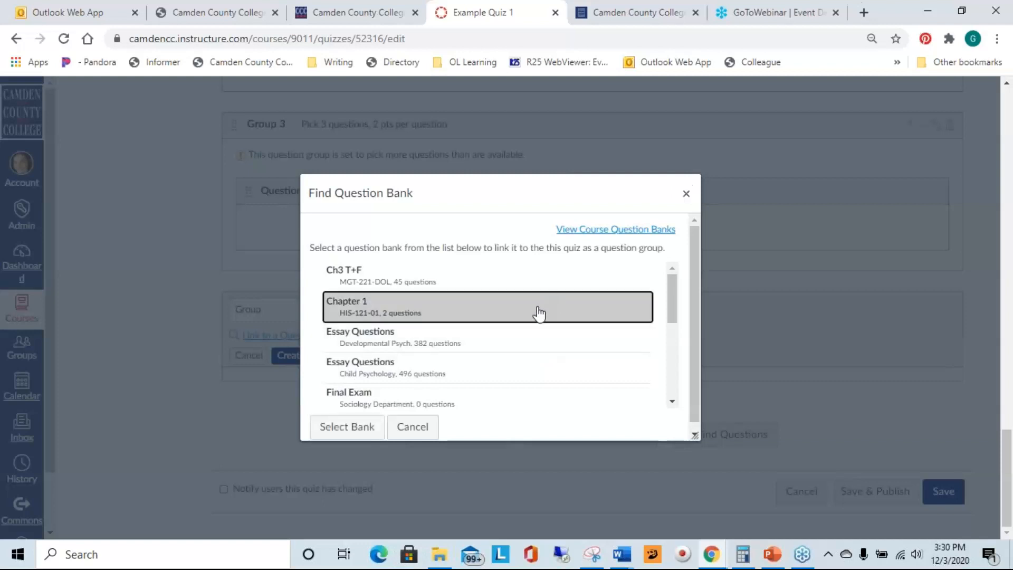
click(347, 426)
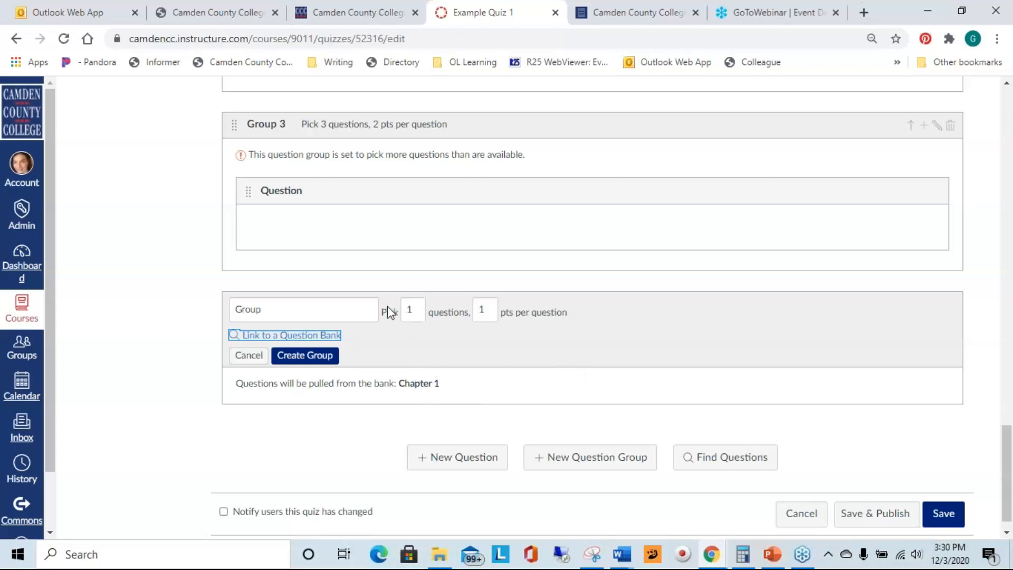
Set the new group to pick 2 questions from the bank and create the group.
click(420, 308)
key(BackSpace)
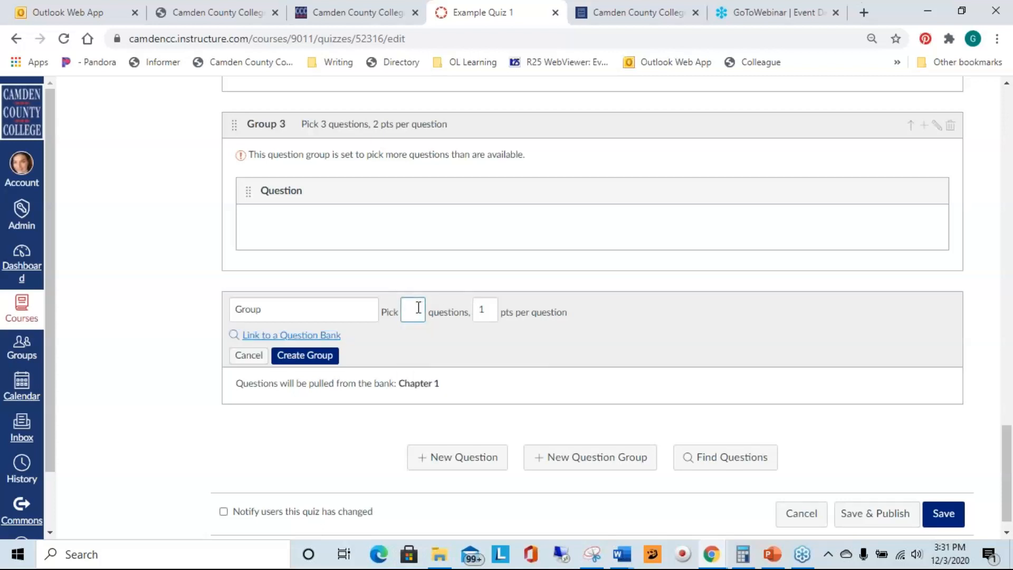
click(418, 307)
text(2)
click(635, 336)
click(319, 356)
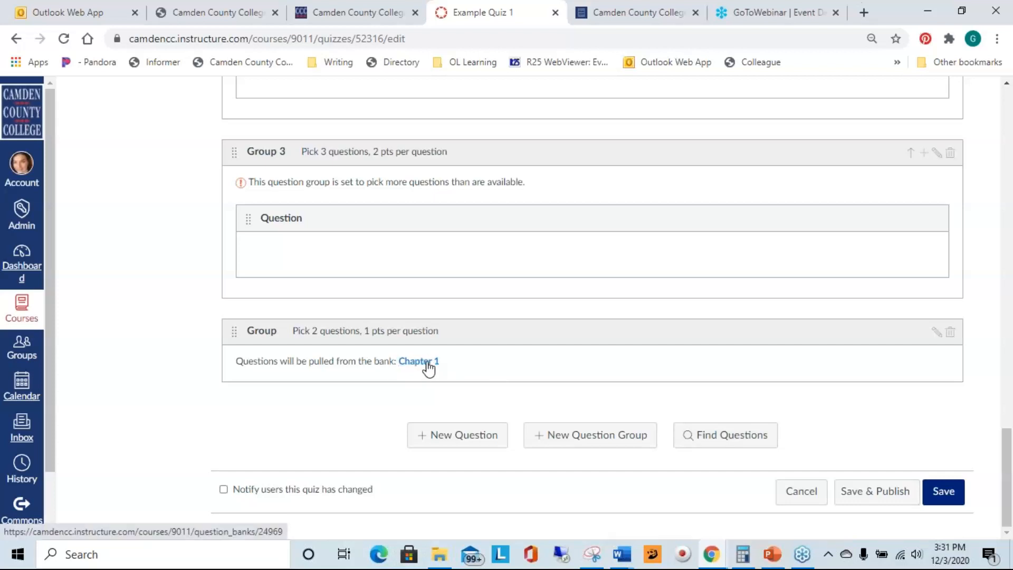
Find both questions in Sample Test Bank and add them to the question group named Group.
click(721, 441)
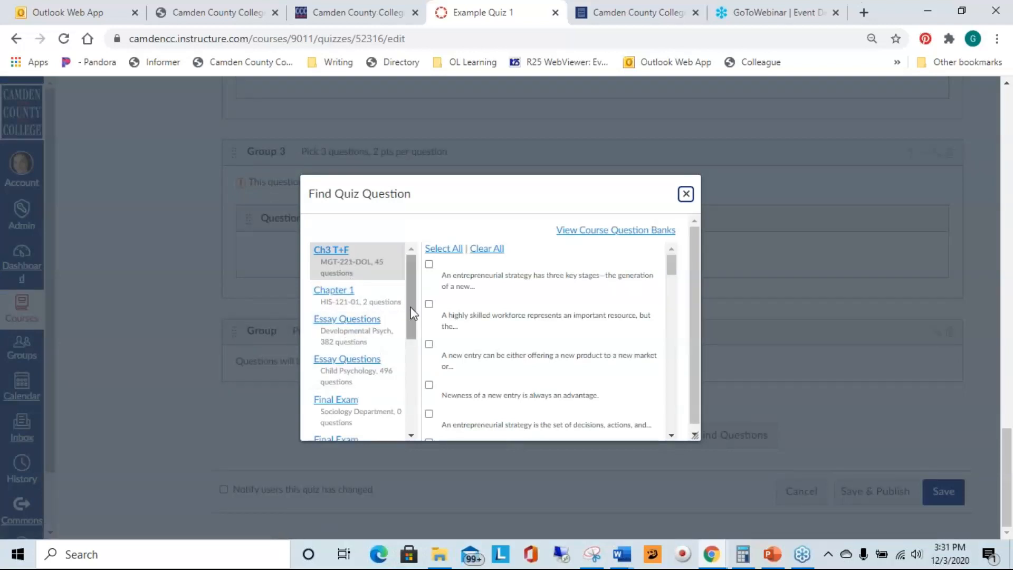
scroll(349, 345, down, 5)
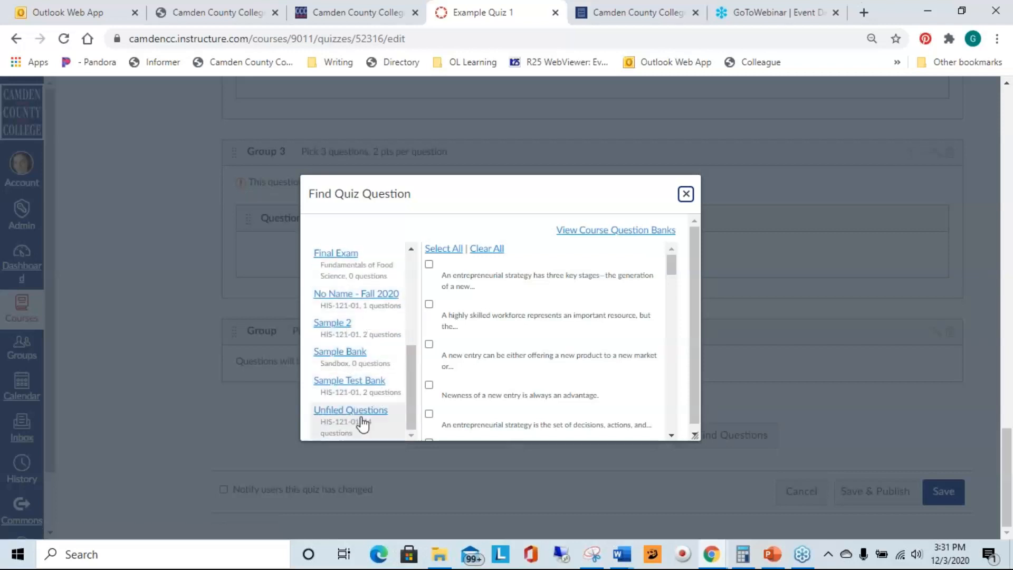
click(355, 391)
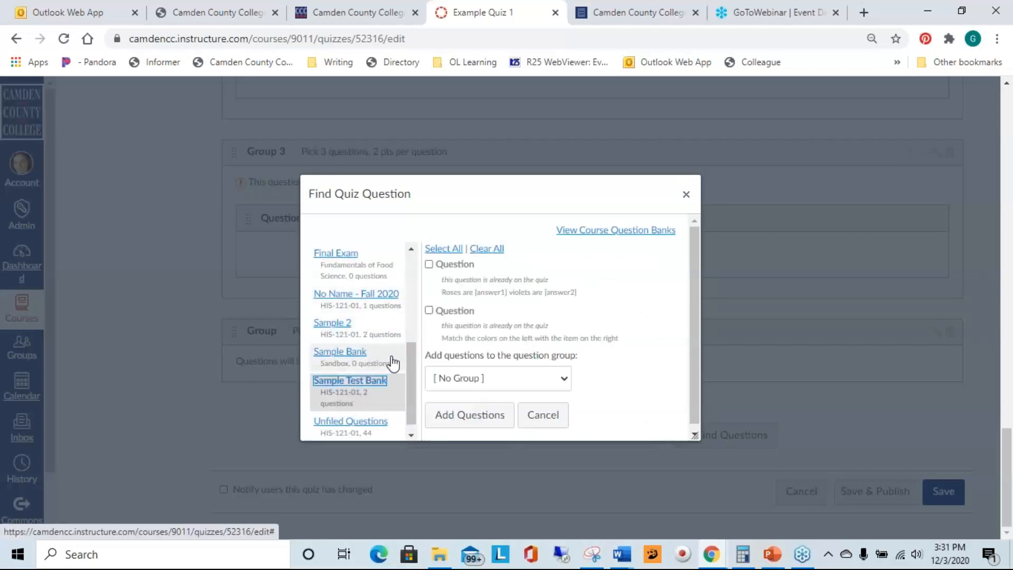
click(430, 265)
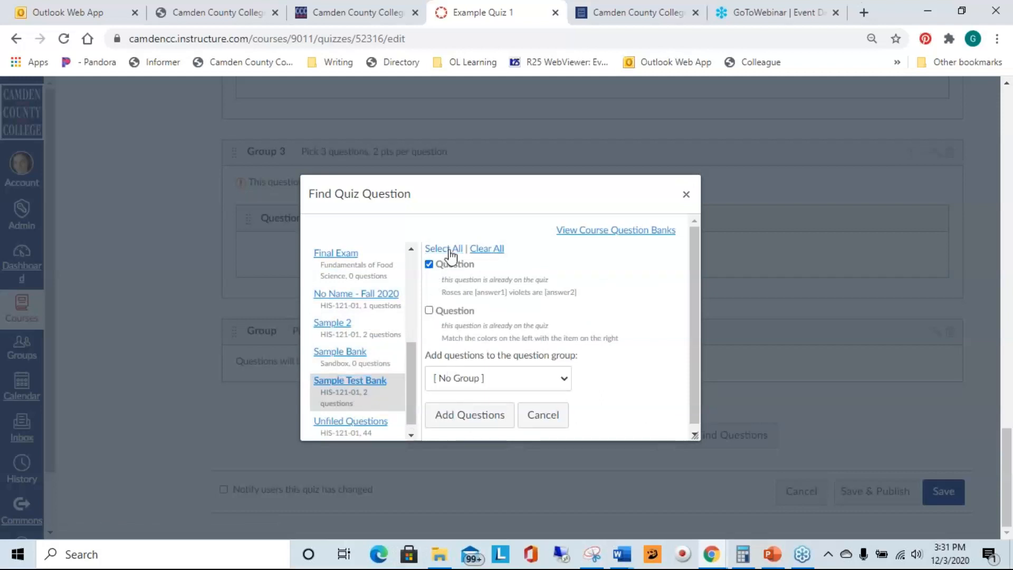
click(429, 311)
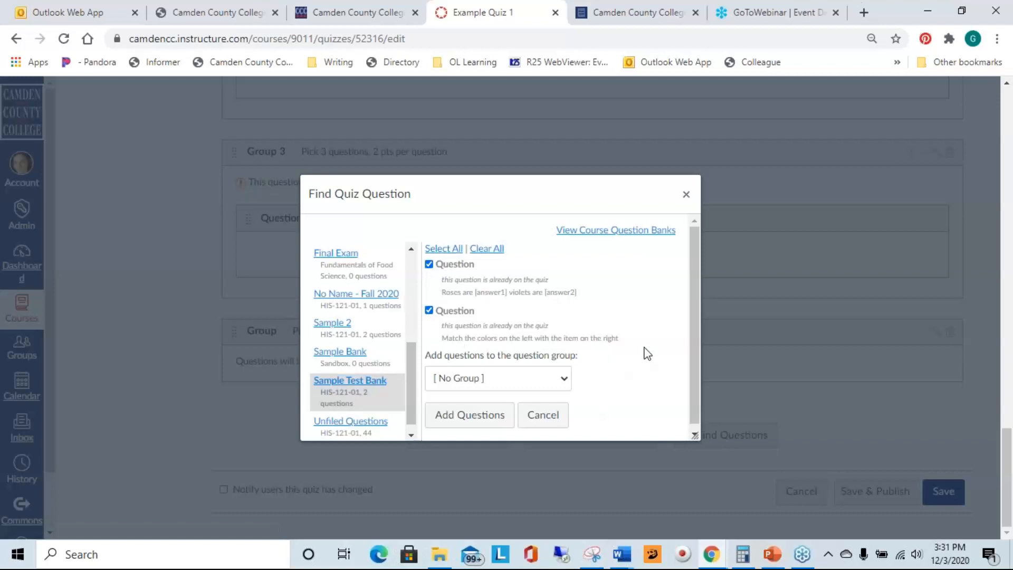
scroll(645, 356, down, 1)
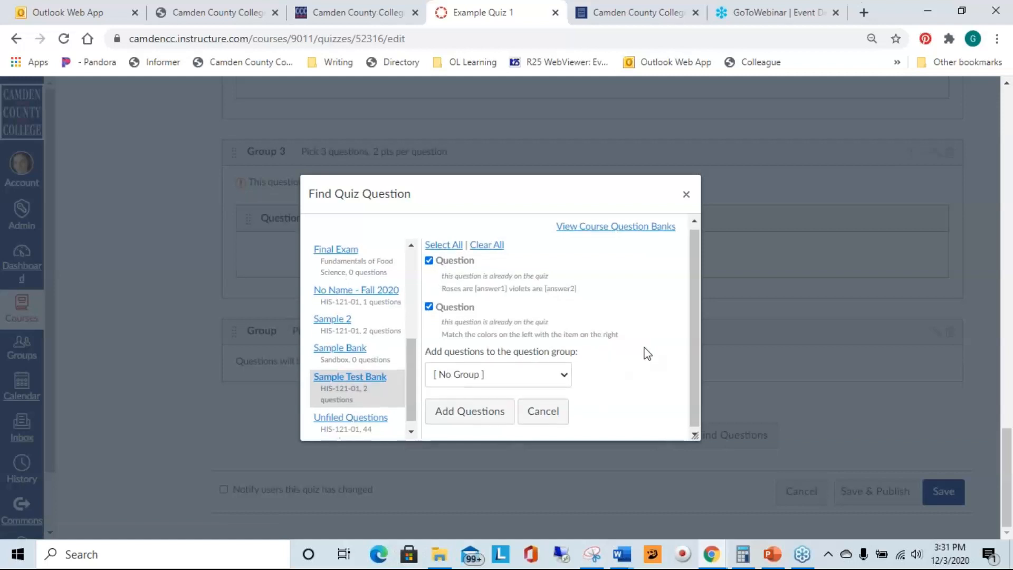
click(486, 372)
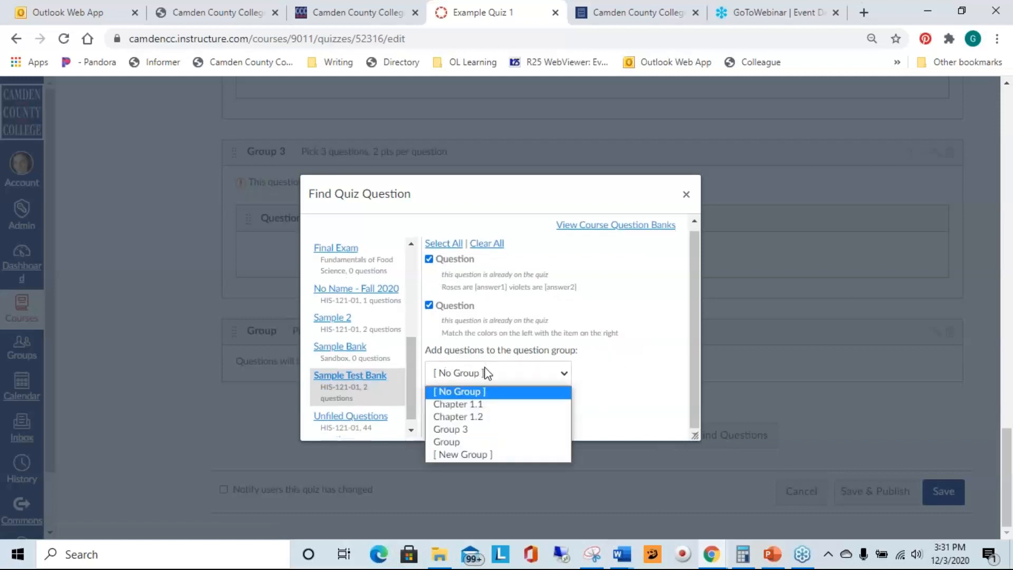
click(476, 443)
click(502, 415)
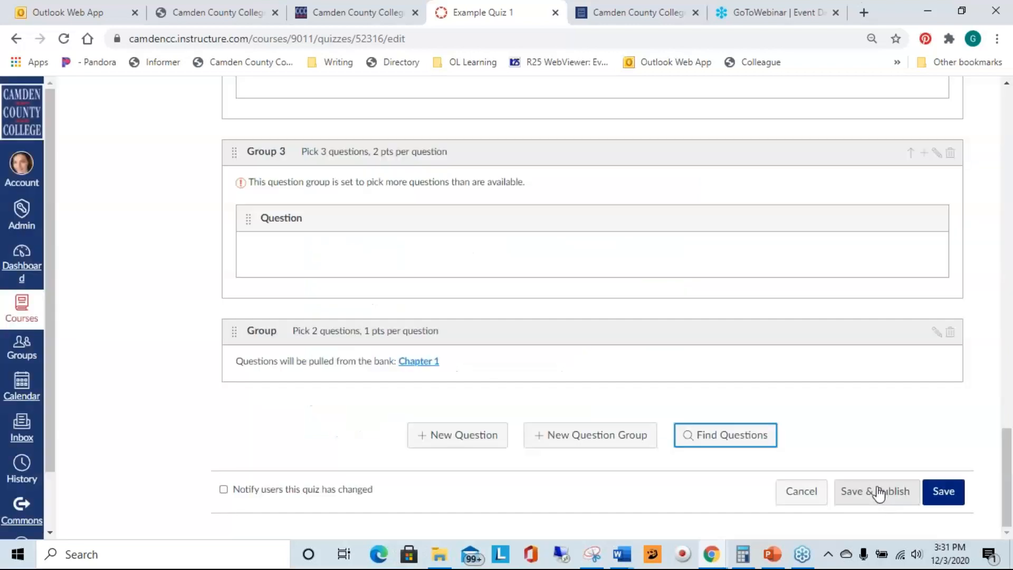
scroll(448, 349, down, 3)
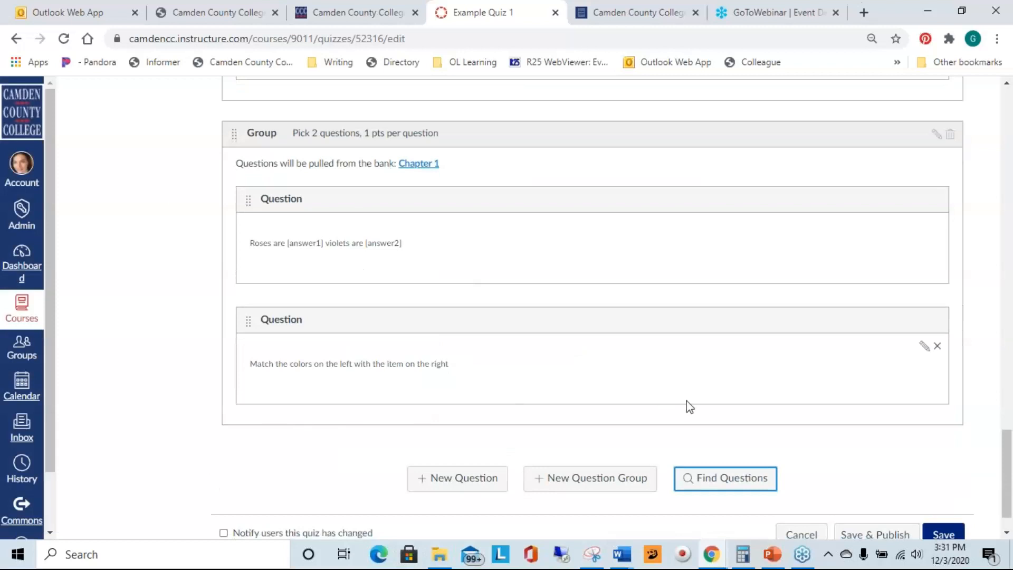
scroll(722, 402, down, 1)
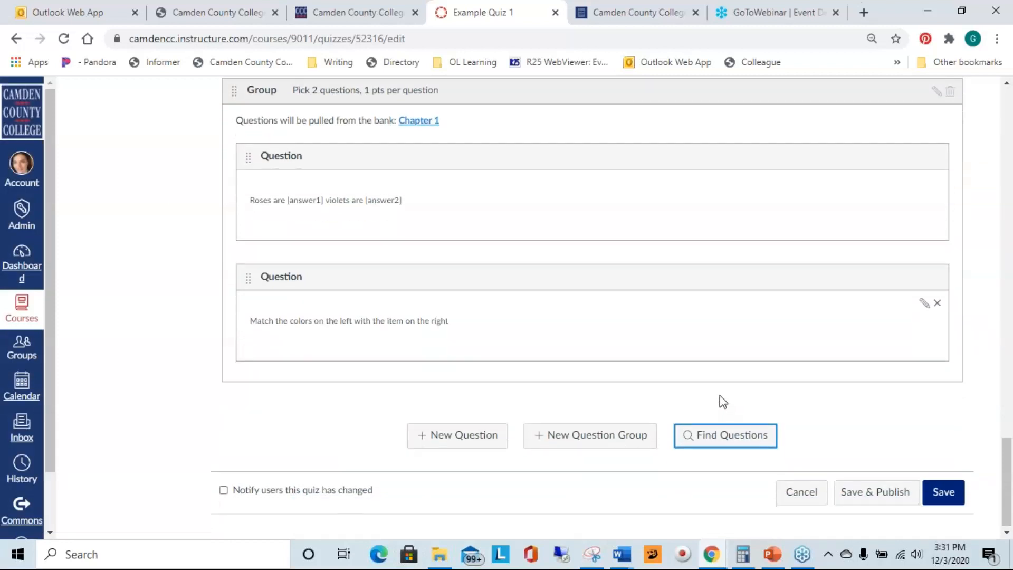
scroll(754, 393, up, 2)
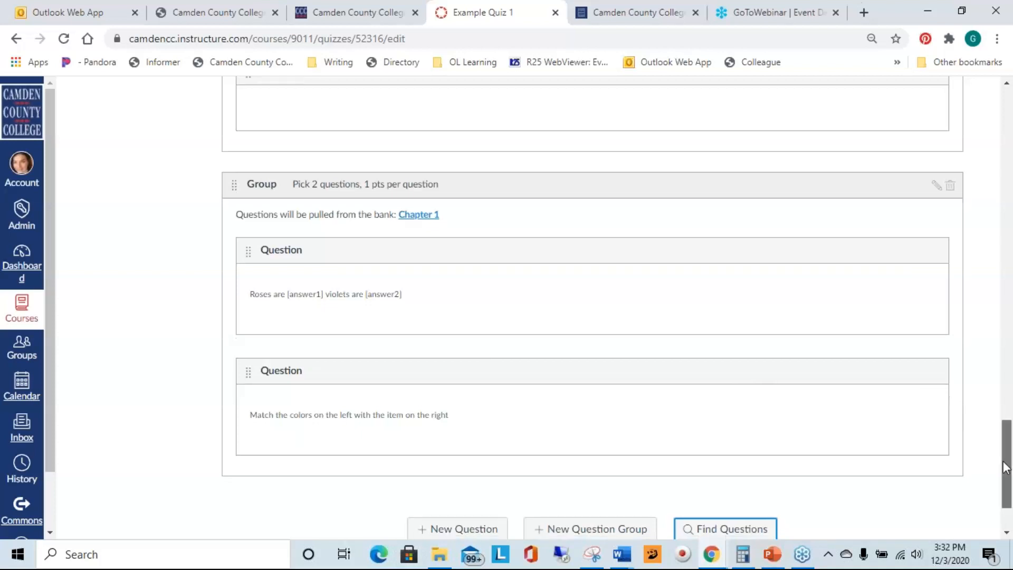
drag(1009, 463, 1009, 471)
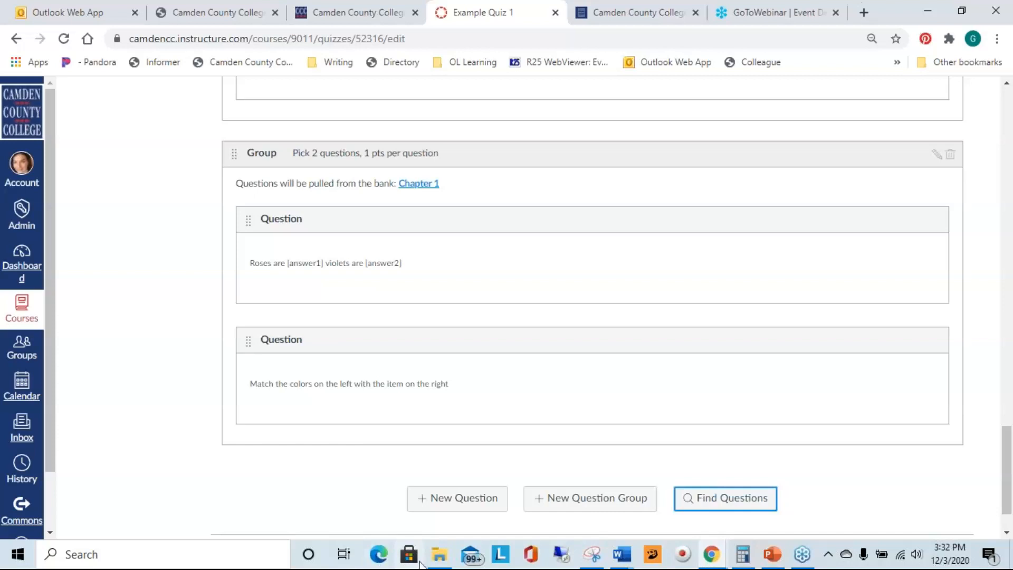
Go back to the course's quizzes, open Chapter 2 Checkpoint Quiz and open its moderation page.
drag(1009, 498, 1009, 93)
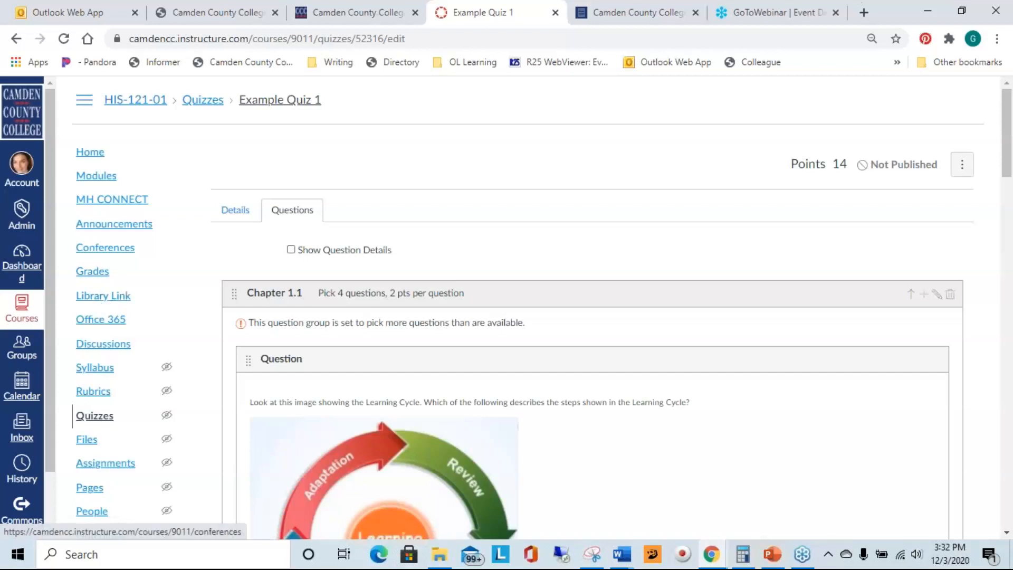
click(95, 415)
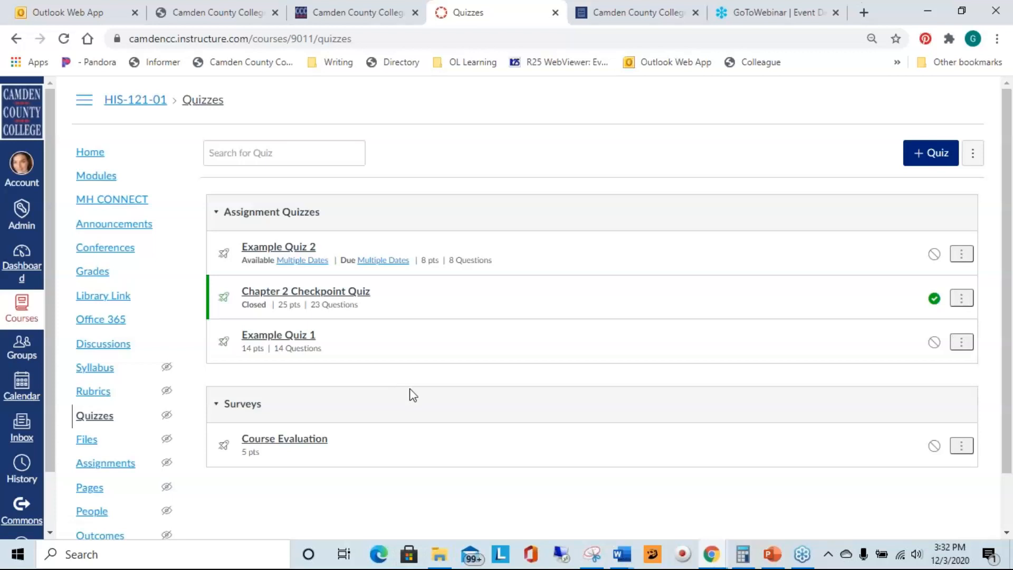
click(302, 299)
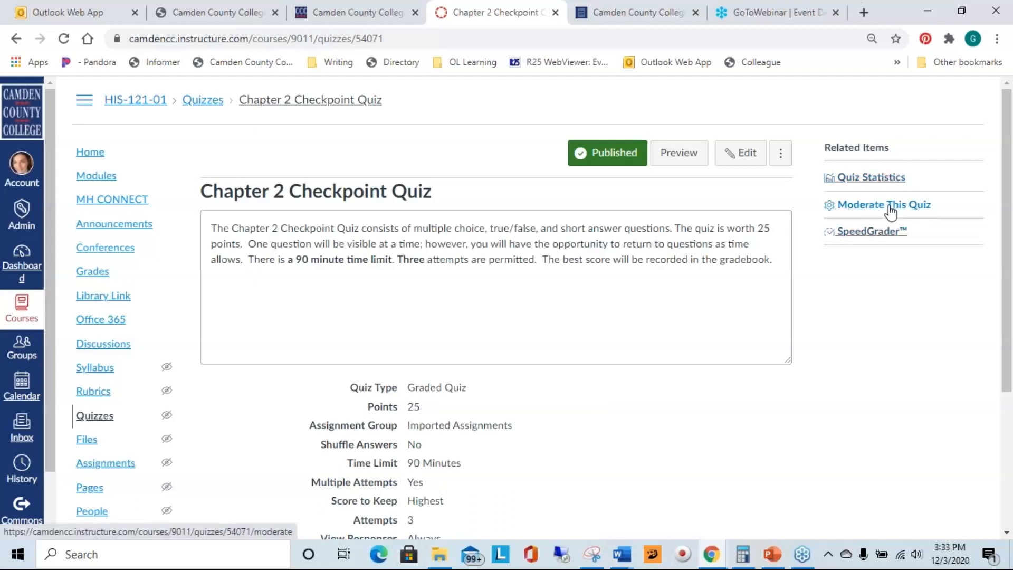
click(890, 210)
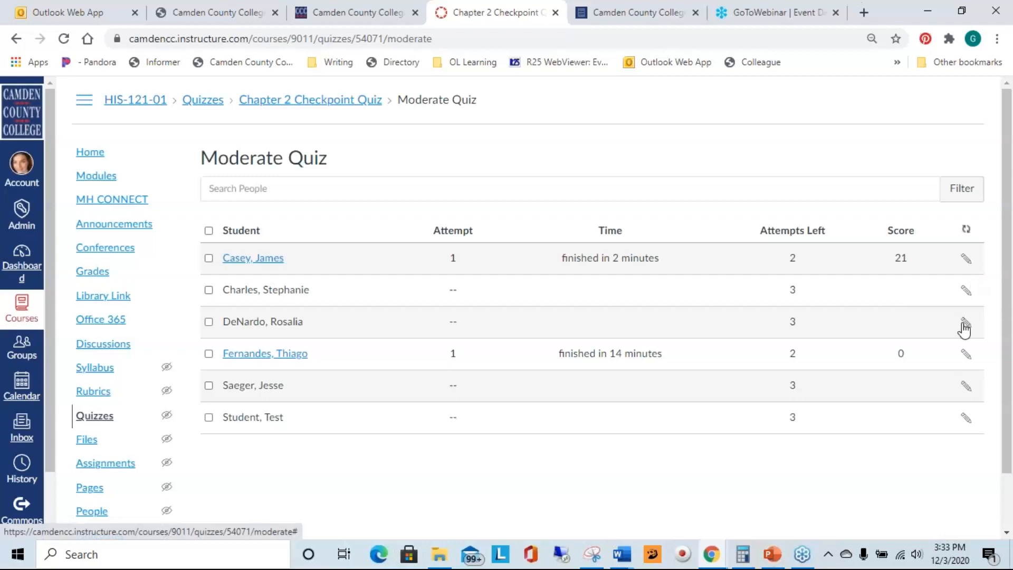
Open the extensions for the second student listed and grant 1 extra attempt.
click(966, 292)
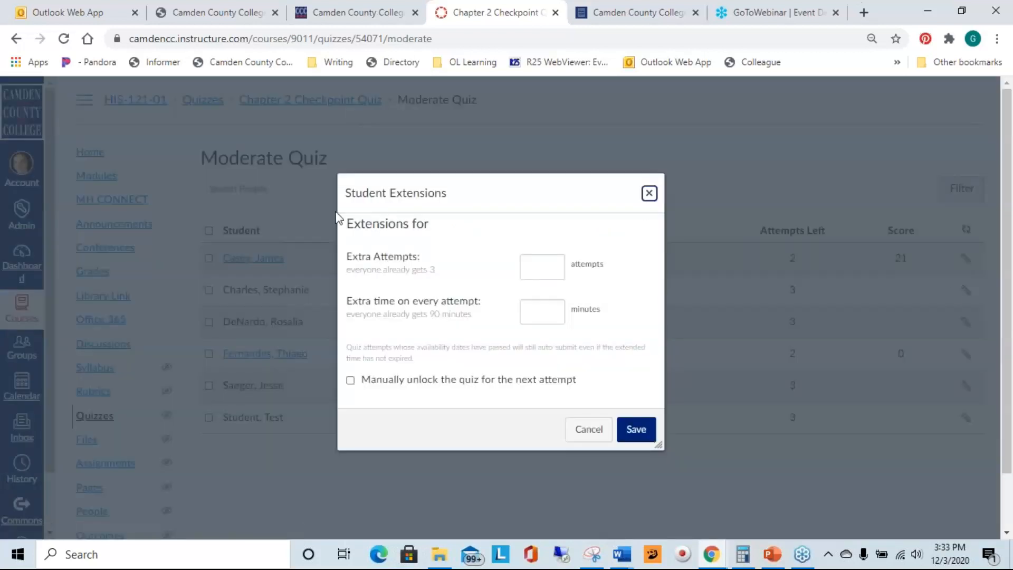
click(541, 268)
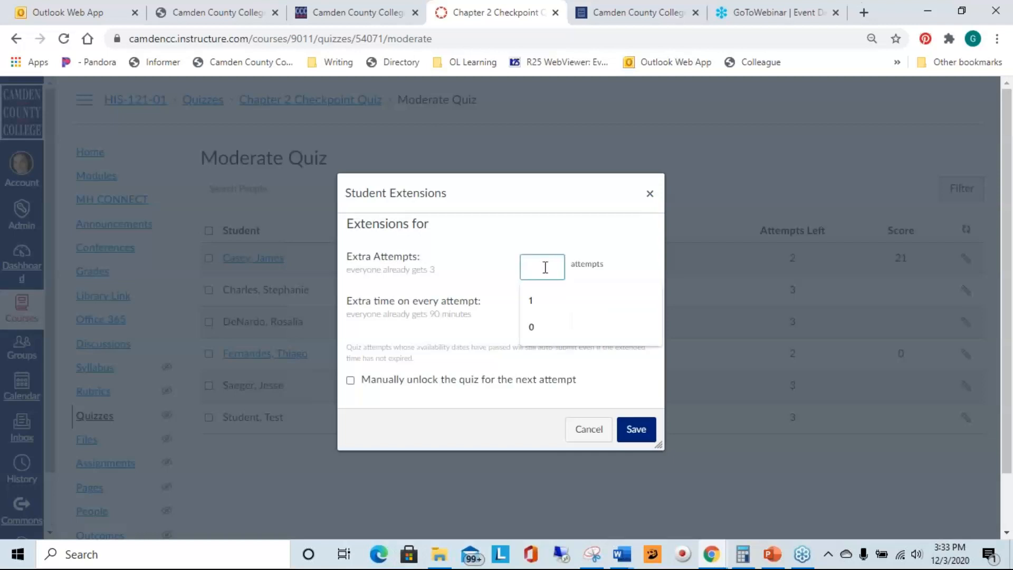
click(549, 234)
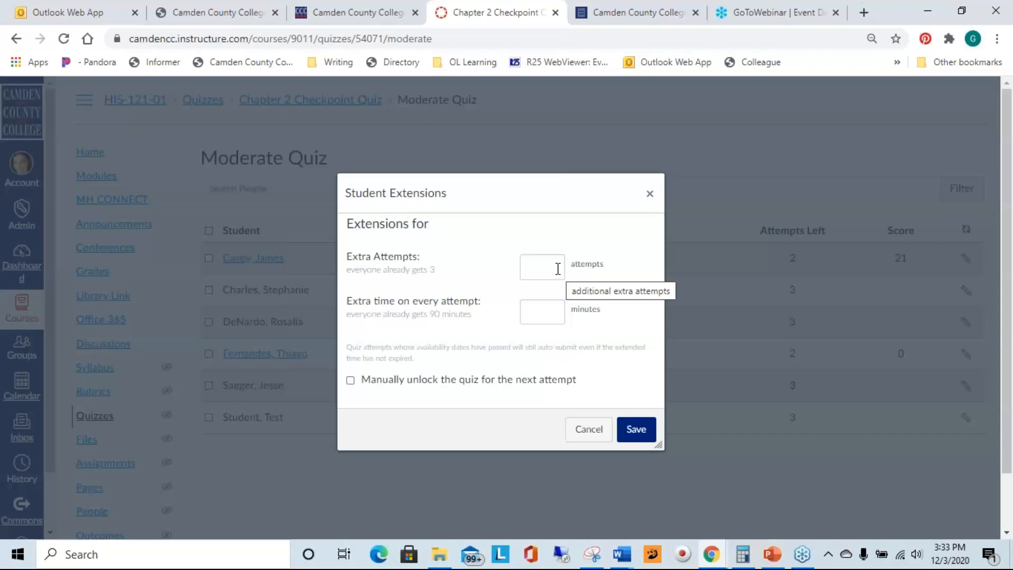
click(552, 269)
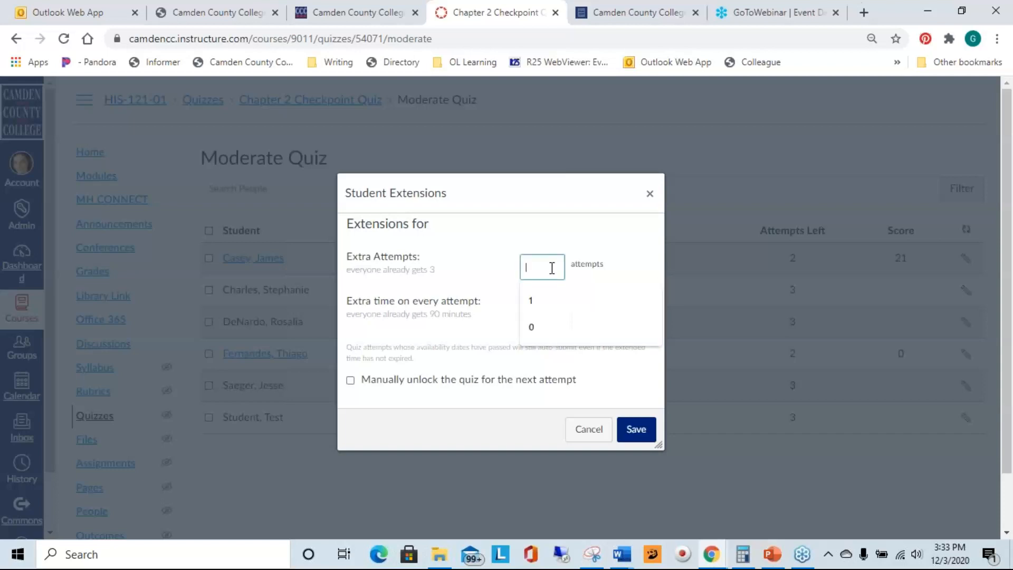
click(562, 294)
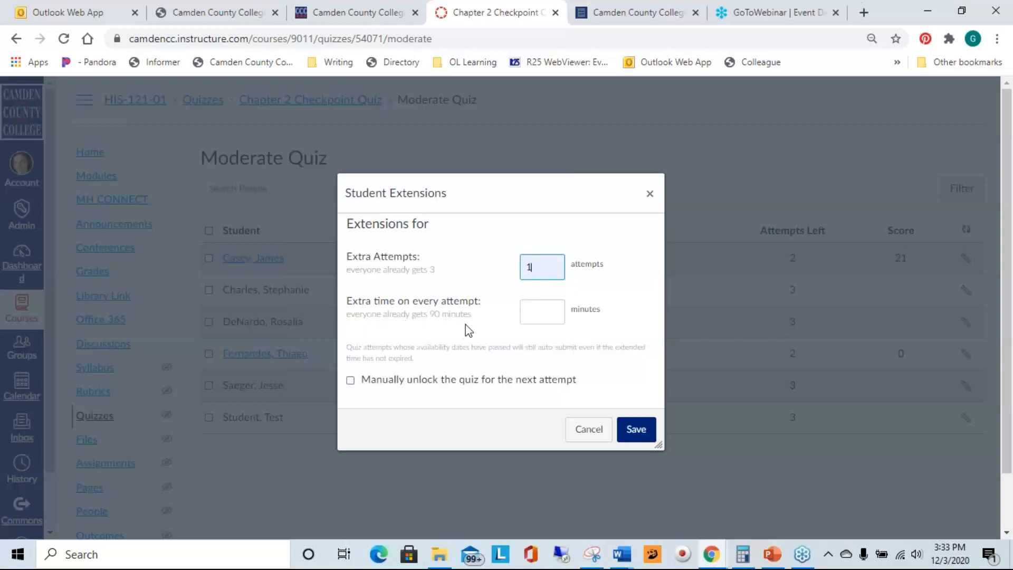
Grant 45 extra minutes per attempt with manual unlock for the next attempt, save the extensions and return to the quiz's page.
click(550, 313)
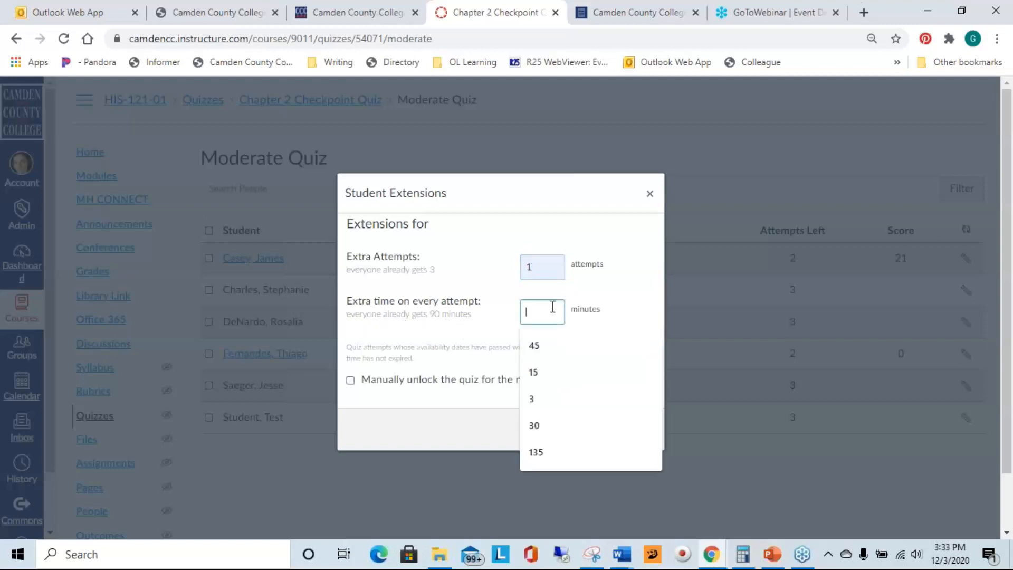
click(555, 343)
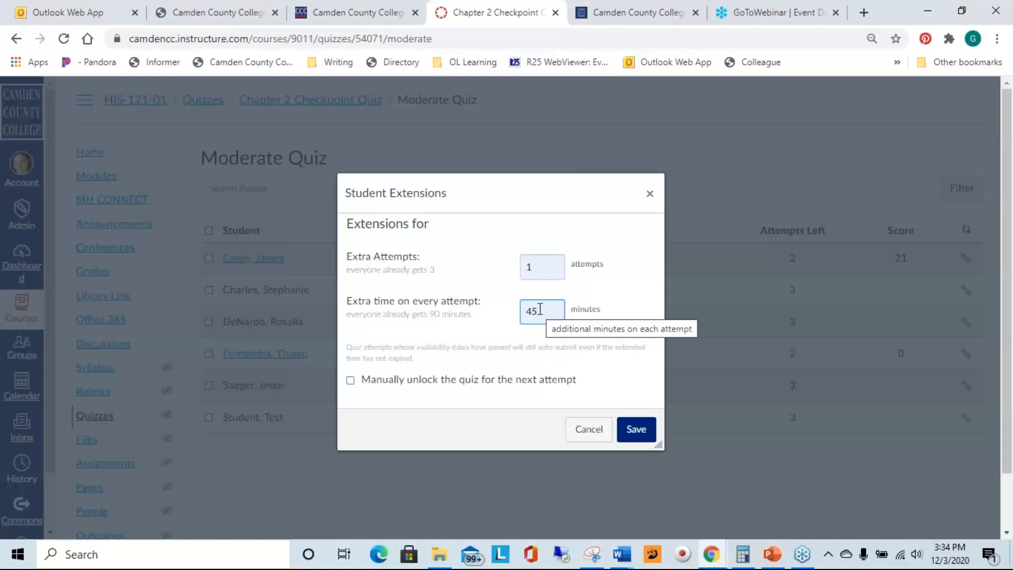
click(351, 381)
click(635, 430)
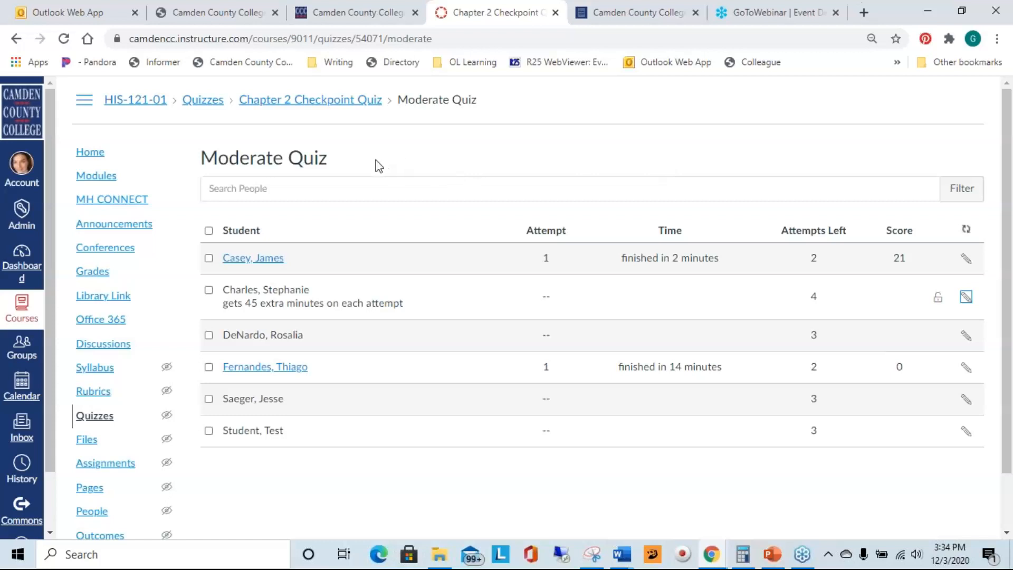
click(316, 103)
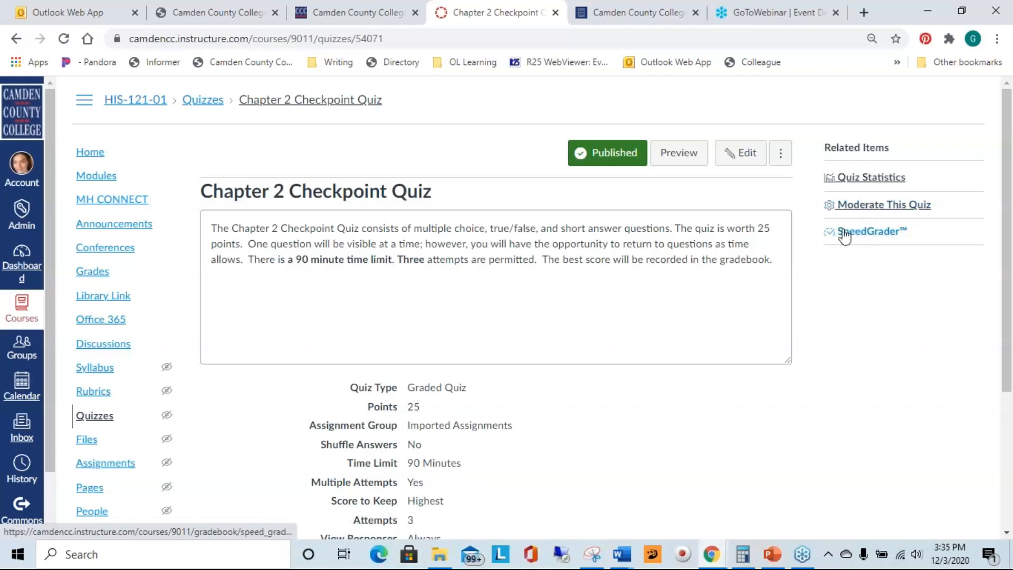
Open Chapter 2 Checkpoint Quiz in SpeedGrader and look through the list of students and their grading status.
click(876, 234)
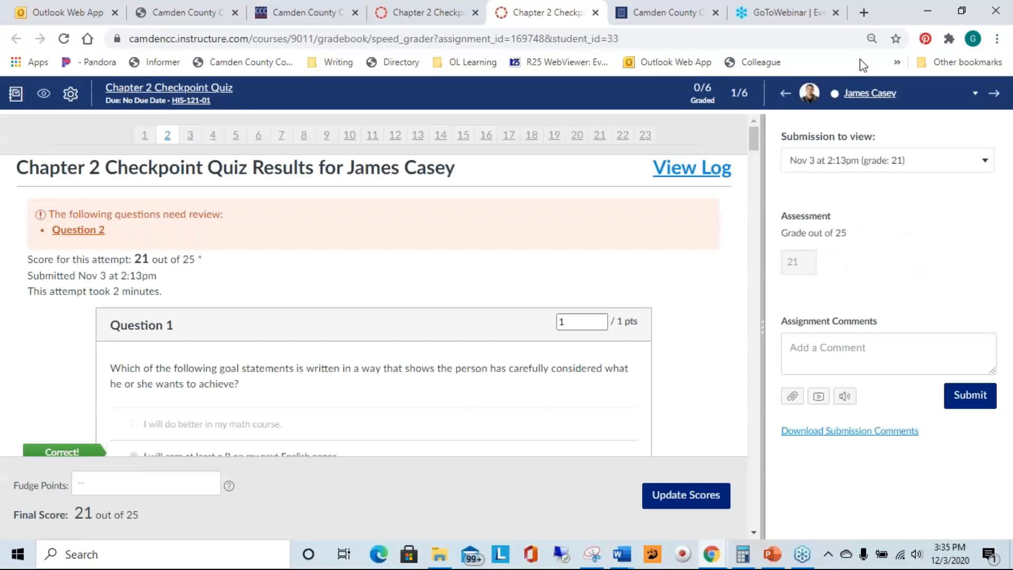
click(868, 95)
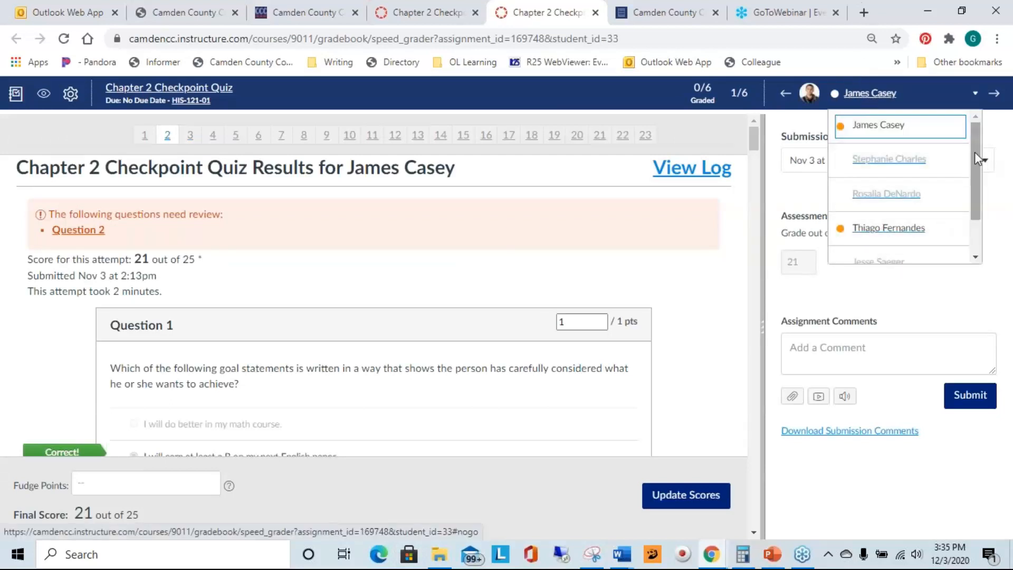
scroll(974, 152, down, 1)
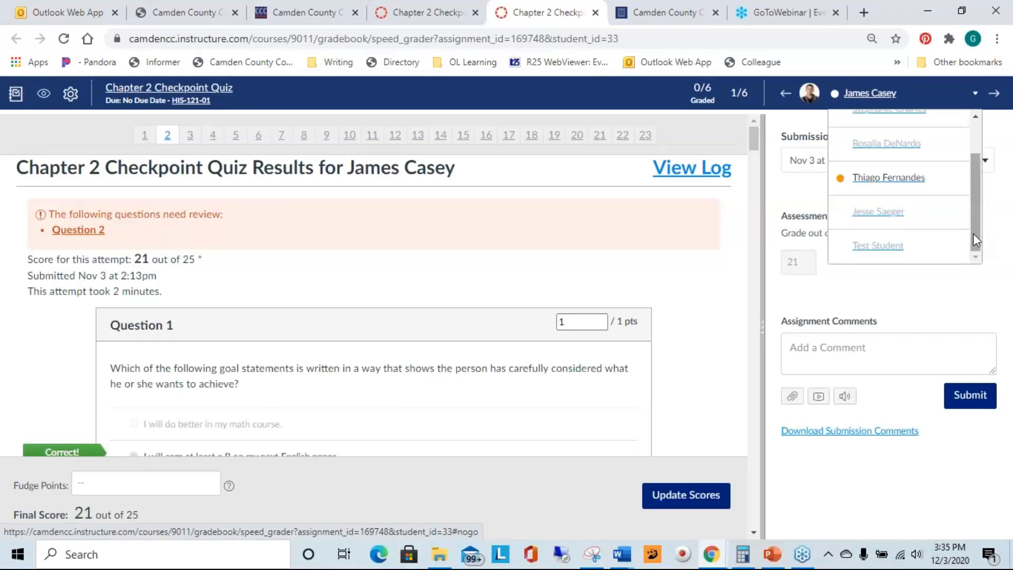
scroll(972, 233, up, 1)
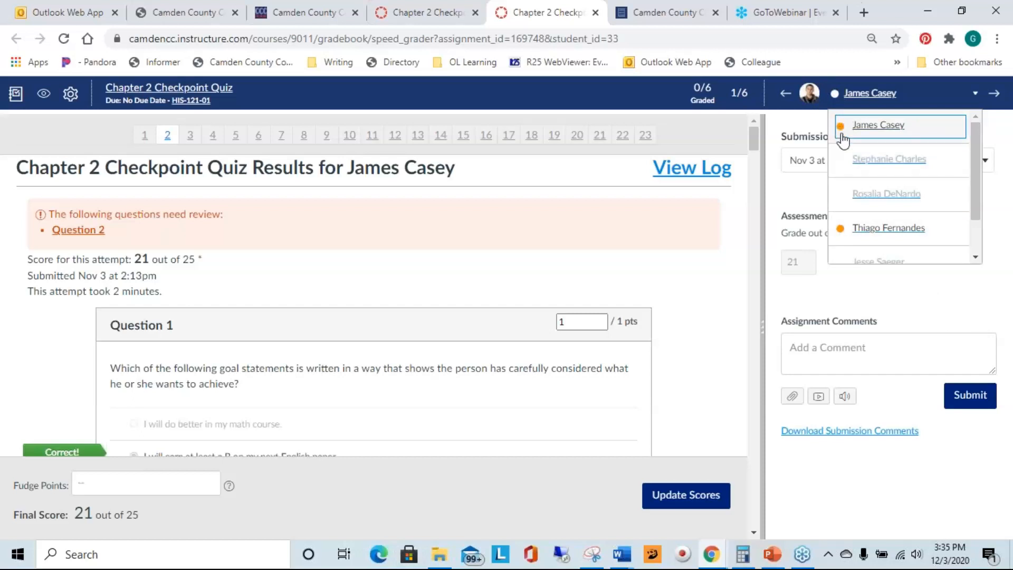
click(915, 304)
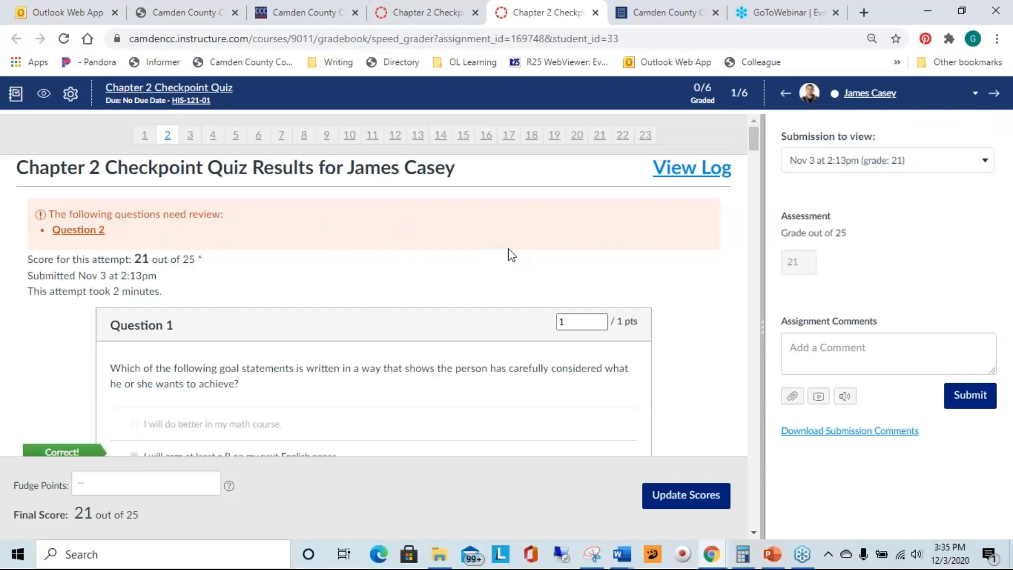
Examine the displayed student's quiz results, including the written answer to Question 2, which is flagged for review.
scroll(511, 255, down, 5)
scroll(511, 255, down, 10)
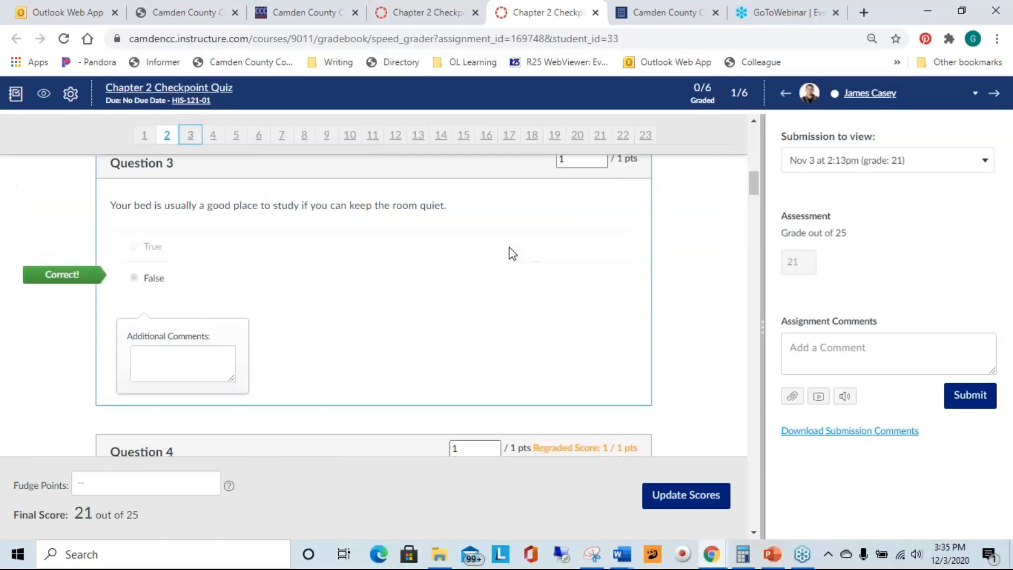
scroll(509, 254, down, 2)
scroll(689, 256, up, 18)
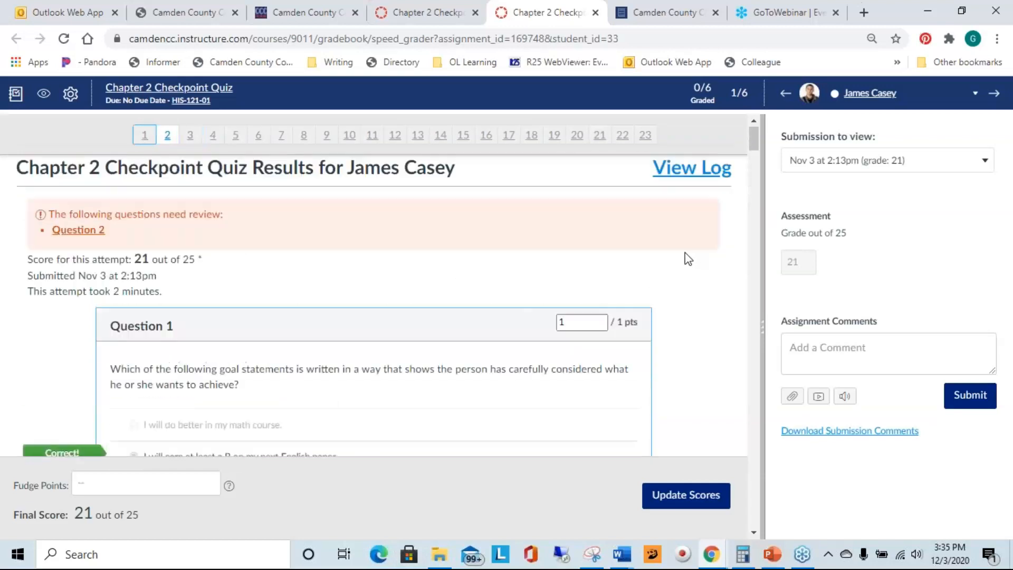
click(79, 229)
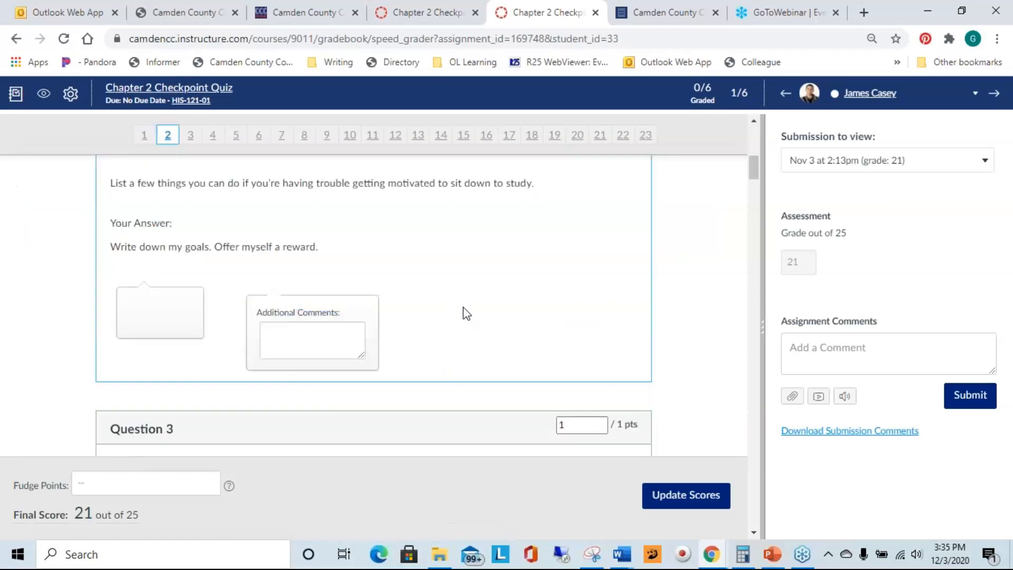
scroll(463, 313, up, 2)
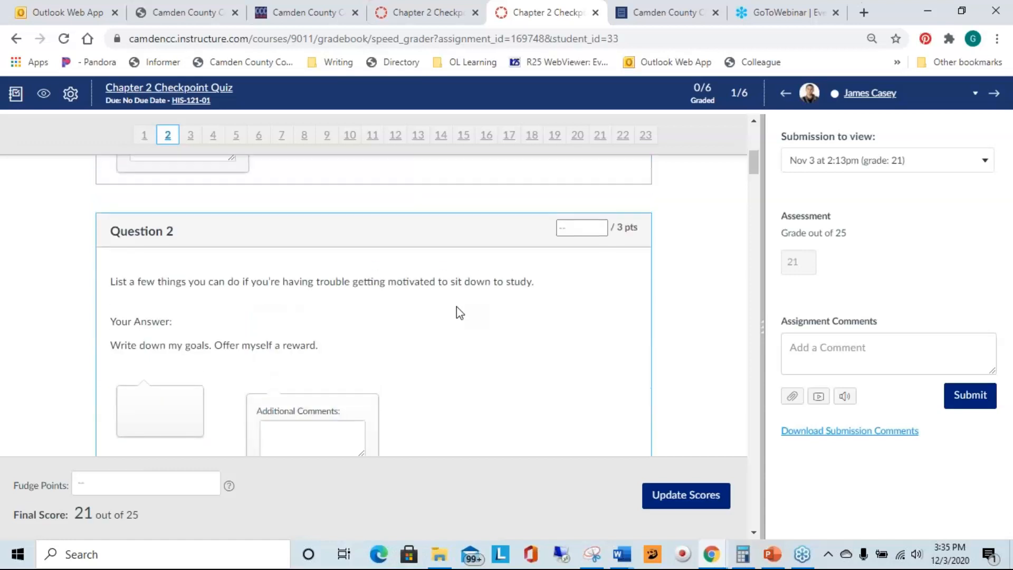
scroll(457, 311, down, 2)
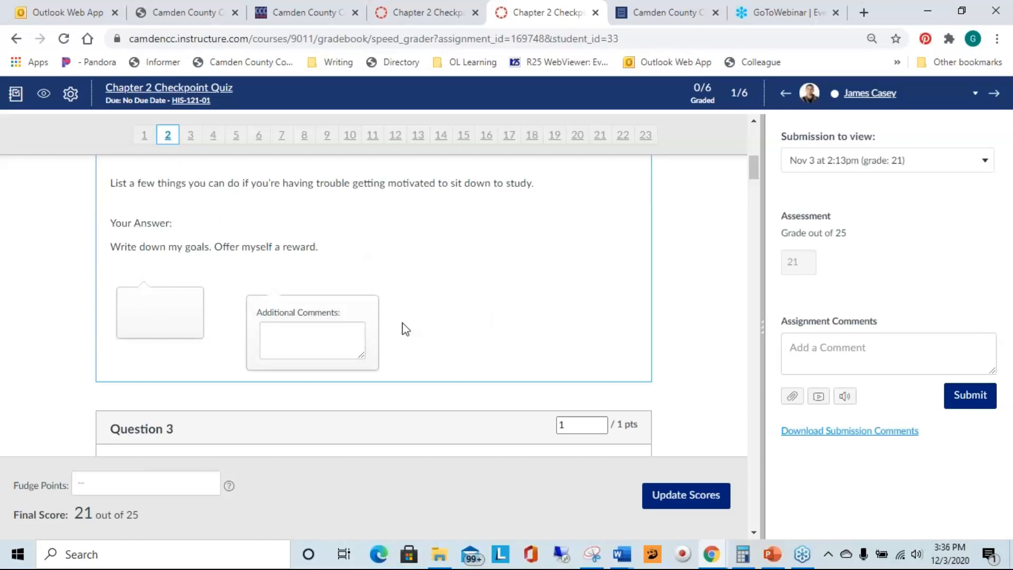
drag(249, 247, 298, 248)
click(460, 278)
scroll(517, 232, up, 2)
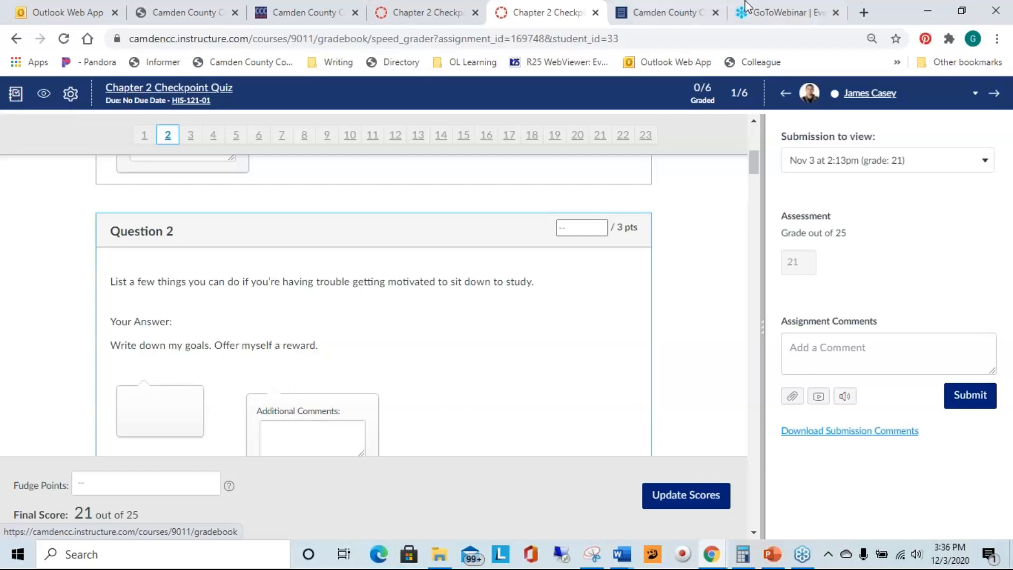
scroll(258, 306, up, 2)
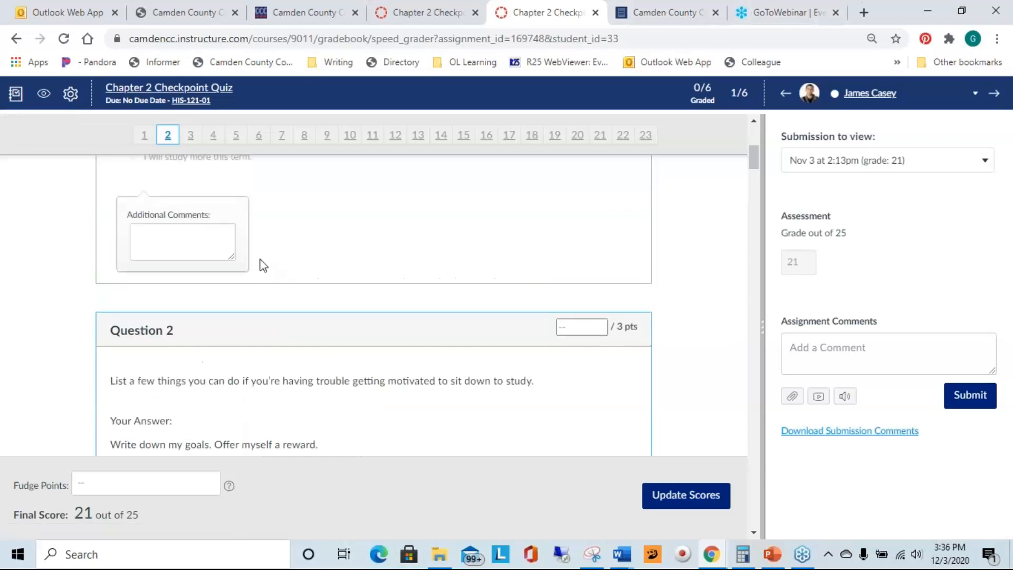
Close SpeedGrader, return to the dashboard and open the US History I course.
click(595, 12)
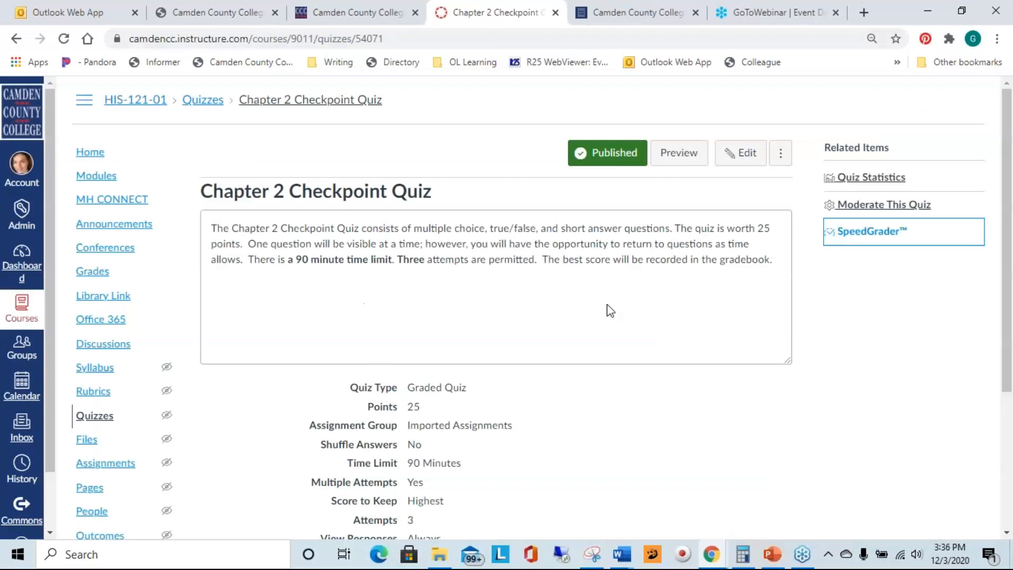
scroll(630, 298, down, 2)
scroll(628, 295, up, 2)
click(36, 280)
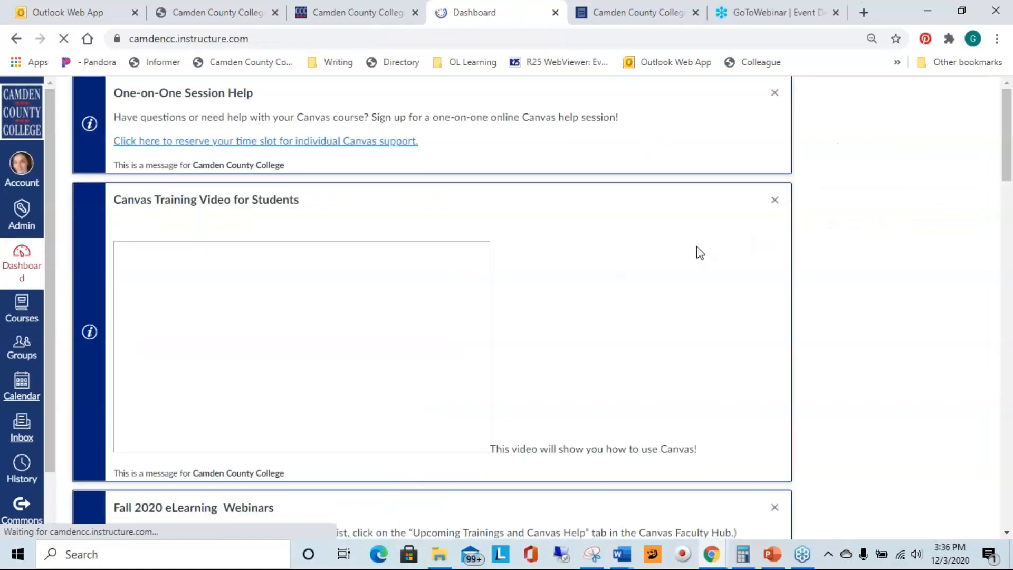
scroll(697, 253, down, 6)
scroll(697, 253, down, 8)
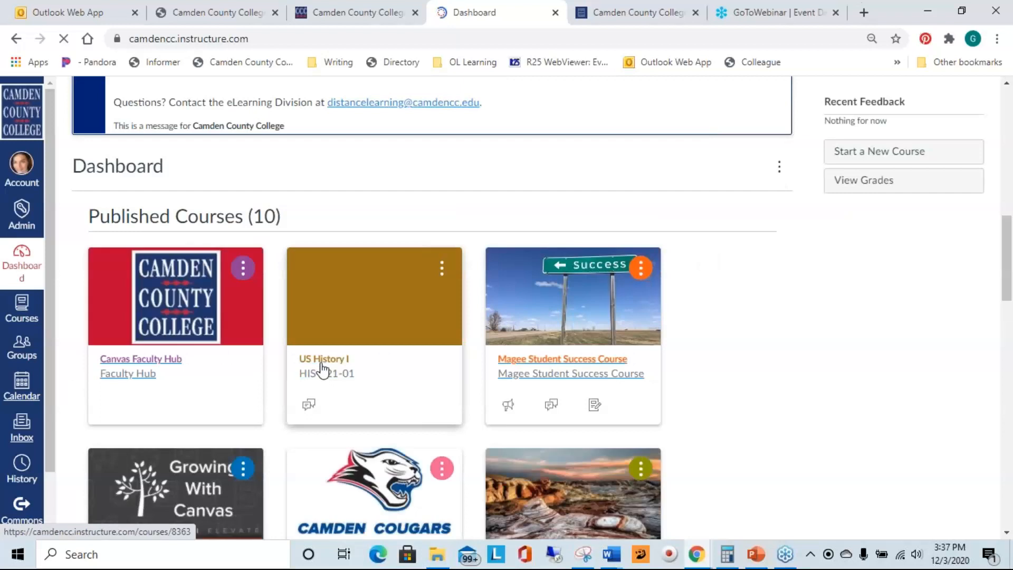
click(323, 367)
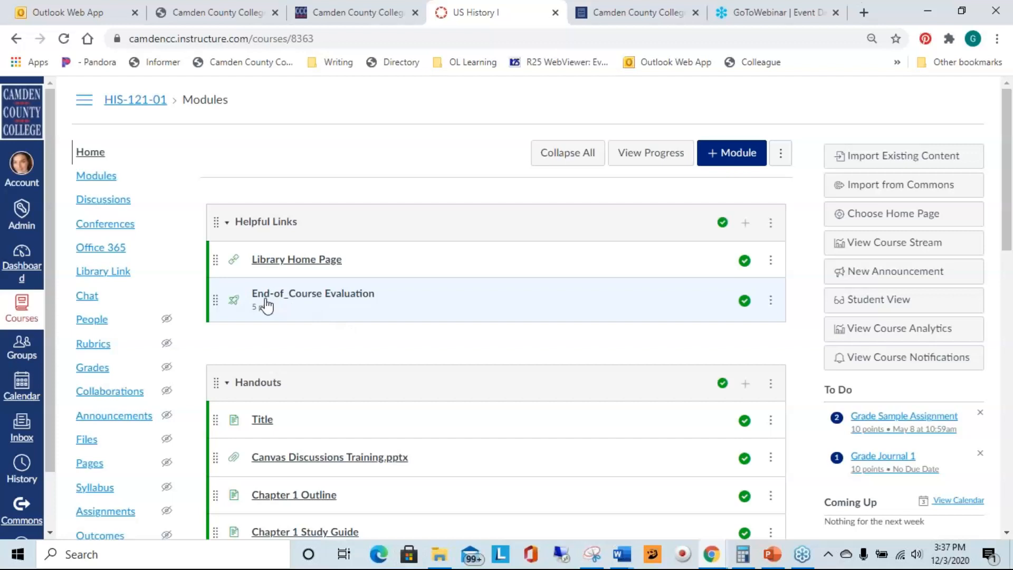
Open the End-of_Course Evaluation survey for editing and review its instructions and quiz type settings.
click(319, 299)
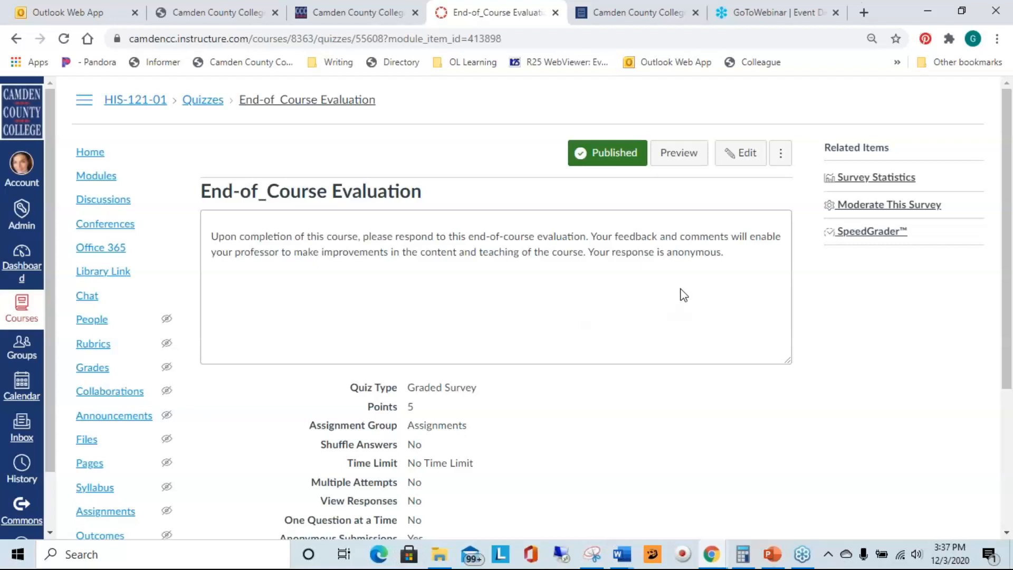
click(742, 155)
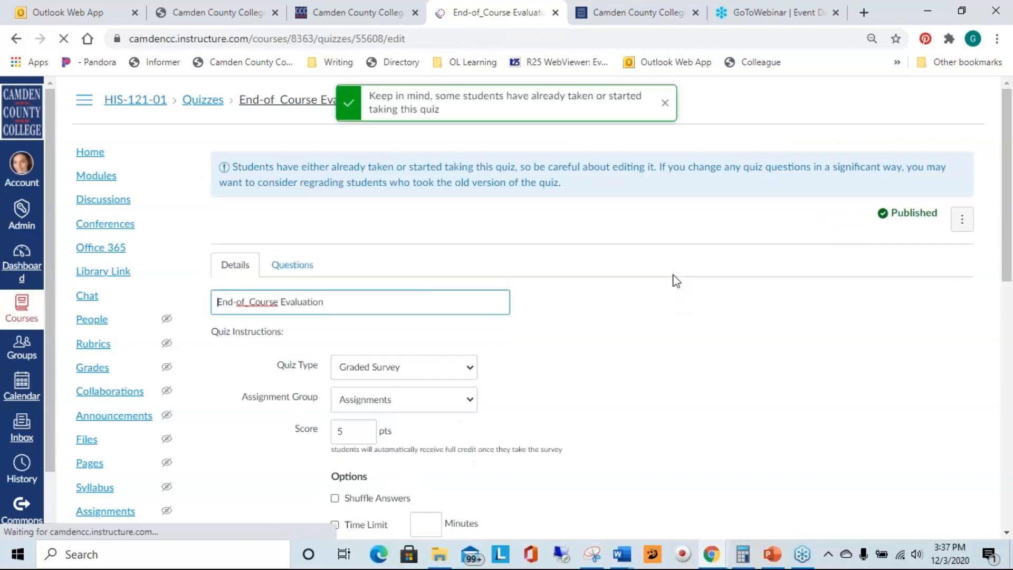
scroll(674, 240, down, 2)
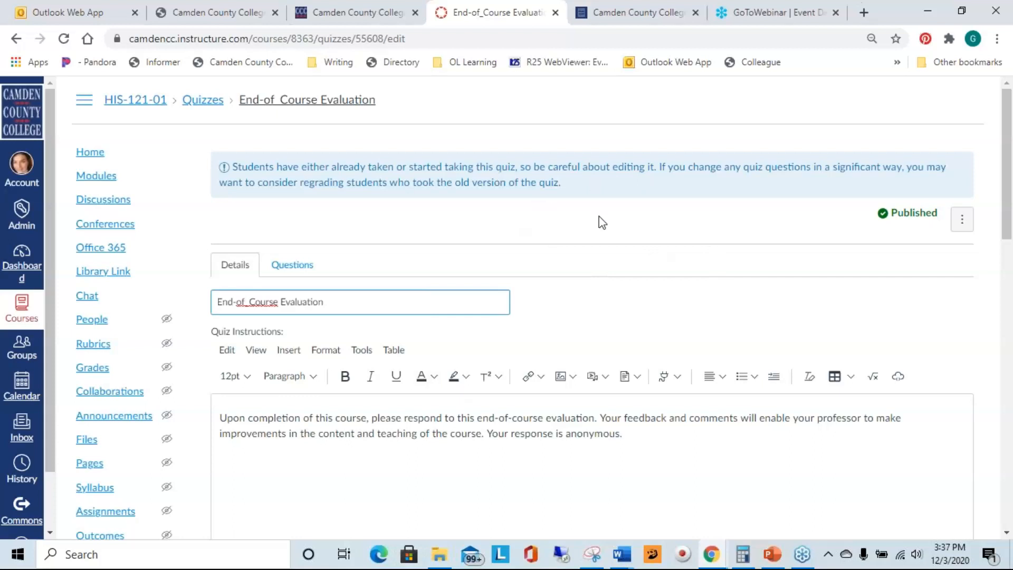
scroll(663, 230, down, 2)
scroll(665, 231, up, 2)
scroll(665, 208, down, 2)
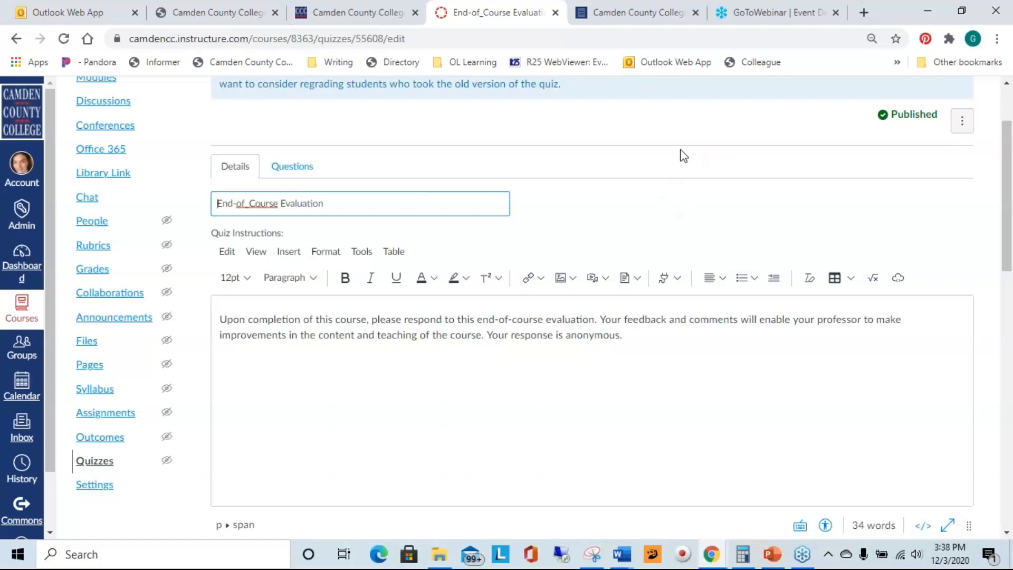
scroll(770, 176, down, 2)
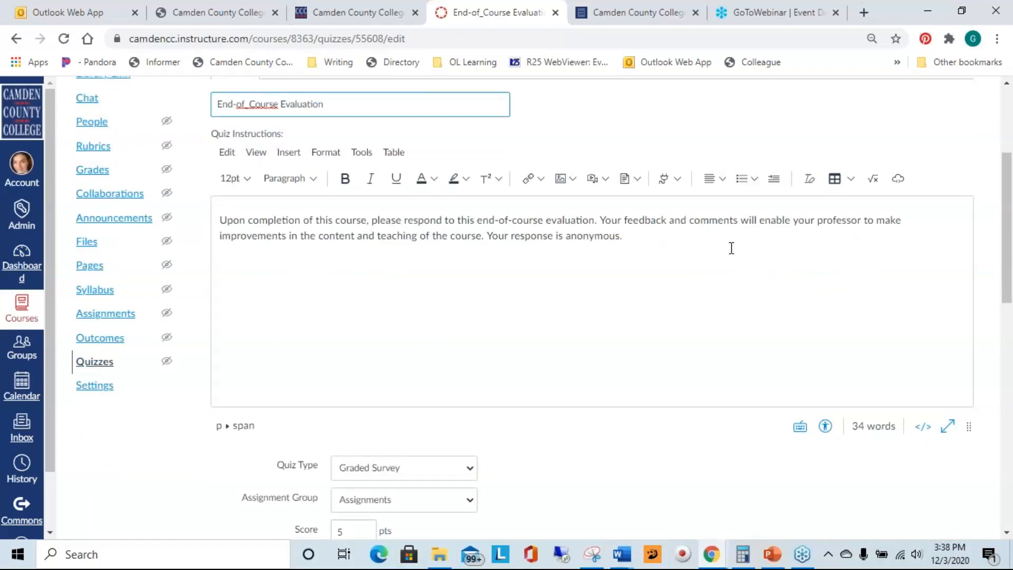
scroll(621, 266, down, 4)
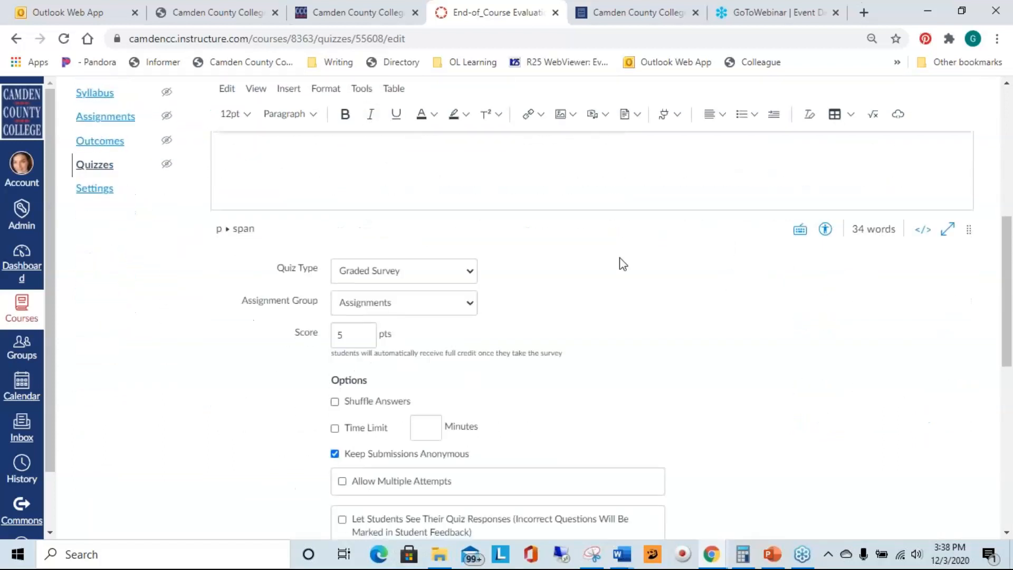
scroll(620, 266, down, 2)
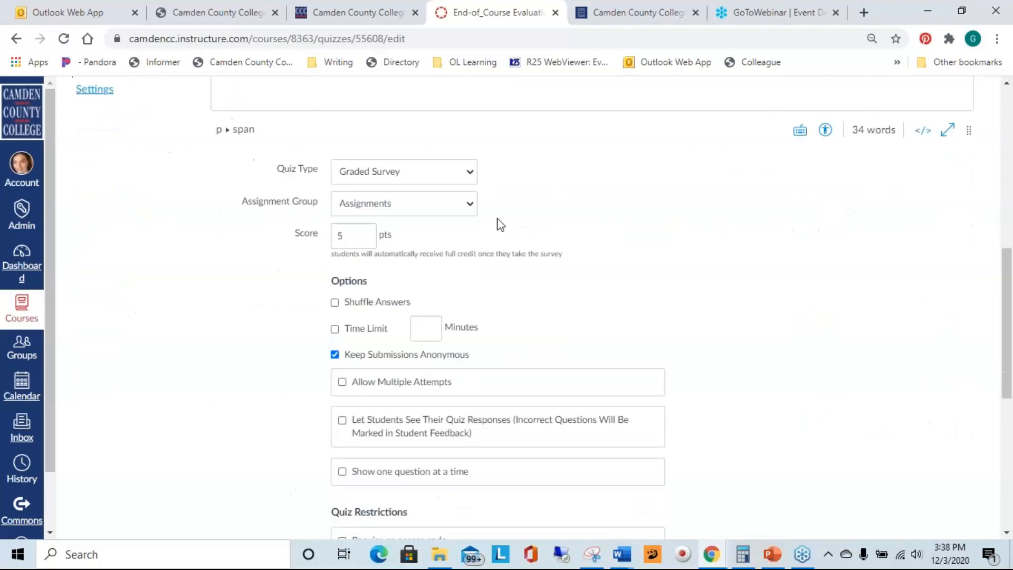
Try the Ungraded Survey quiz type for the evaluation and switch it back to Graded Survey.
click(410, 172)
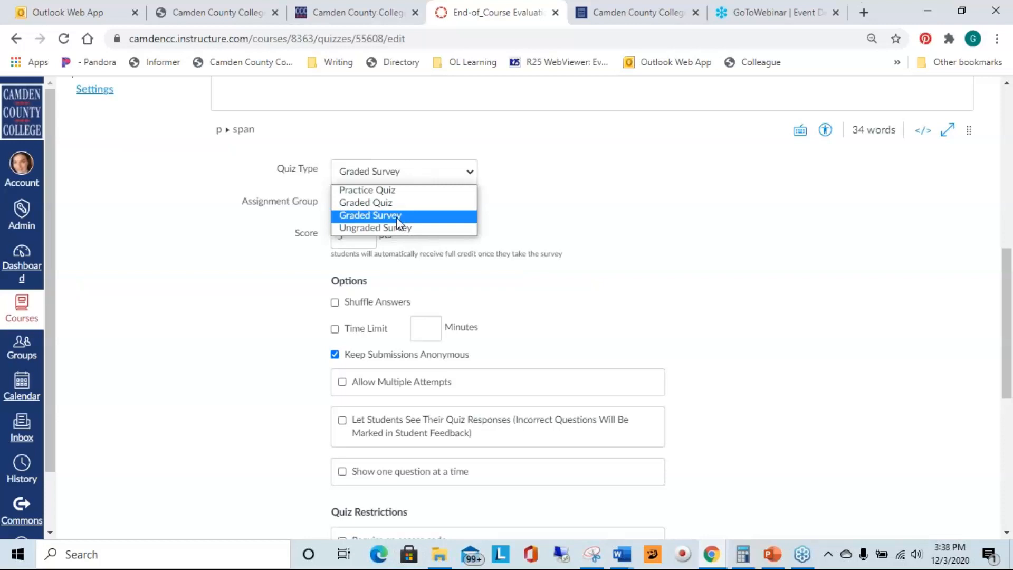
click(397, 217)
click(396, 170)
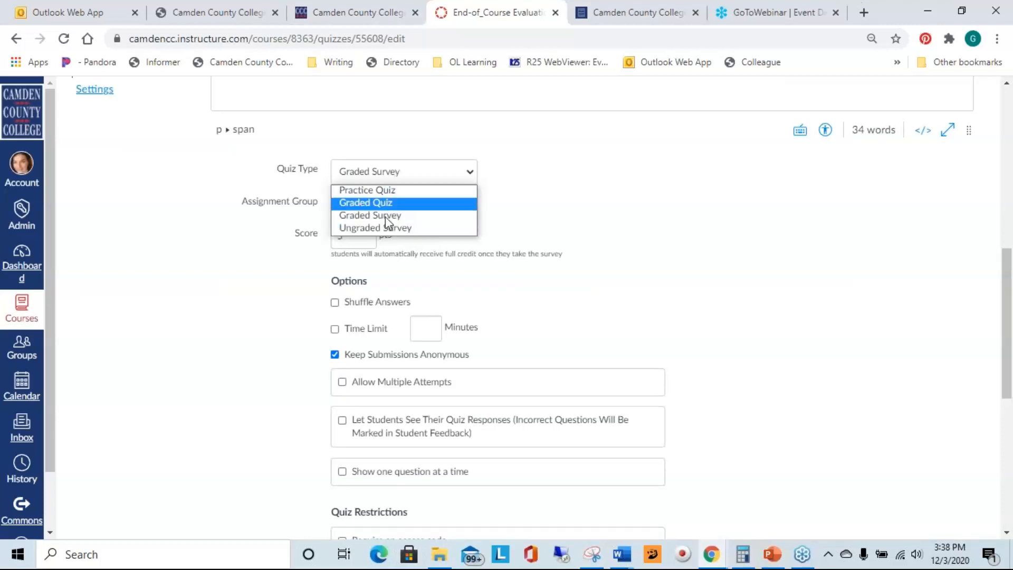
click(389, 228)
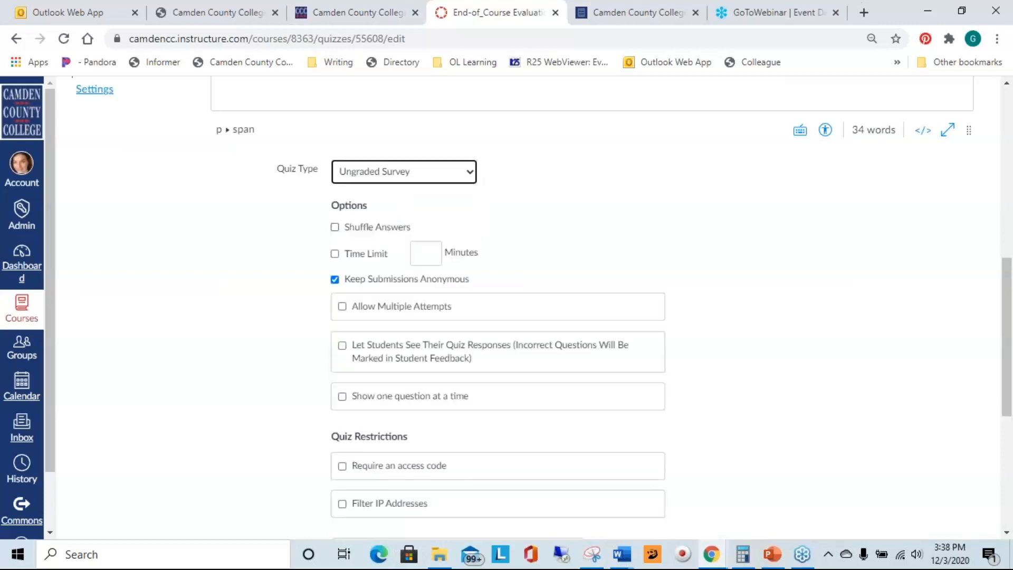
click(411, 180)
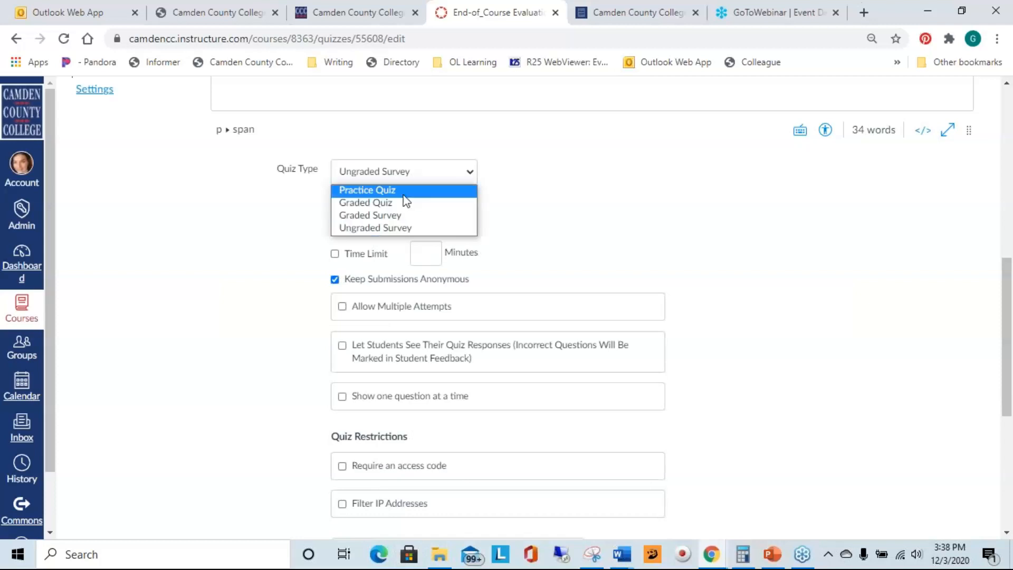
click(392, 216)
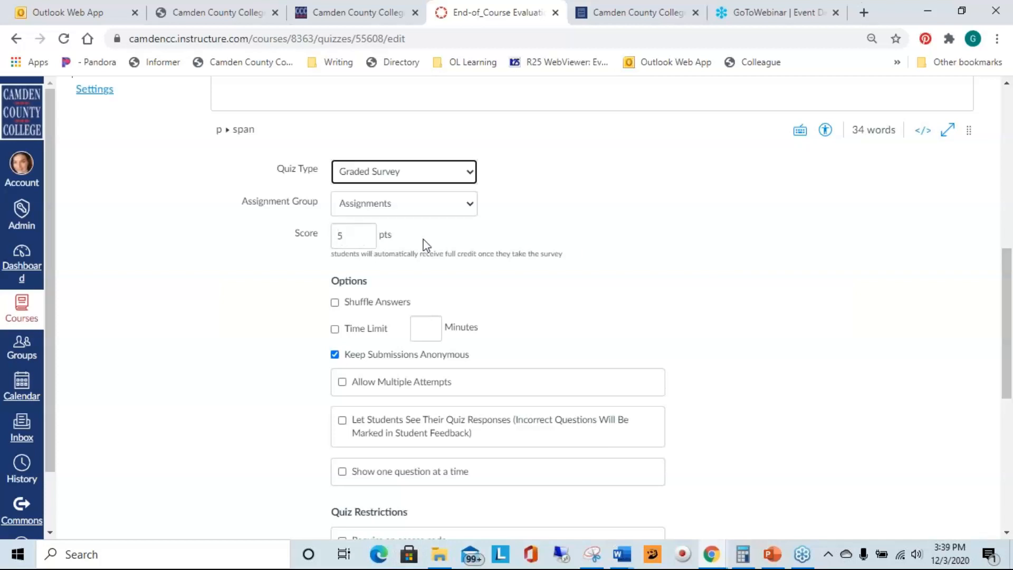
Review the survey's options, quiz restrictions and assignment date settings.
scroll(522, 276, down, 2)
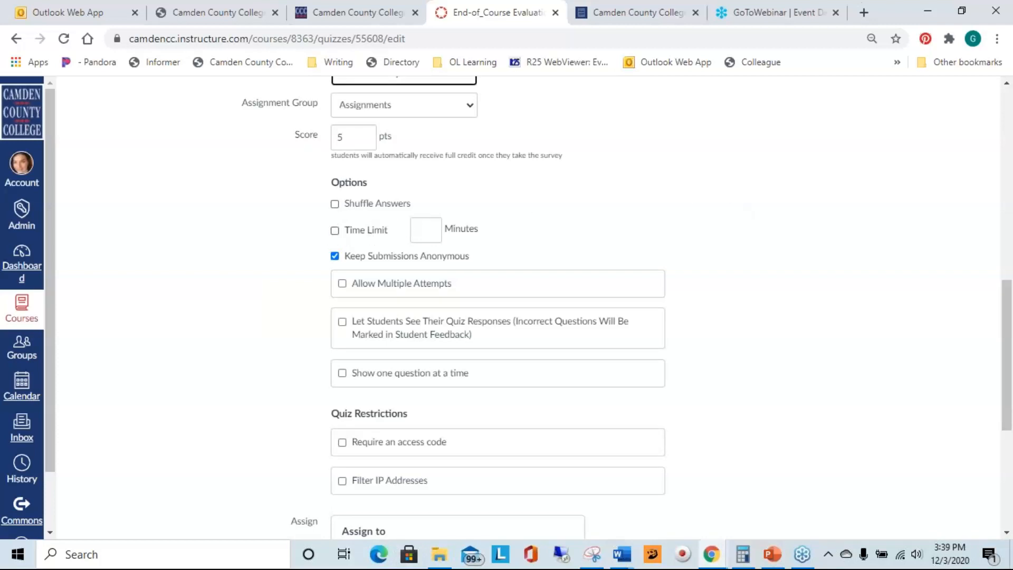
scroll(802, 248, down, 2)
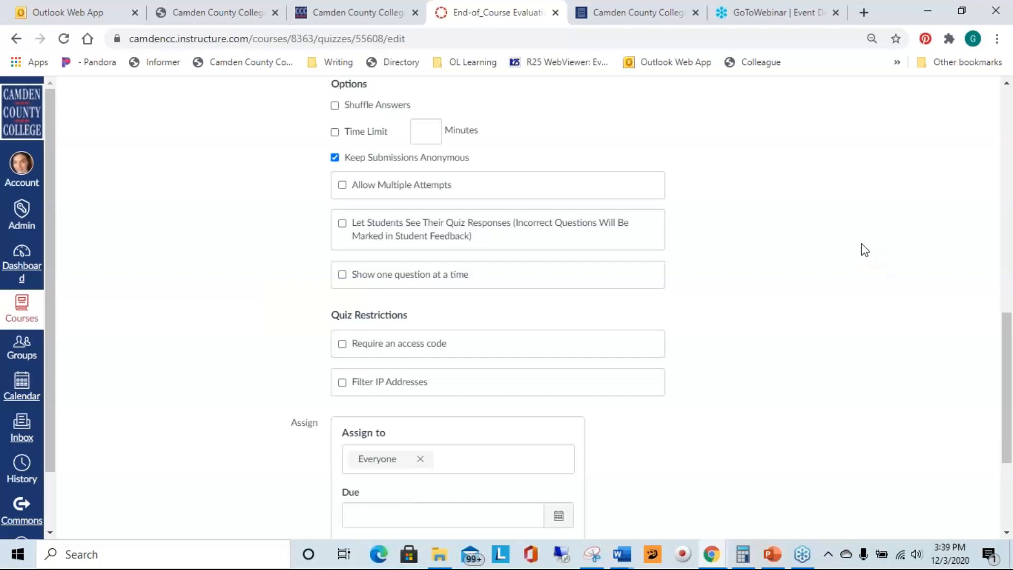
scroll(863, 249, down, 3)
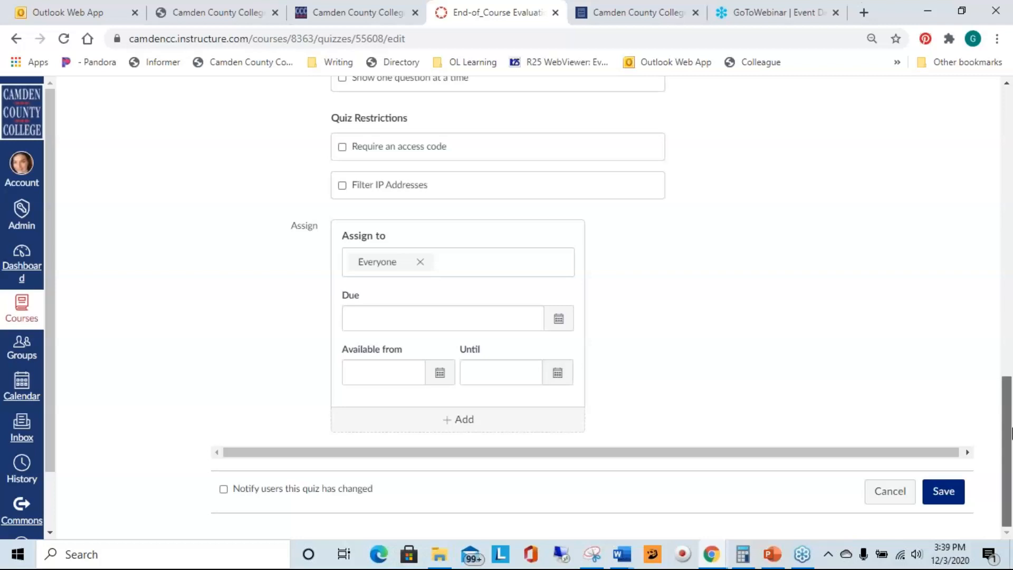
drag(1010, 430, 1010, 184)
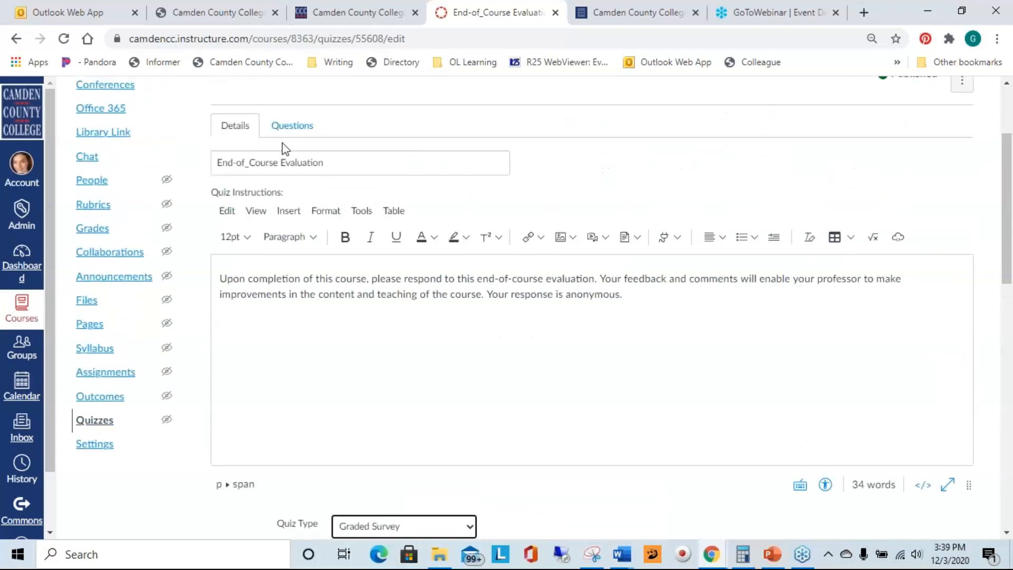
Go to the survey's questions, open Q1 for editing and review its possible answers.
click(294, 128)
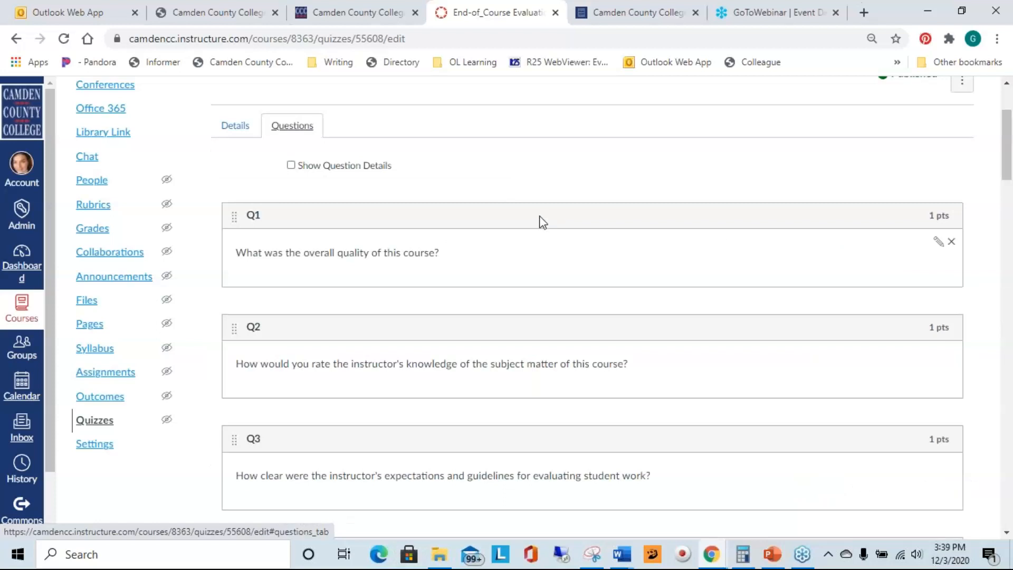
click(938, 244)
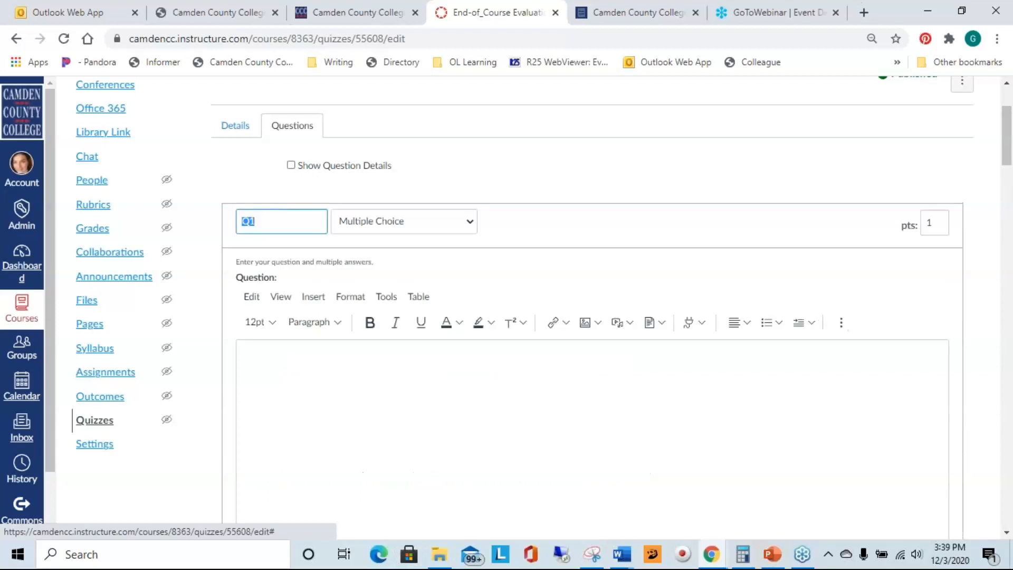
scroll(702, 244, down, 4)
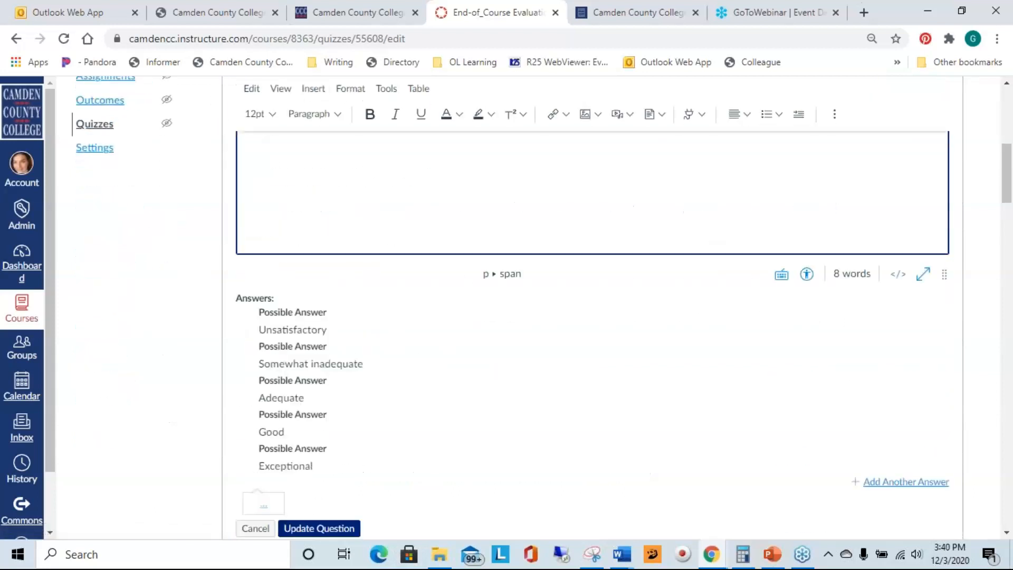
scroll(369, 296, down, 2)
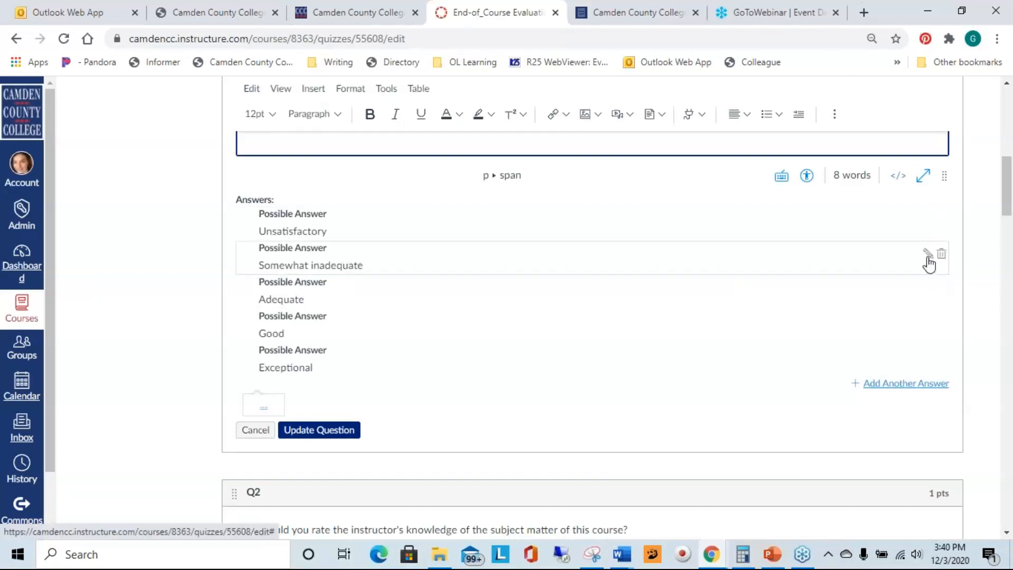
Open Q1's "Somewhat inadequate" answer in the text editor, review it and finish editing without altering the wording.
click(311, 258)
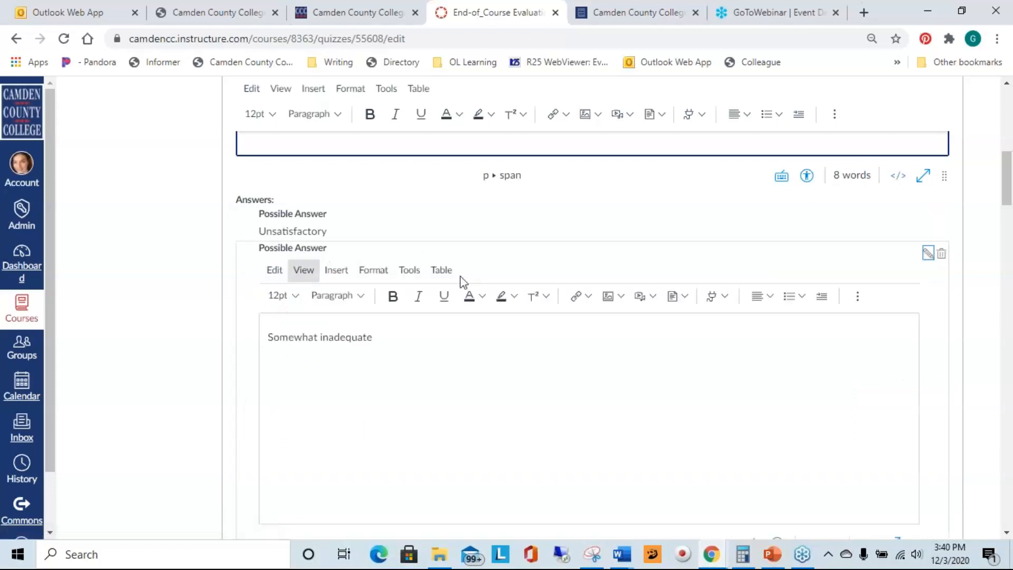
scroll(633, 260, down, 2)
scroll(636, 258, down, 2)
scroll(636, 255, up, 2)
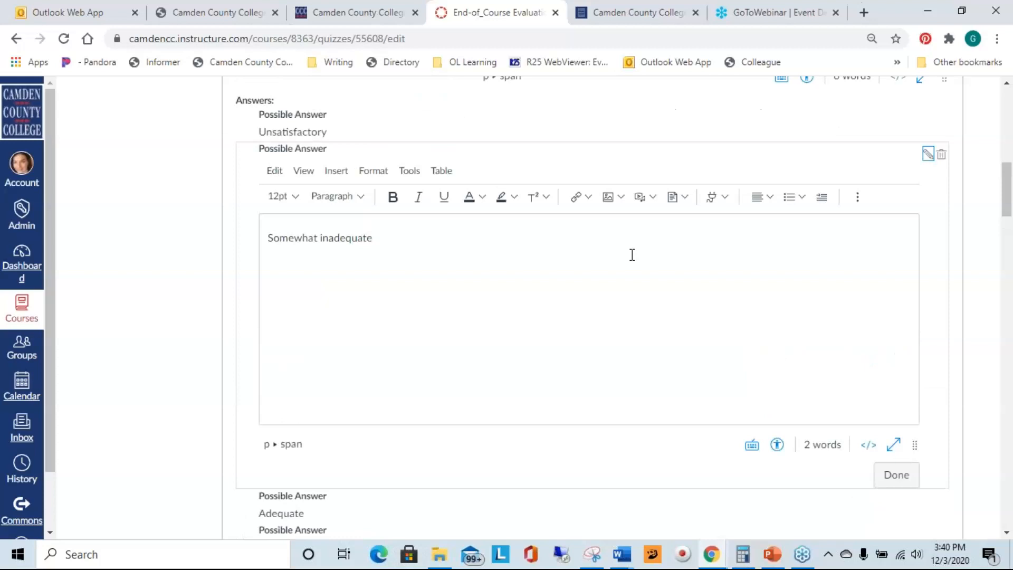
scroll(632, 255, down, 2)
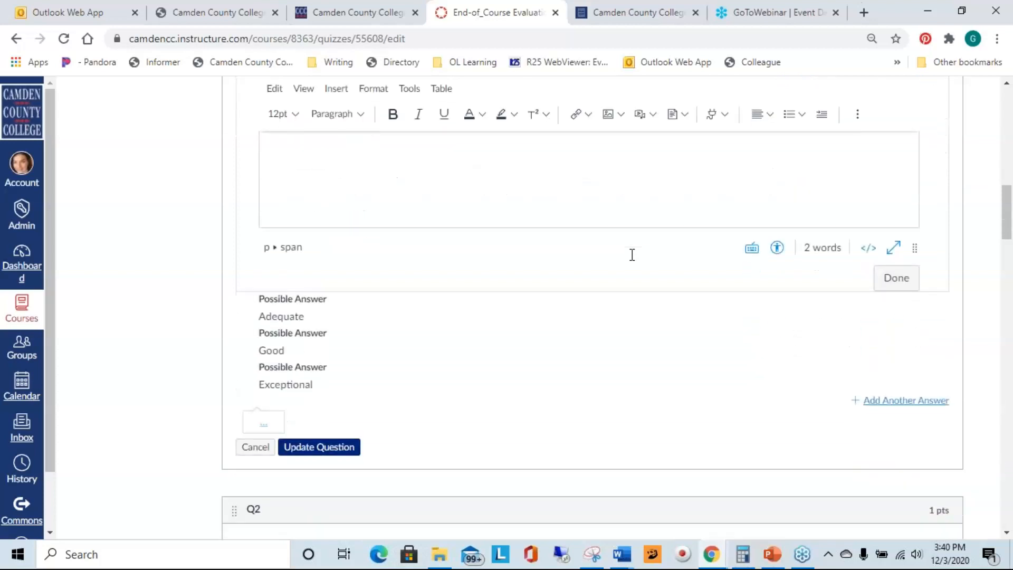
scroll(630, 253, up, 2)
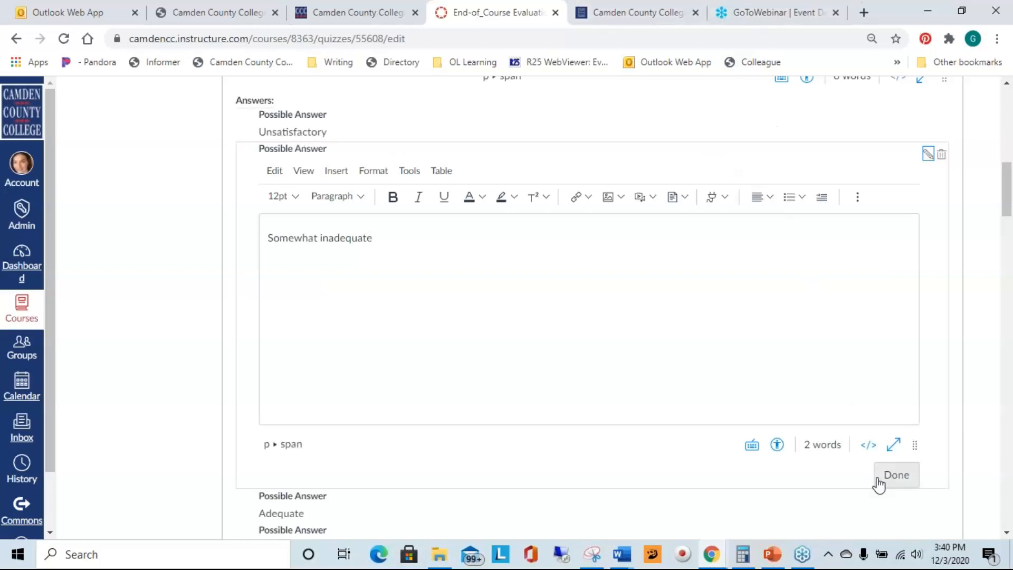
click(895, 475)
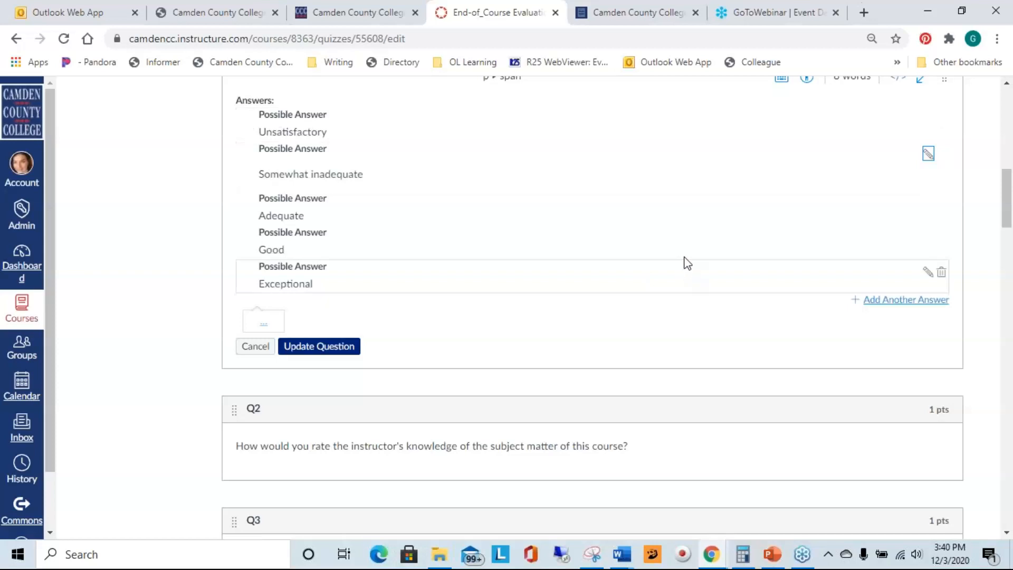
Open Q2, on the instructor's knowledge of the subject matter, for editing and review its possible answers.
scroll(654, 293, down, 2)
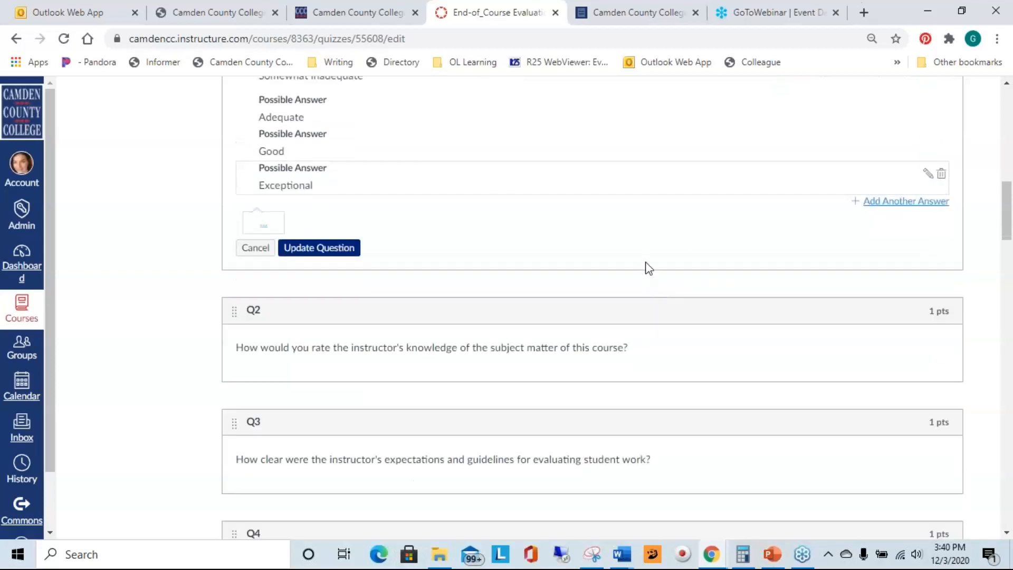
scroll(649, 269, down, 2)
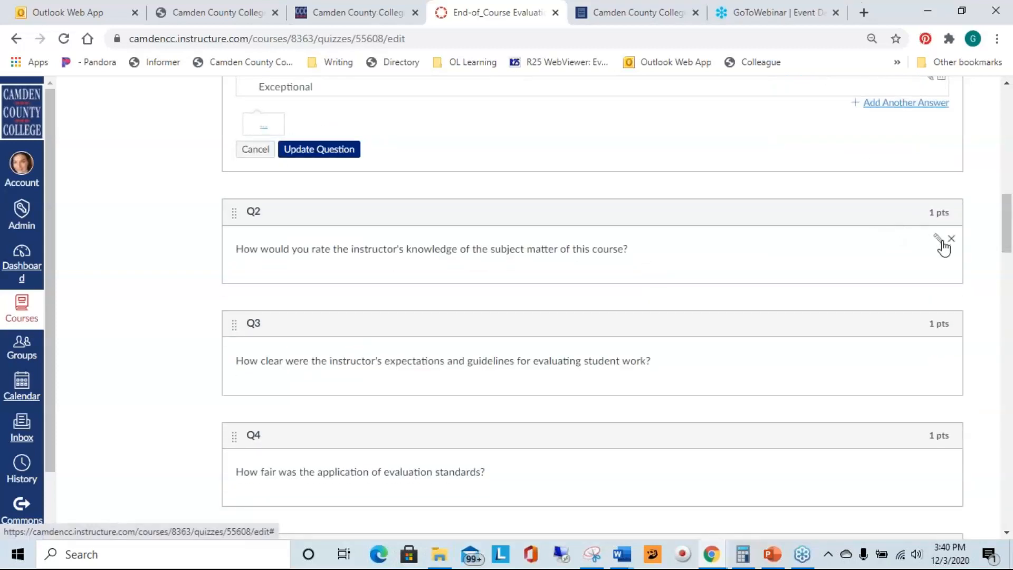
click(939, 240)
scroll(459, 248, down, 8)
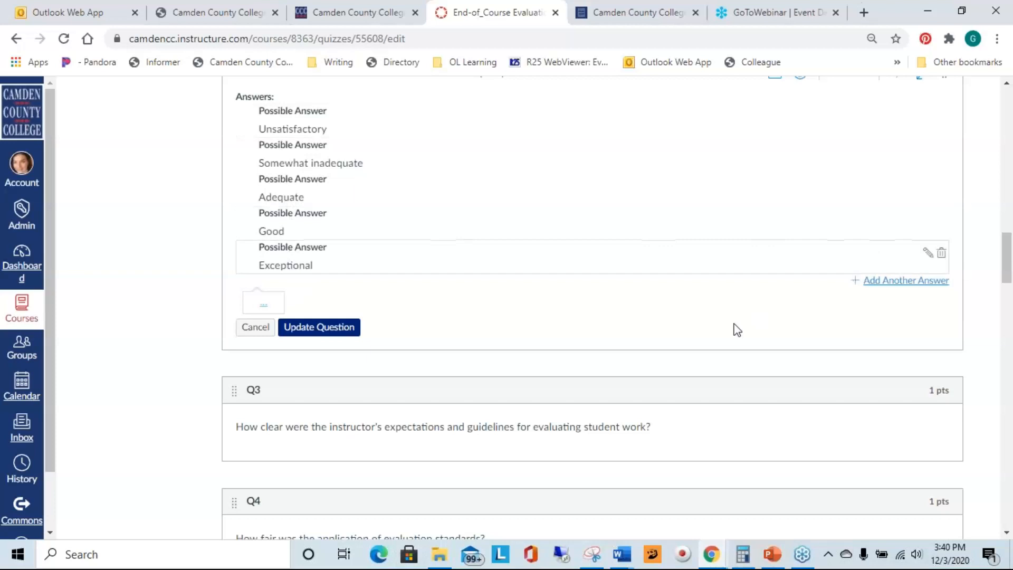
drag(1008, 258, 1008, 509)
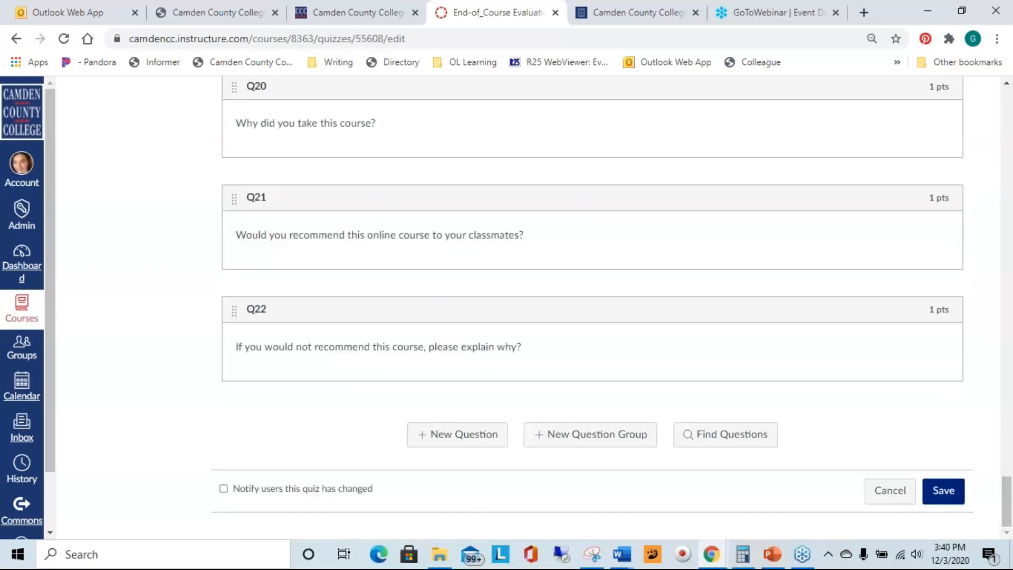
click(480, 441)
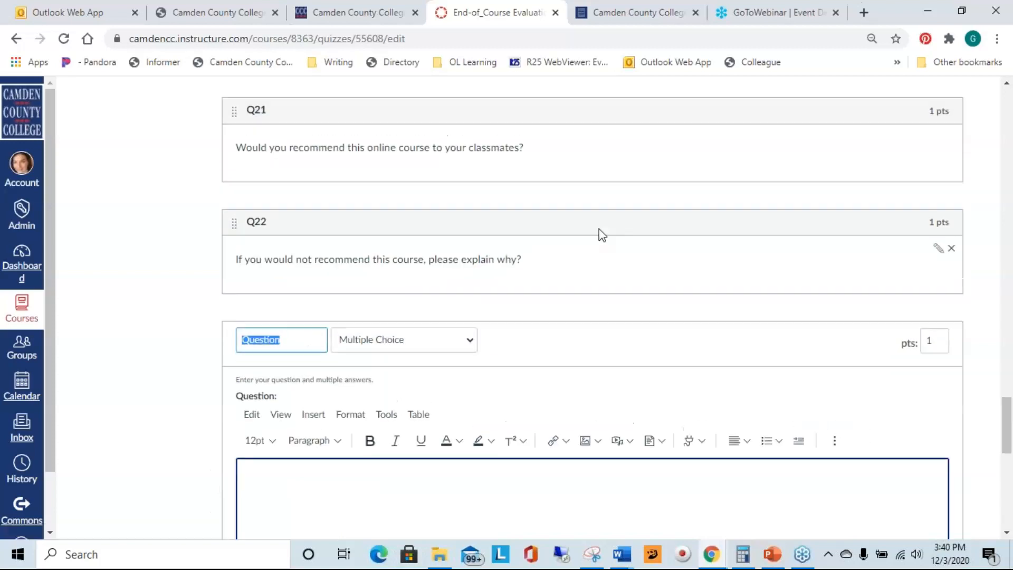
scroll(458, 248, down, 4)
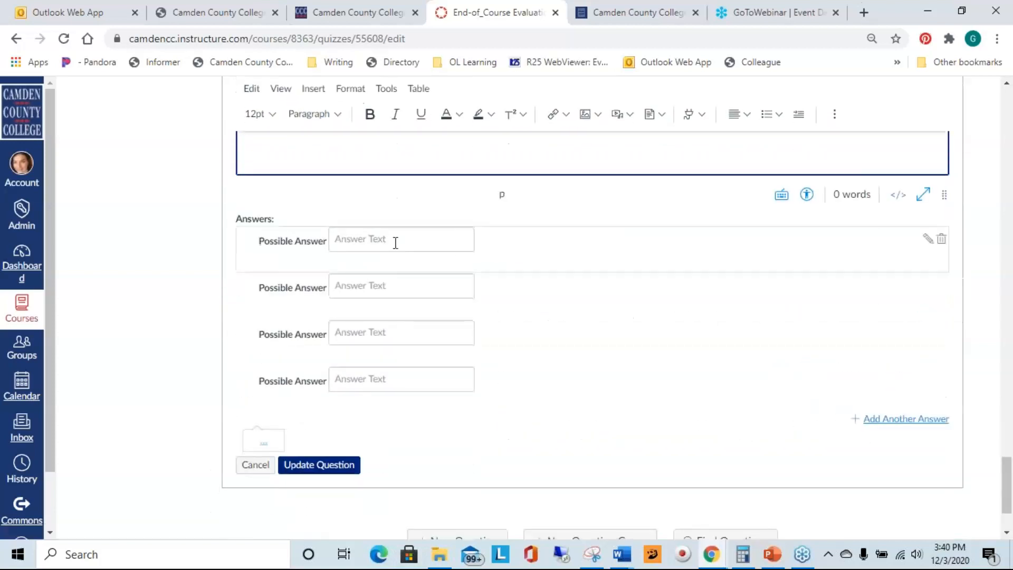
click(395, 240)
click(358, 284)
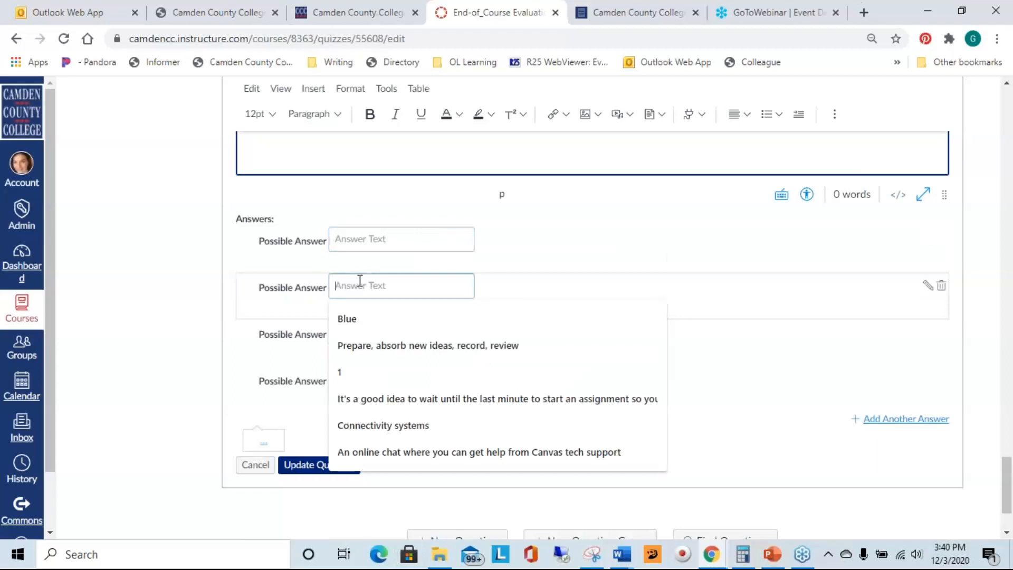
click(318, 332)
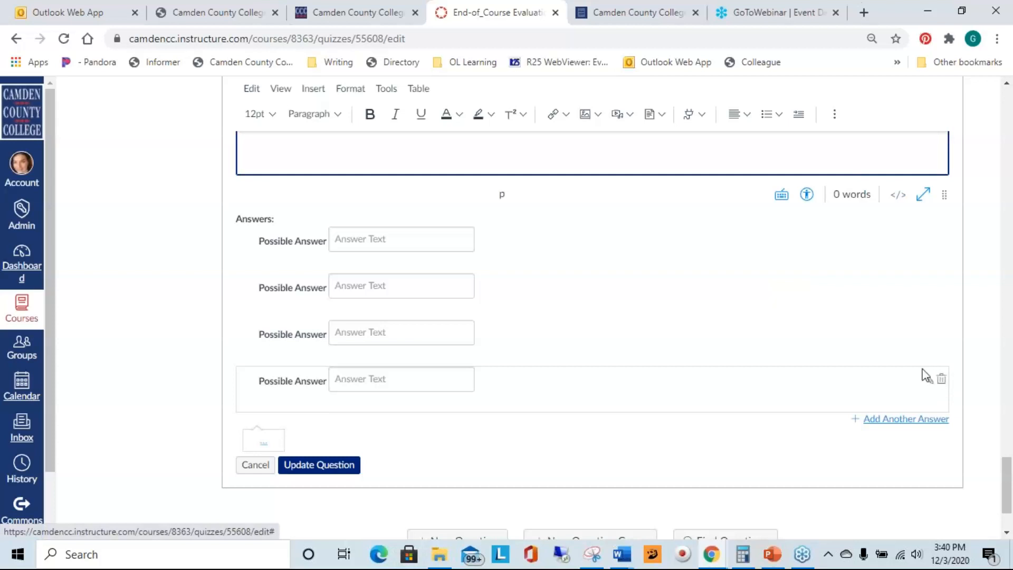
click(260, 466)
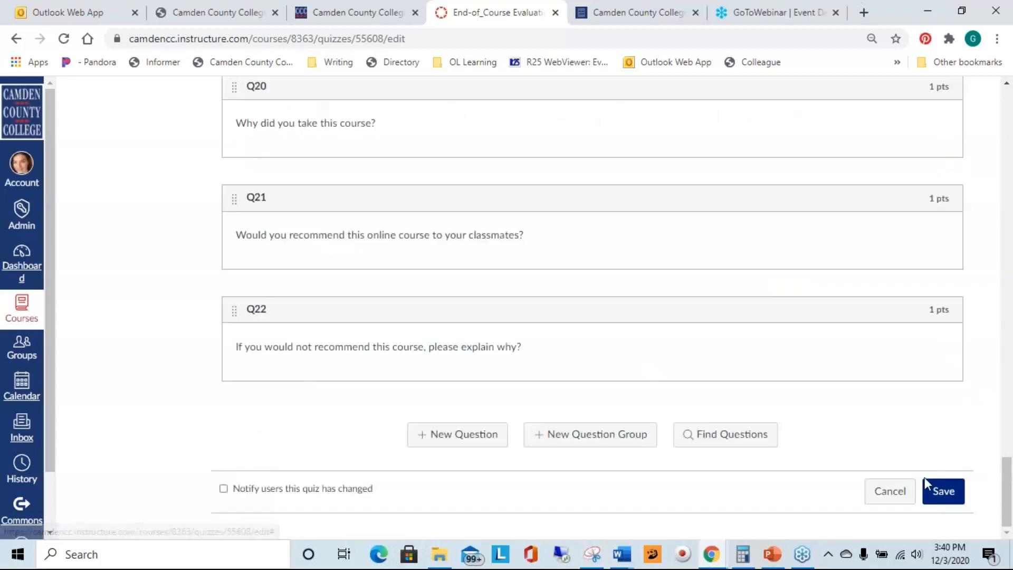
Save the End-of_Course Evaluation survey, then briefly open it in SpeedGrader and close it again.
click(946, 495)
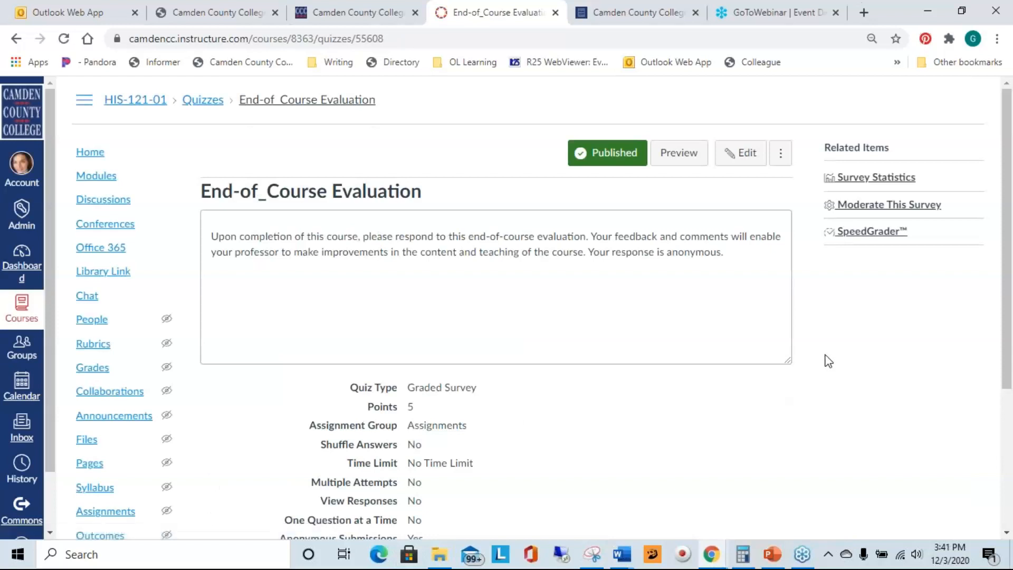
click(869, 231)
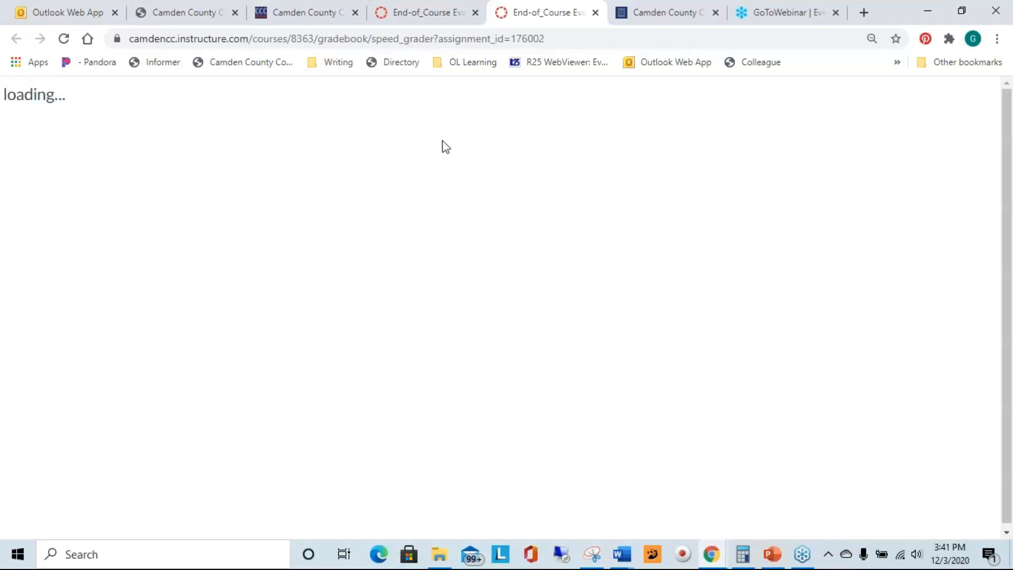
click(596, 13)
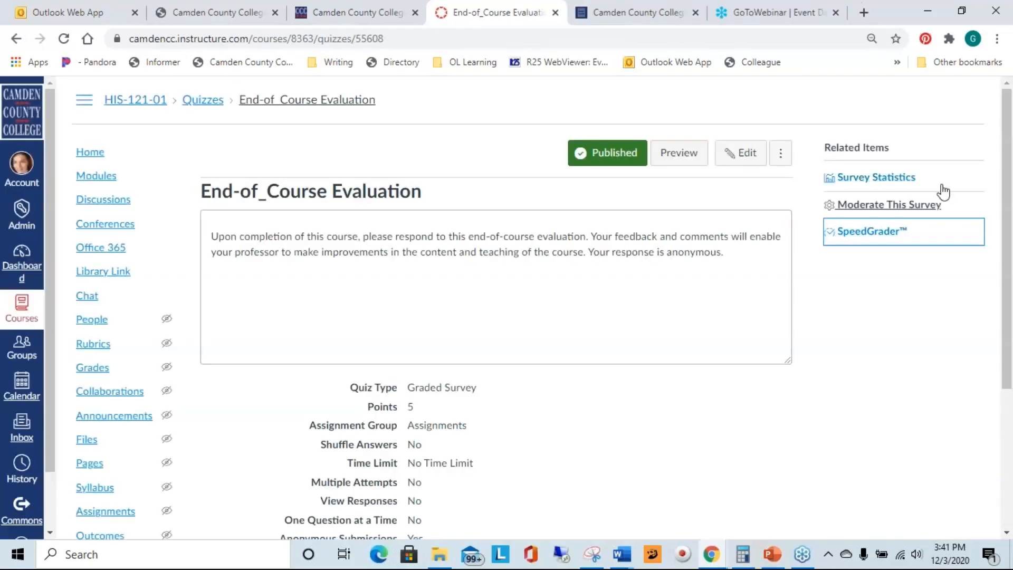
Open the survey statistics and examine the quiz summary and the response breakdown for each question.
click(882, 179)
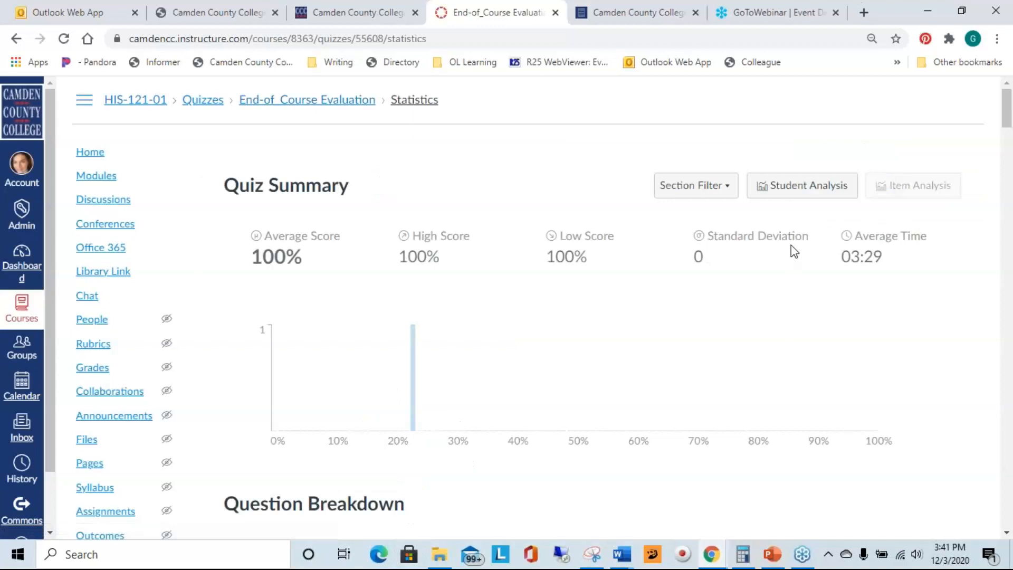
scroll(839, 245, down, 5)
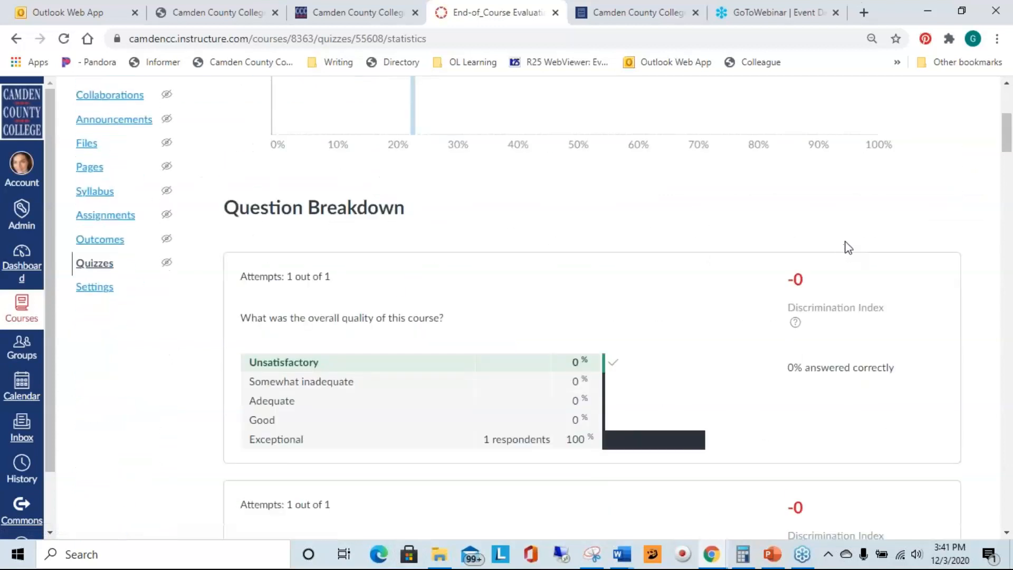
scroll(827, 226, down, 3)
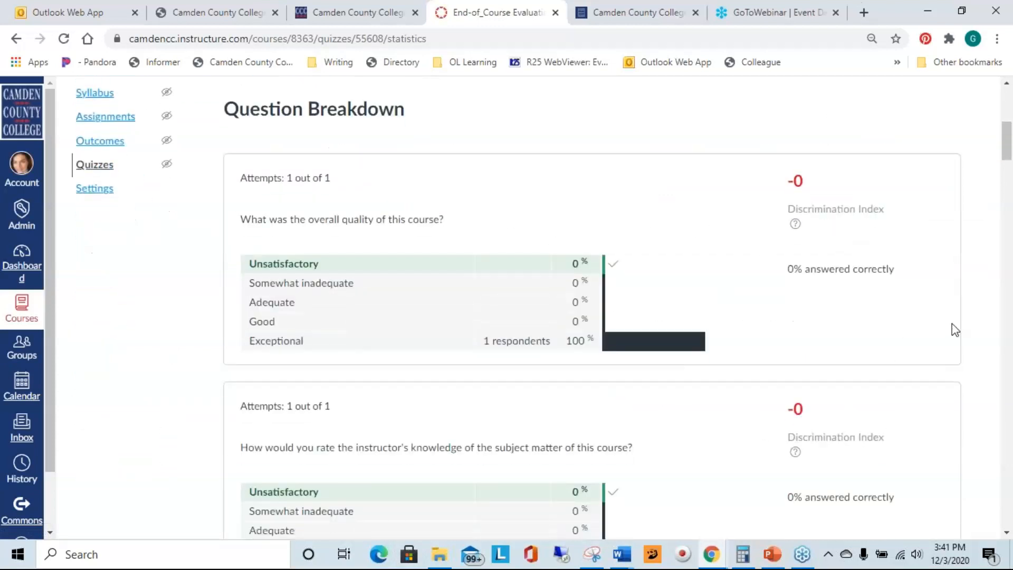
scroll(952, 323, down, 1)
scroll(957, 321, down, 3)
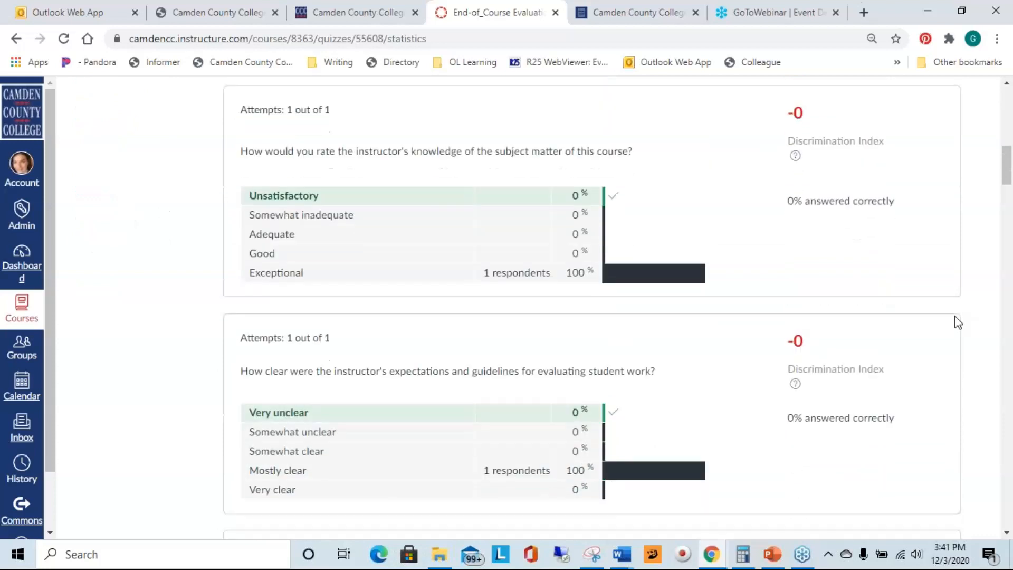
scroll(957, 323, down, 2)
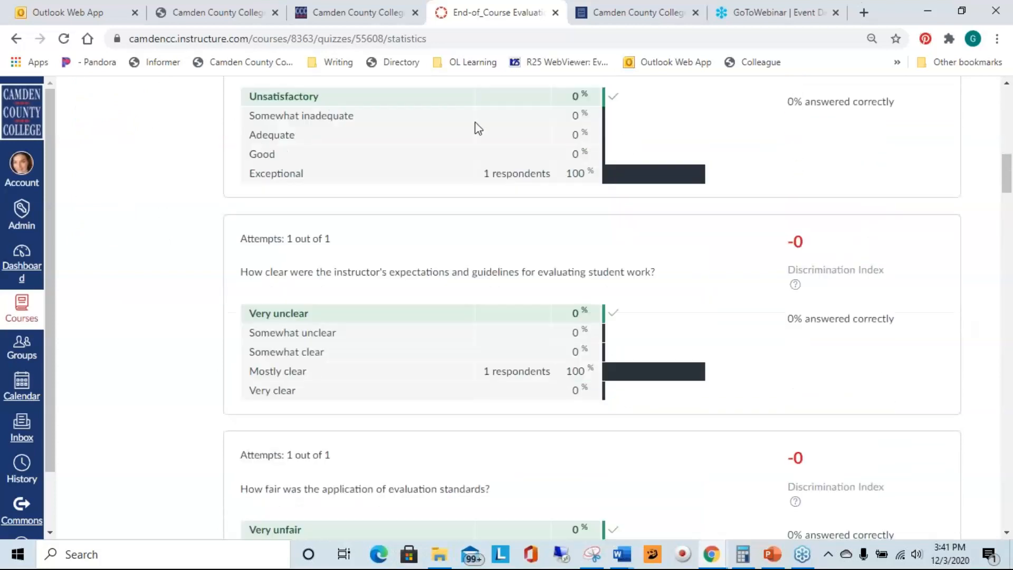
scroll(624, 269, down, 4)
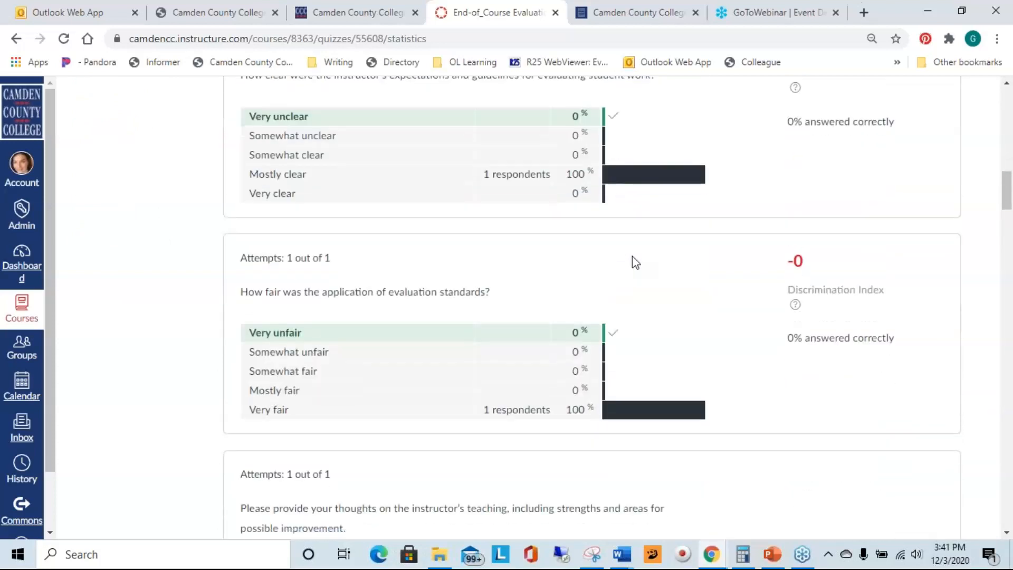
scroll(633, 259, down, 2)
scroll(635, 262, down, 6)
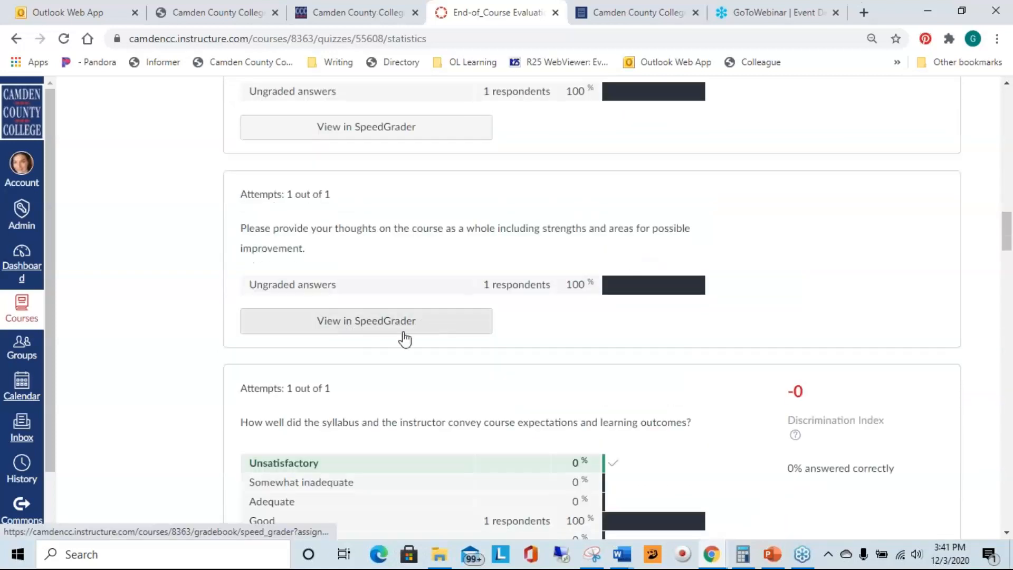
scroll(811, 365, down, 1)
scroll(809, 361, down, 7)
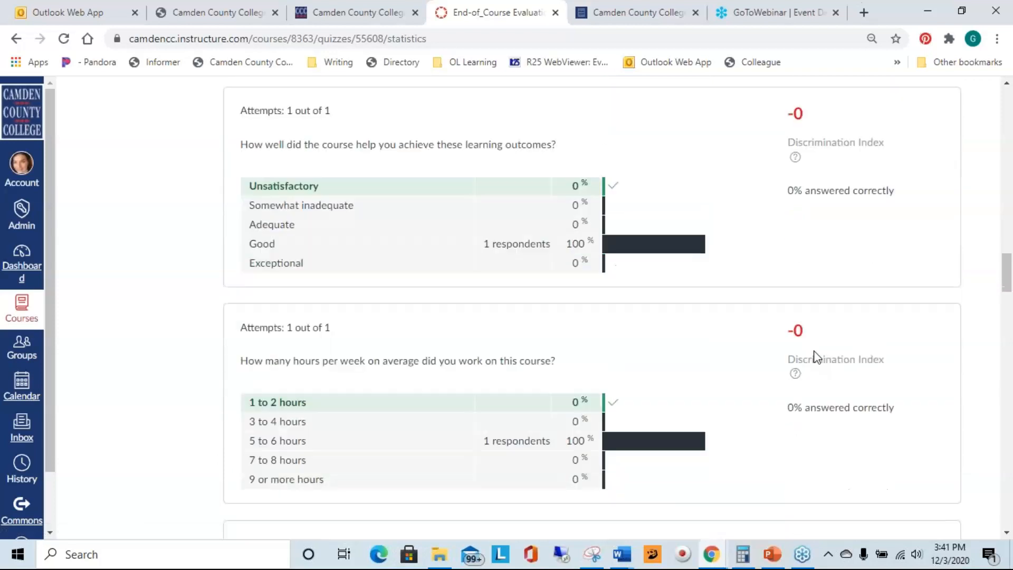
drag(1006, 280, 1011, 92)
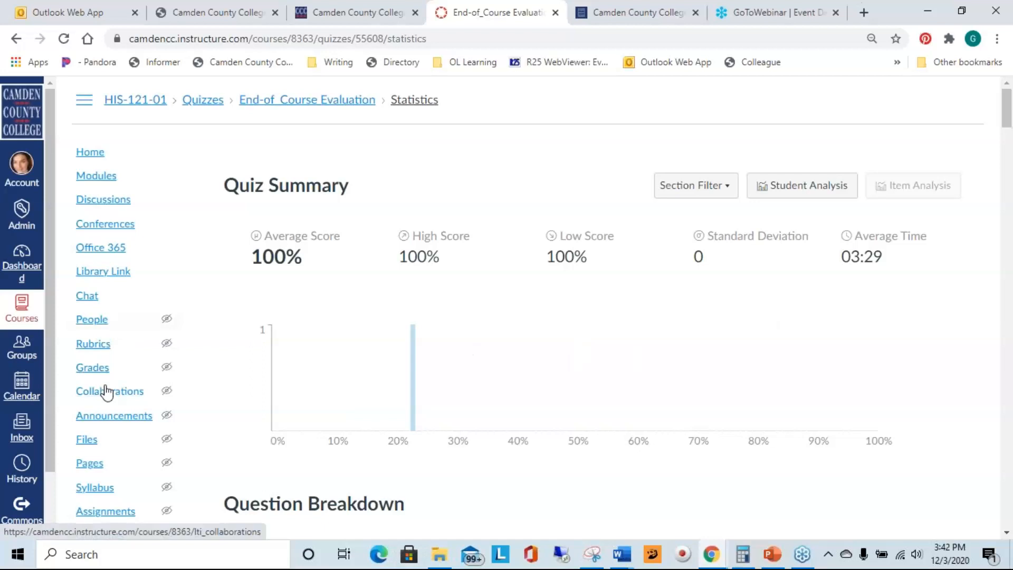
Check the End-of_Course Evaluation scores in the course gradebook and return to the dashboard.
click(92, 367)
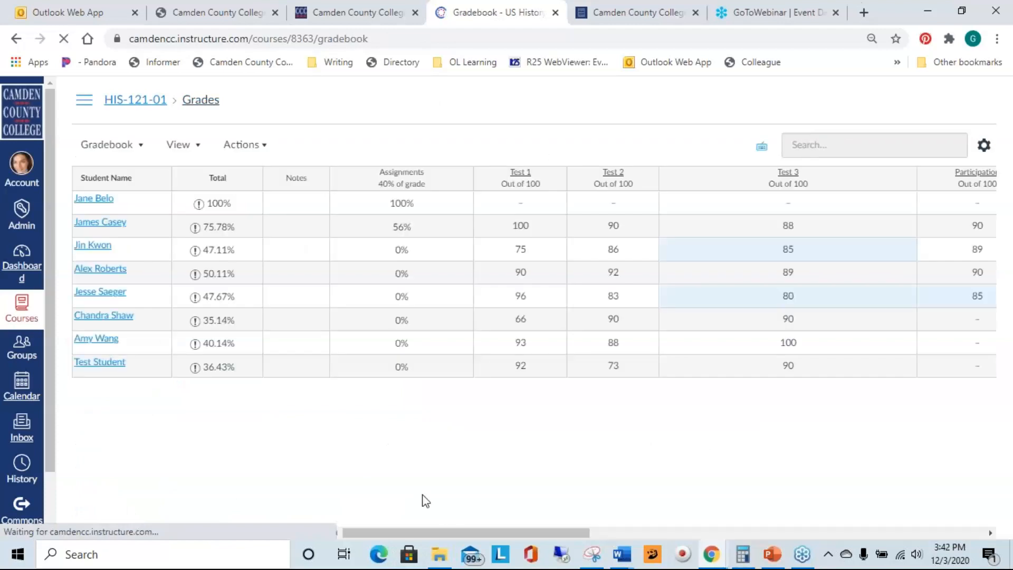
drag(471, 530, 897, 533)
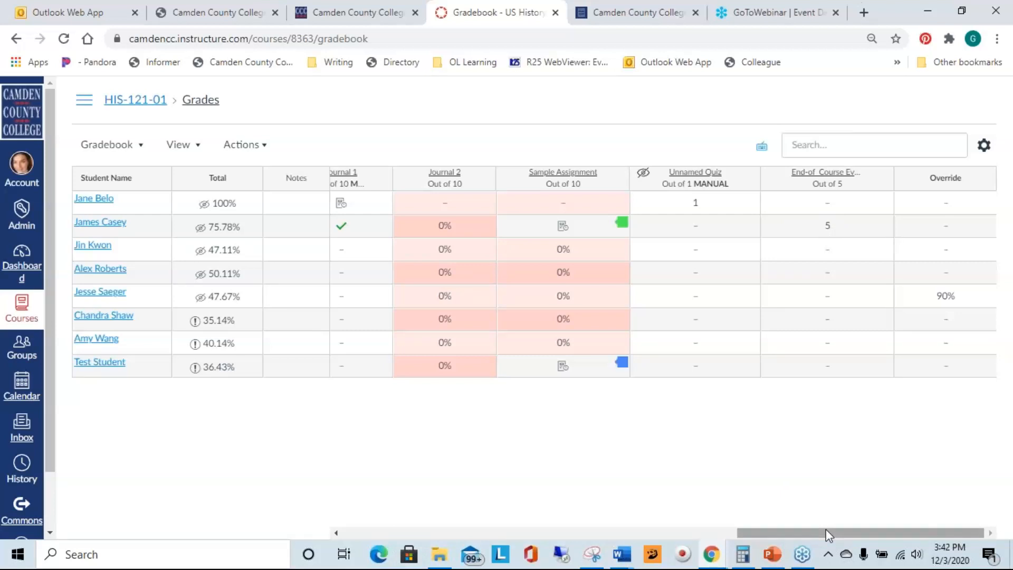
drag(825, 529, 799, 531)
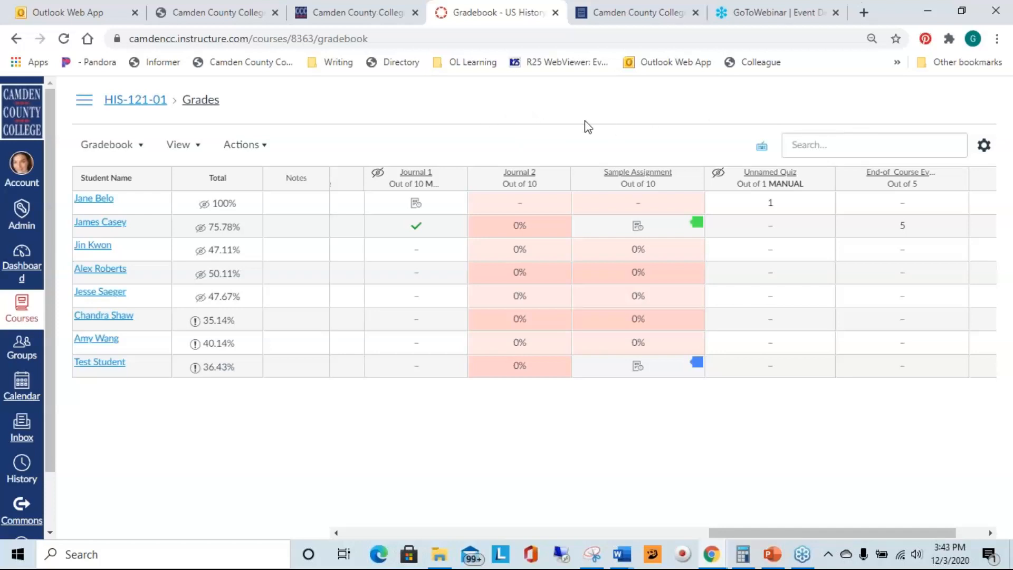
click(1003, 48)
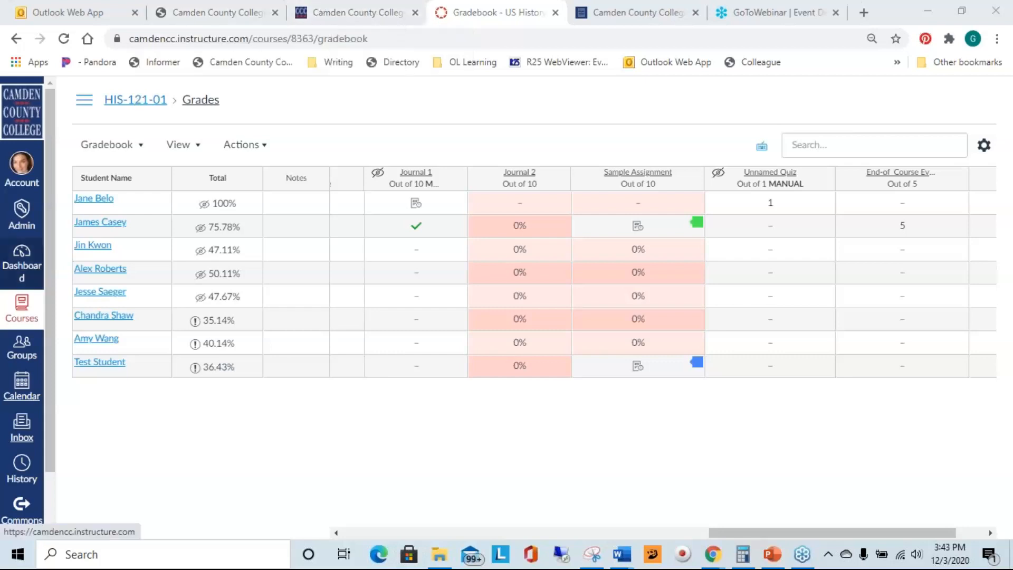
click(7, 262)
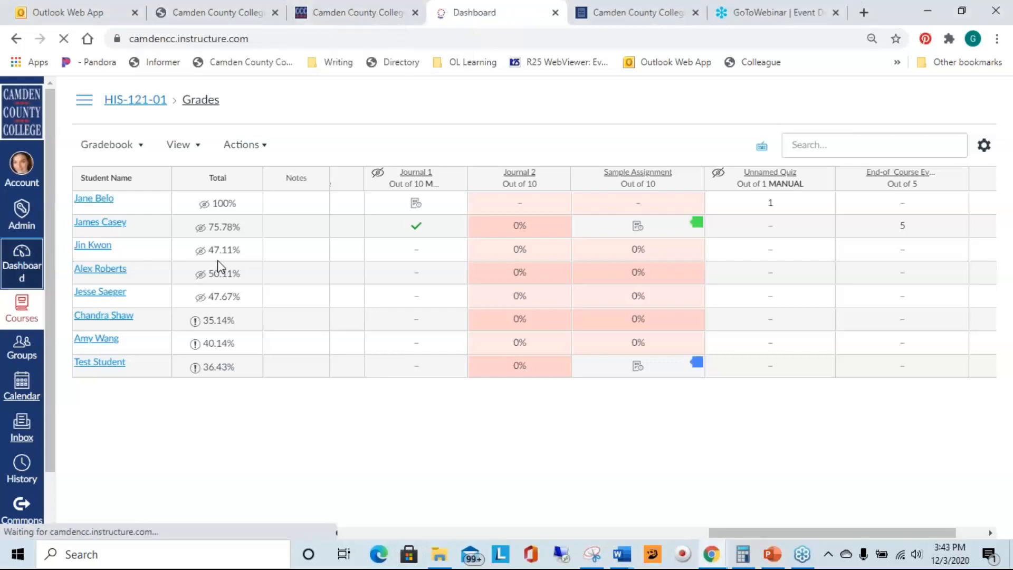
Open the Canvas Faculty Hub course from the dashboard and examine its Recorded Webinars page.
scroll(313, 277, down, 10)
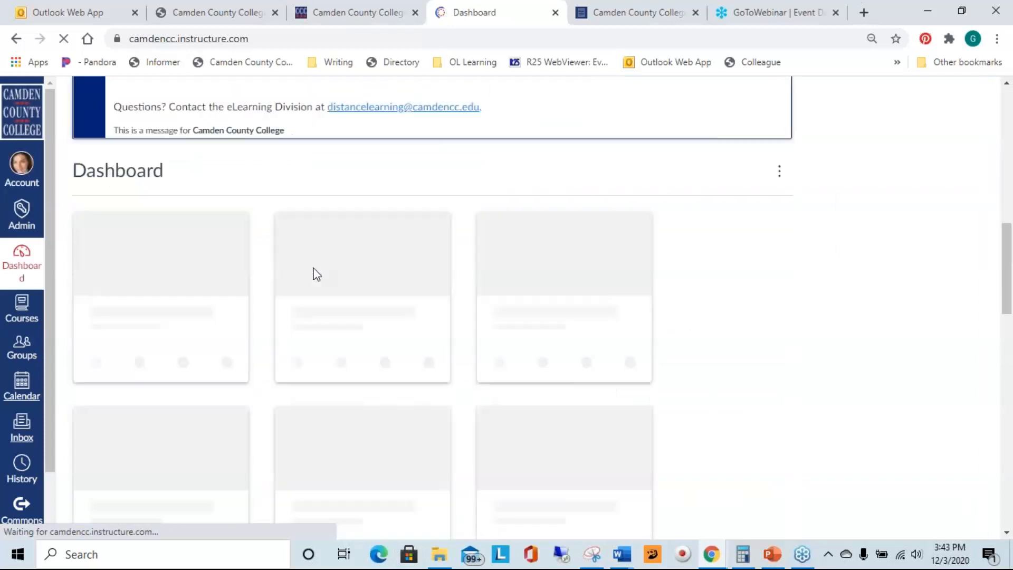
scroll(167, 200, up, 2)
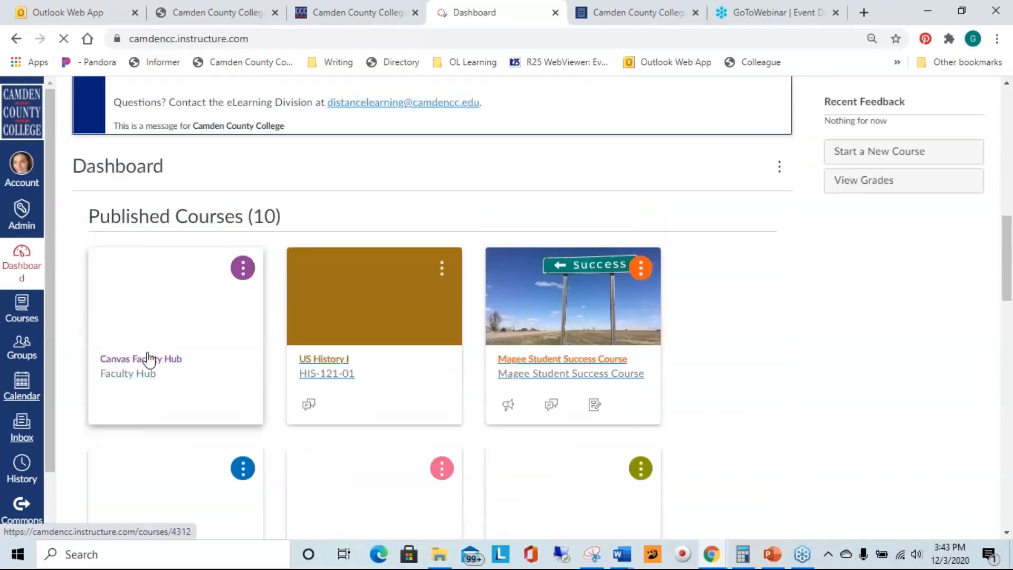
click(149, 360)
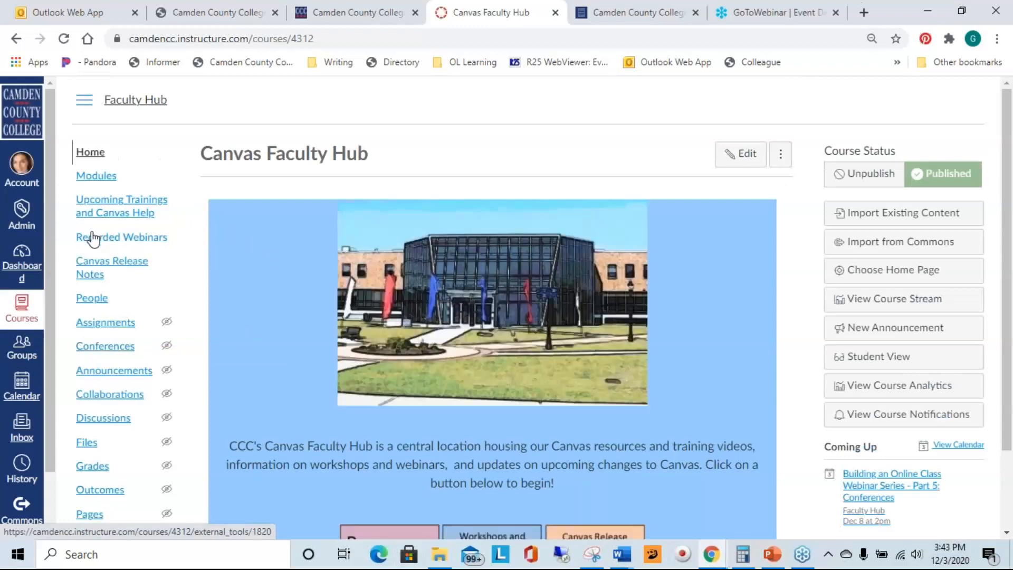
click(97, 238)
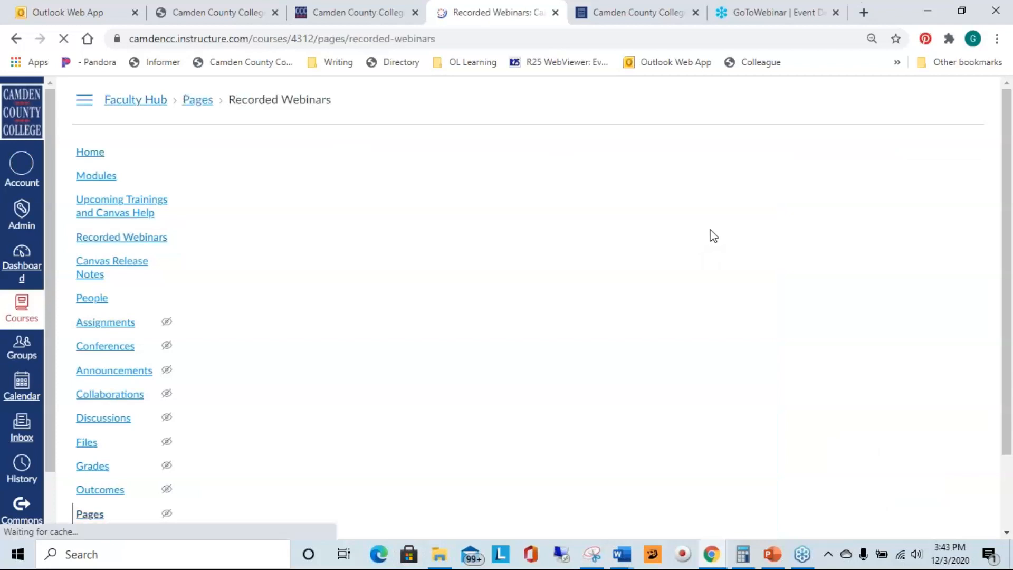
scroll(733, 222, down, 2)
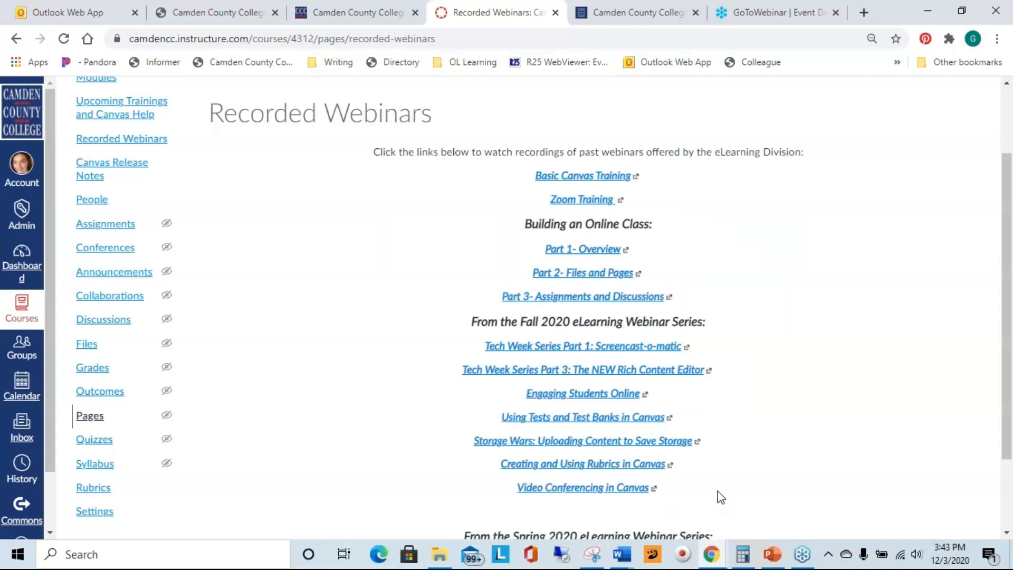
scroll(333, 232, up, 2)
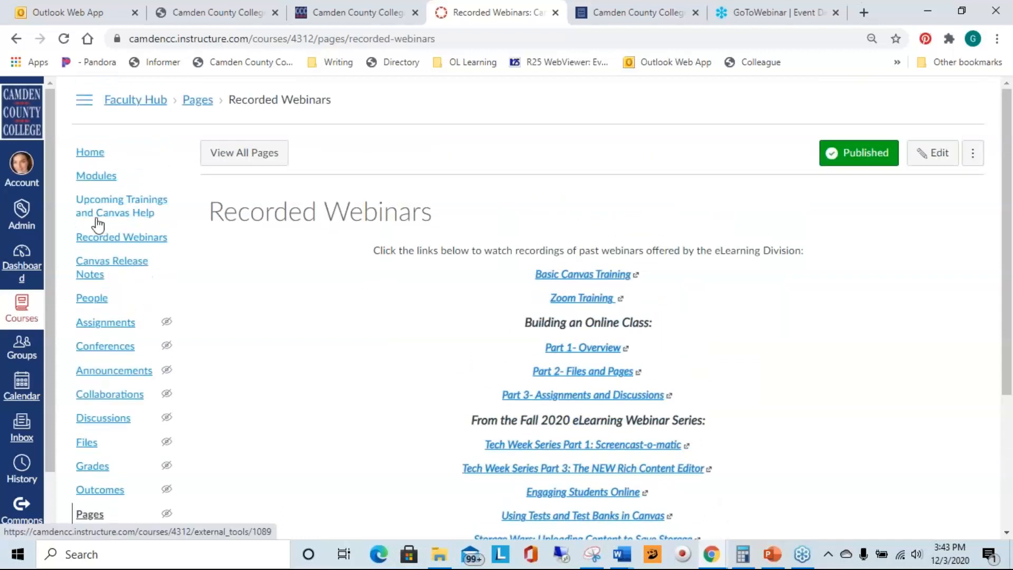
Open the Faculty Hub modules and examine the Canvas training resources on course content, interactive tools and assessment tools.
click(96, 177)
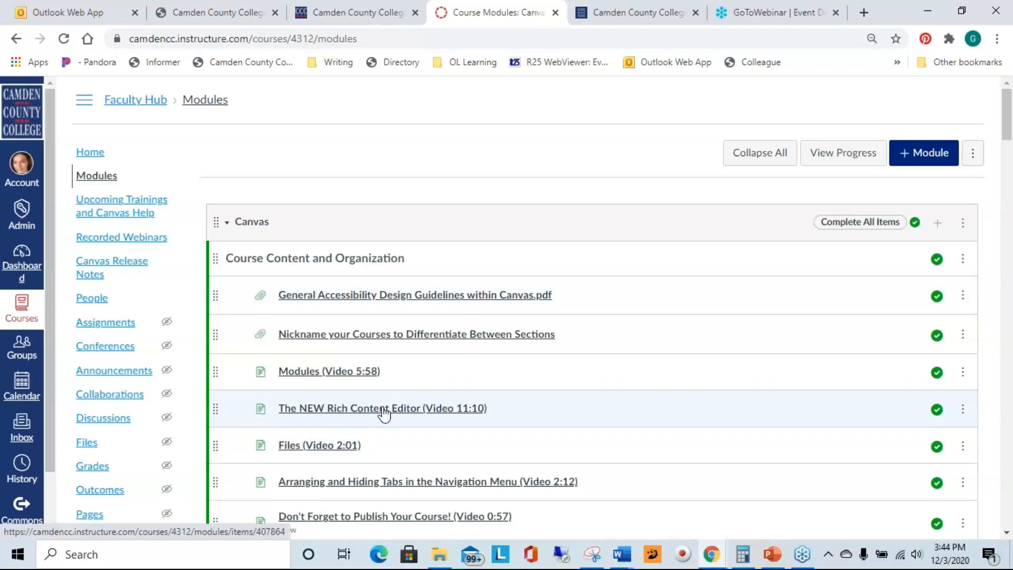
scroll(617, 368, down, 4)
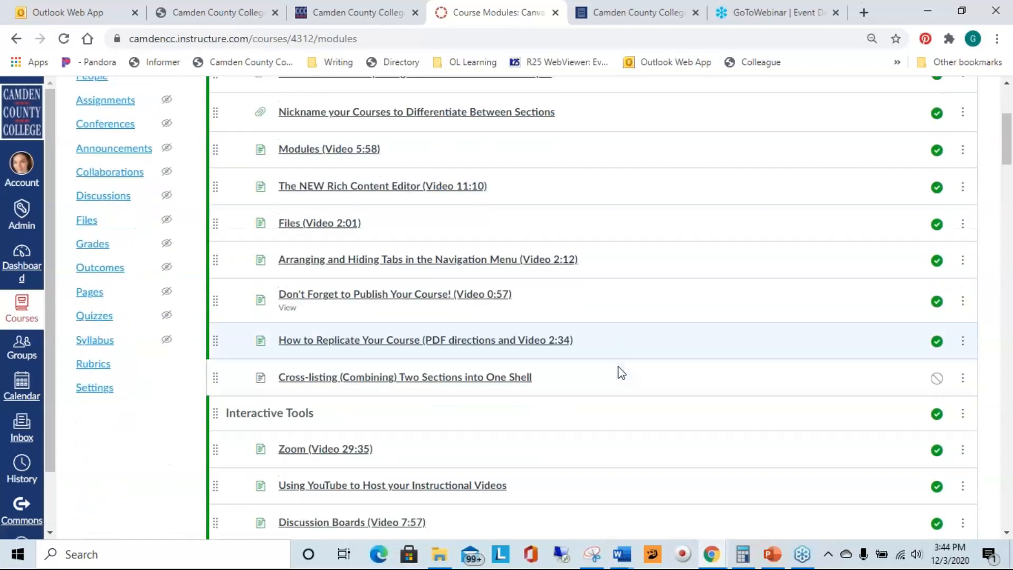
scroll(620, 372, down, 3)
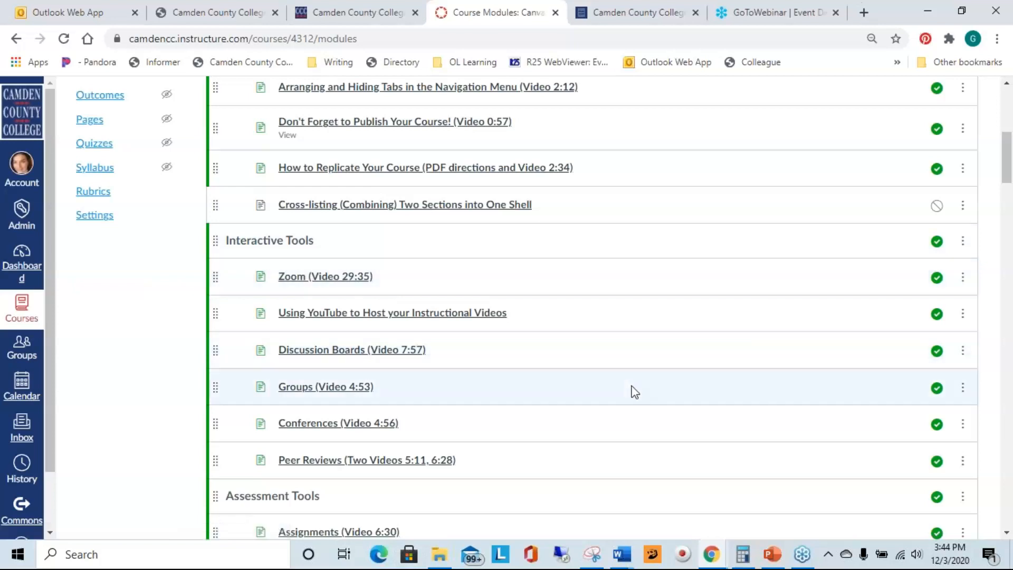
scroll(635, 392, up, 2)
scroll(634, 391, up, 3)
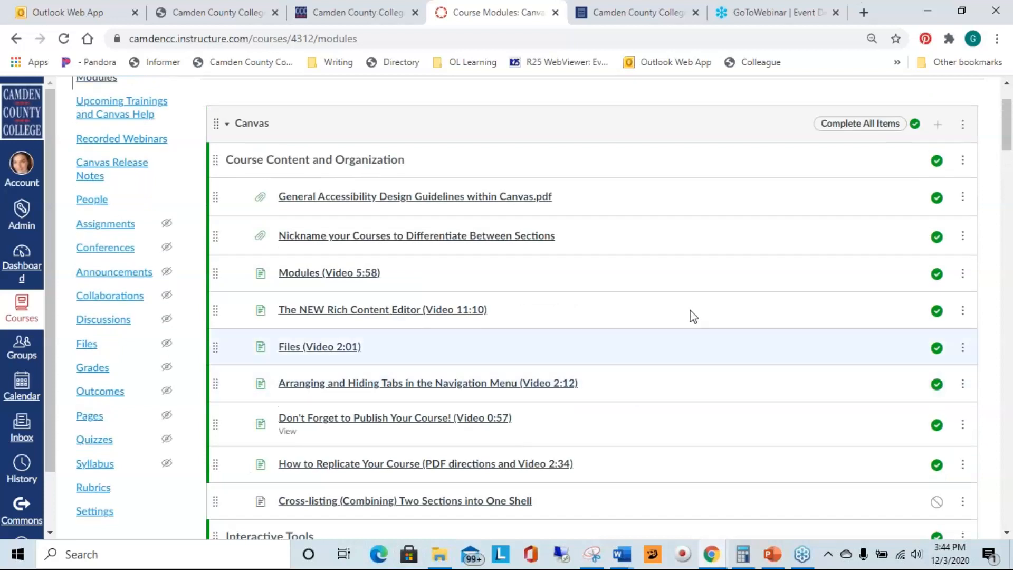
click(1010, 186)
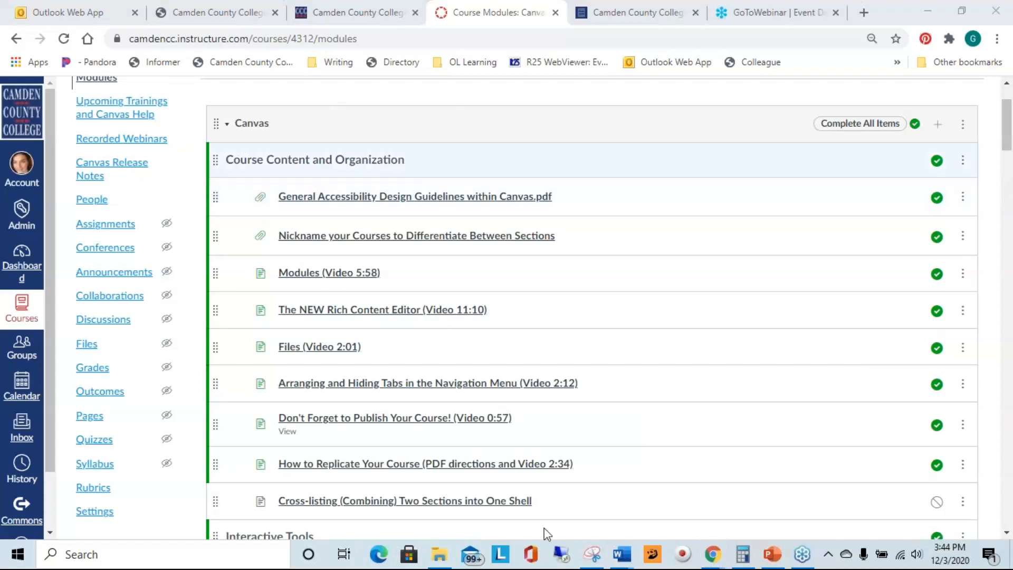
Switch to the Exams and Surveys presentation in PowerPoint and start the slide show from the Additional Support slide.
mouse_move(782, 554)
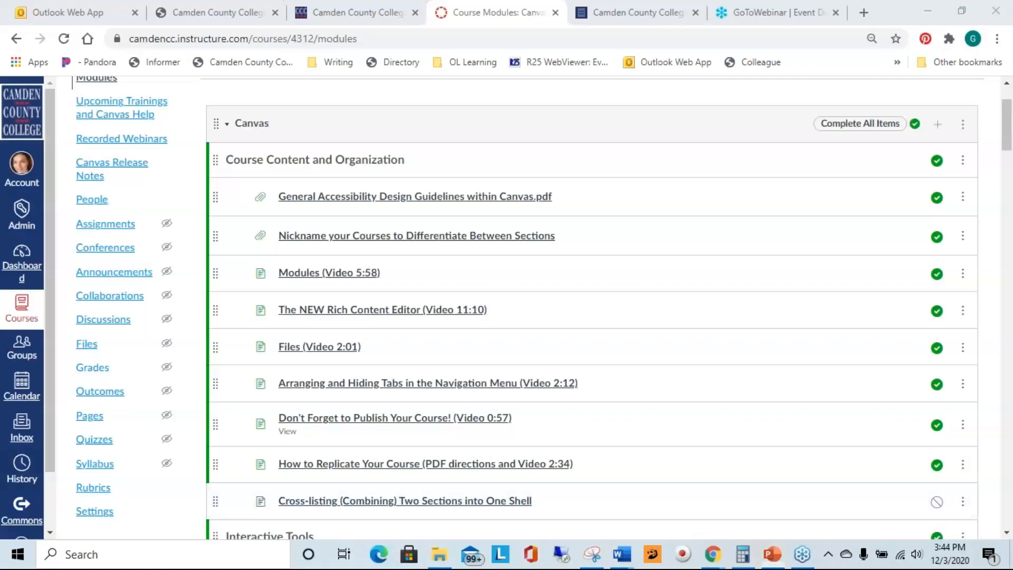
click(771, 496)
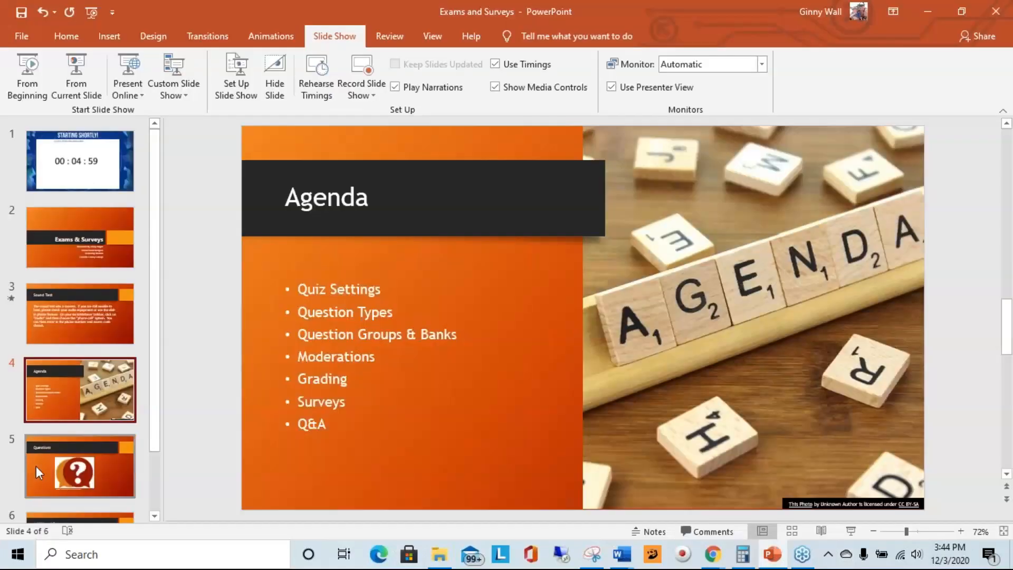
click(36, 466)
scroll(90, 454, down, 2)
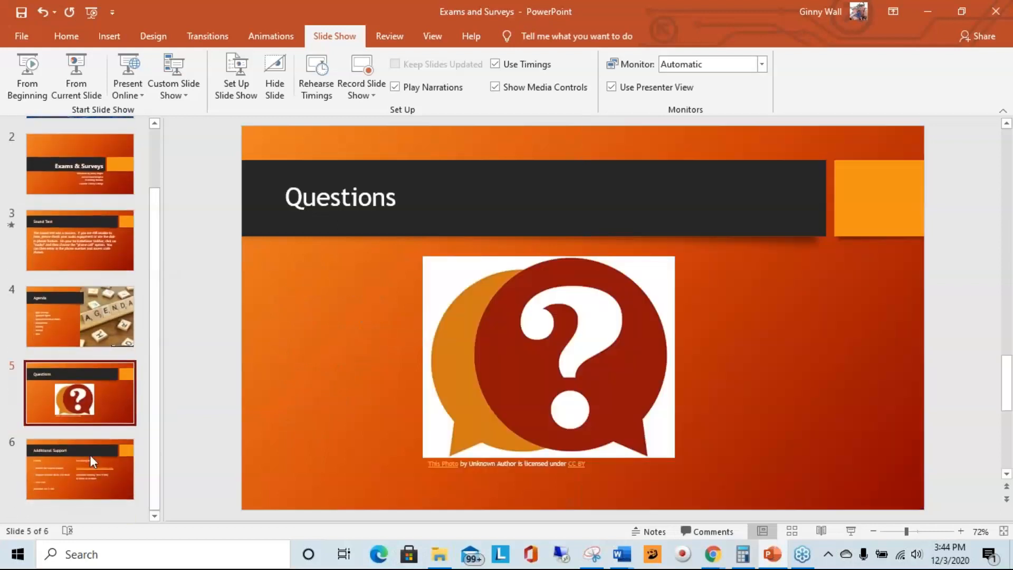
click(90, 455)
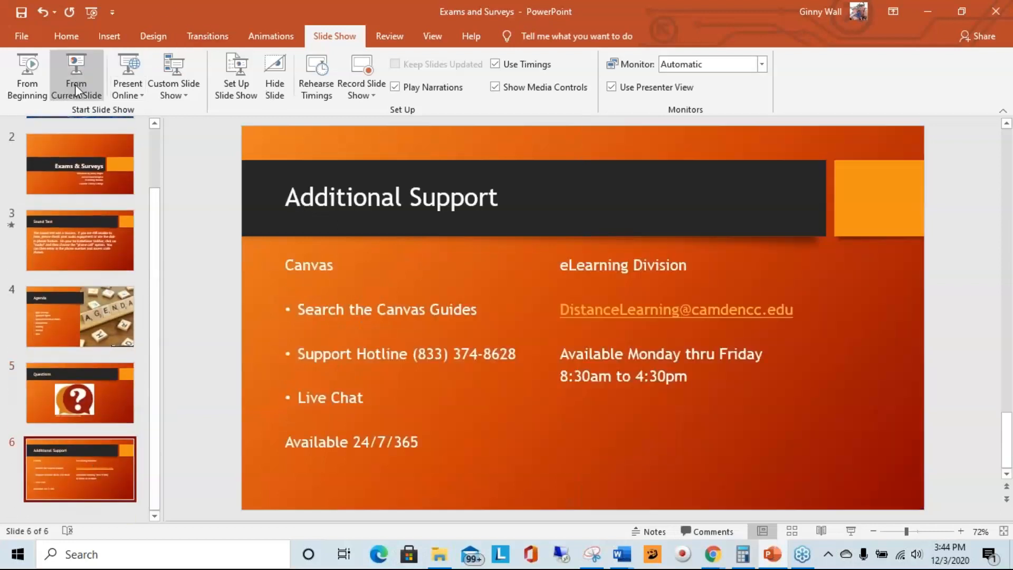
click(72, 71)
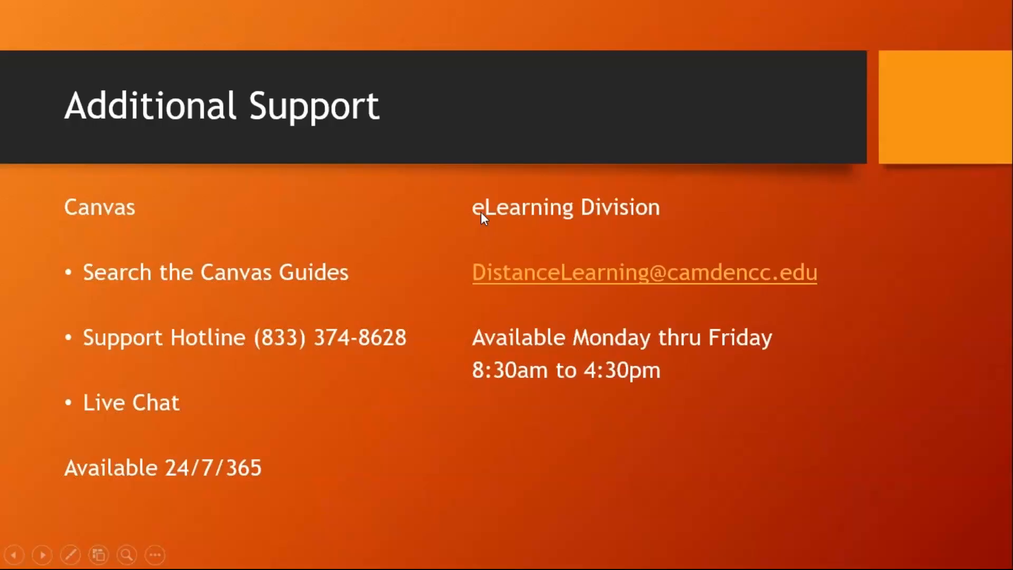
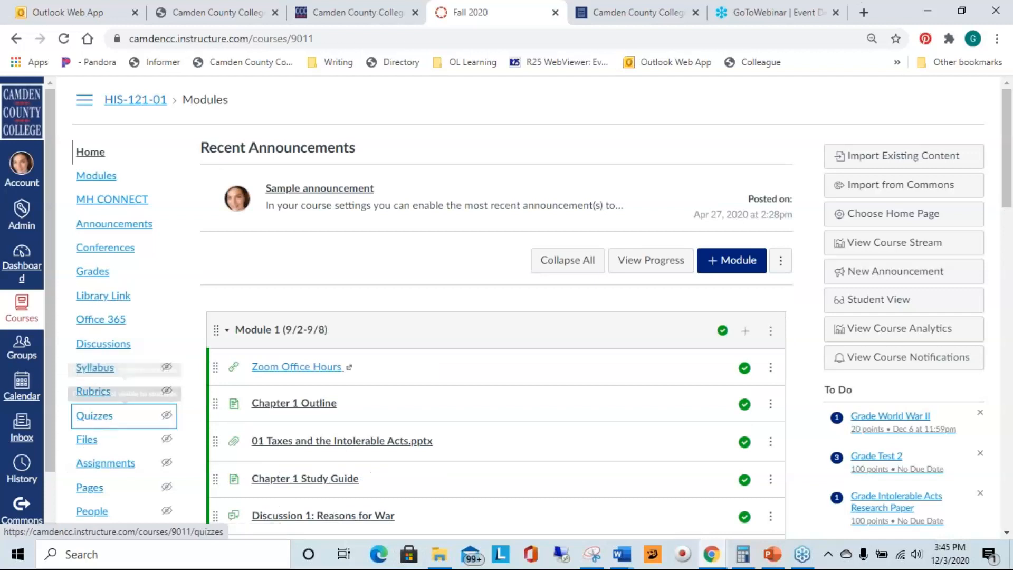
Open the HIS-121-01 Chapter 2 Checkpoint Quiz in SpeedGrader and read the help on Fudge Points.
click(94, 416)
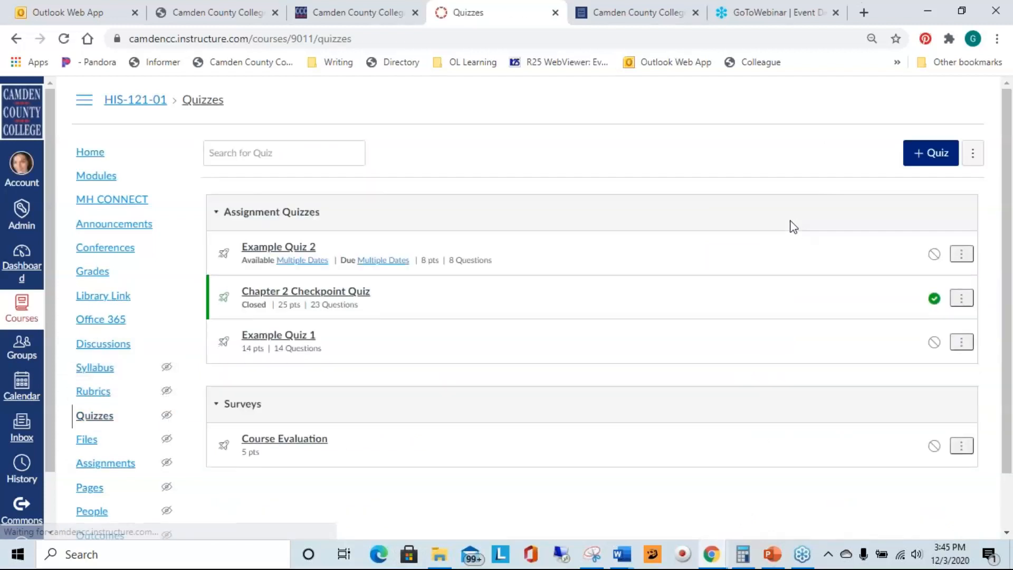
click(296, 293)
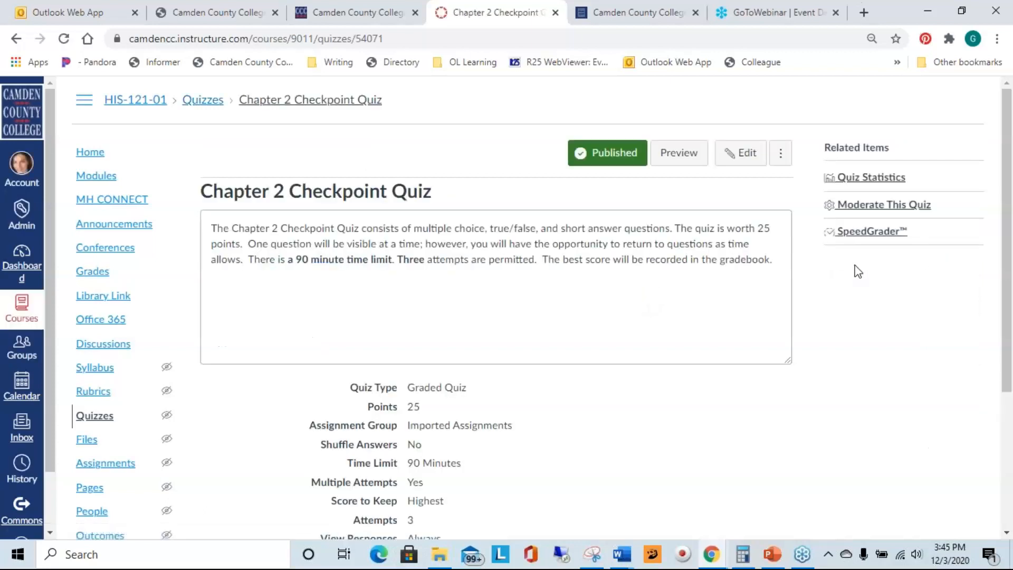
click(871, 232)
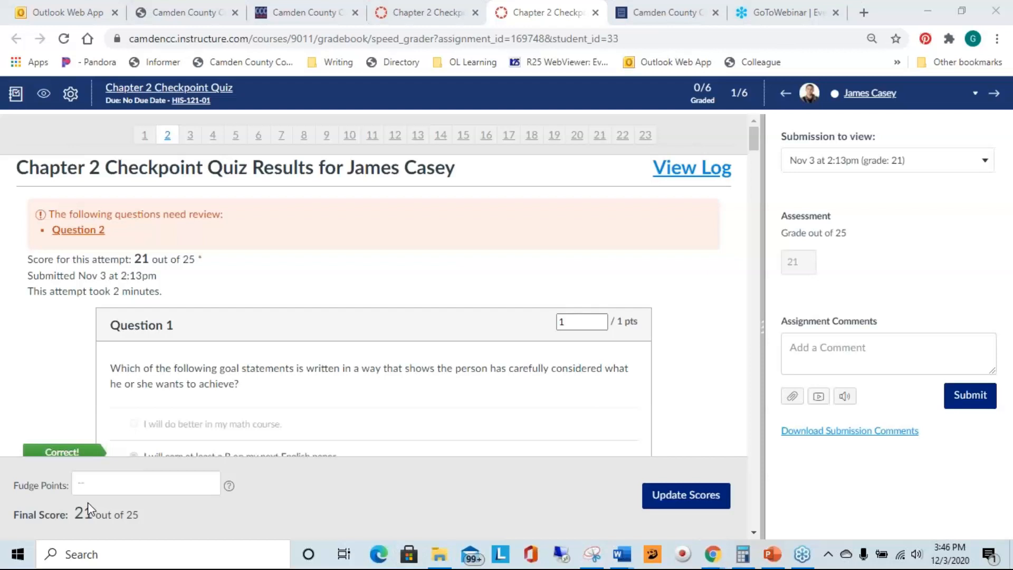
mouse_move(230, 486)
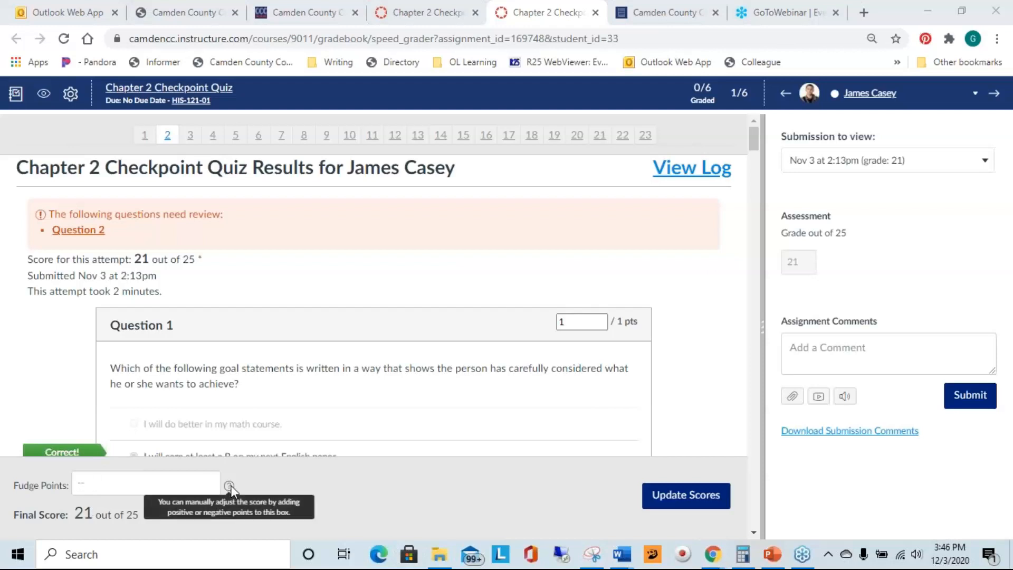
Try entering 3 fudge points for the displayed quiz attempt, clear the entry and go to the Question 1 score.
click(80, 484)
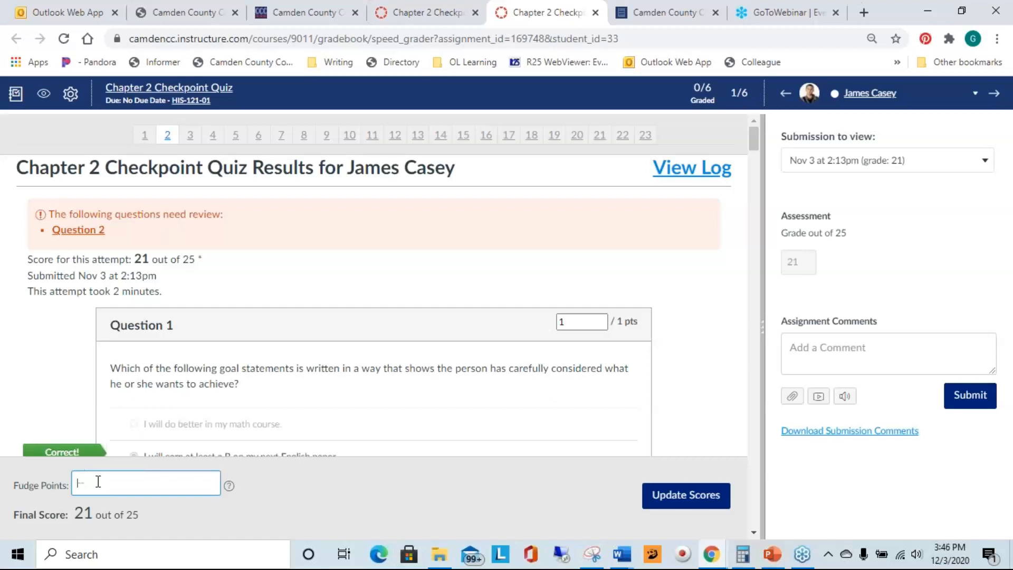
text(3)
key(BackSpace)
click(571, 317)
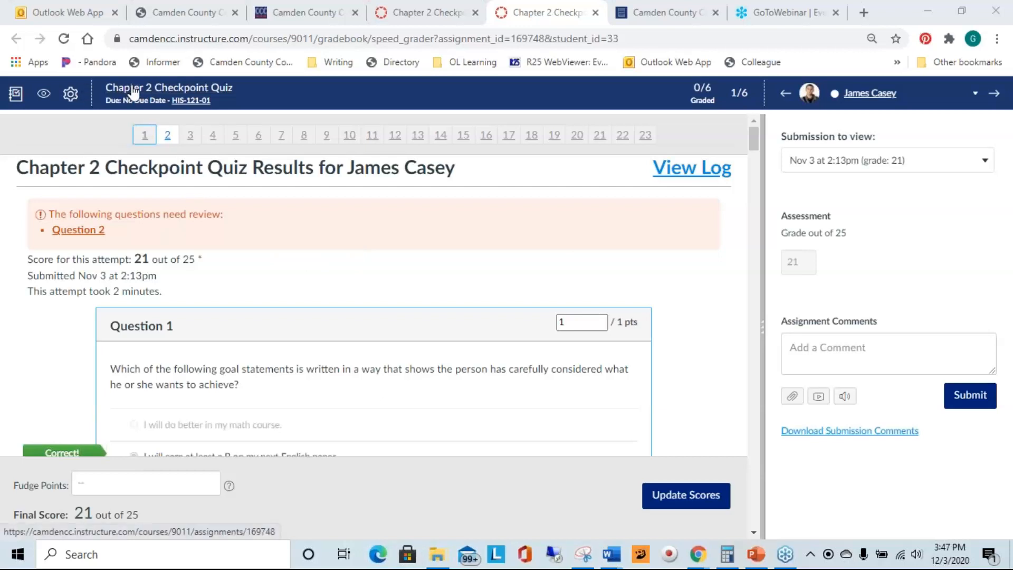
Return to the quiz page, open the course's Import Content page from its settings and examine the content types, including QTI .zip file.
click(420, 6)
scroll(140, 344, down, 4)
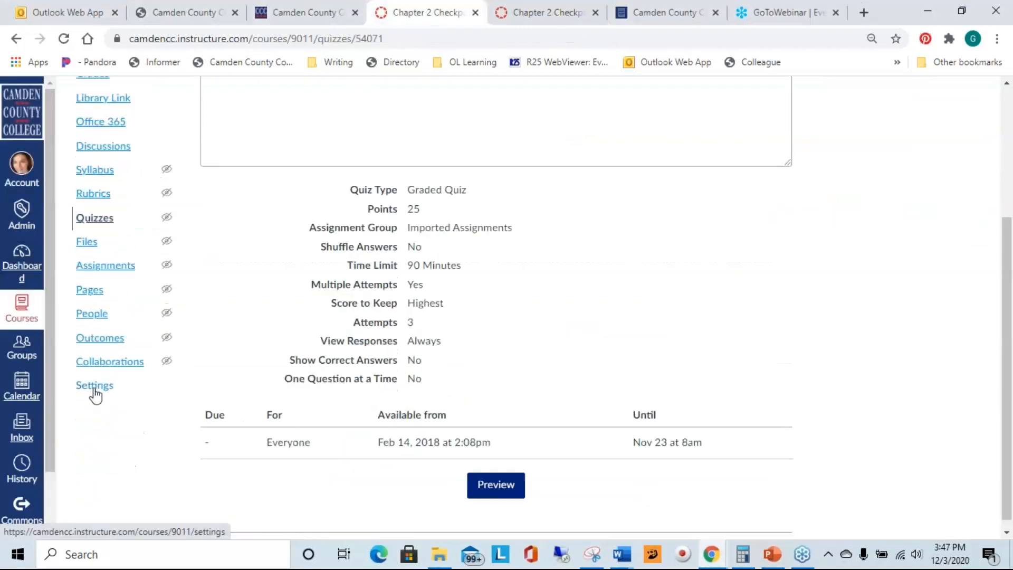
click(98, 388)
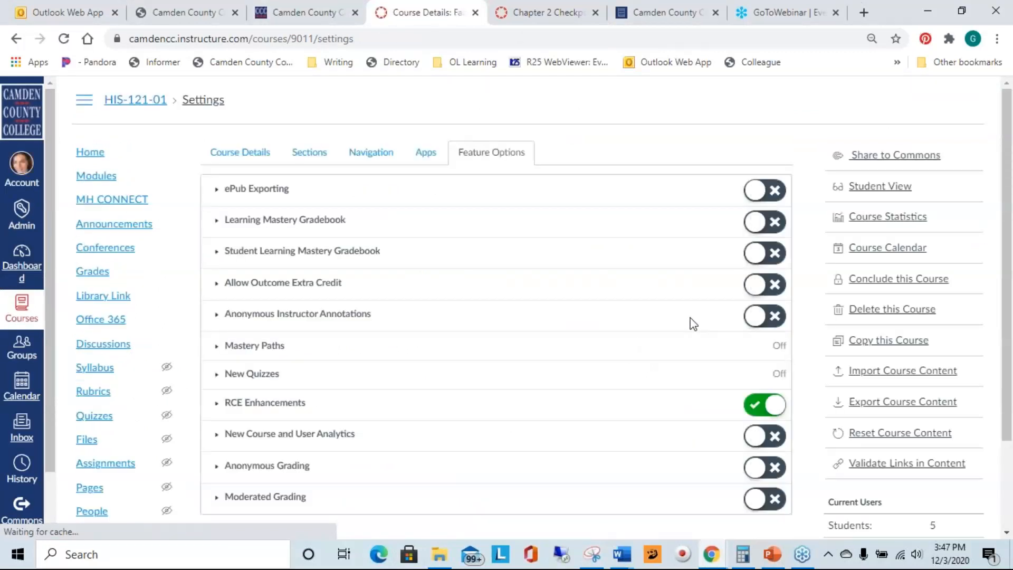
click(907, 374)
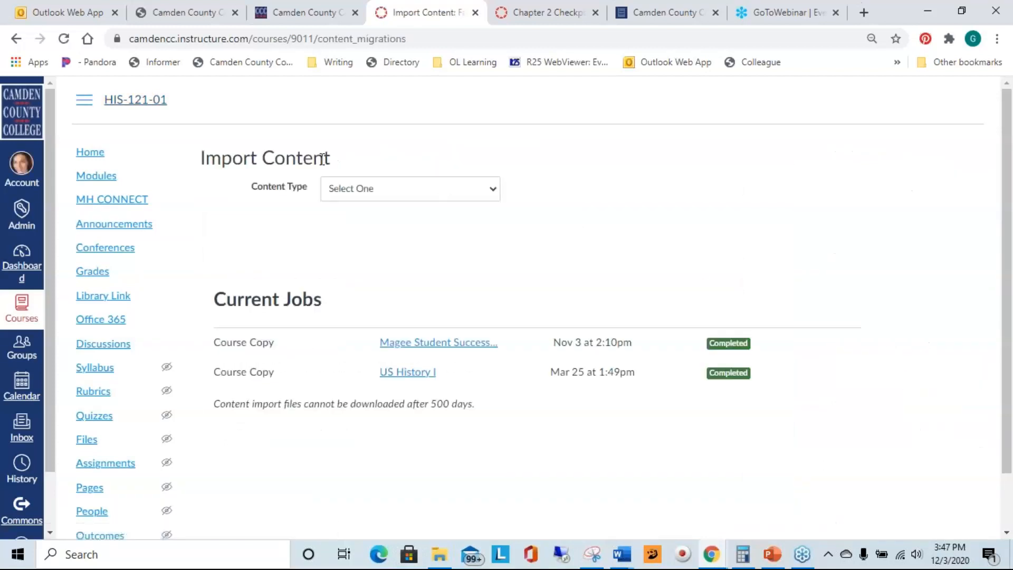
click(335, 196)
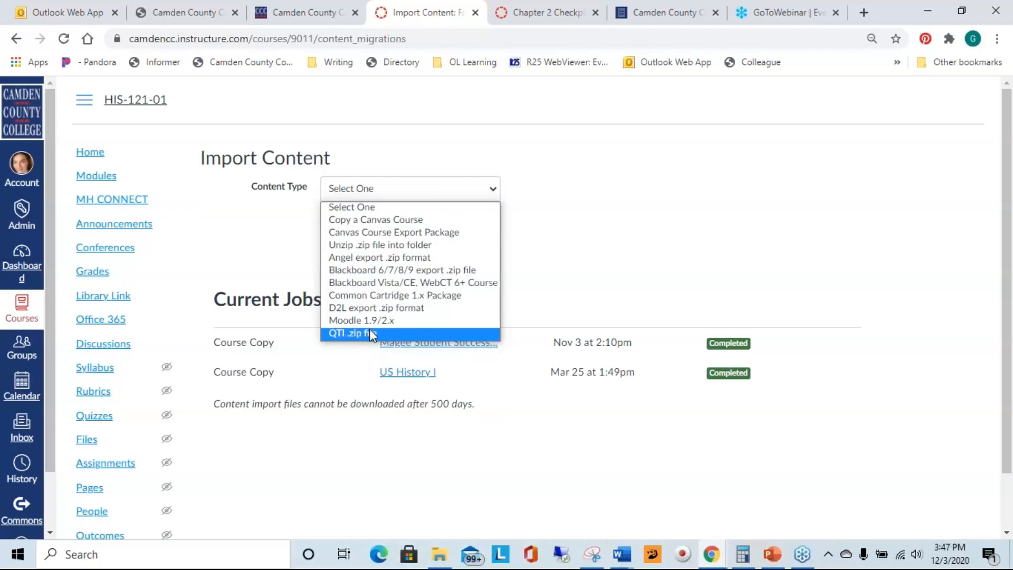
click(608, 429)
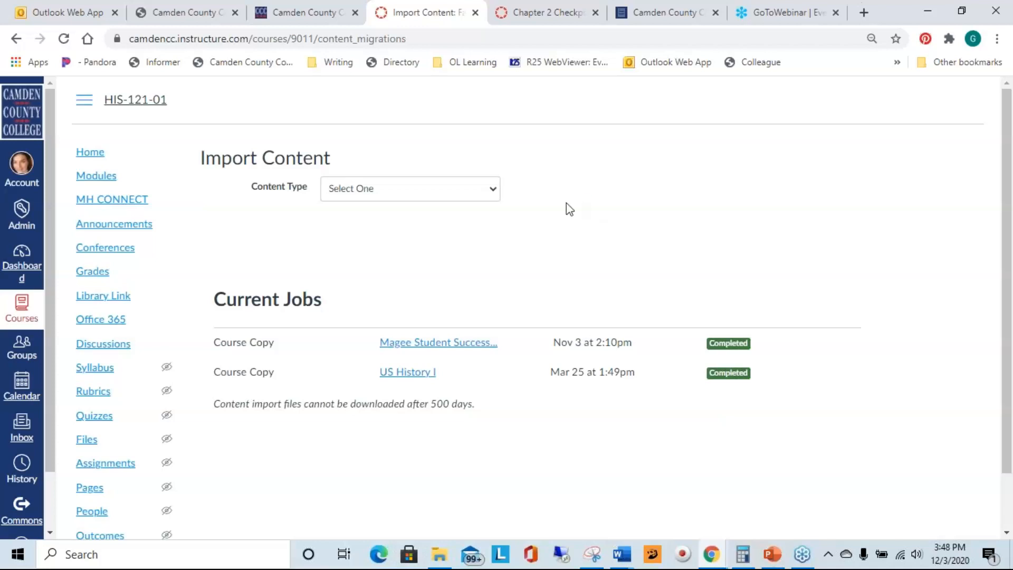
click(1005, 251)
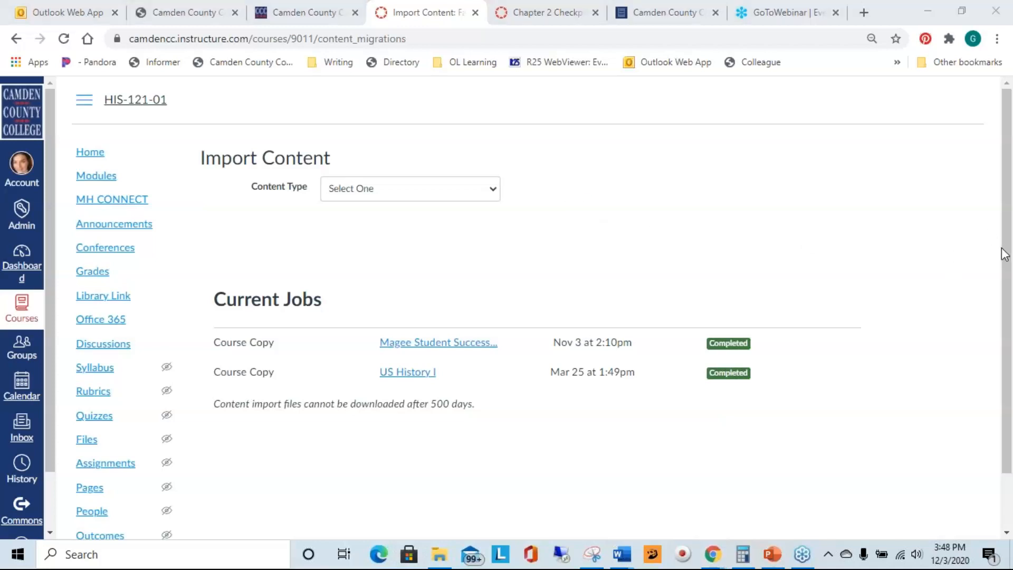